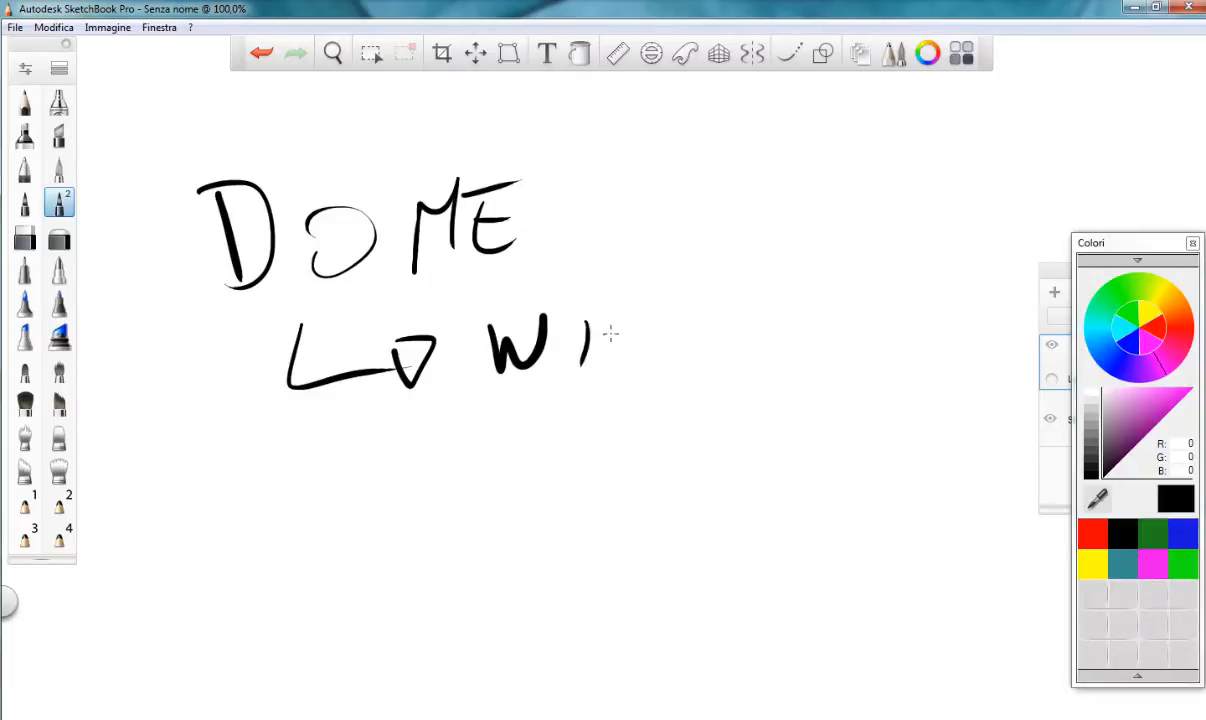
# Finish handwriting the words "WING TIP" beside the arrow under the DOME heading.
pyautogui.moveTo(610, 356); pyautogui.dragTo(676, 312)
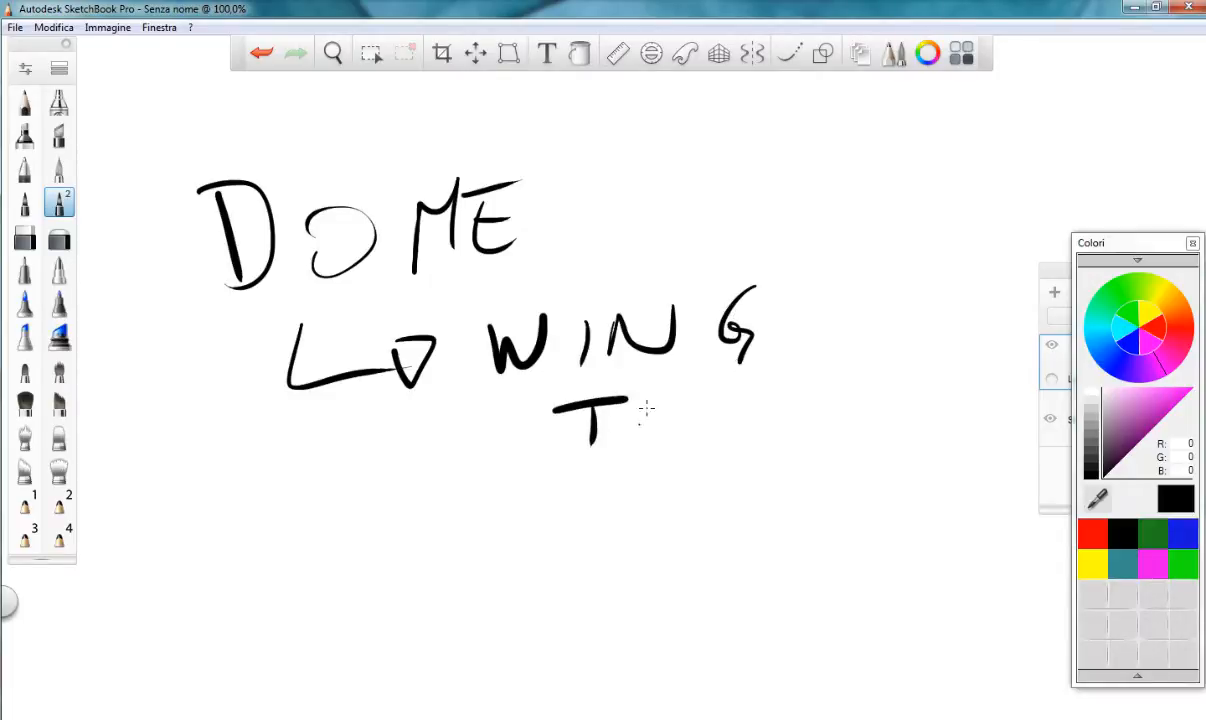
pyautogui.moveTo(668, 403); pyautogui.dragTo(676, 424)
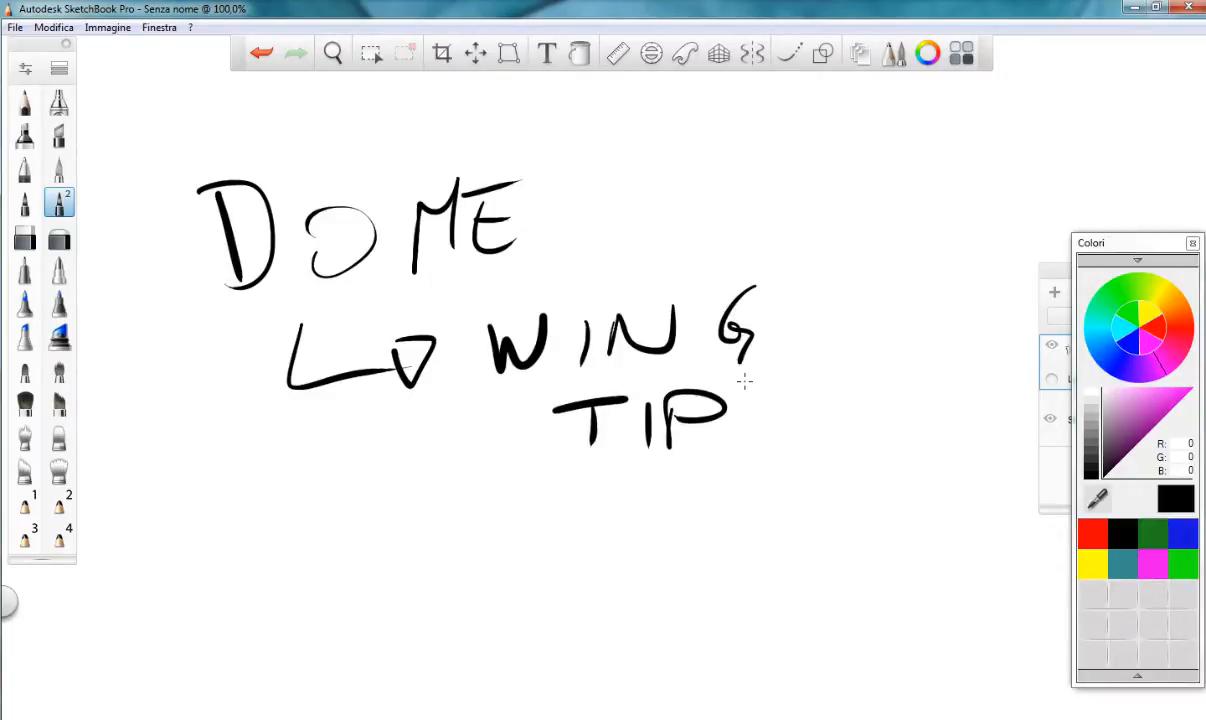
# Switch to SolidWorks and check the mass properties of the extruded balsa wing section.
pyautogui.click(1134, 9)
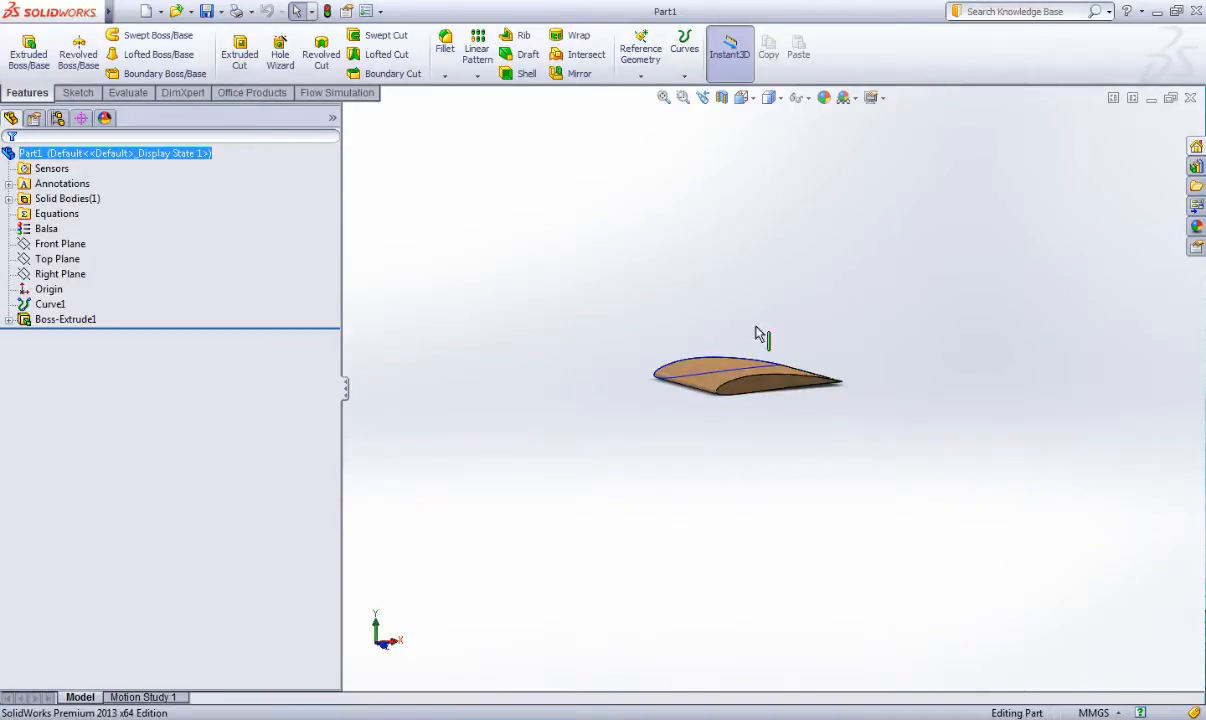
pyautogui.moveTo(870, 347); pyautogui.dragTo(681, 393, button='middle')
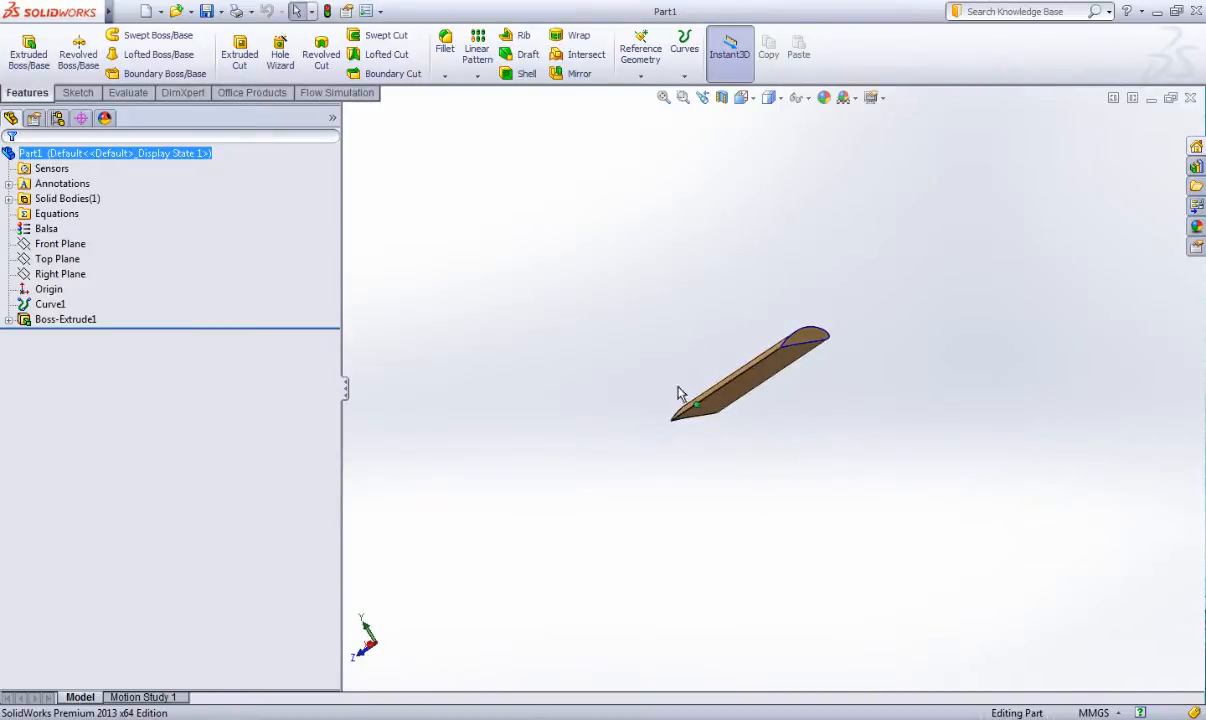
pyautogui.click(664, 98)
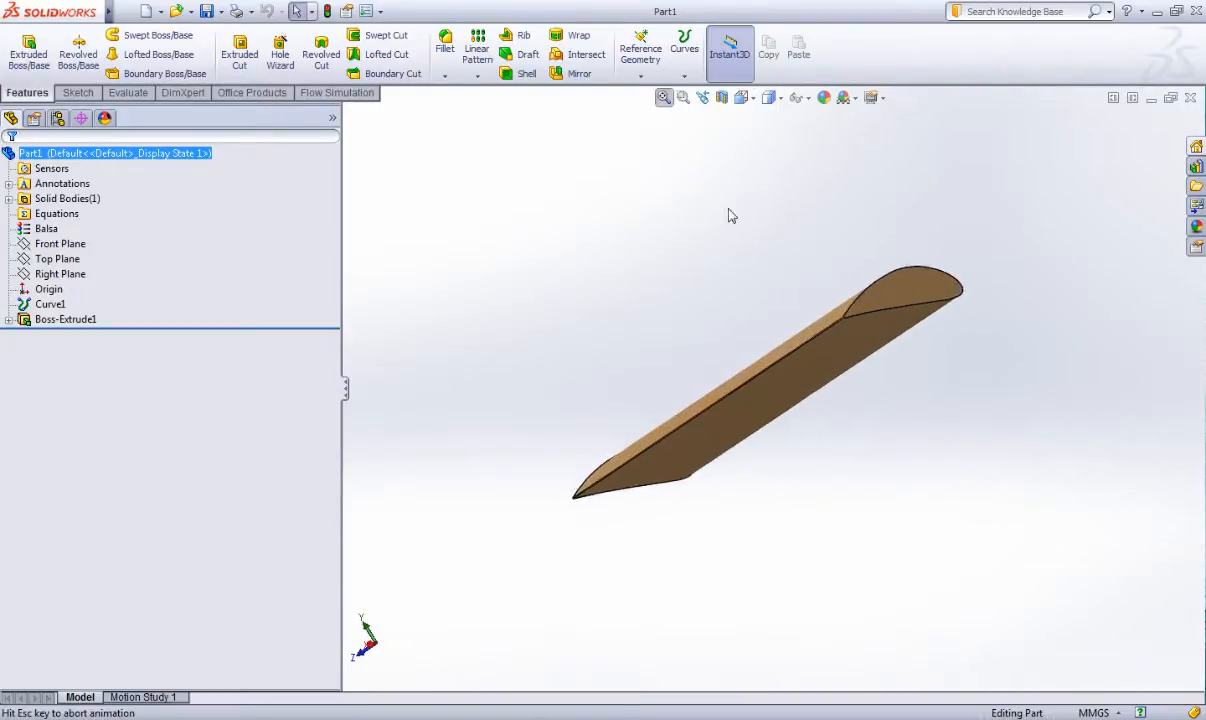
pyautogui.moveTo(727, 215); pyautogui.dragTo(1001, 210, button='middle')
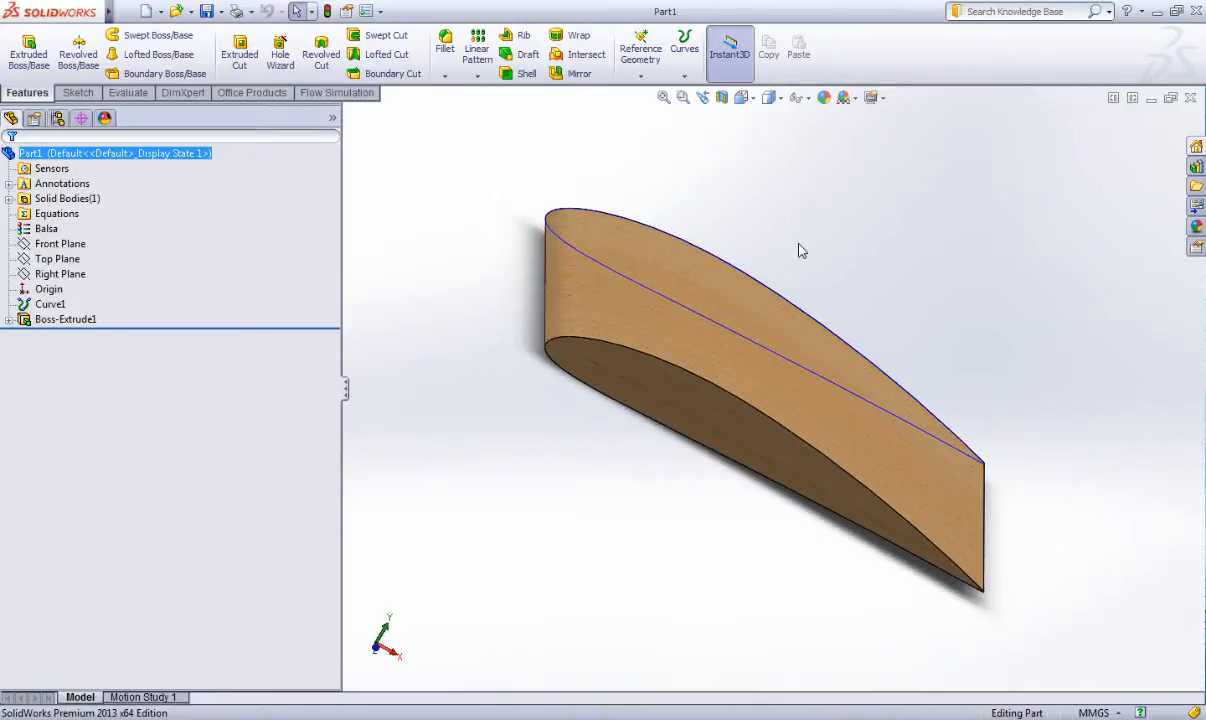
pyautogui.click(126, 94)
pyautogui.click(113, 58)
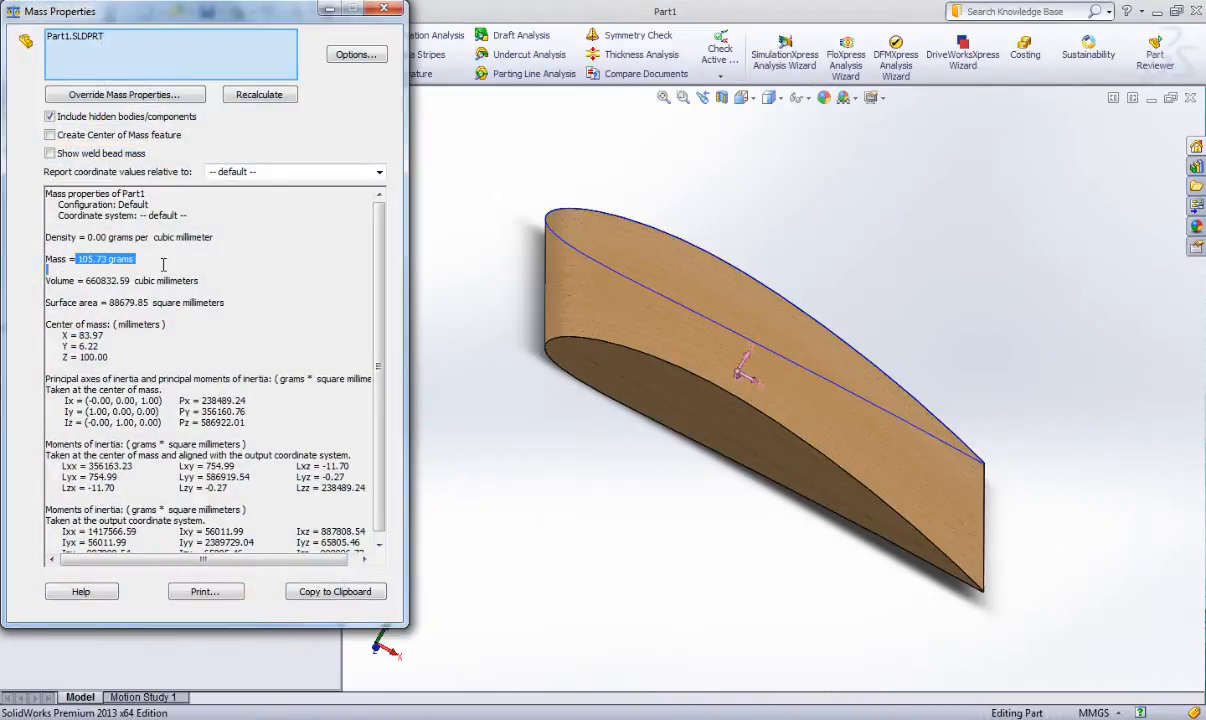
pyautogui.click(384, 10)
# Delete the wing's Boss-Extrude1 feature while keeping its airfoil sketch.
pyautogui.click(9, 320)
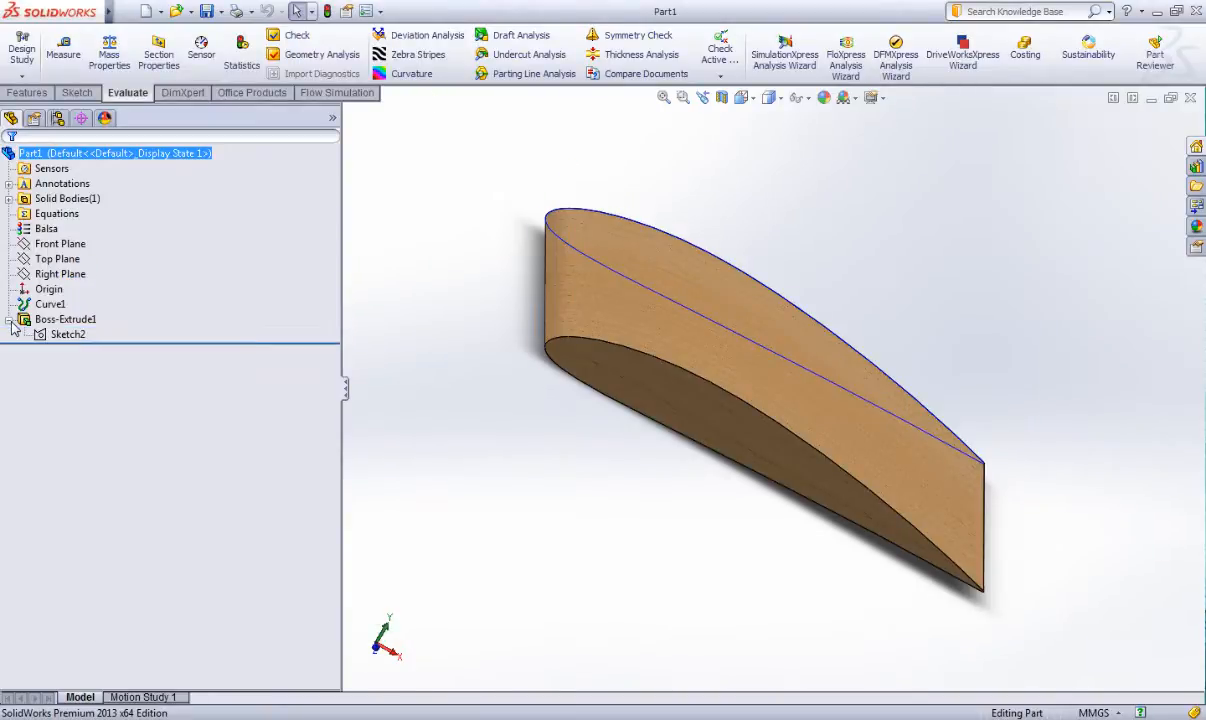
pyautogui.click(64, 320)
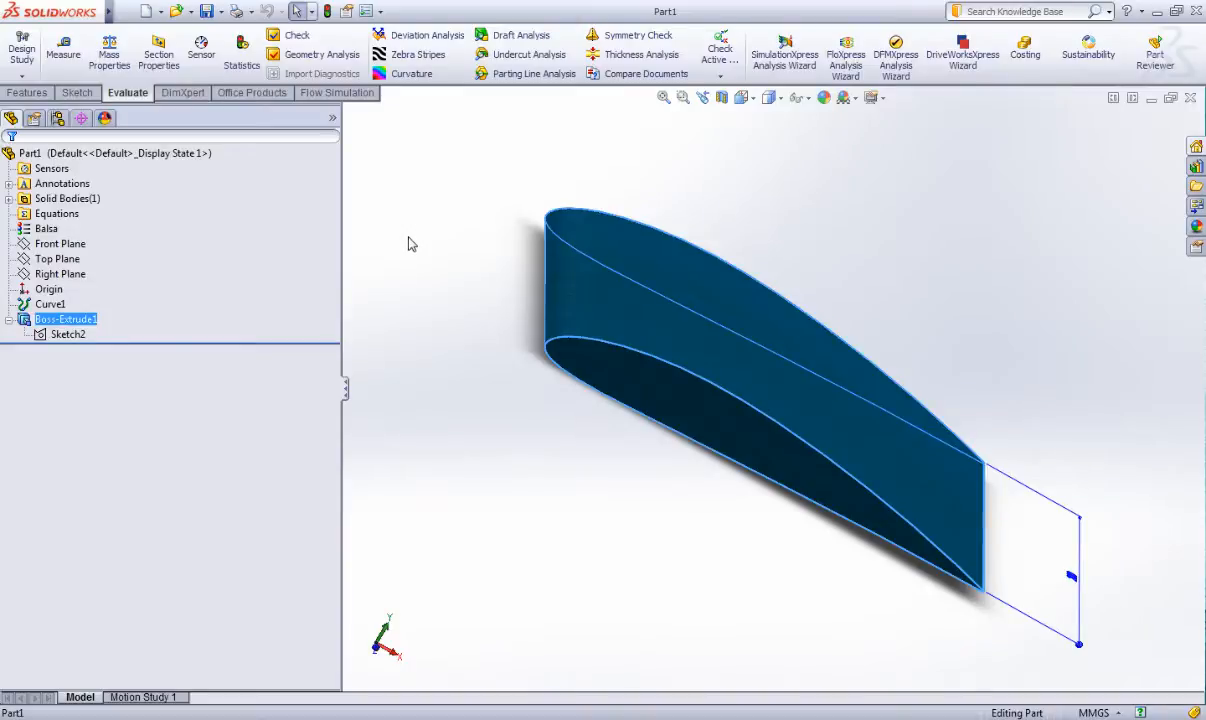
pyautogui.press('Delete')
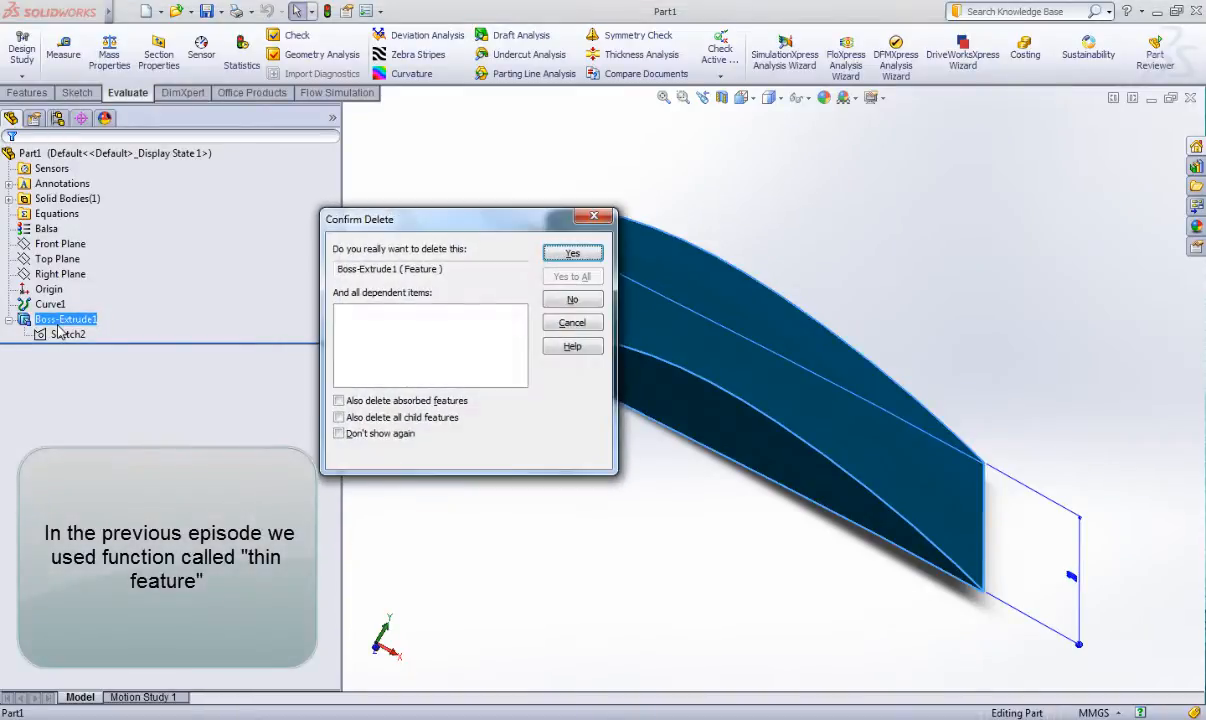
pyautogui.click(572, 255)
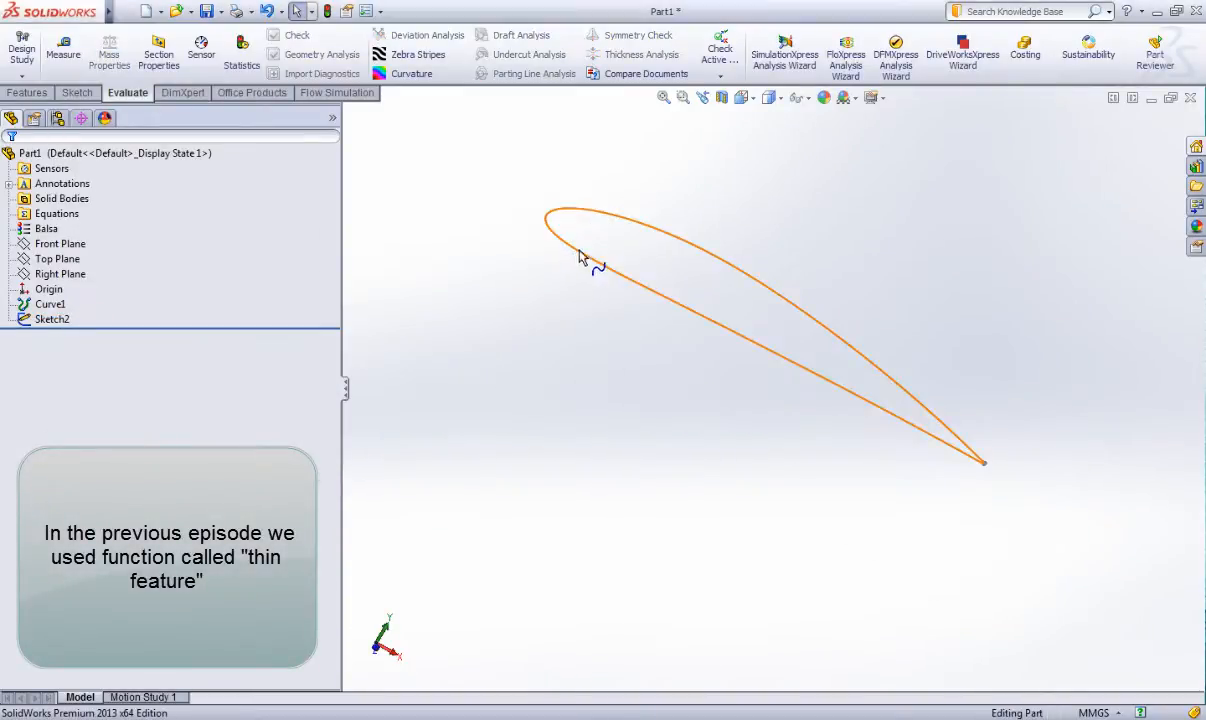
# Extrude the closed airfoil sketch as a solid boss with a blind depth of 200 mm.
pyautogui.click(46, 94)
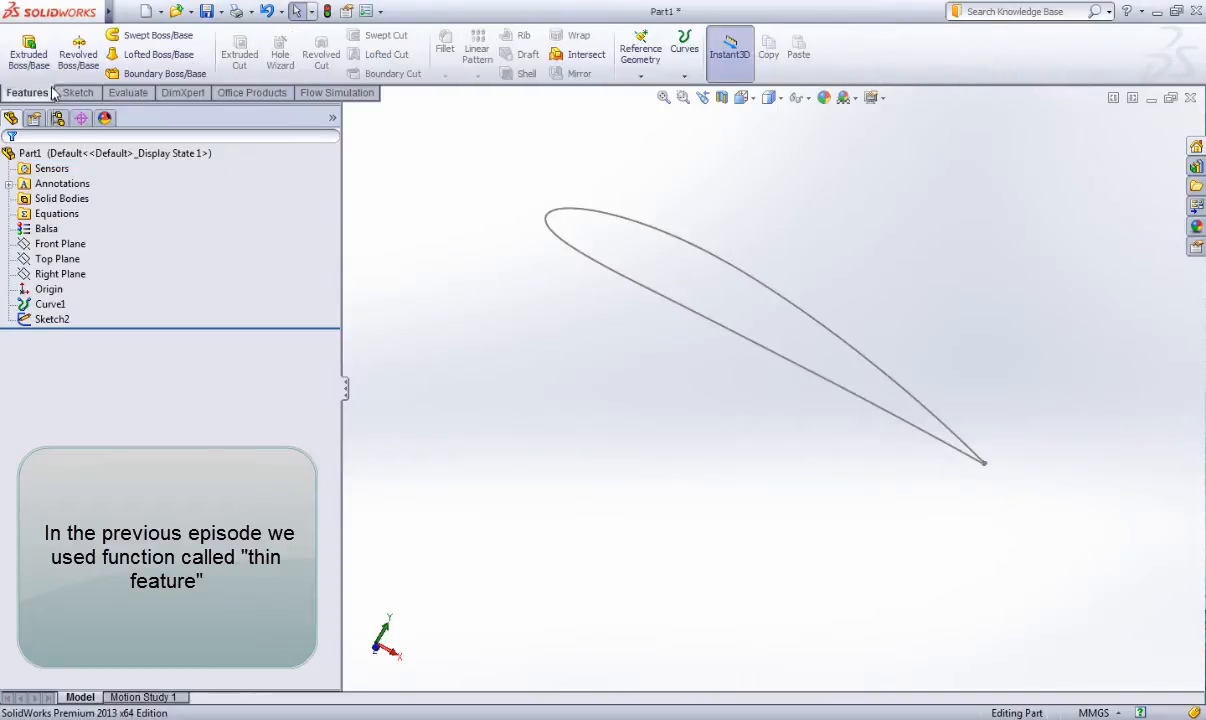
pyautogui.click(37, 72)
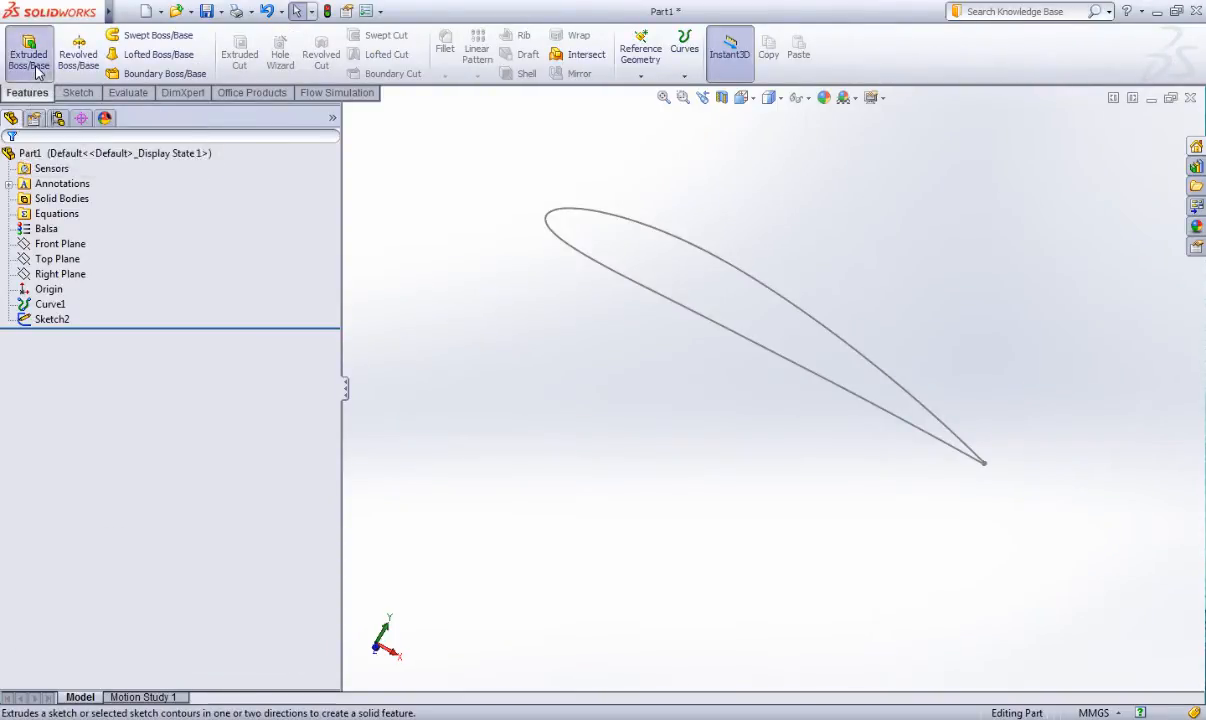
pyautogui.click(597, 218)
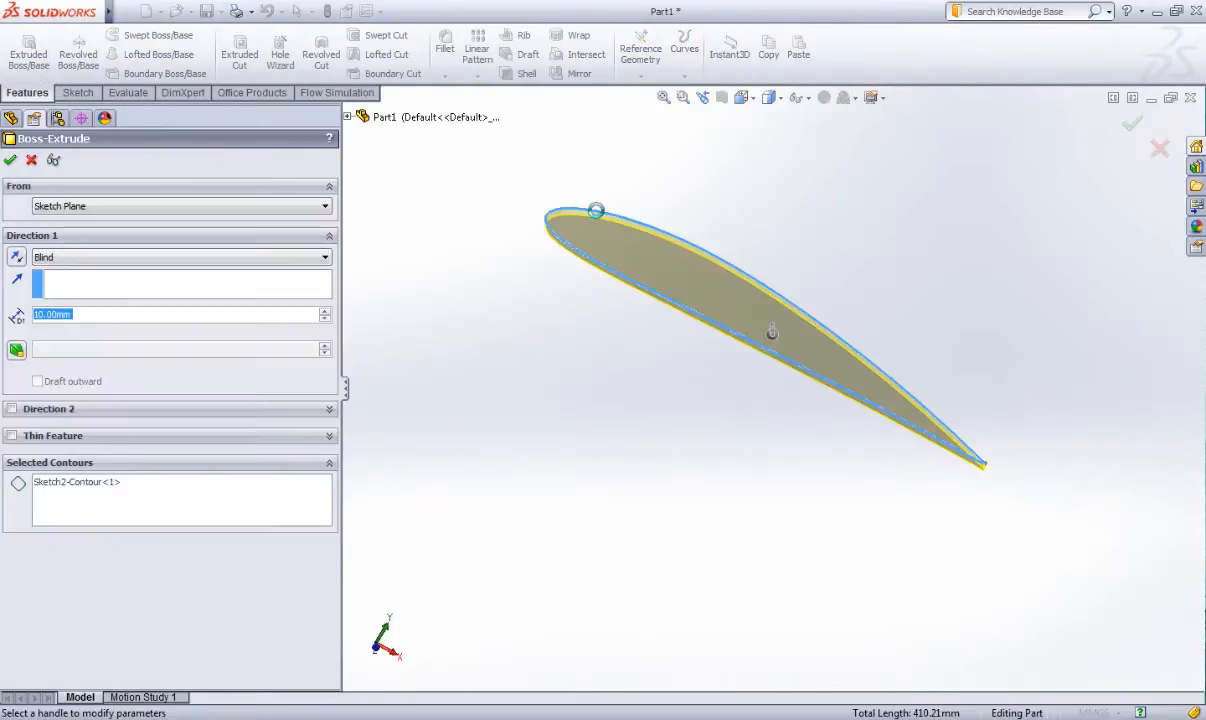
pyautogui.moveTo(770, 339)
pyautogui.mouseDown()
pyautogui.moveTo(771, 480)
pyautogui.moveTo(743, 539)
pyautogui.moveTo(735, 533)
pyautogui.mouseUp()
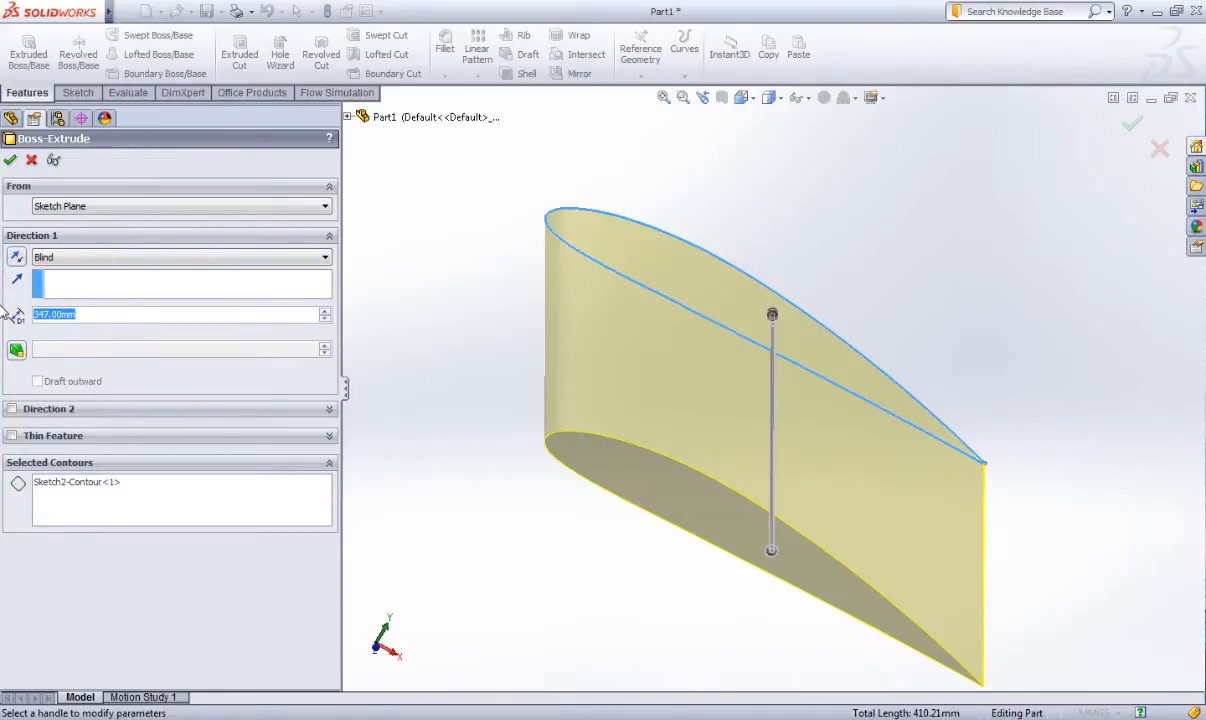
pyautogui.write('200')
pyautogui.press('Return')
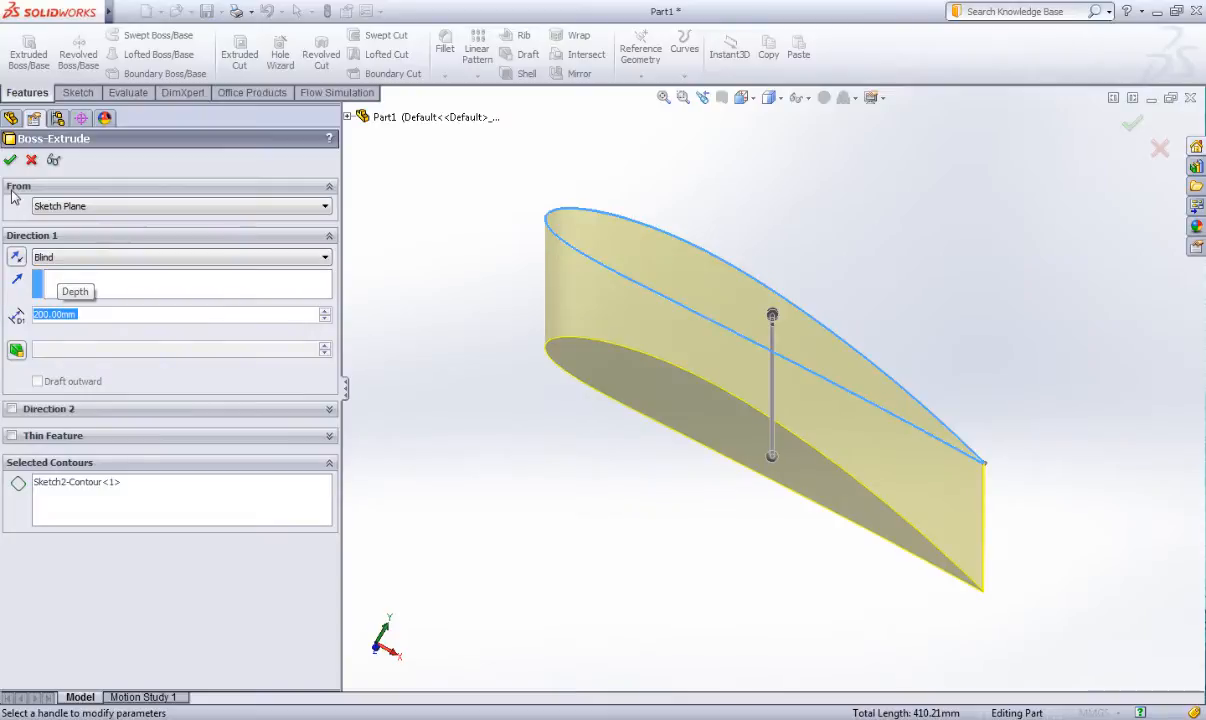
pyautogui.click(10, 161)
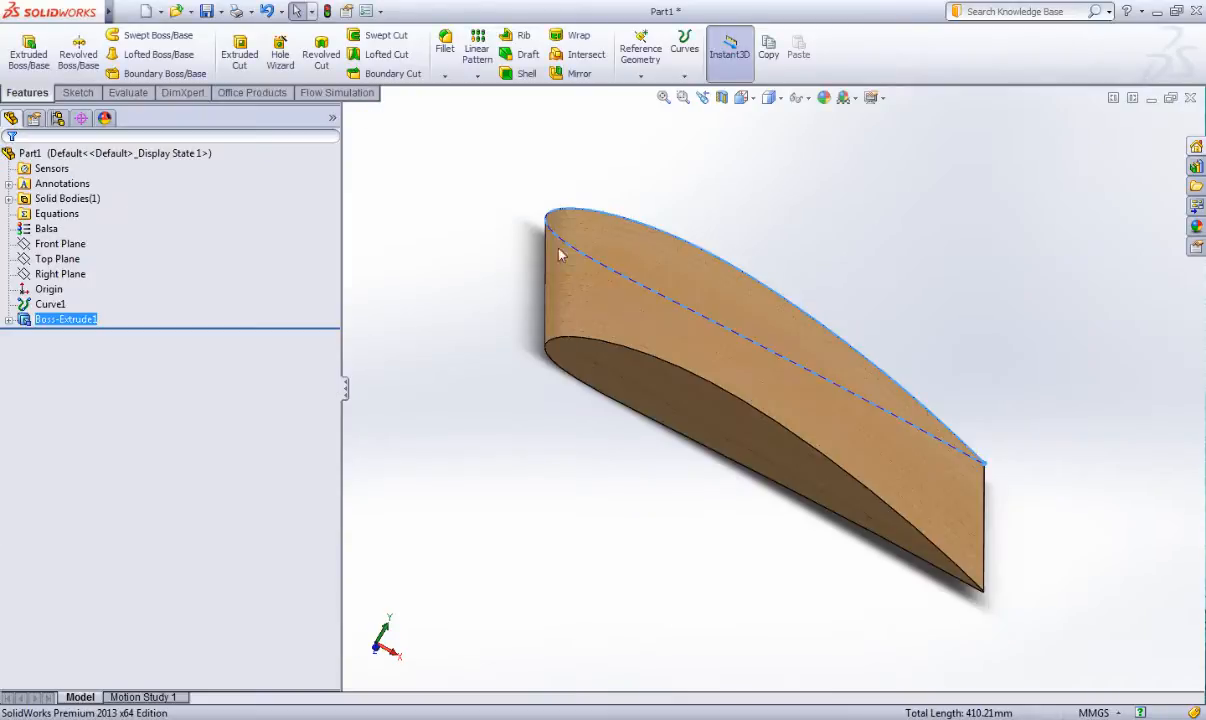
# Check the mass properties of the newly extruded solid wing section.
pyautogui.moveTo(560, 250)
pyautogui.mouseDown(button='middle')
pyautogui.moveTo(531, 182)
pyautogui.moveTo(584, 194)
pyautogui.mouseUp(button='middle')
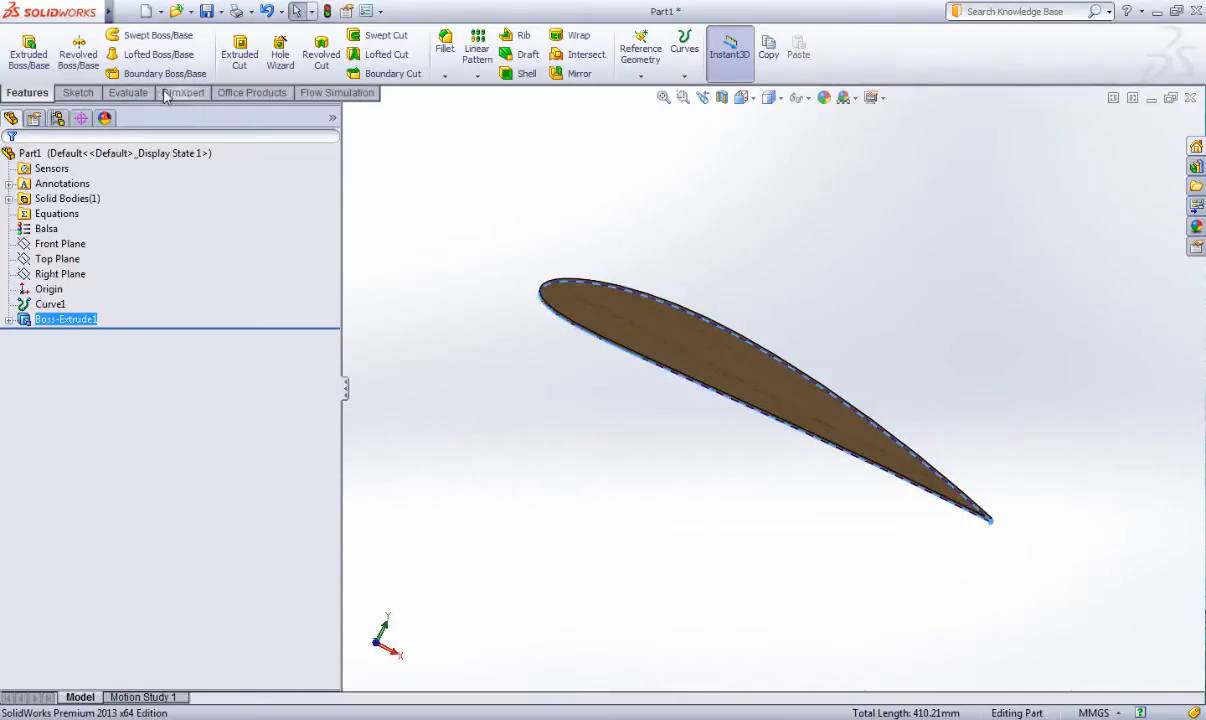
pyautogui.click(112, 93)
pyautogui.click(109, 52)
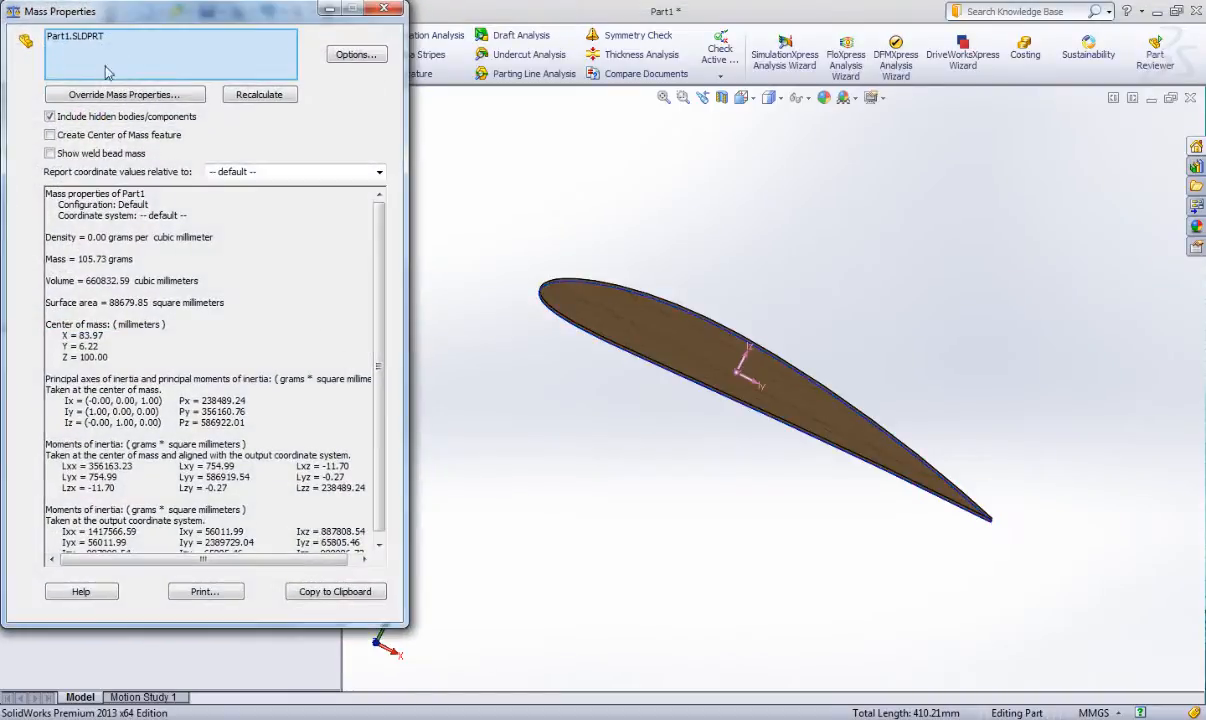
pyautogui.click(385, 10)
# Shell the wing body with 10 mm thickness, preview enabled and no faces removed, accepting the curvature warning.
pyautogui.click(28, 92)
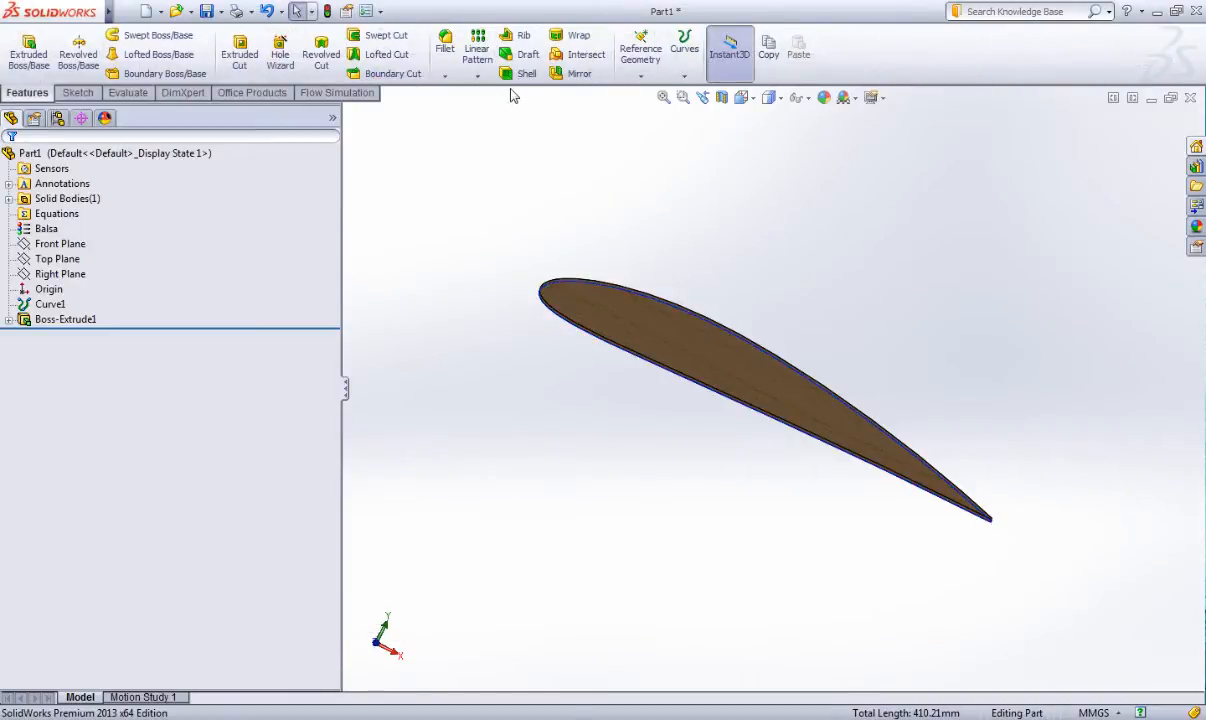
pyautogui.click(520, 73)
pyautogui.moveTo(851, 261); pyautogui.dragTo(640, 306, button='middle')
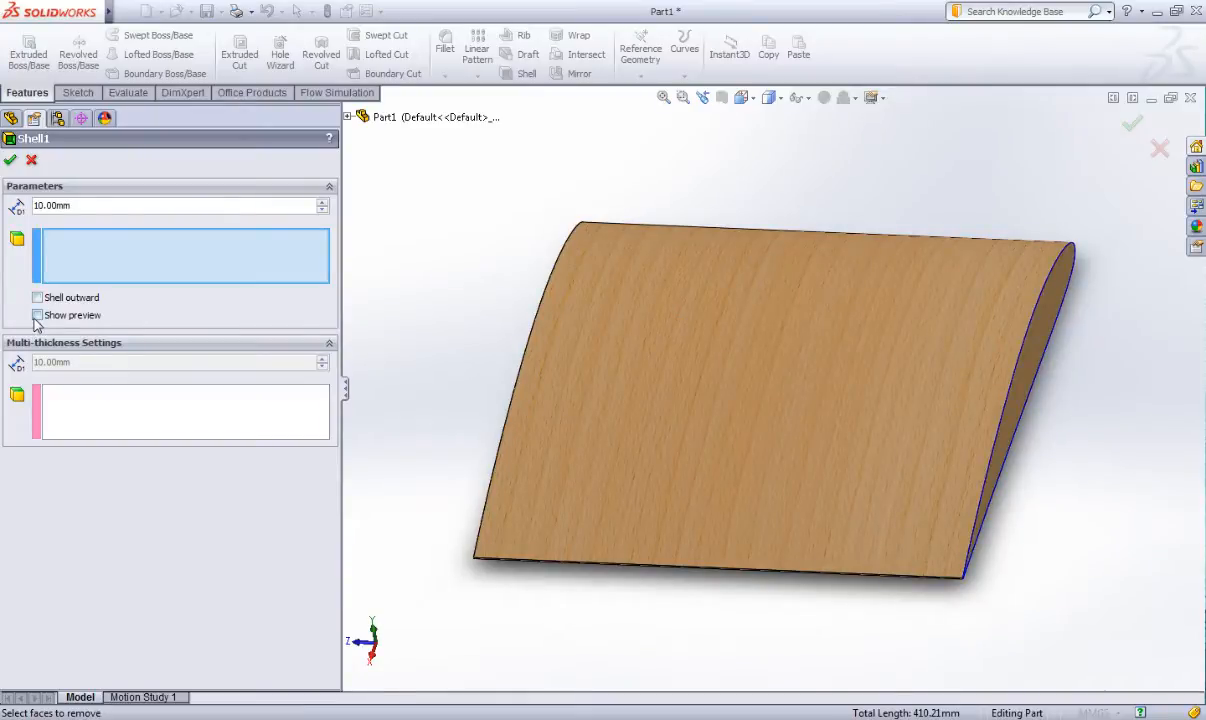
pyautogui.click(37, 315)
pyautogui.moveTo(485, 328); pyautogui.dragTo(485, 390, button='middle')
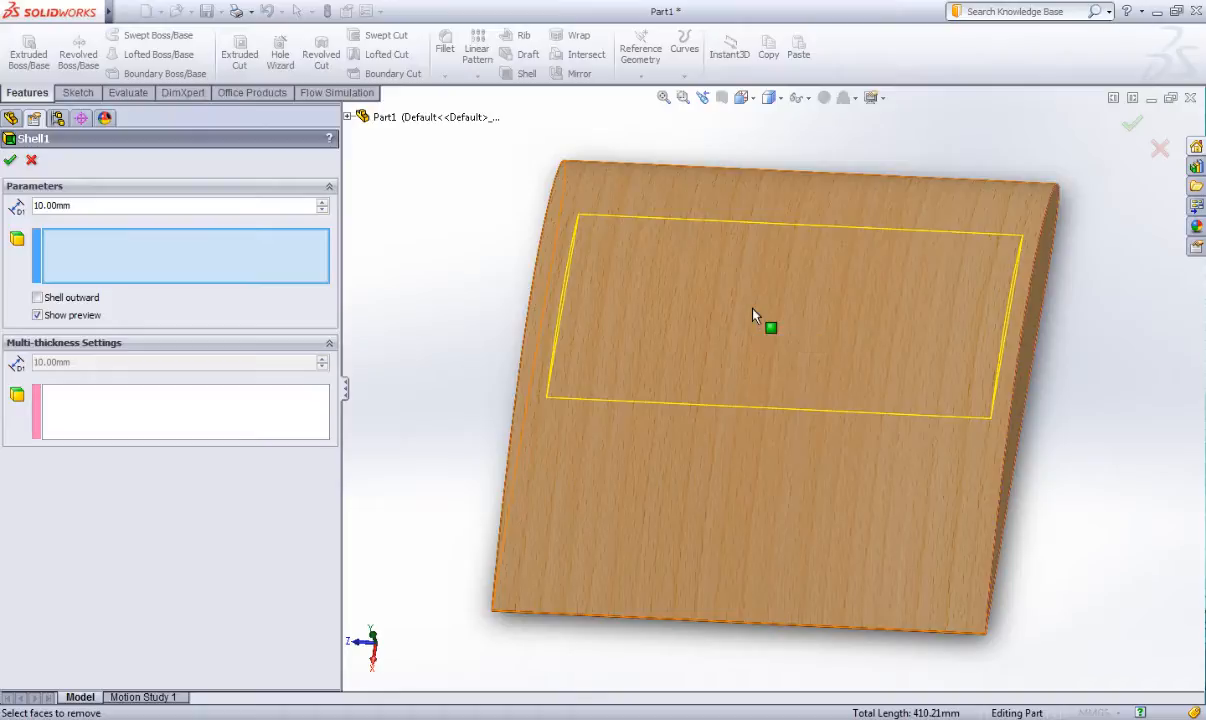
pyautogui.click(10, 162)
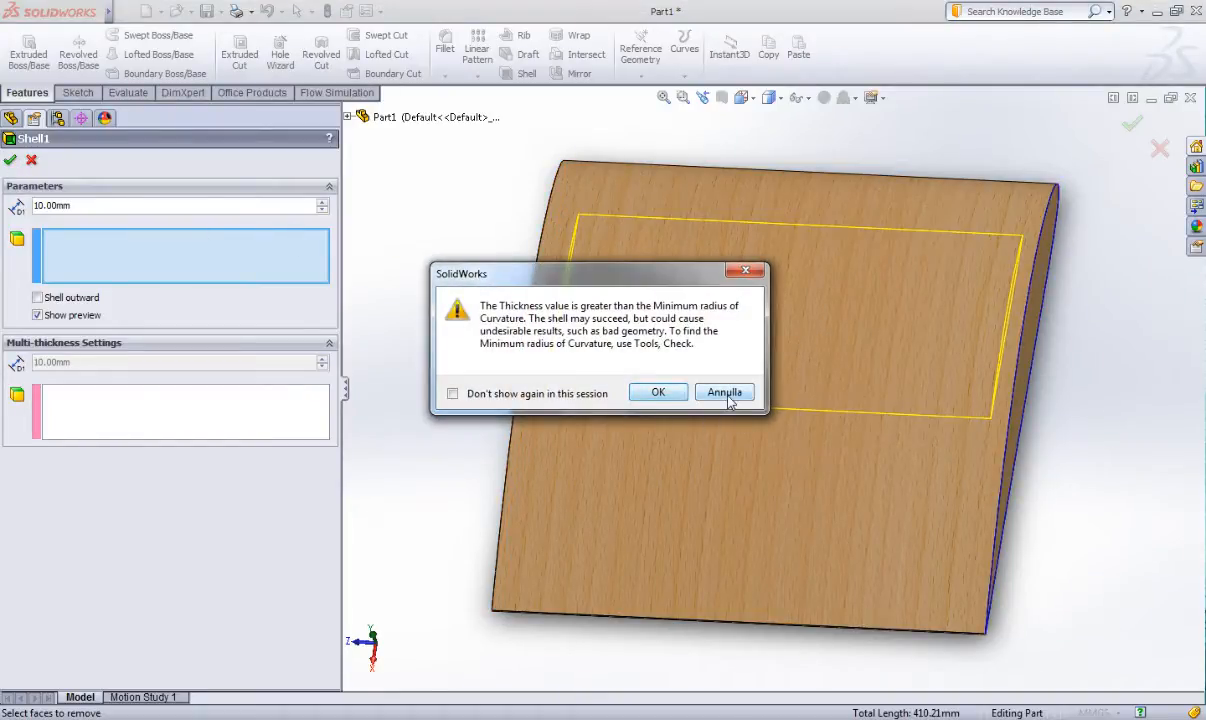
pyautogui.click(643, 395)
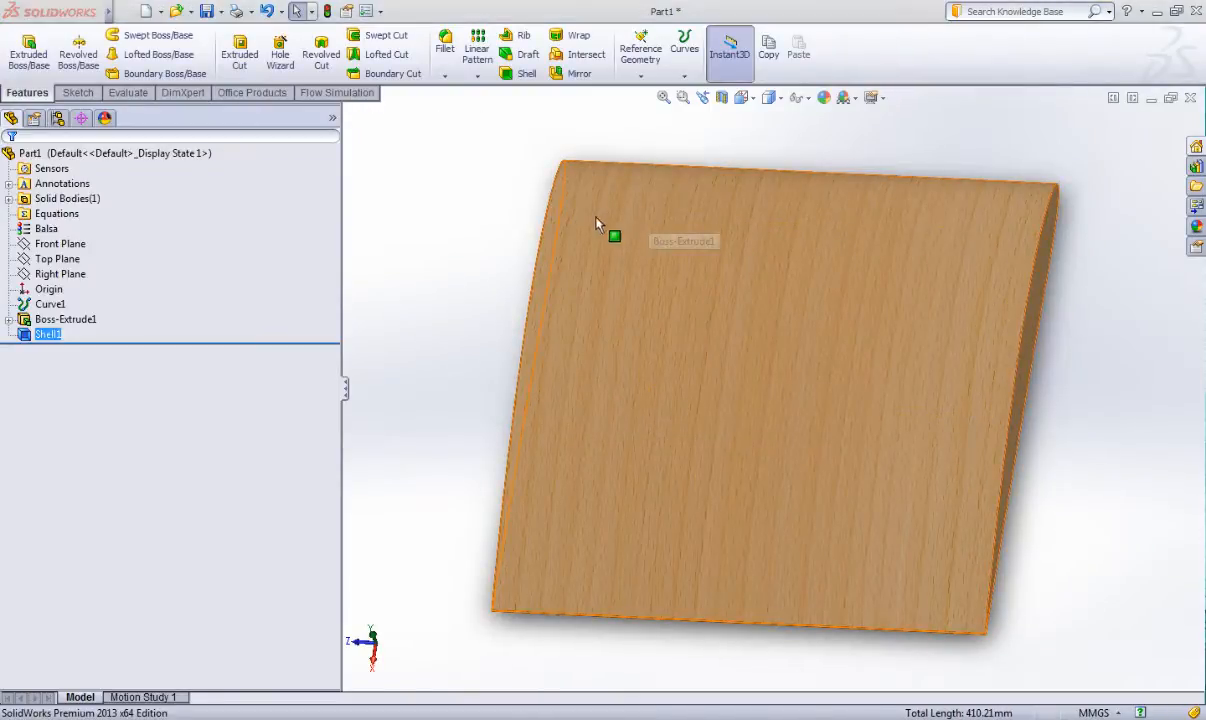
# Section the wing parallel to its airfoil end face, offset about 91 mm inward, and inspect the internal cavity.
pyautogui.moveTo(722, 255); pyautogui.dragTo(690, 215, button='middle')
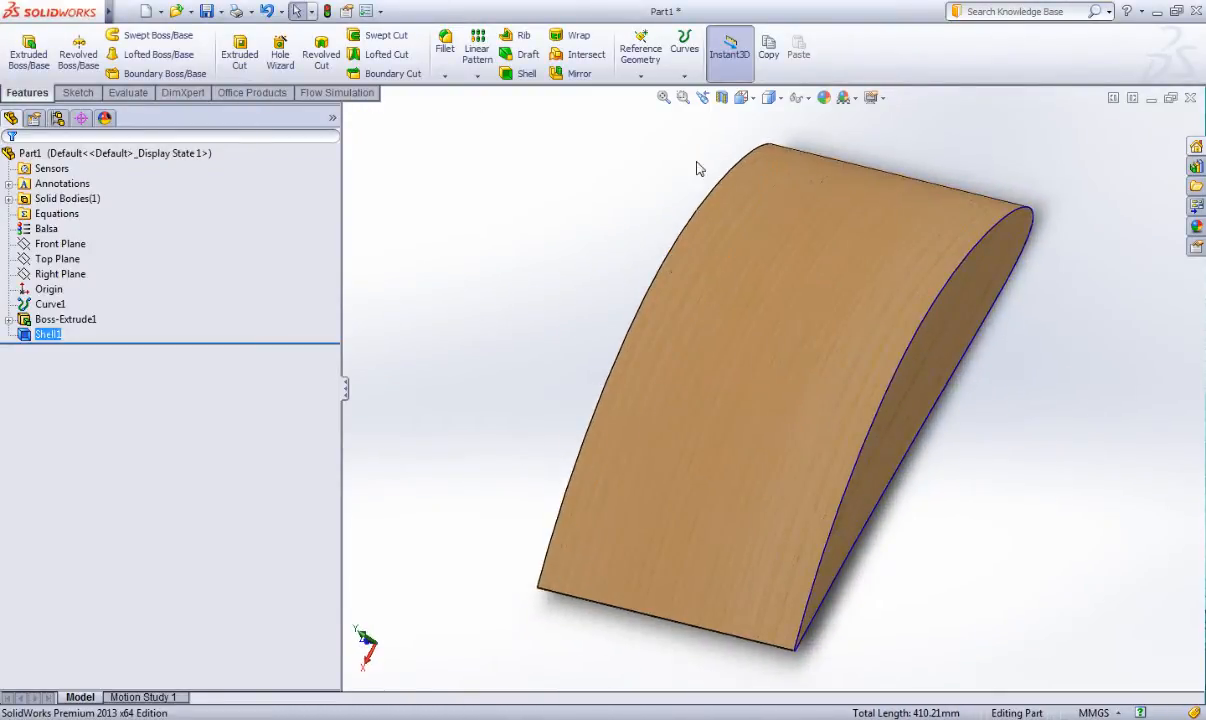
pyautogui.click(722, 97)
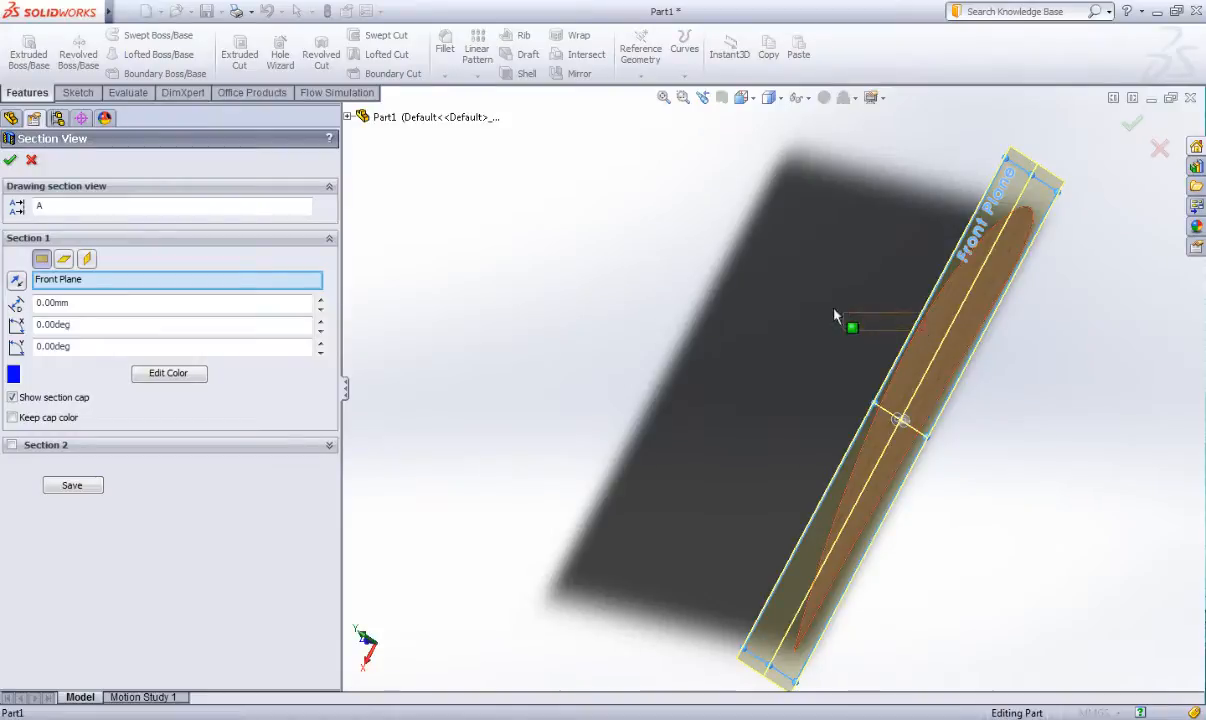
pyautogui.click(920, 385)
pyautogui.moveTo(912, 432); pyautogui.dragTo(794, 402)
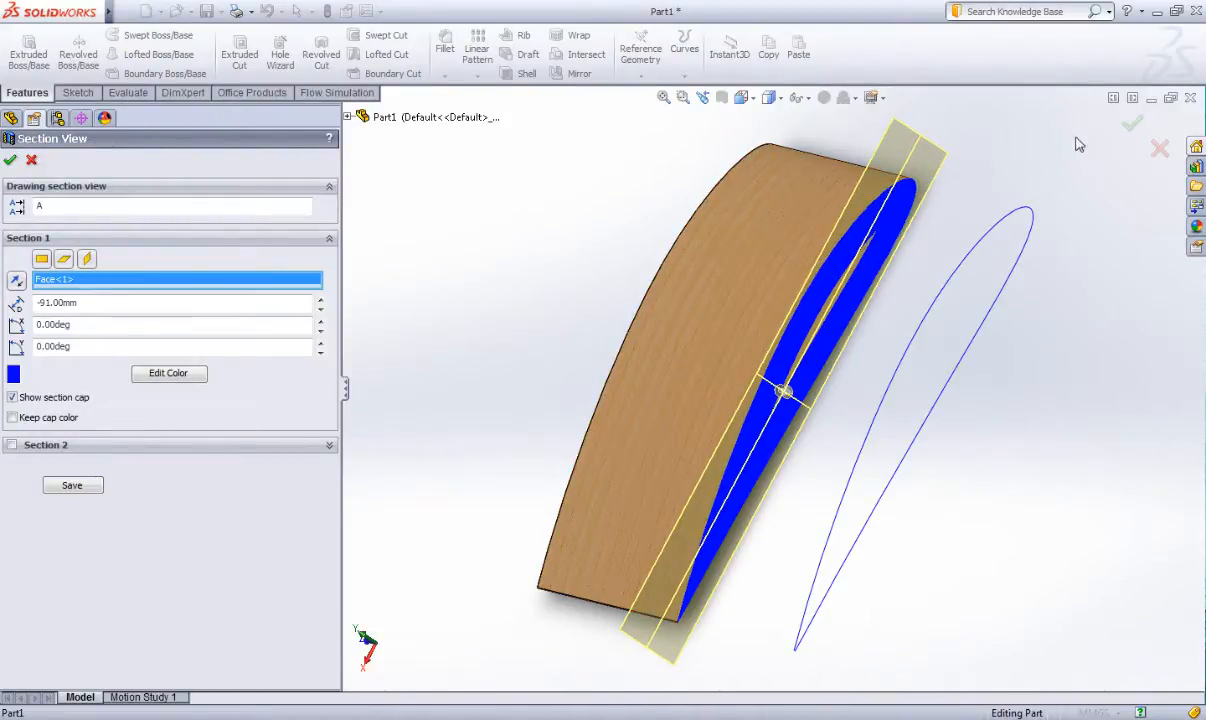
pyautogui.click(10, 162)
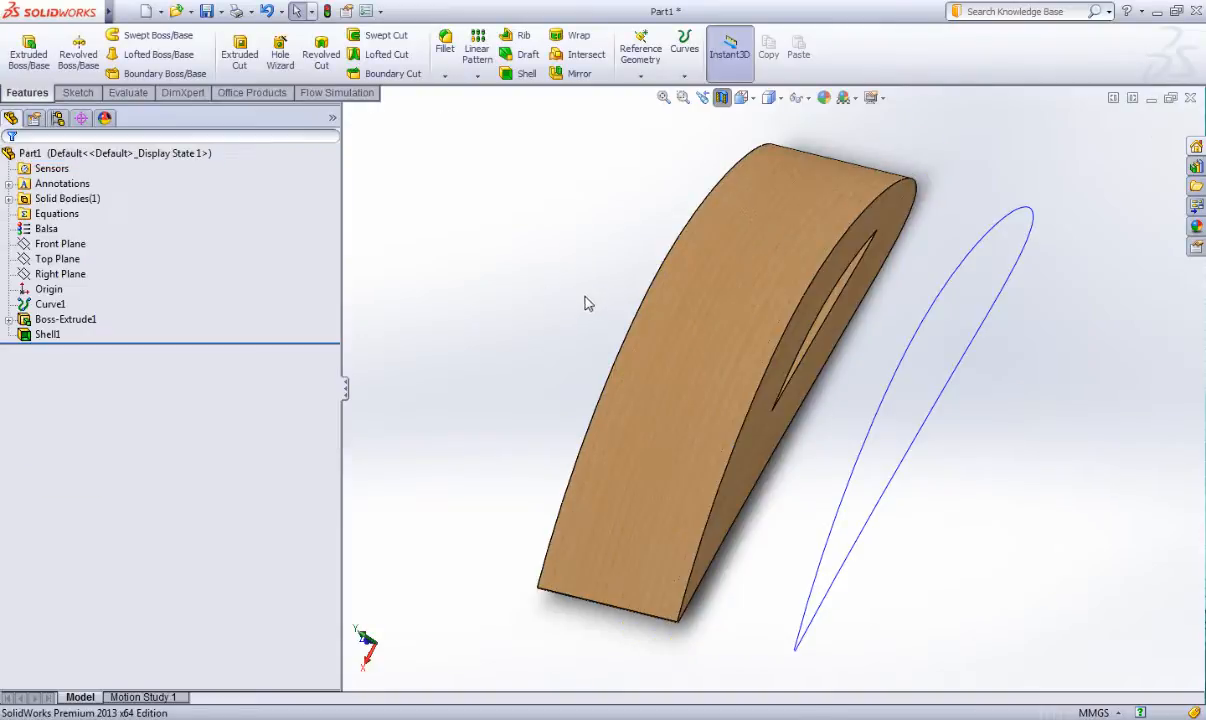
pyautogui.moveTo(587, 299); pyautogui.dragTo(515, 287, button='middle')
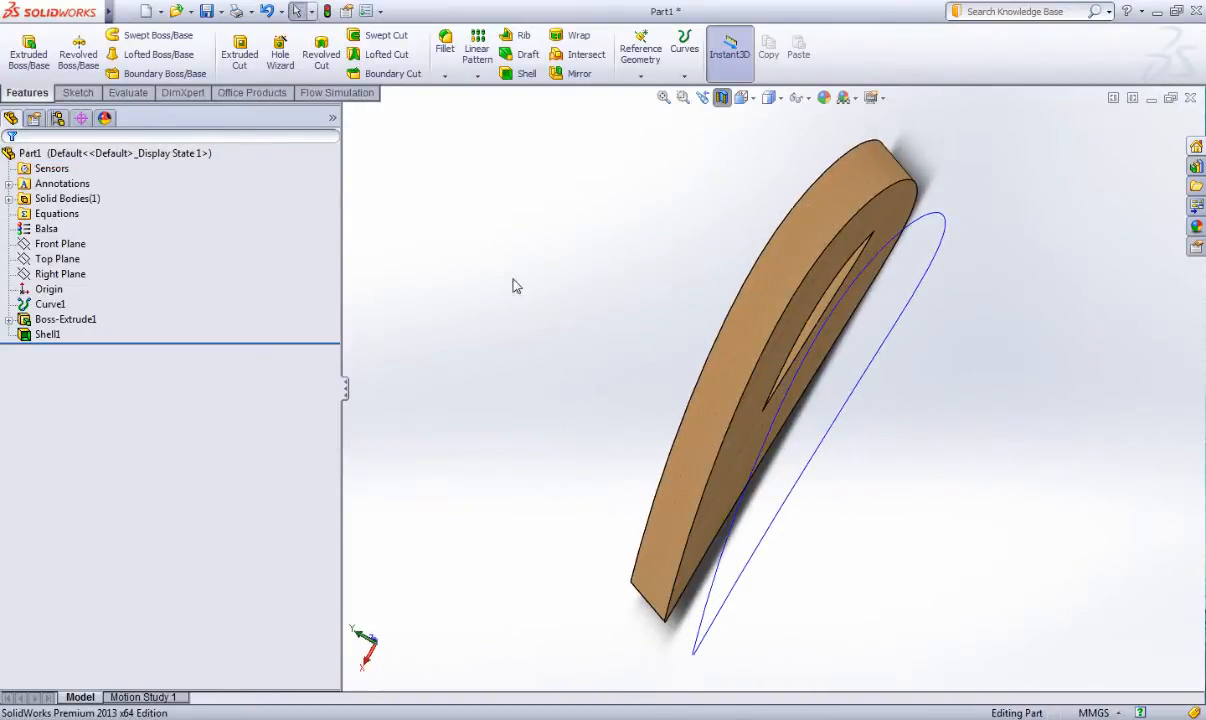
# Check the mass properties of the shelled wing section.
pyautogui.click(139, 95)
pyautogui.click(108, 42)
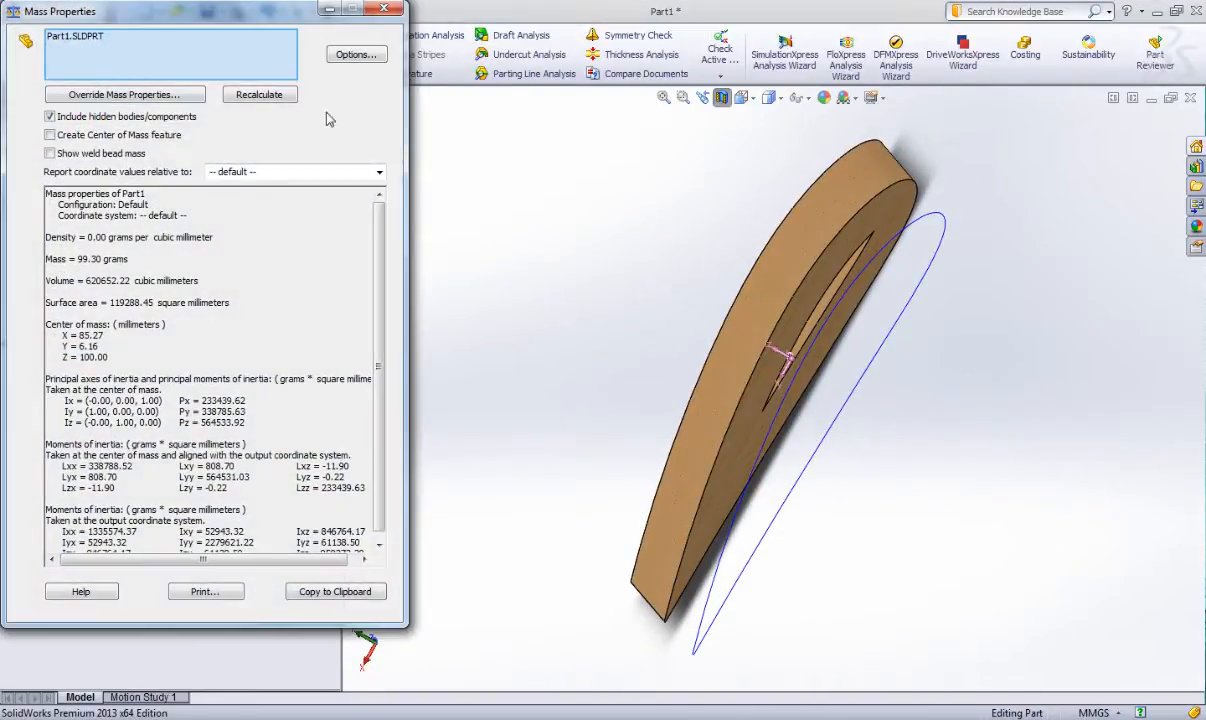
pyautogui.click(384, 10)
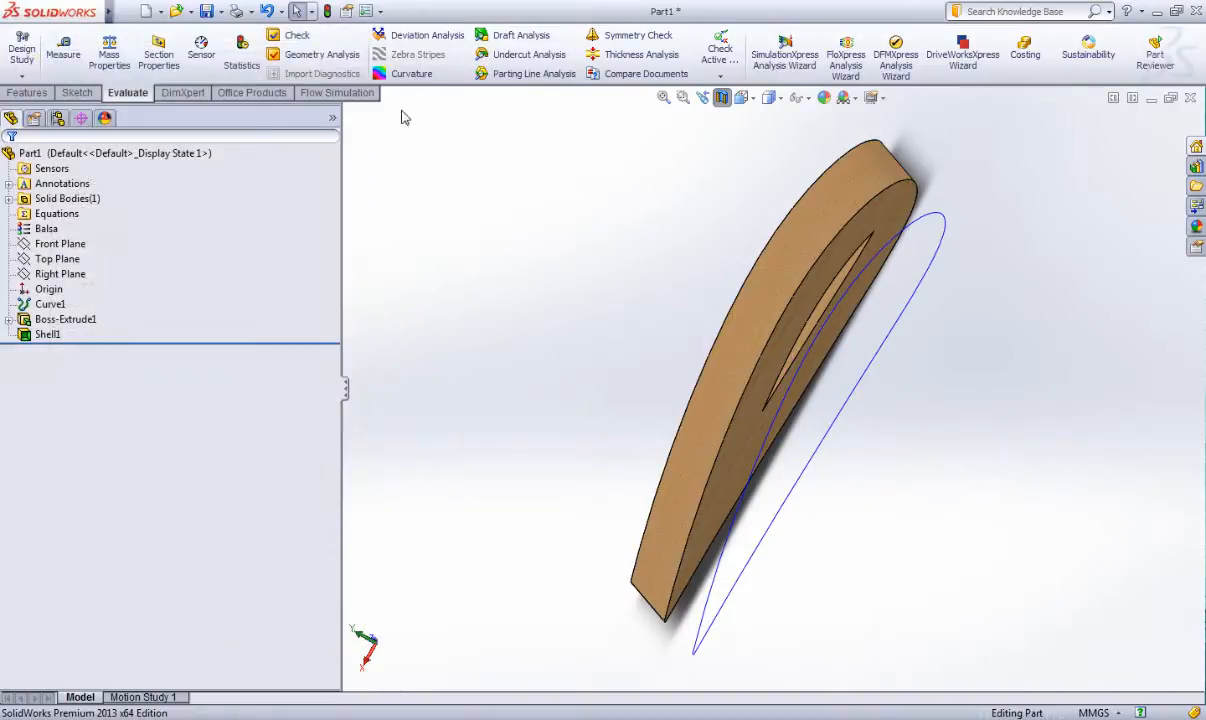
# Undo the 10 mm shell and its section view to restore the solid wing body.
pyautogui.click(39, 94)
pyautogui.click(266, 12)
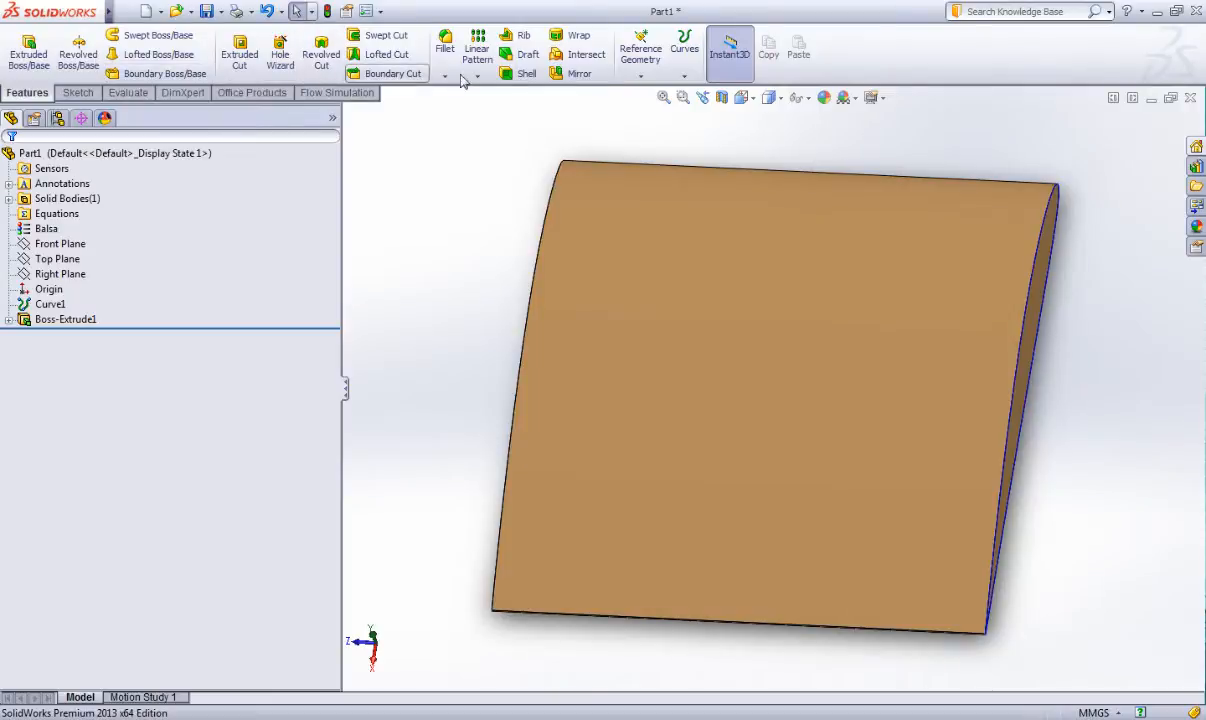
# Shell the wing body with 5 mm thickness, preview enabled and no faces removed, accepting the curvature warning.
pyautogui.click(522, 73)
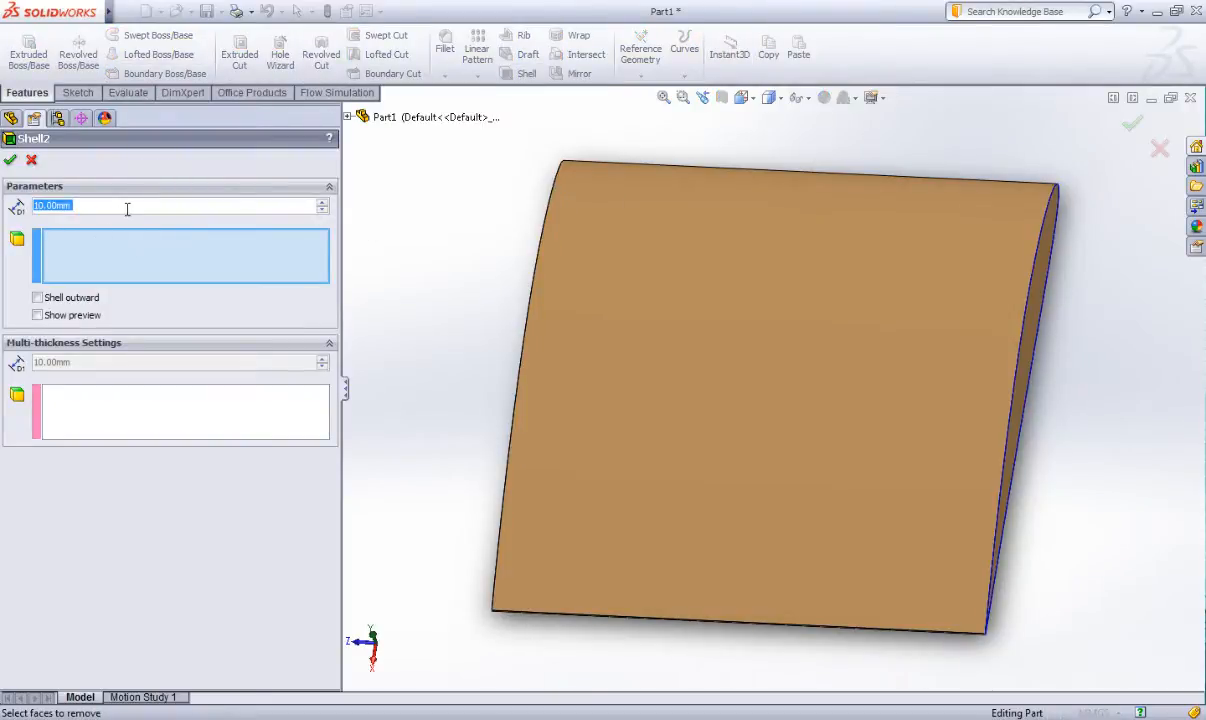
pyautogui.write('5mm')
pyautogui.click(37, 315)
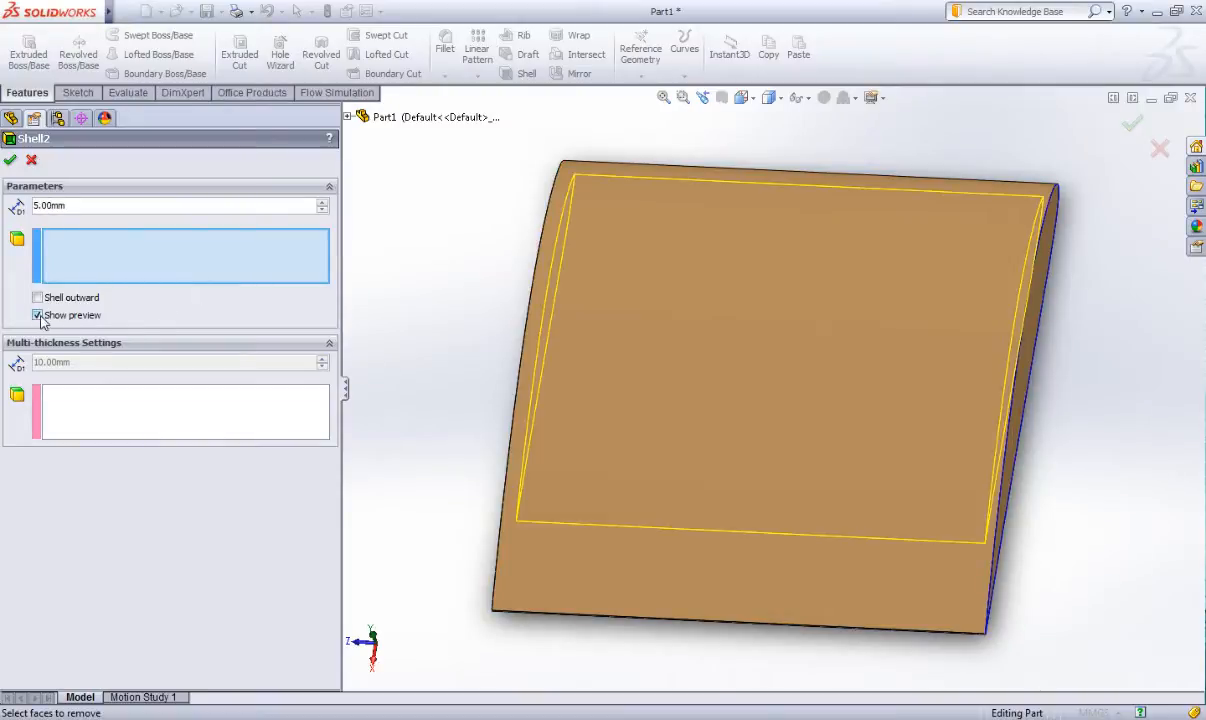
pyautogui.moveTo(554, 337); pyautogui.dragTo(580, 357, button='middle')
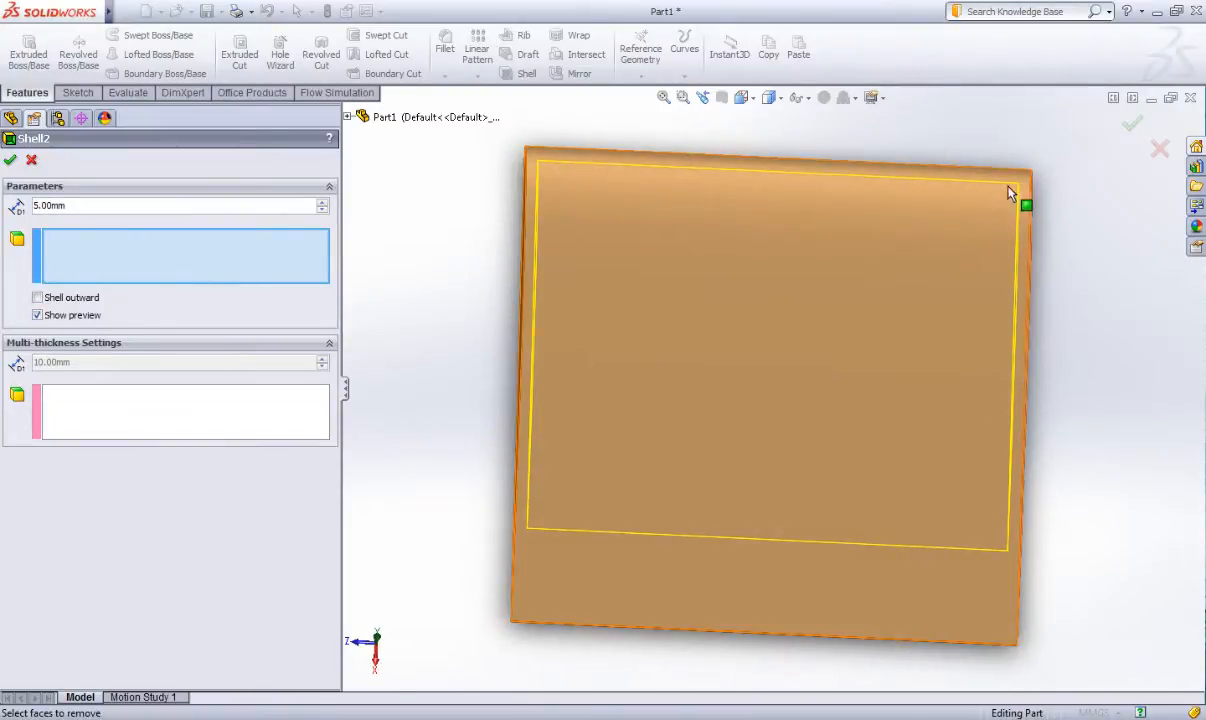
pyautogui.click(1131, 124)
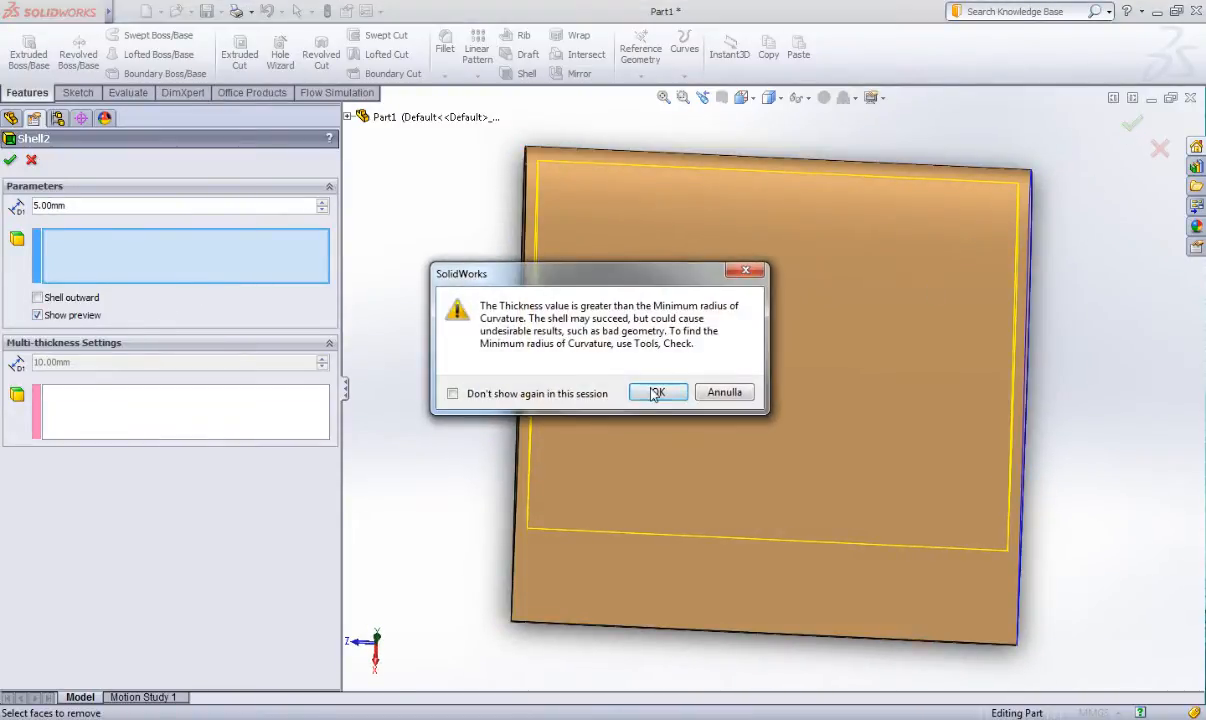
pyautogui.click(656, 393)
# Check the mass properties of the wing section with the 5 mm shell.
pyautogui.moveTo(856, 375); pyautogui.dragTo(721, 377, button='middle')
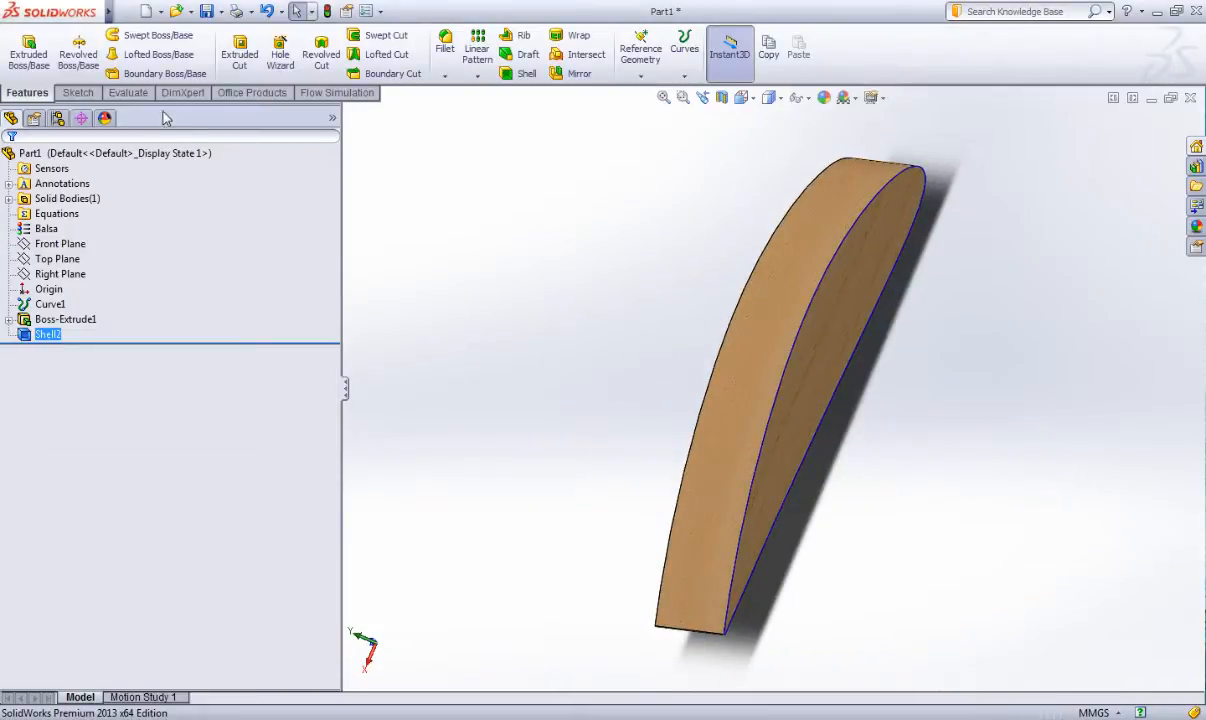
pyautogui.click(128, 92)
pyautogui.click(104, 50)
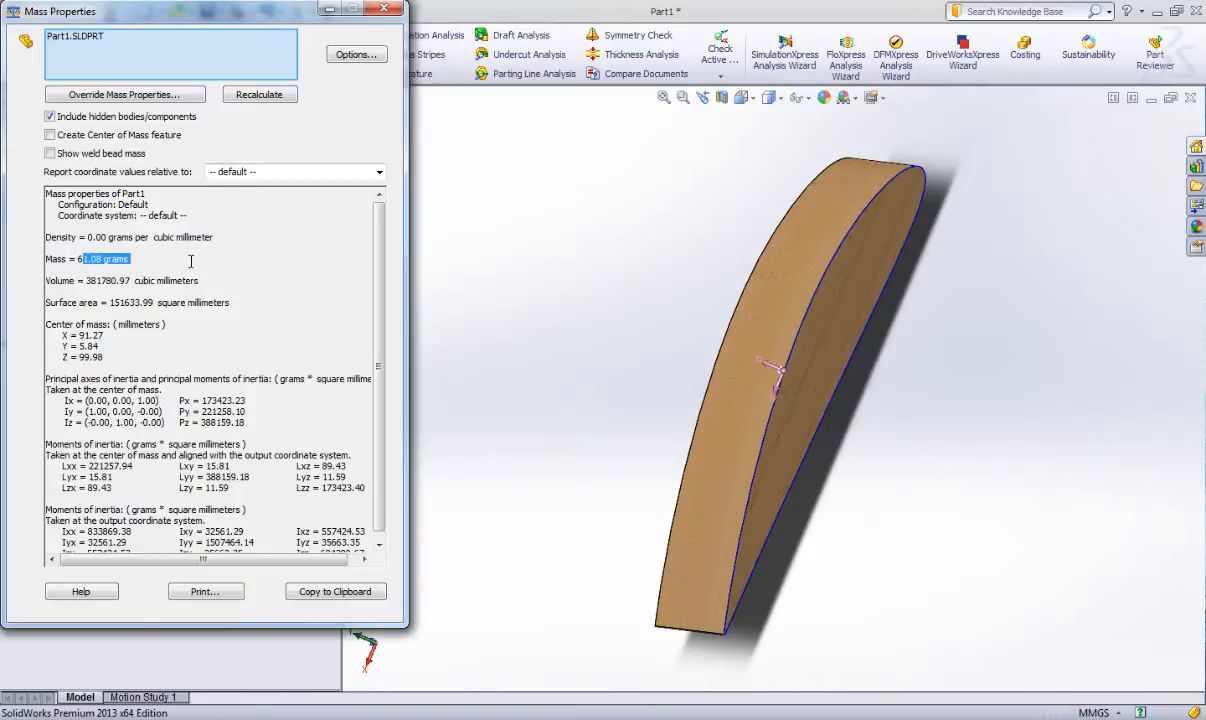
pyautogui.click(388, 11)
# Section the wing parallel to its airfoil end face at a 91 mm inward offset, inspect the cavity, and remove the section view.
pyautogui.click(40, 92)
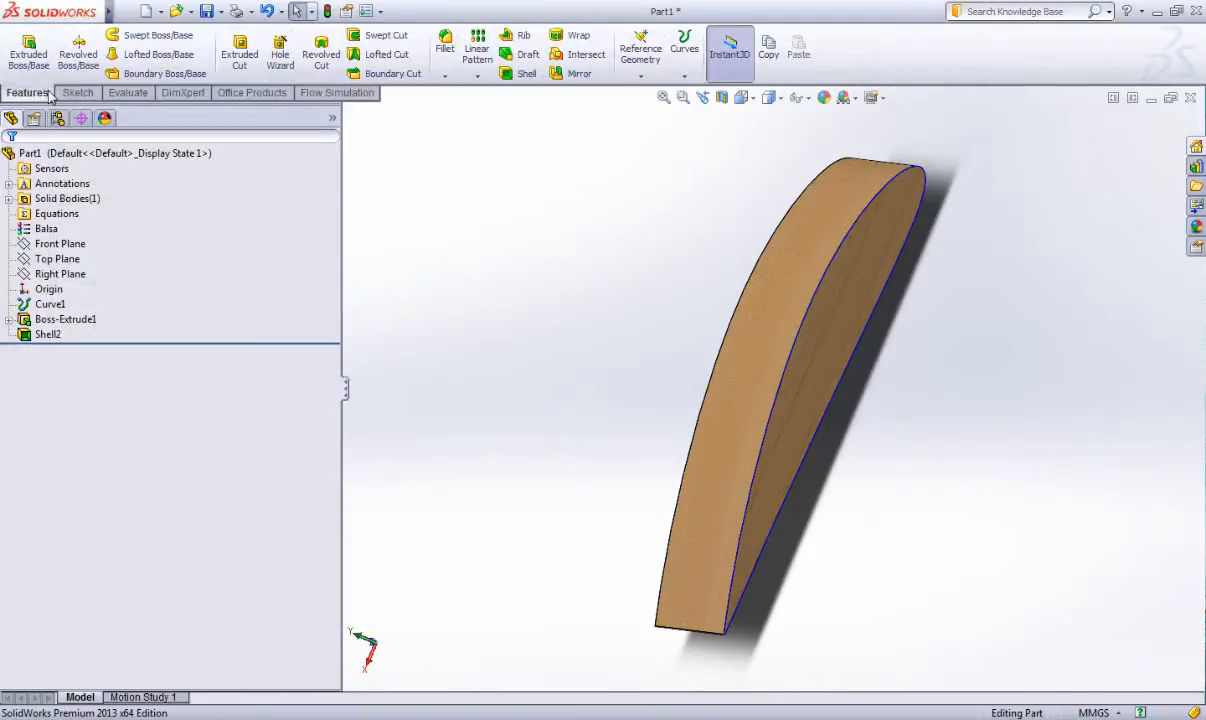
pyautogui.click(722, 97)
pyautogui.moveTo(806, 303); pyautogui.dragTo(1064, 162, button='middle')
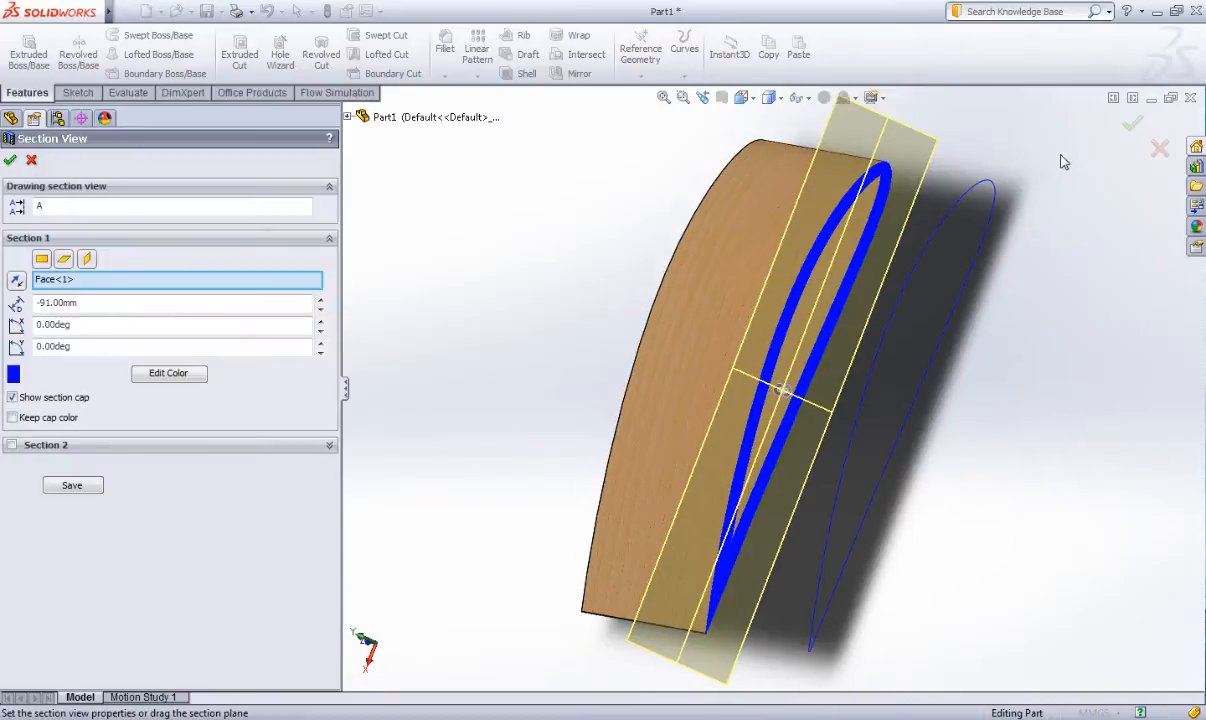
pyautogui.click(1131, 125)
pyautogui.moveTo(1044, 215); pyautogui.dragTo(1001, 213, button='middle')
pyautogui.moveTo(910, 250); pyautogui.dragTo(840, 220, button='middle')
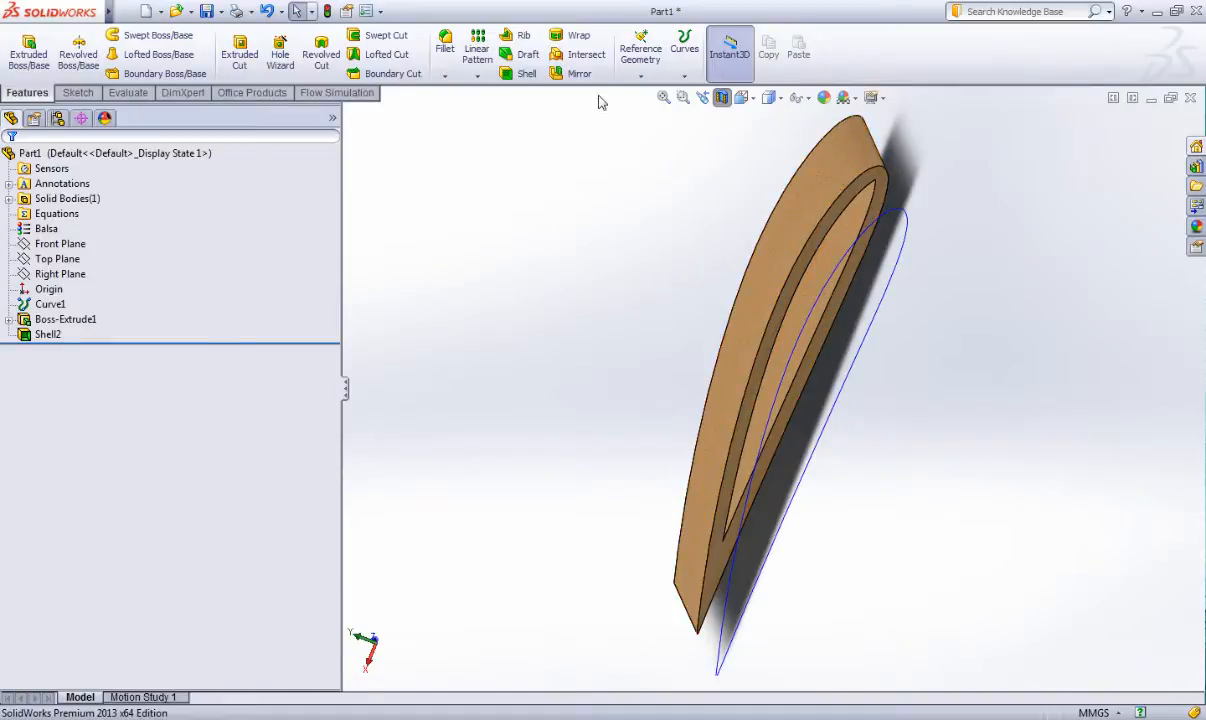
pyautogui.moveTo(835, 135); pyautogui.dragTo(858, 282, button='middle')
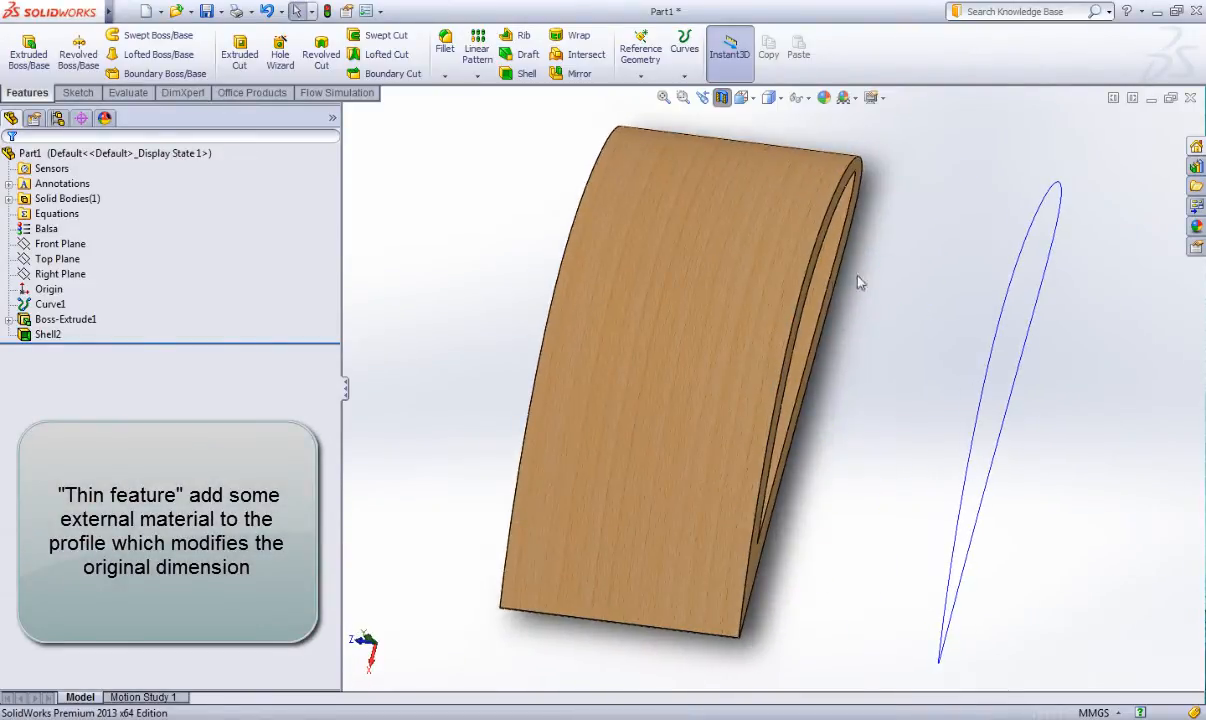
pyautogui.click(722, 97)
# Start a Dome feature on the airfoil end face opposite the end carrying the profile curve.
pyautogui.moveTo(573, 193); pyautogui.dragTo(760, 200, button='middle')
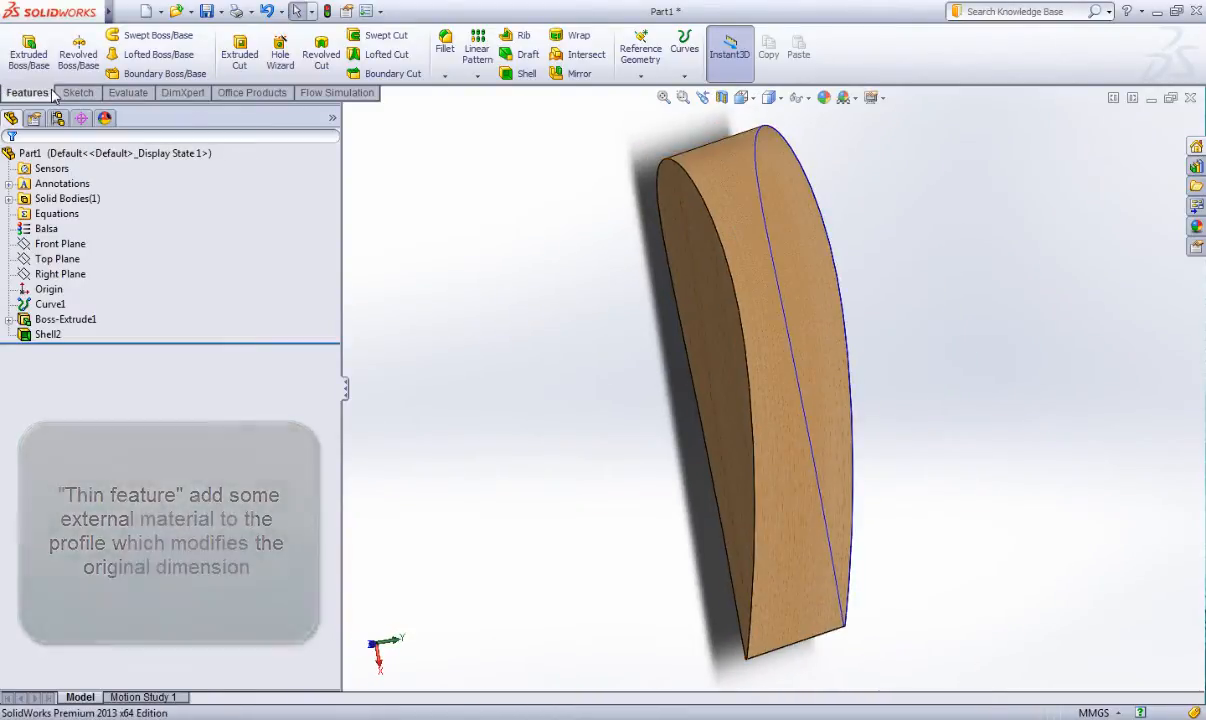
pyautogui.moveTo(113, 12)
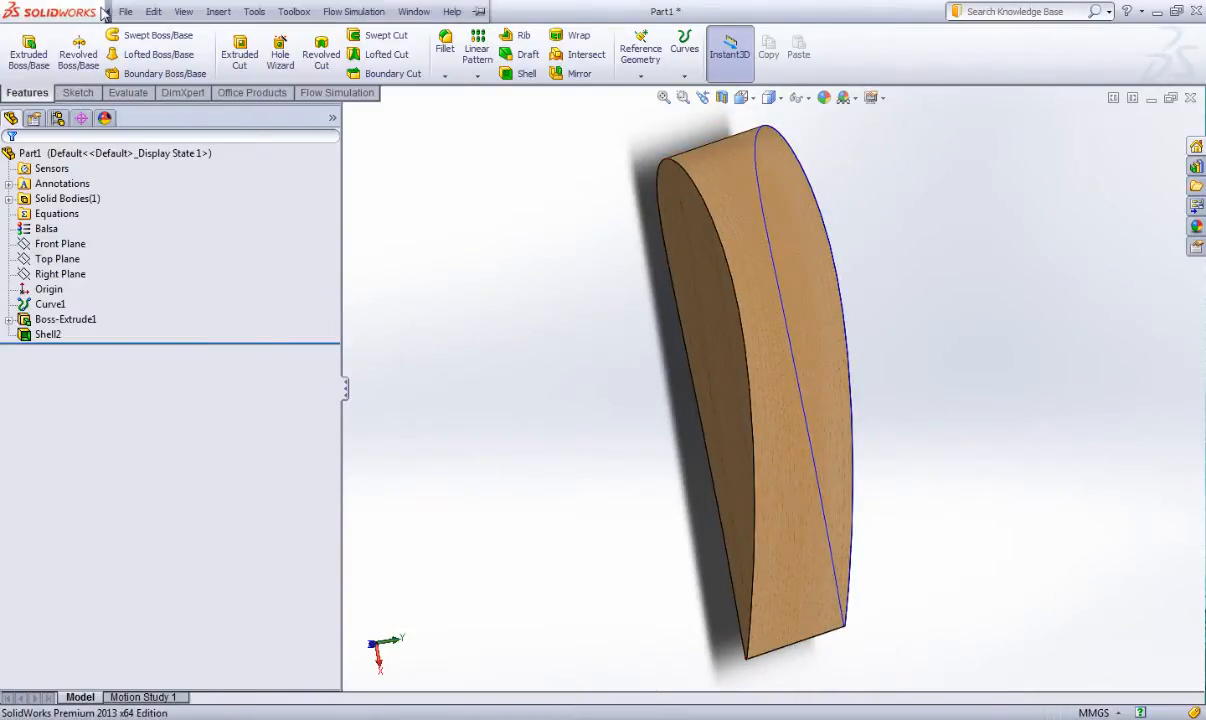
pyautogui.click(218, 12)
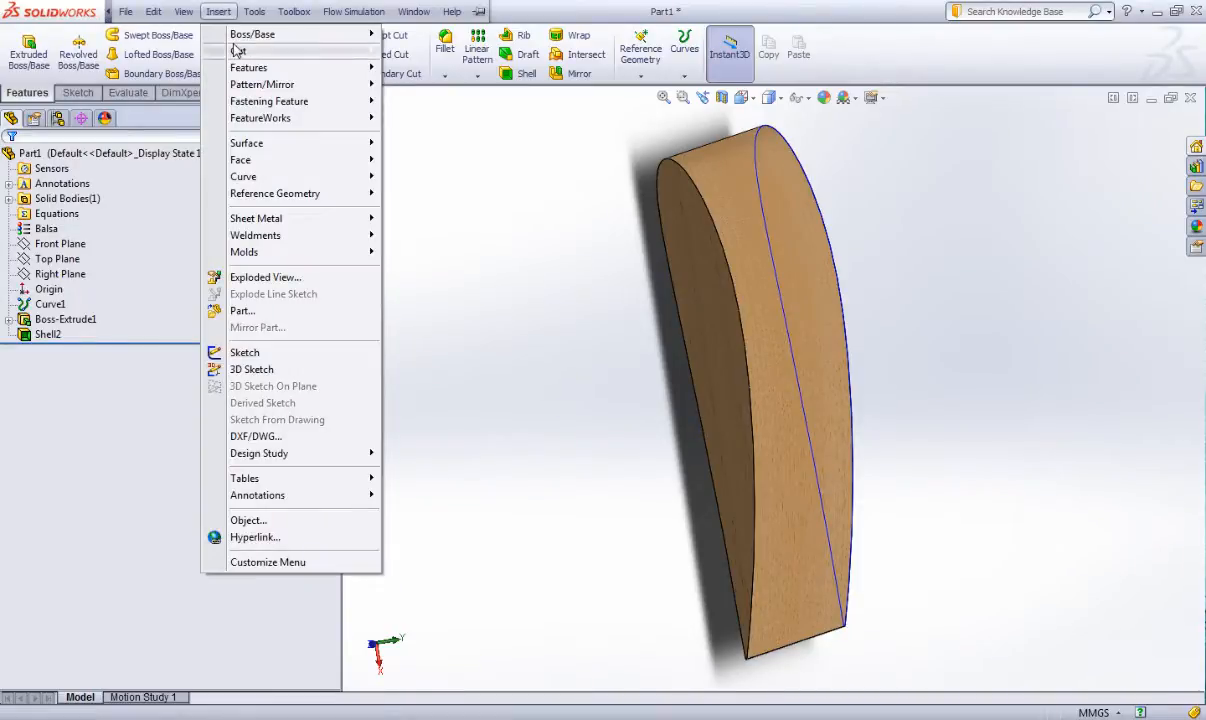
pyautogui.moveTo(250, 67)
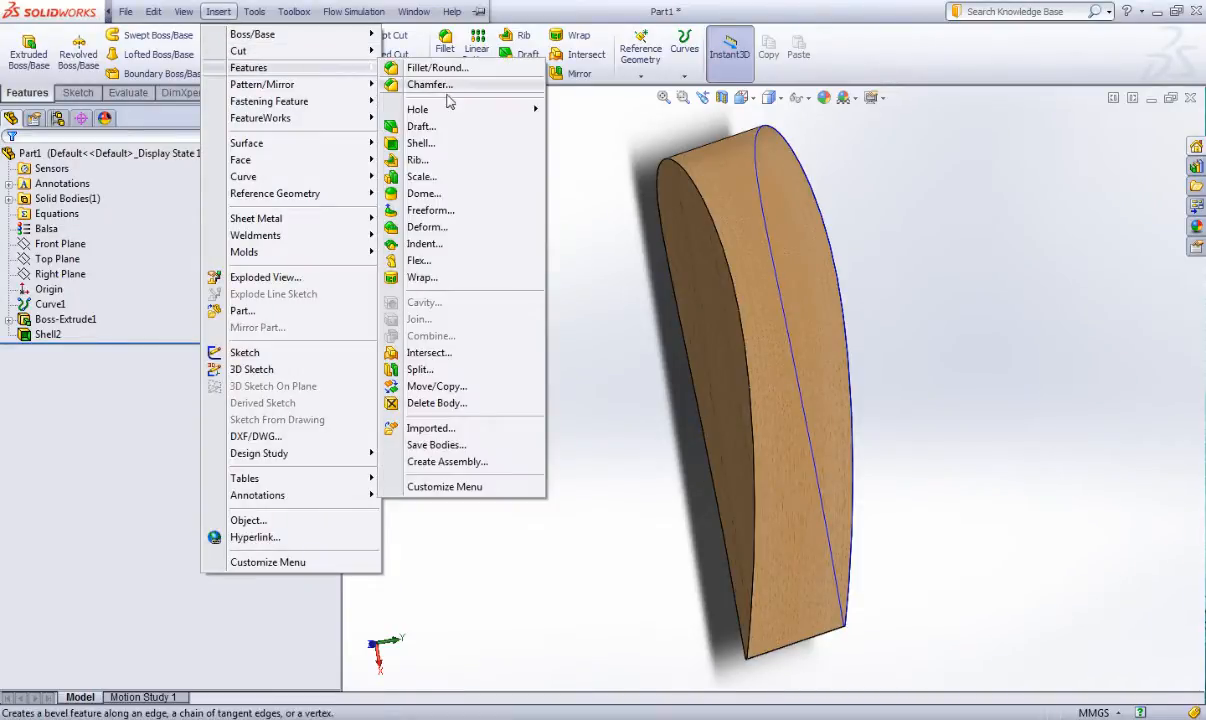
pyautogui.click(447, 194)
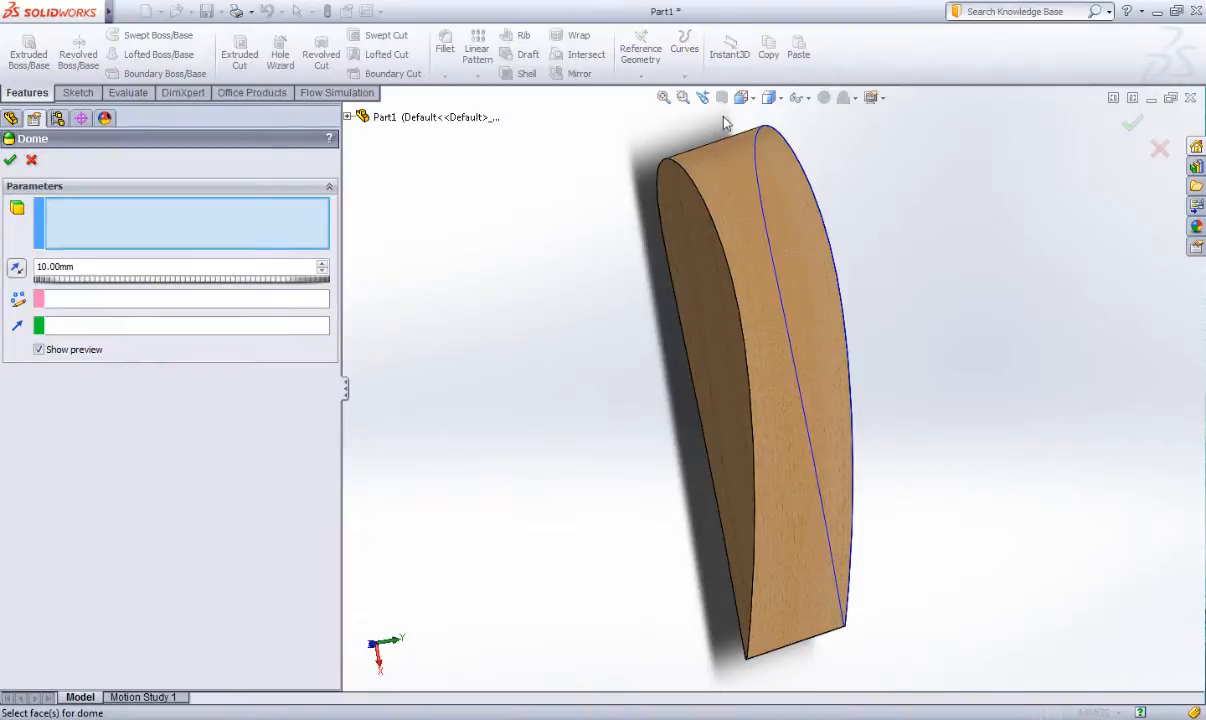
pyautogui.click(745, 101)
pyautogui.click(764, 143)
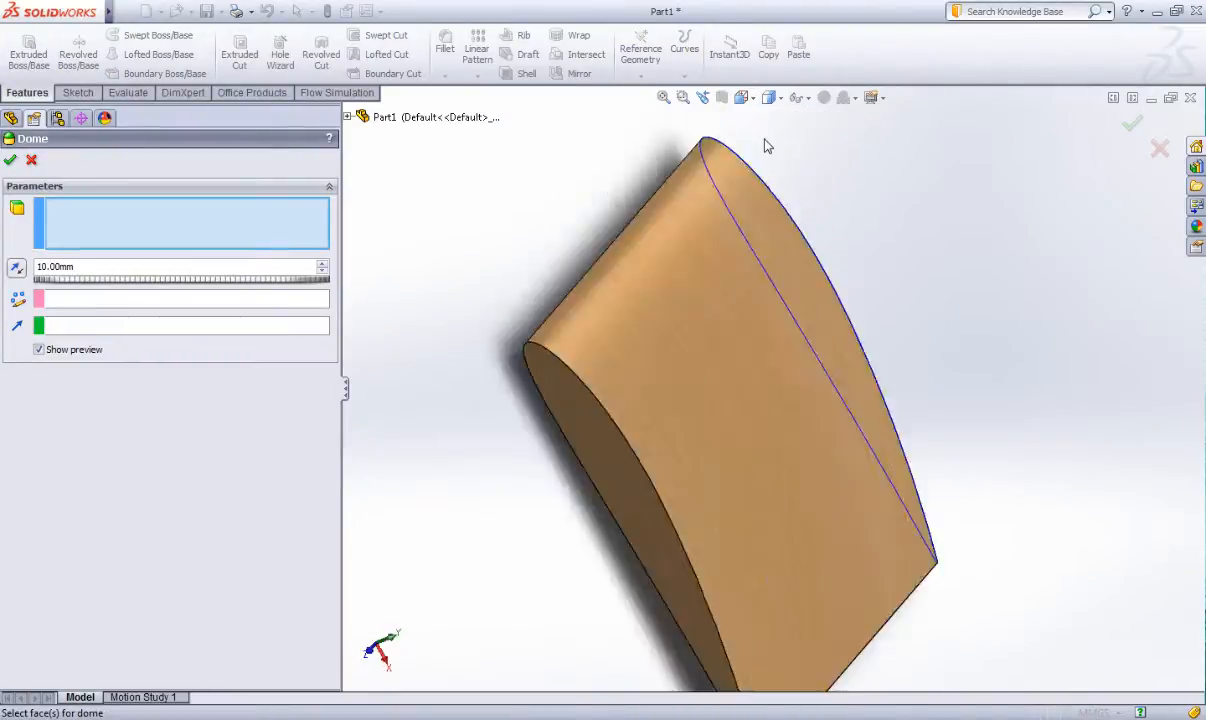
pyautogui.scroll(-5, 775, 463)
pyautogui.scroll(10, 781, 463)
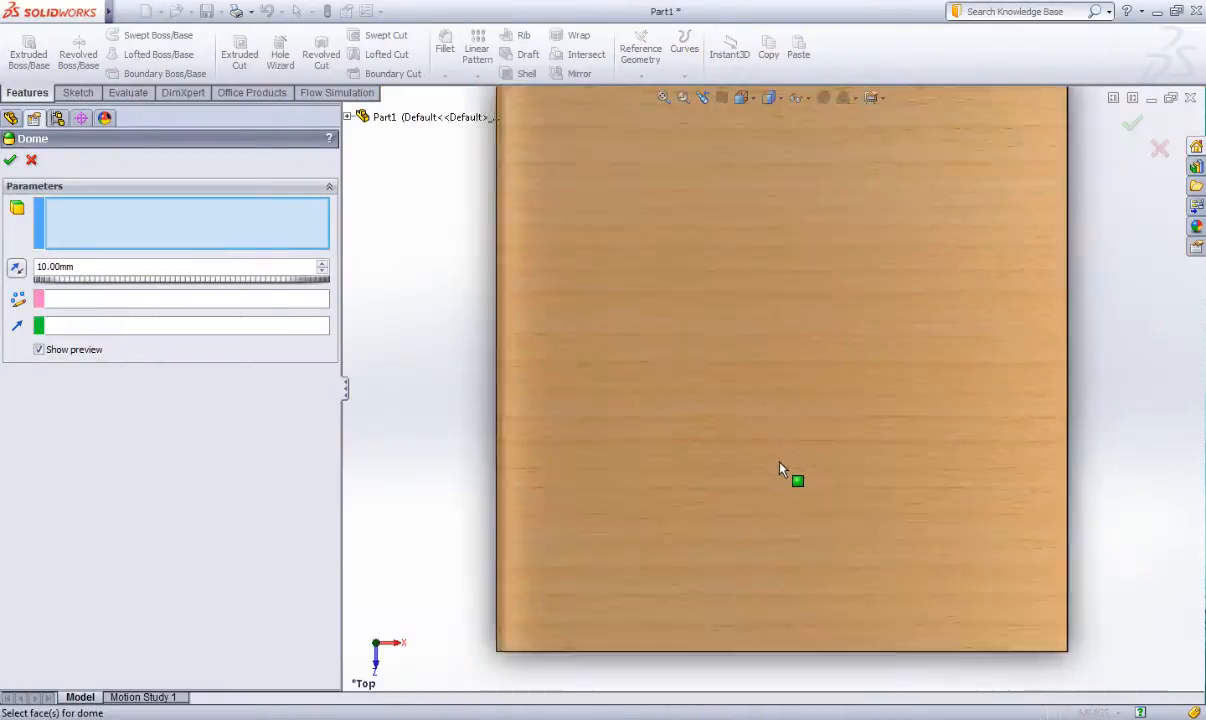
pyautogui.moveTo(792, 484); pyautogui.dragTo(730, 515, button='middle')
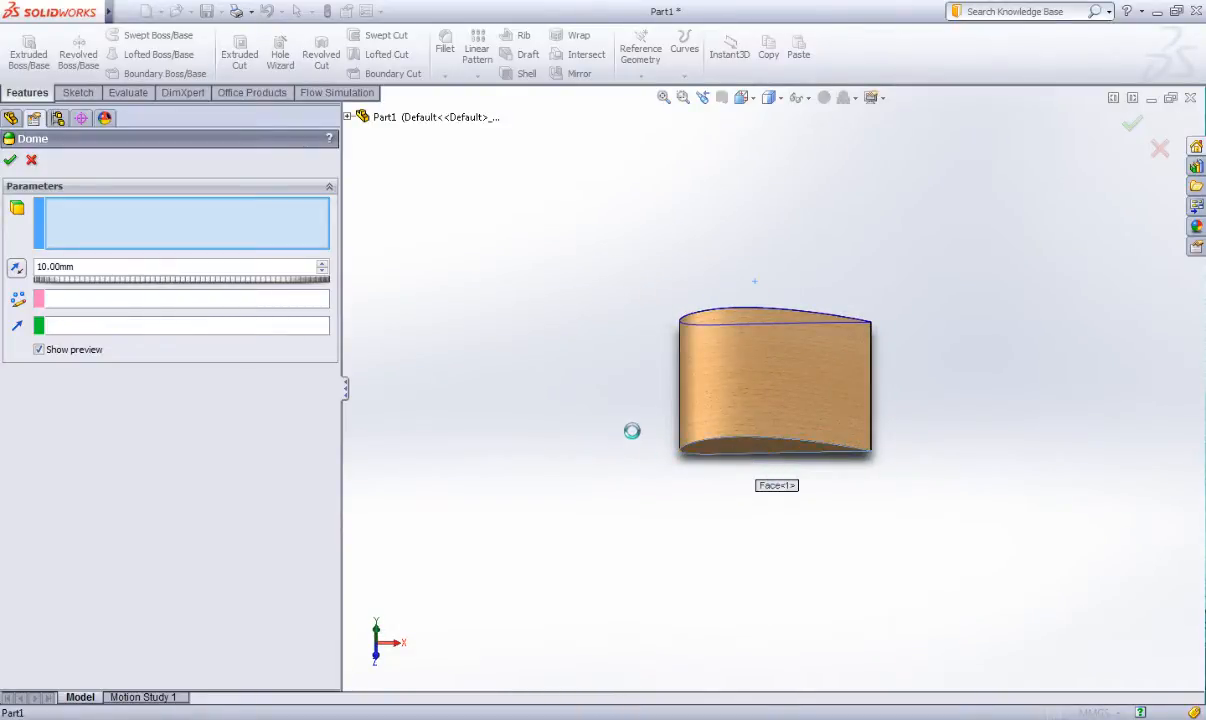
pyautogui.click(755, 447)
pyautogui.moveTo(634, 420); pyautogui.dragTo(380, 408, button='middle')
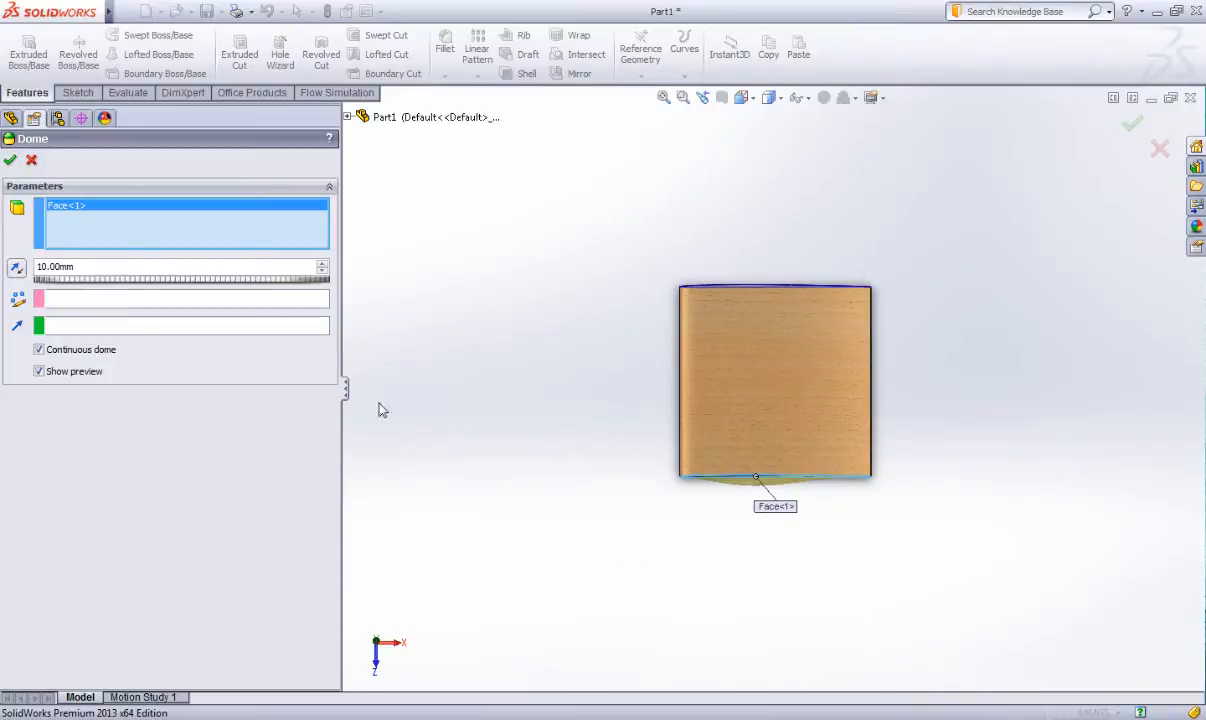
# Create the wing-tip dome with a 50 mm distance and the continuous dome option turned off.
pyautogui.click(40, 351)
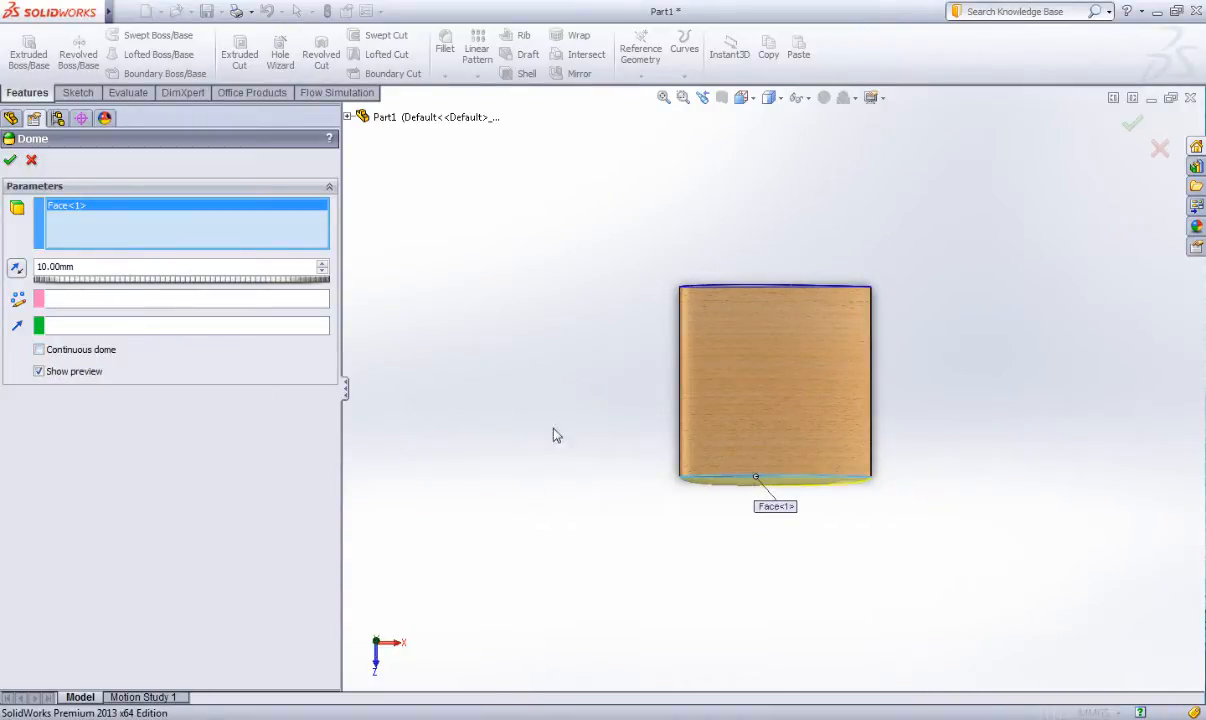
pyautogui.moveTo(57, 278)
pyautogui.mouseDown()
pyautogui.moveTo(108, 284)
pyautogui.moveTo(73, 287)
pyautogui.mouseUp()
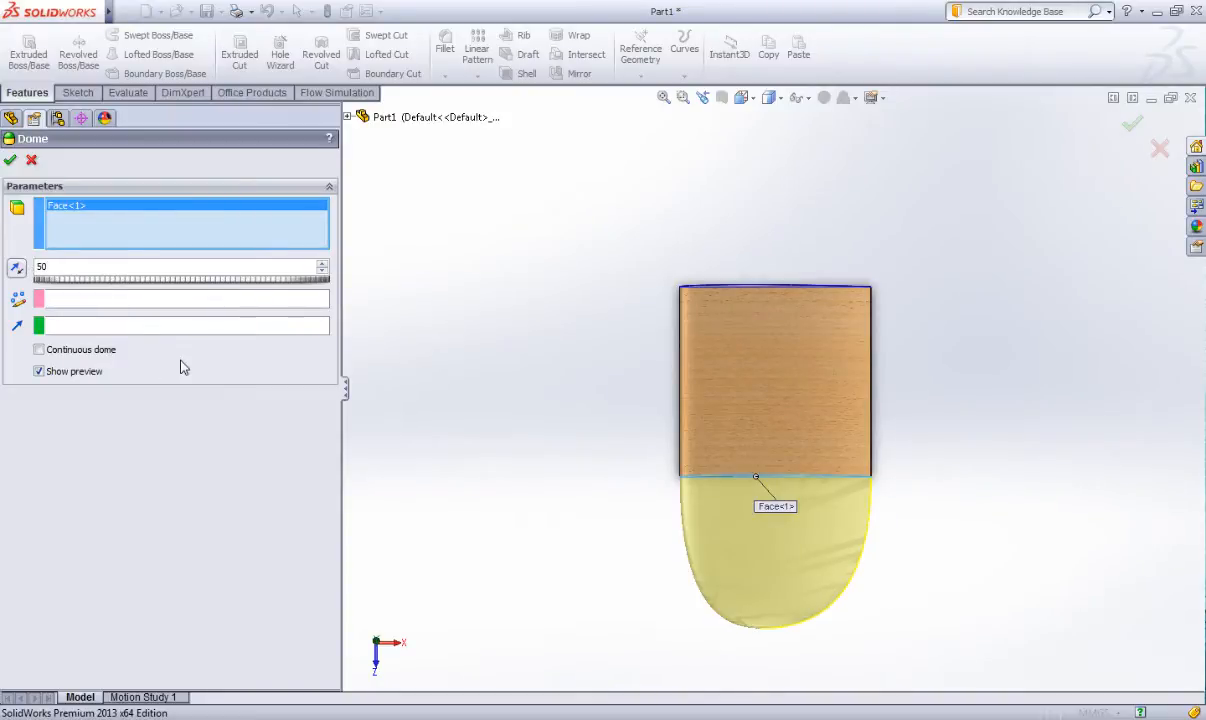
pyautogui.press('Return')
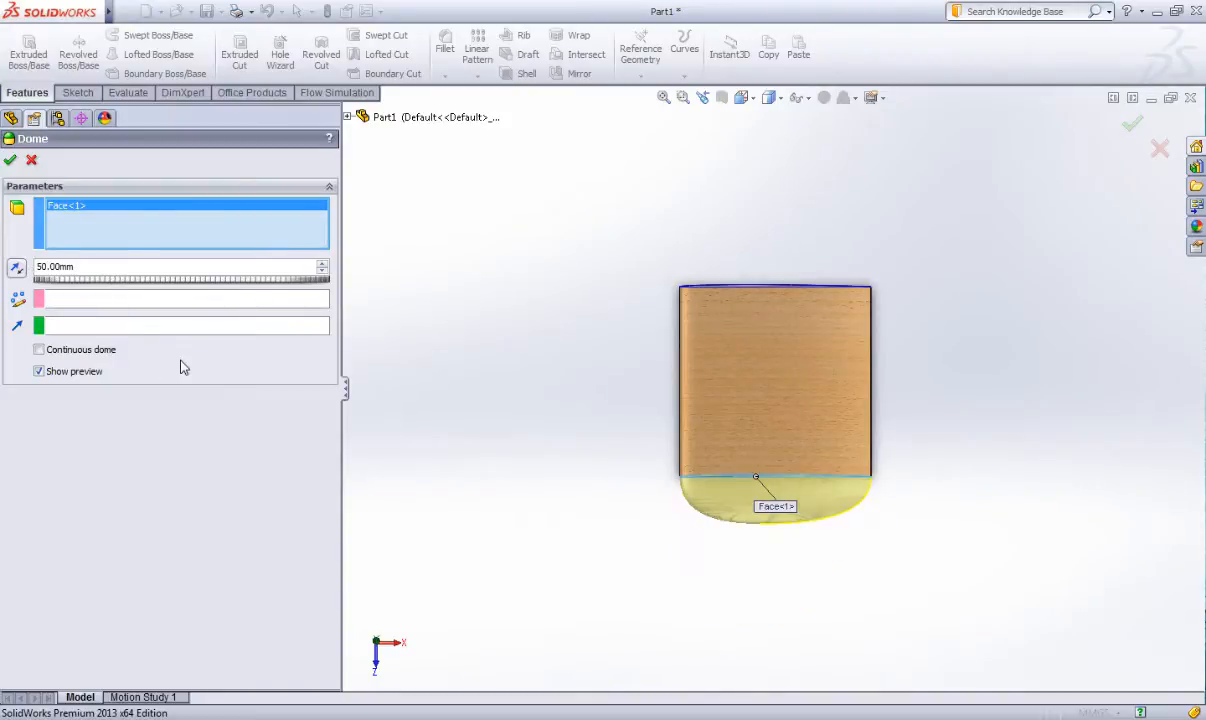
pyautogui.click(11, 162)
# Section the domed wing parallel to its flat end face at a 215 mm offset, inspect the tip's interior, and remove the section view.
pyautogui.moveTo(616, 277); pyautogui.dragTo(748, 197, button='middle')
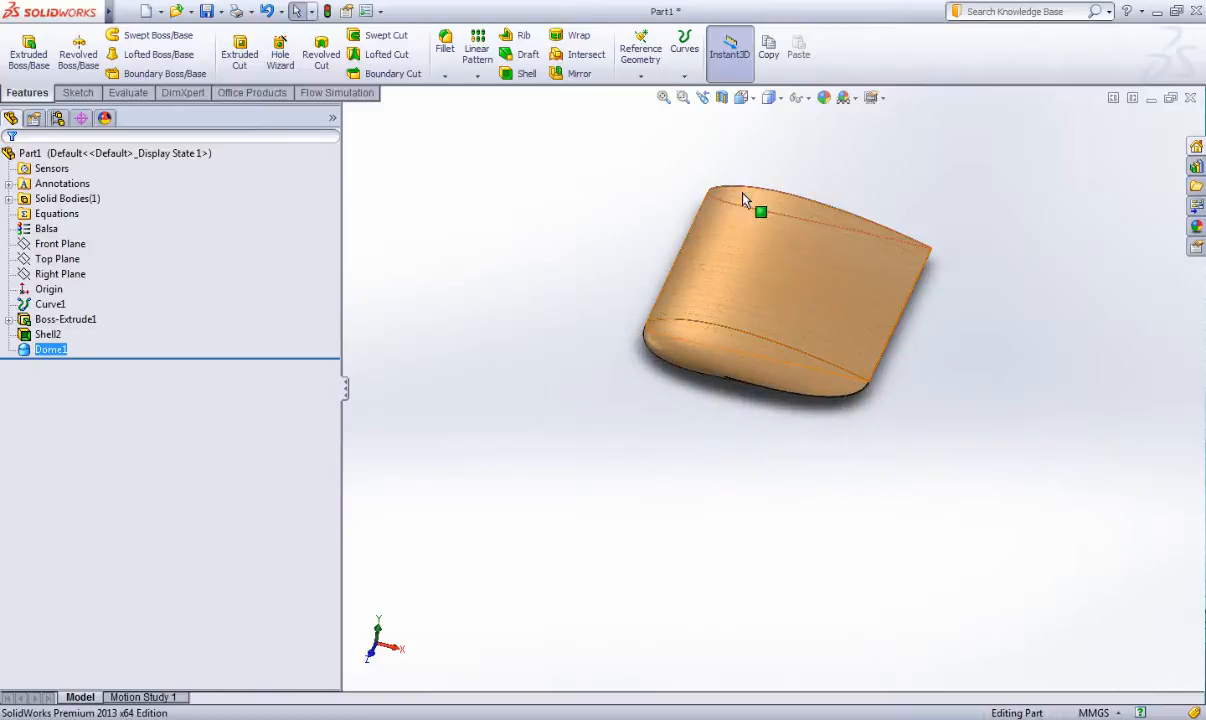
pyautogui.moveTo(714, 144); pyautogui.dragTo(762, 250, button='middle')
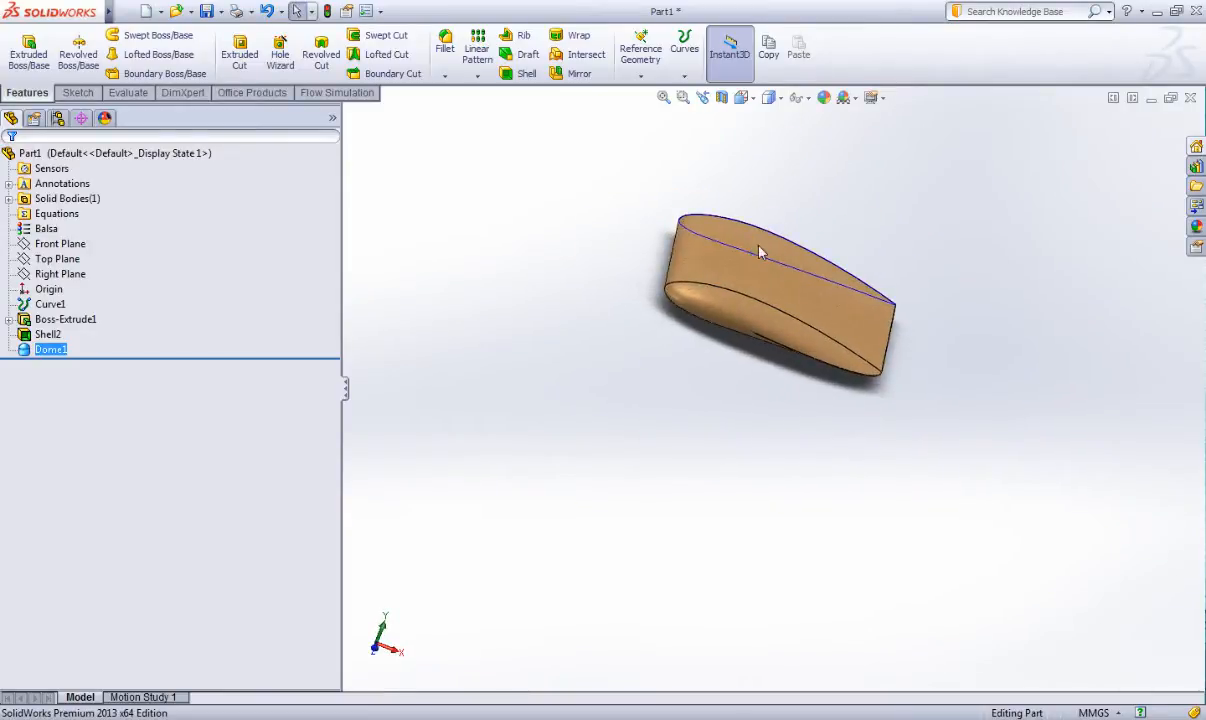
pyautogui.click(722, 97)
pyautogui.moveTo(780, 282); pyautogui.dragTo(763, 330)
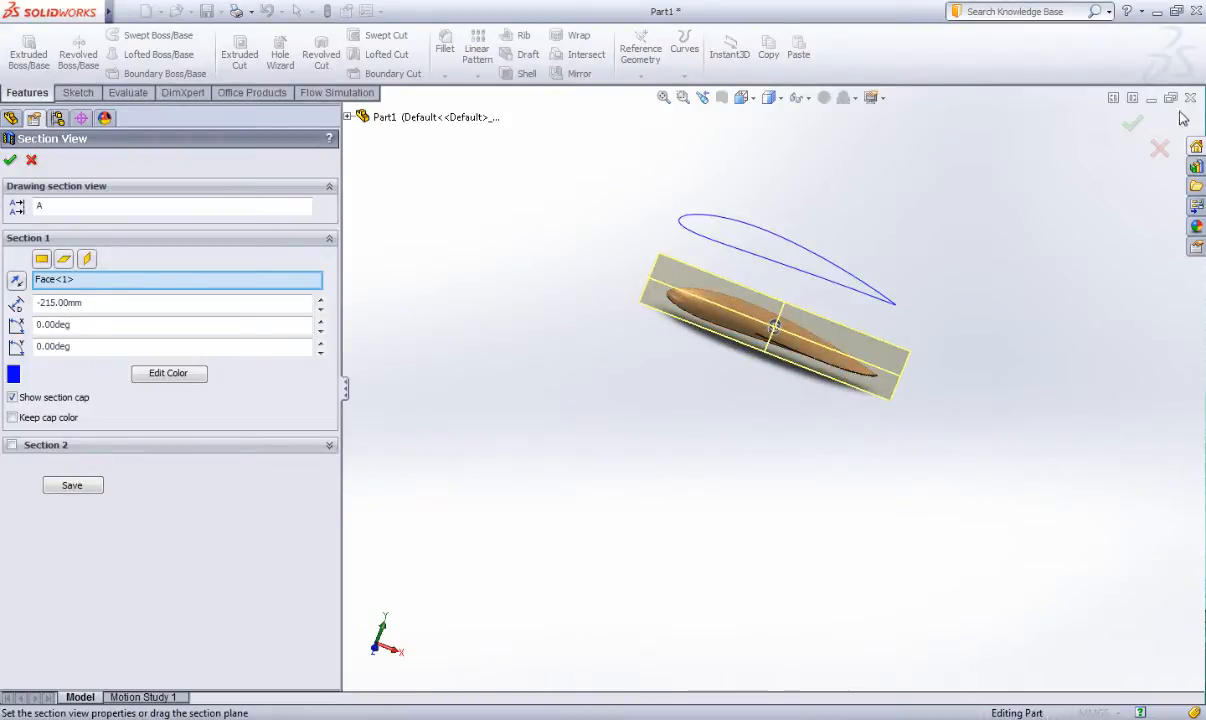
pyautogui.click(1133, 125)
pyautogui.moveTo(1034, 210); pyautogui.dragTo(907, 373, button='middle')
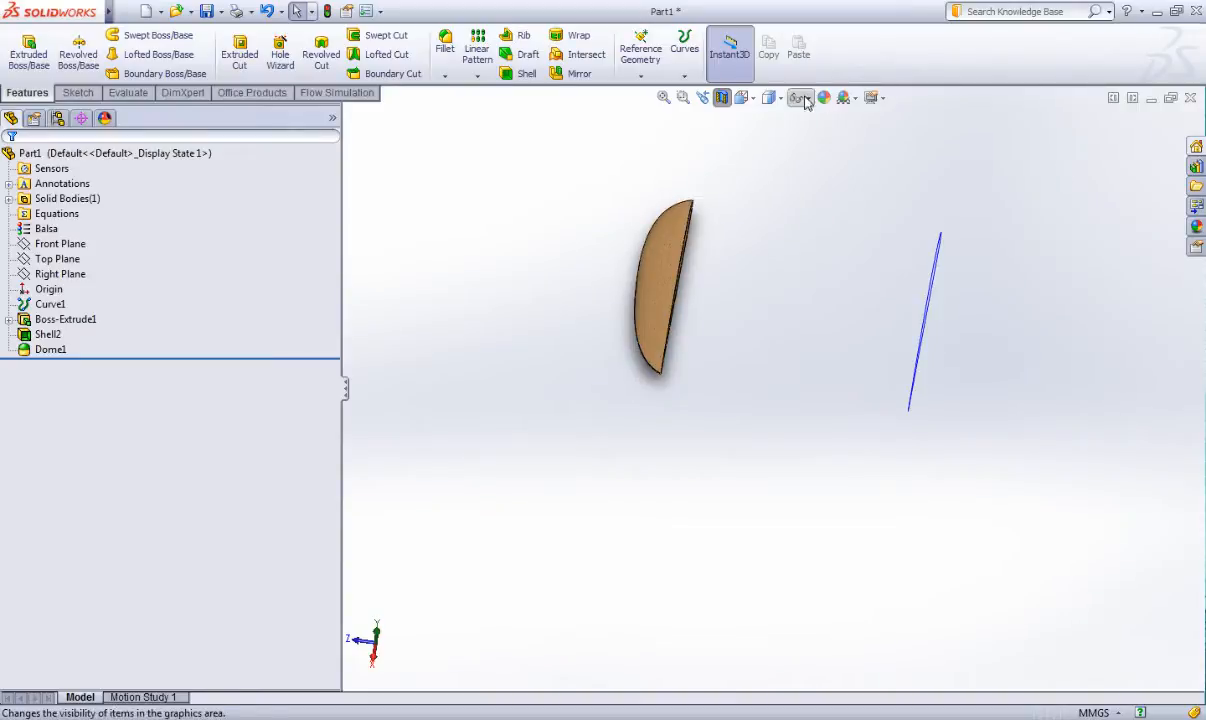
pyautogui.click(722, 99)
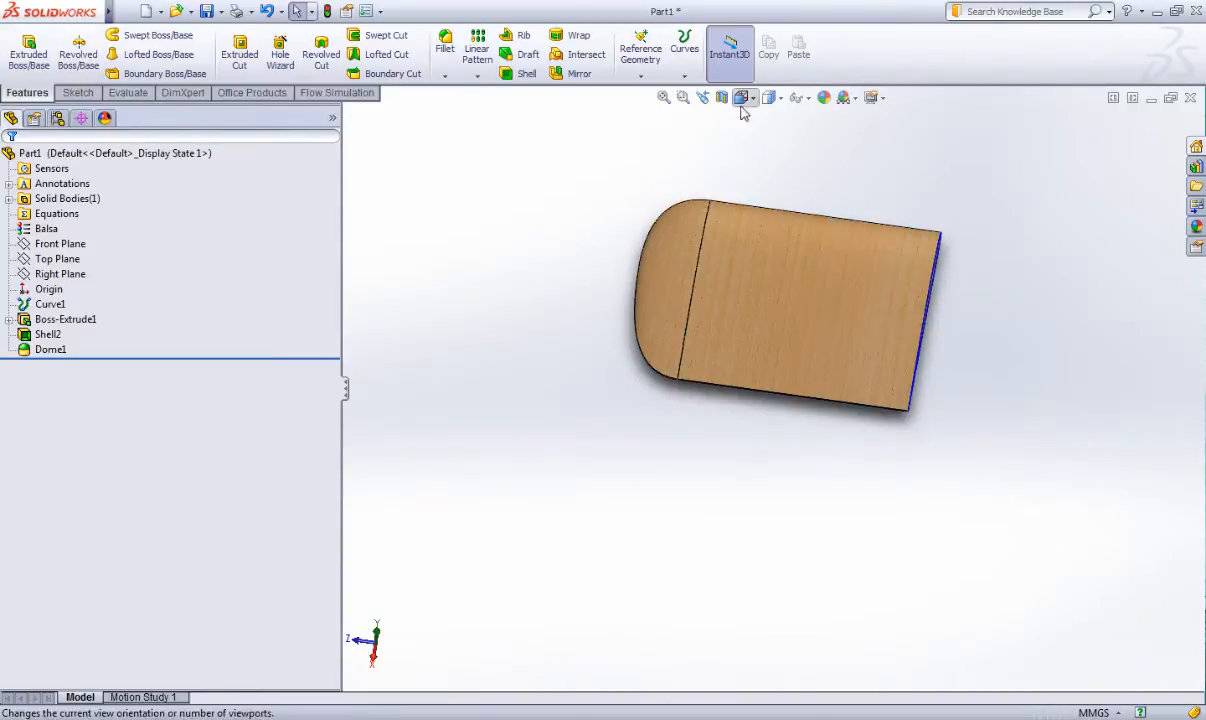
# Section through the dome at a 230 mm offset from the flat end face, inspect it, and remove the section view.
pyautogui.click(722, 98)
pyautogui.moveTo(662, 285); pyautogui.dragTo(644, 282)
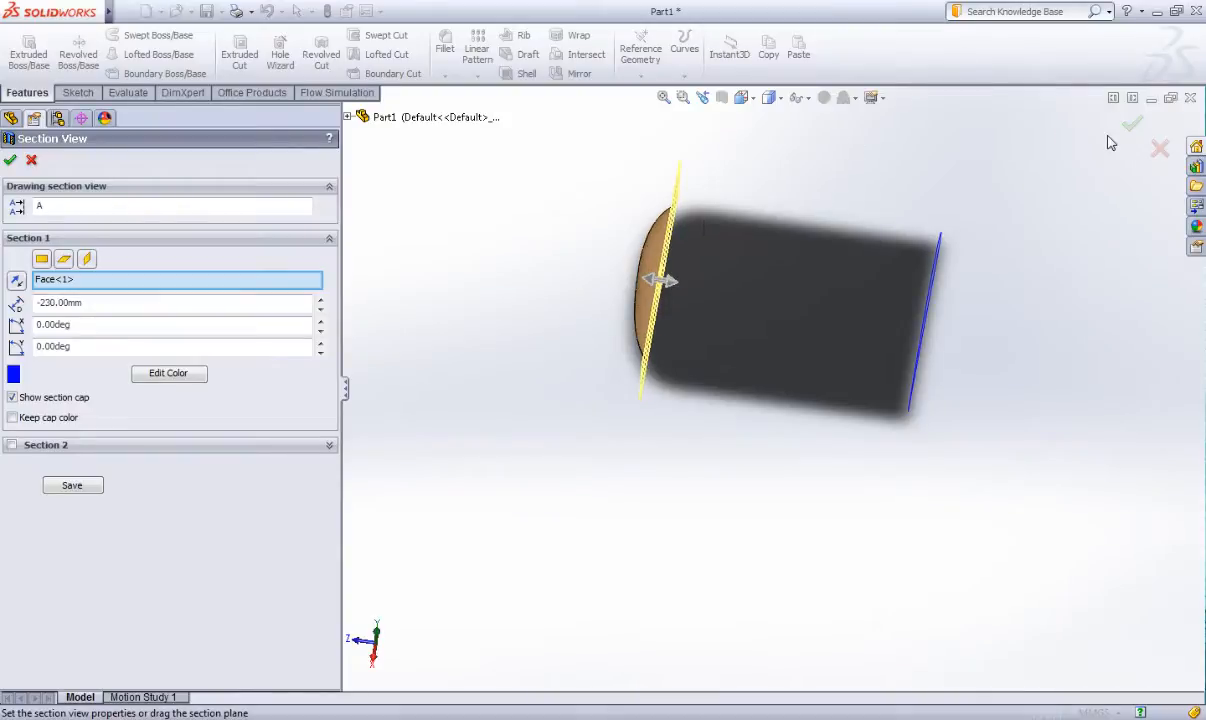
pyautogui.click(1130, 127)
pyautogui.moveTo(890, 201)
pyautogui.mouseDown(button='middle')
pyautogui.moveTo(884, 210)
pyautogui.moveTo(947, 212)
pyautogui.moveTo(759, 151)
pyautogui.mouseUp(button='middle')
pyautogui.click(722, 97)
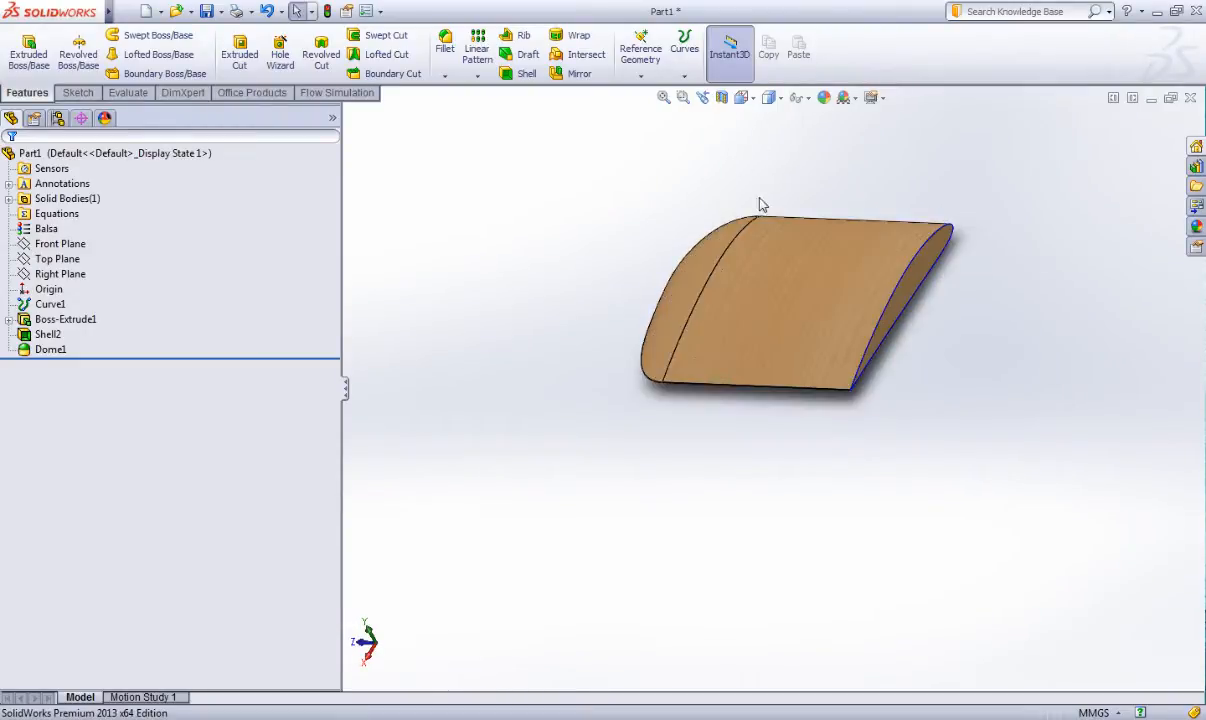
# Save the part with the shelled and domed wing section.
pyautogui.moveTo(760, 204); pyautogui.dragTo(503, 180, button='middle')
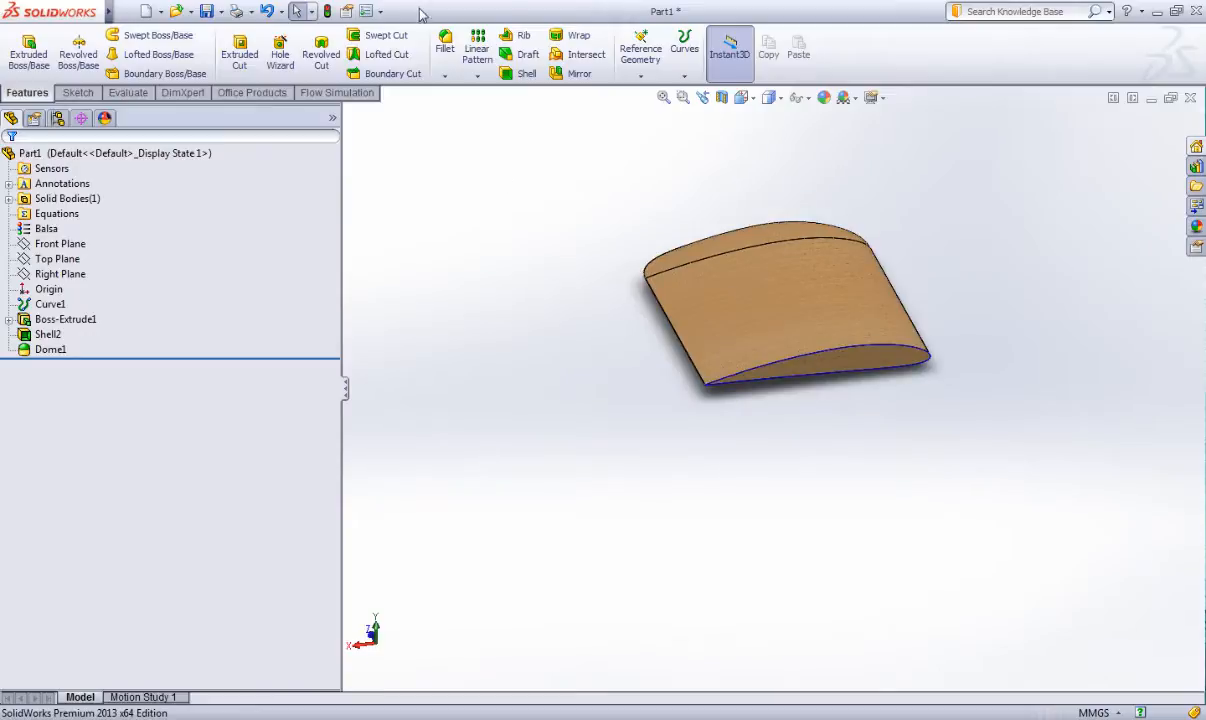
pyautogui.click(206, 11)
pyautogui.moveTo(638, 250); pyautogui.dragTo(735, 121, button='middle')
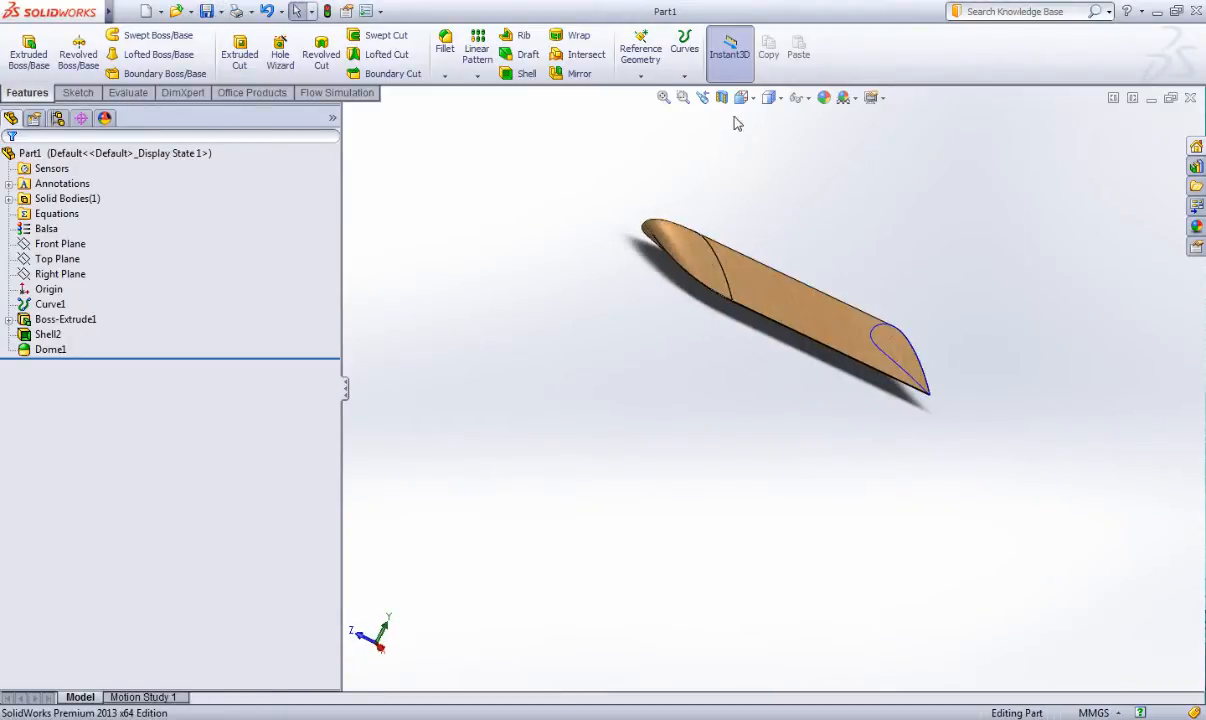
# Start a new Flow Simulation project with the Wizard, keeping the default project name and unit system.
pyautogui.click(740, 97)
pyautogui.click(762, 161)
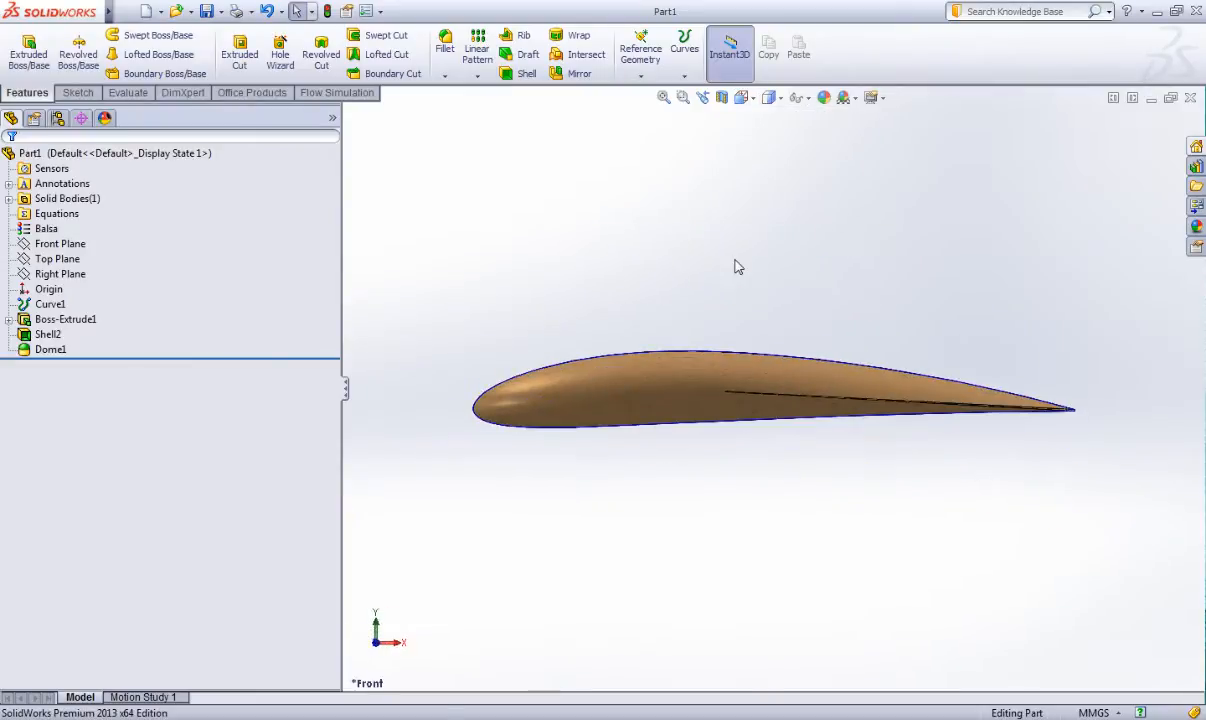
pyautogui.scroll(-3, 738, 290)
pyautogui.scroll(3, 784, 416)
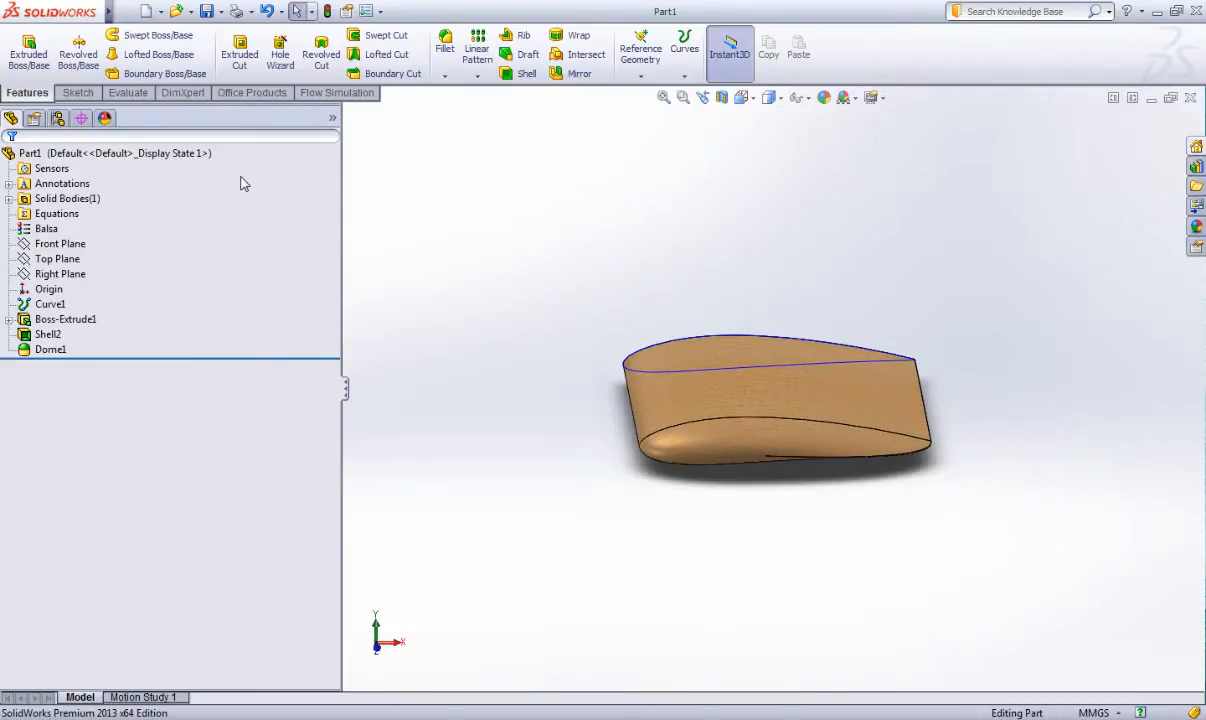
pyautogui.click(313, 93)
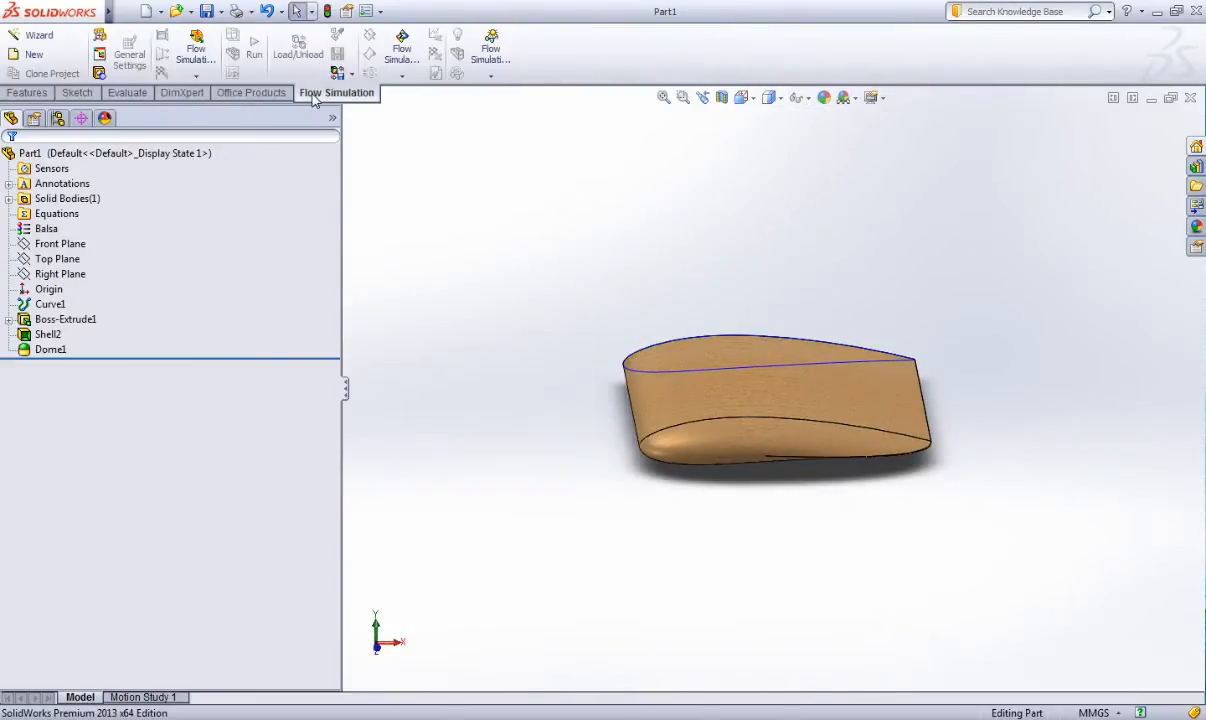
pyautogui.click(35, 35)
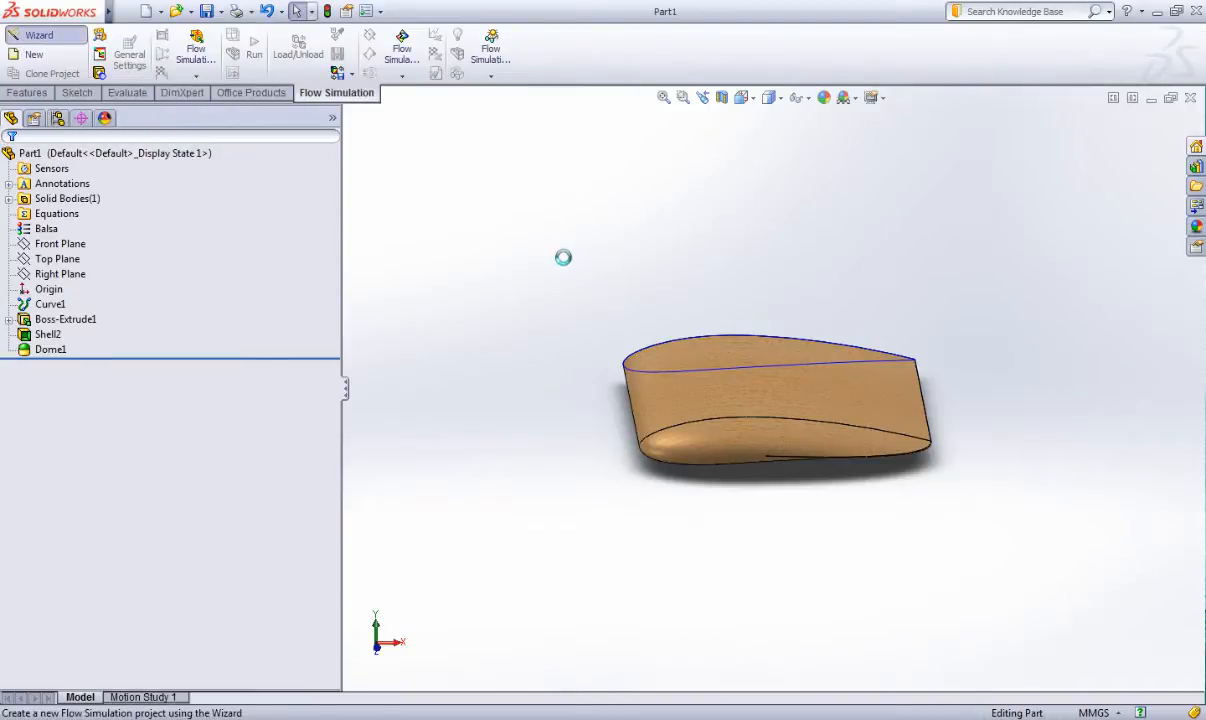
pyautogui.click(612, 548)
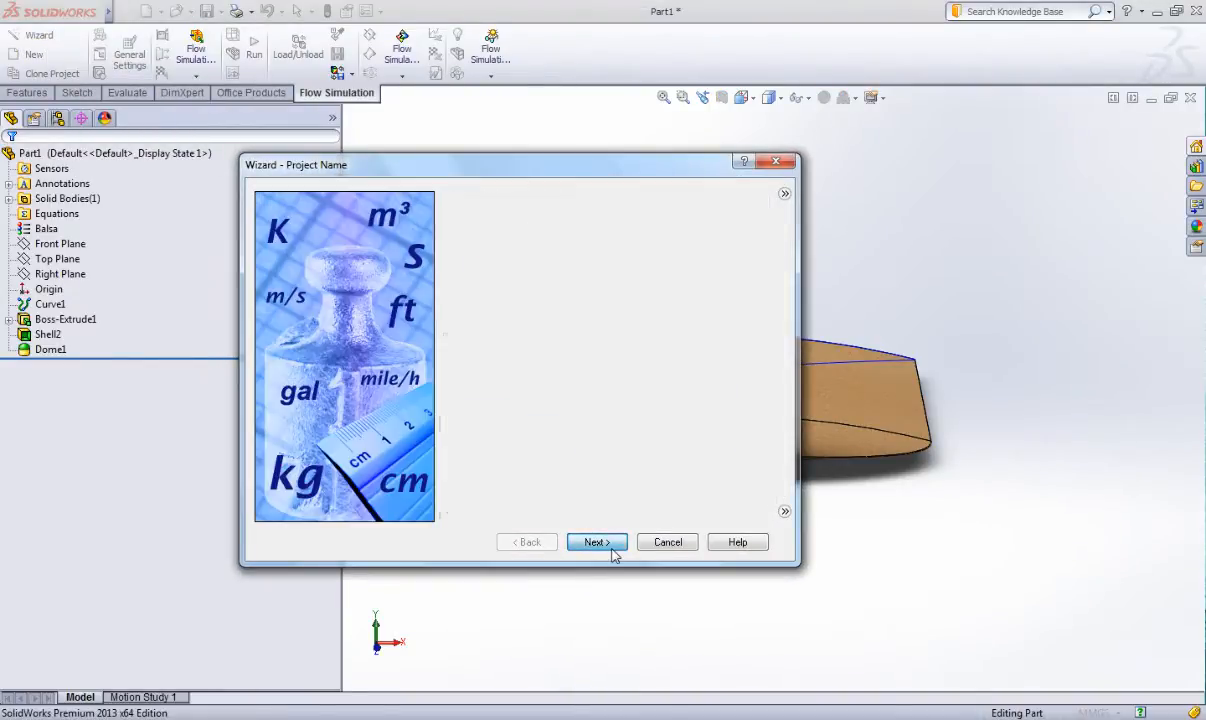
pyautogui.click(610, 546)
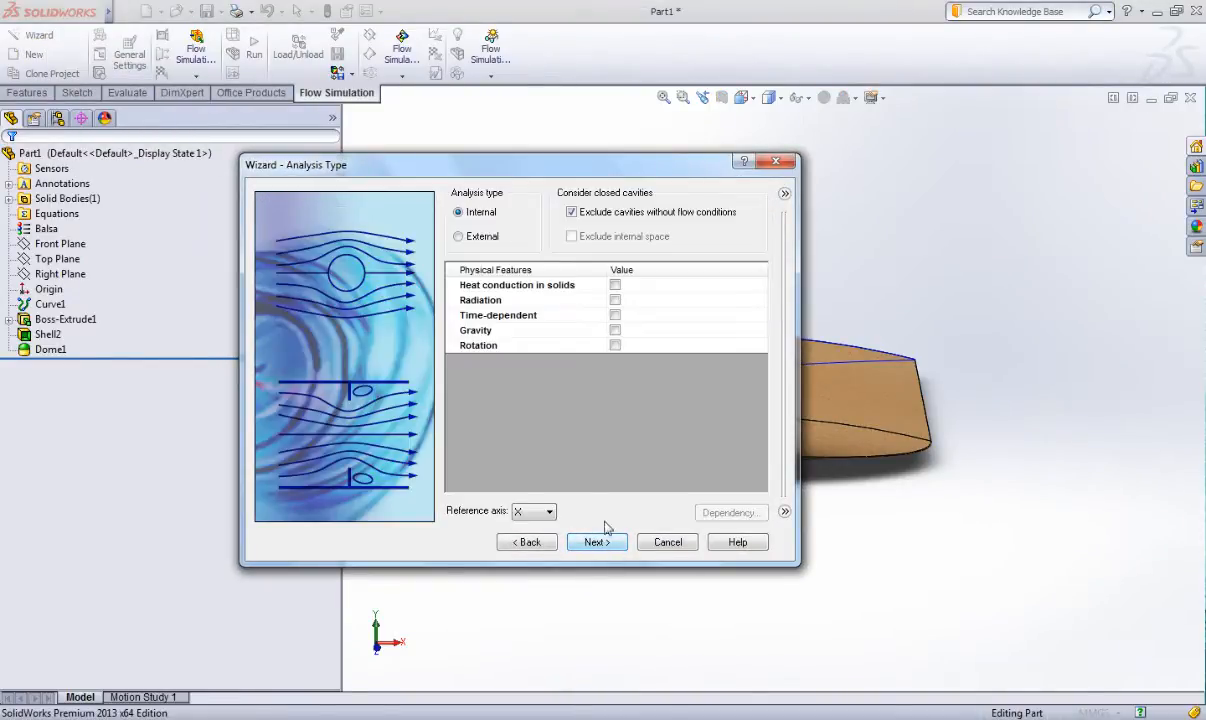
# Set the project's analysis type to External with X as the reference axis.
pyautogui.click(458, 238)
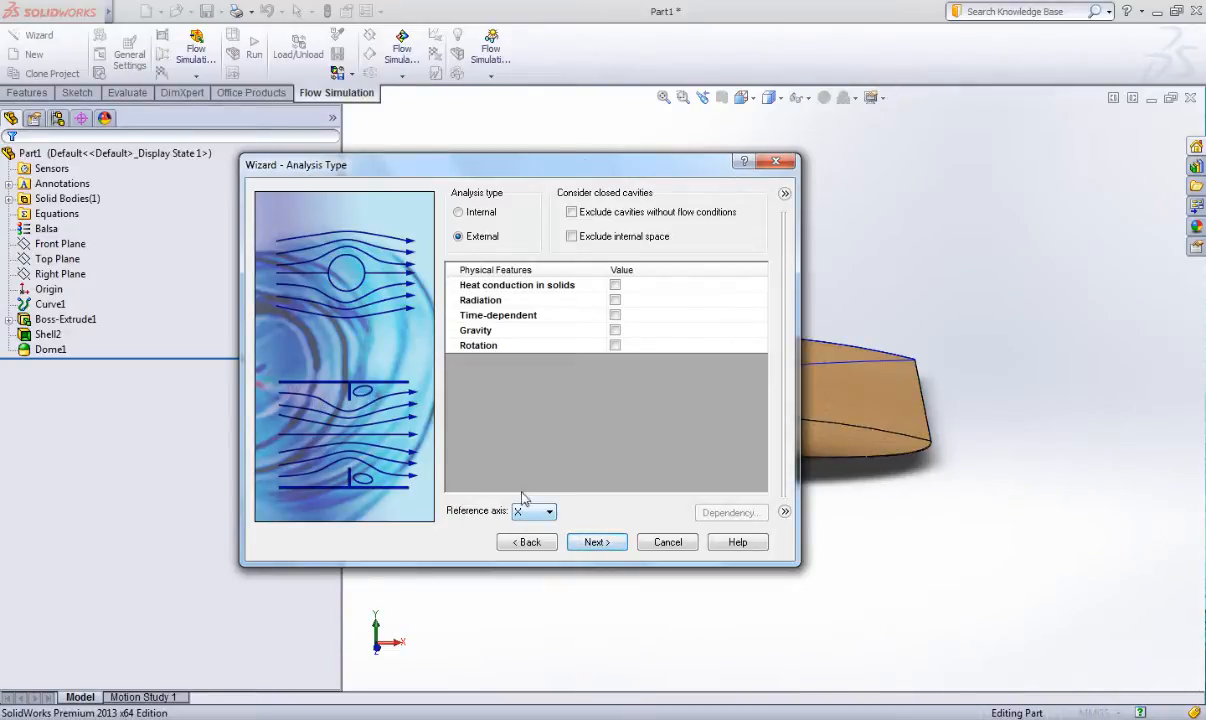
pyautogui.moveTo(533, 158); pyautogui.dragTo(347, 154)
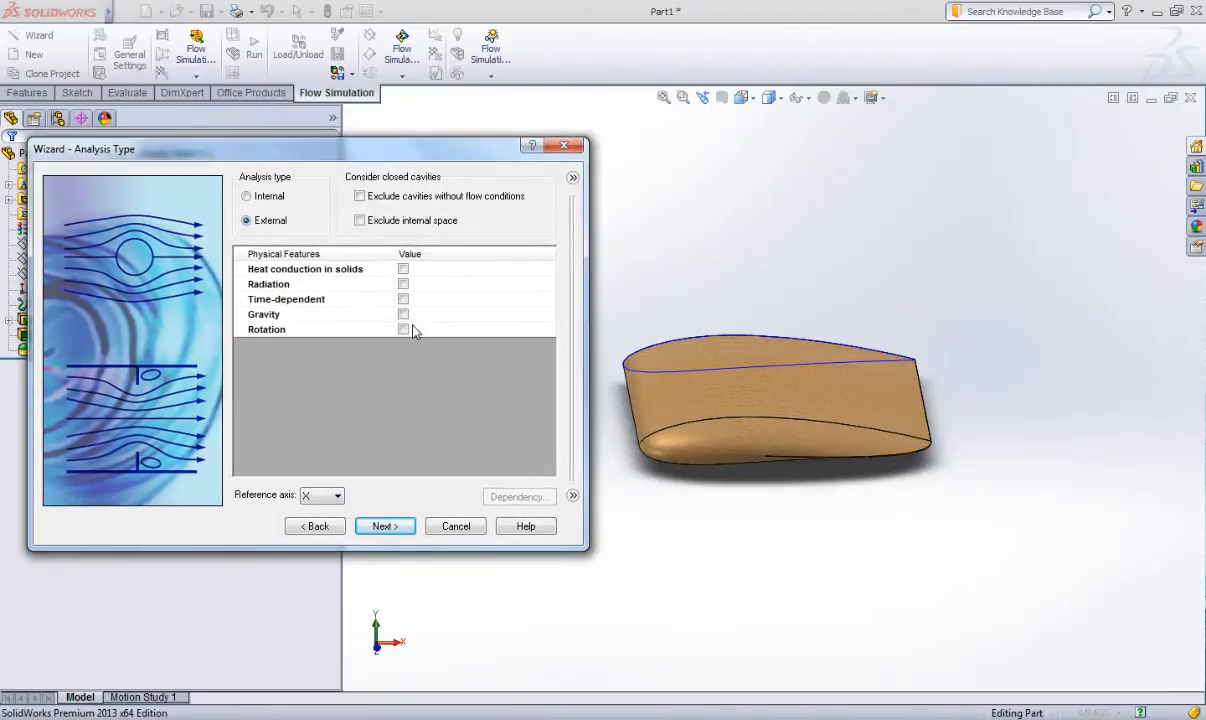
pyautogui.click(323, 505)
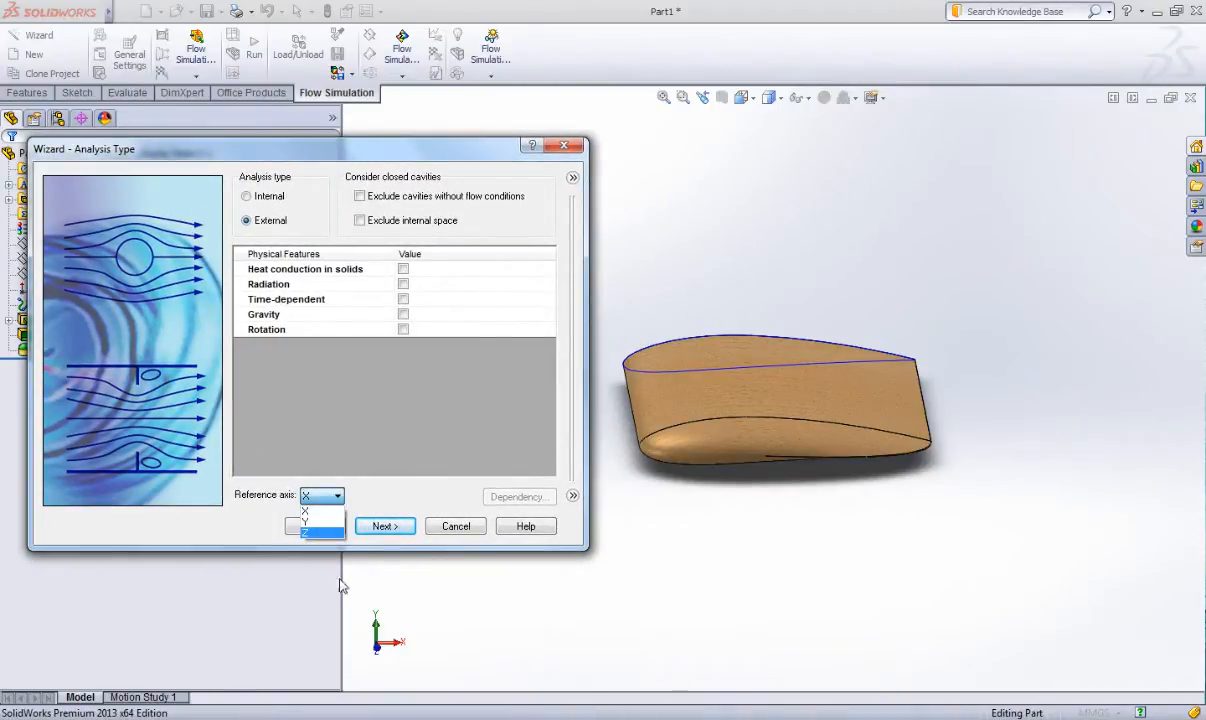
pyautogui.click(324, 516)
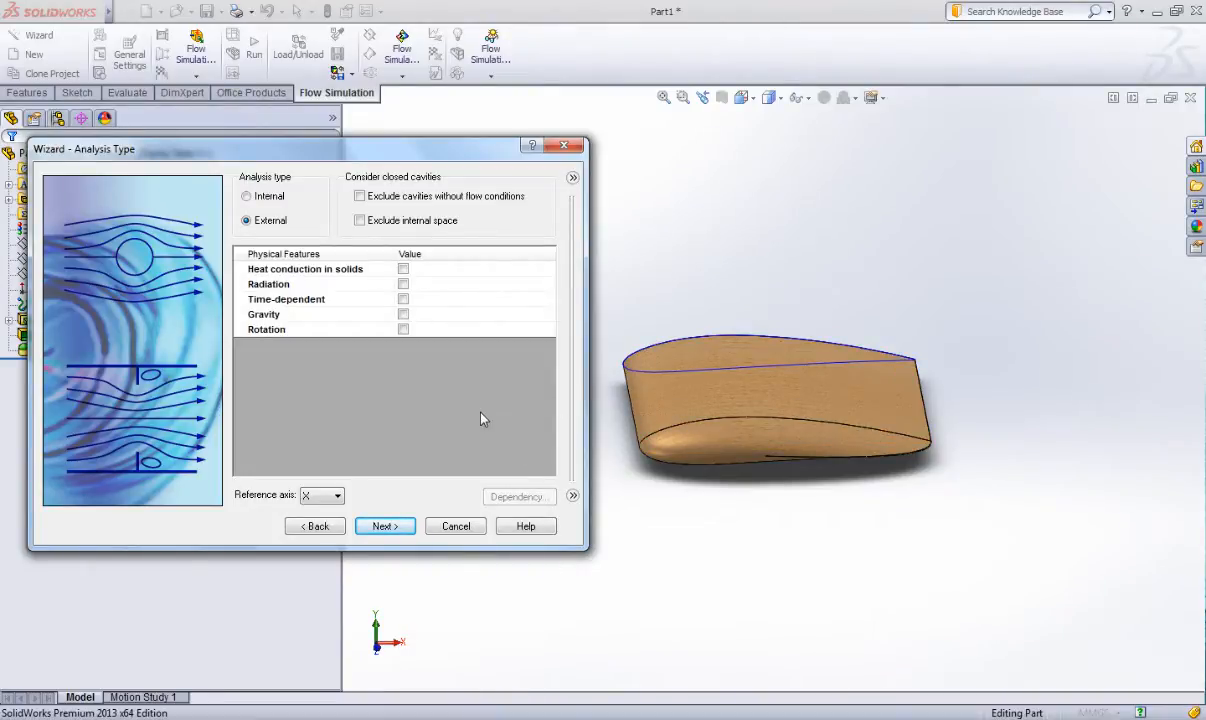
pyautogui.click(405, 530)
# Add Air from the pre-defined gases as the default project fluid, leaving high Mach number flow and humidity off.
pyautogui.click(236, 200)
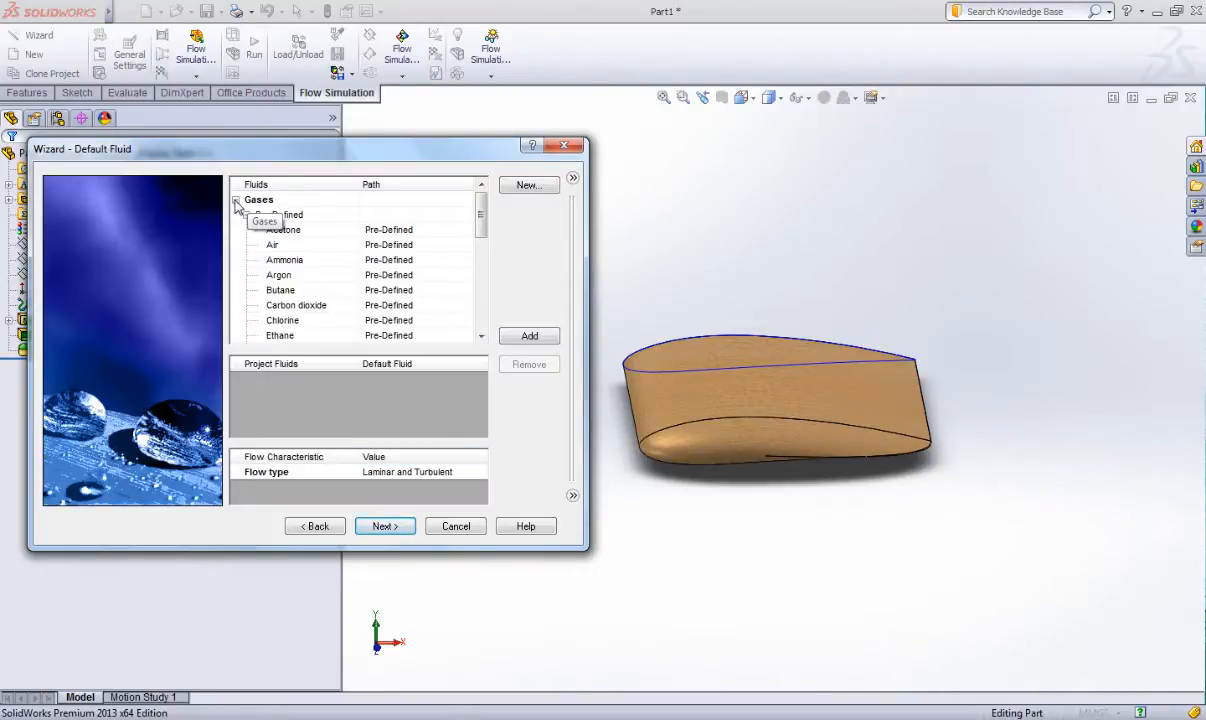
pyautogui.click(303, 244)
pyautogui.click(527, 335)
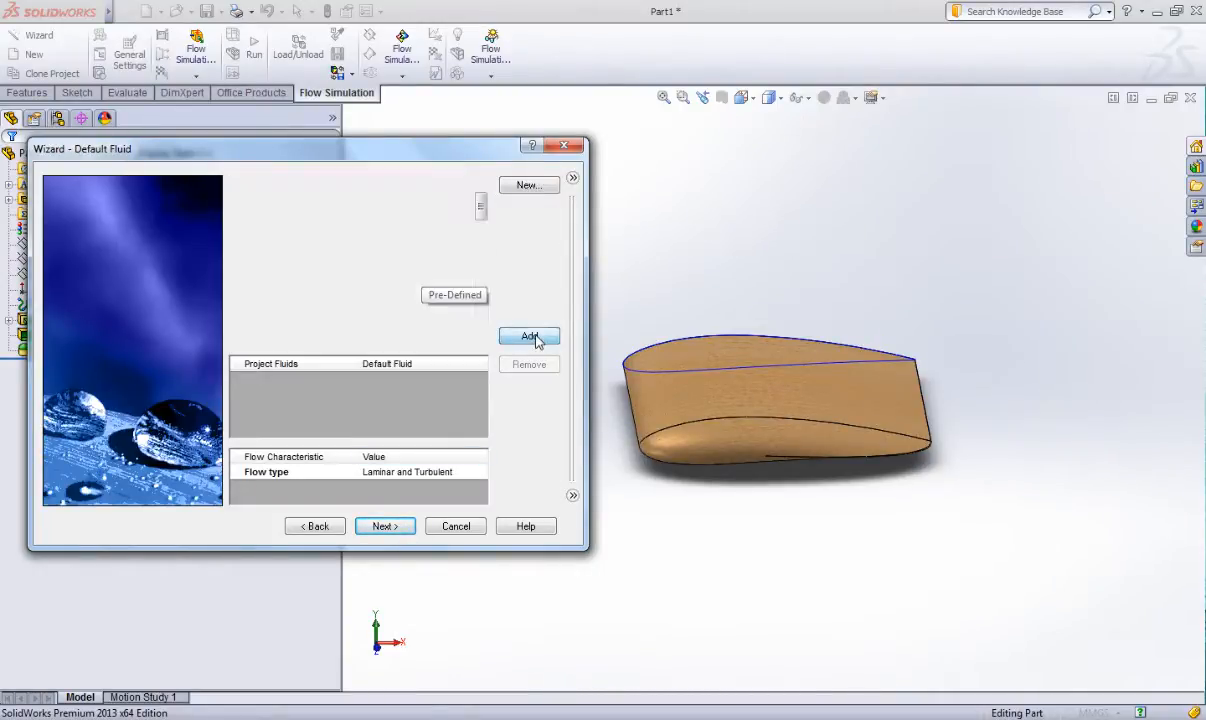
pyautogui.scroll(-1, 483, 465)
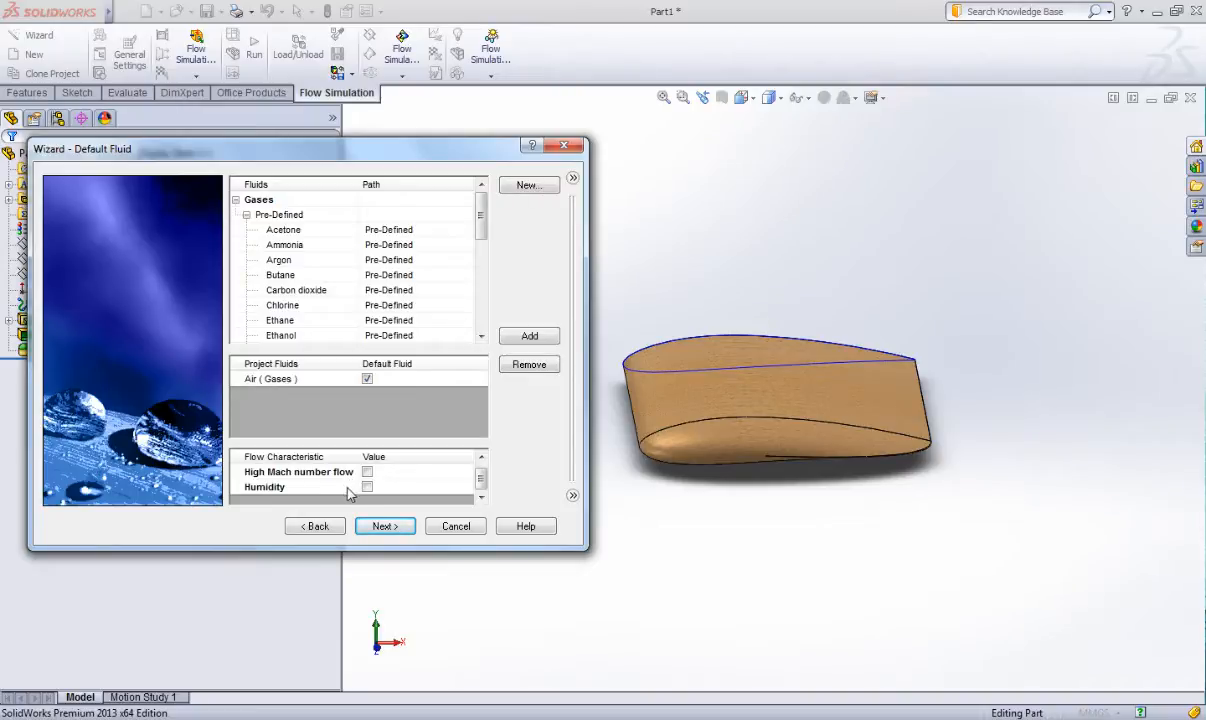
pyautogui.click(386, 527)
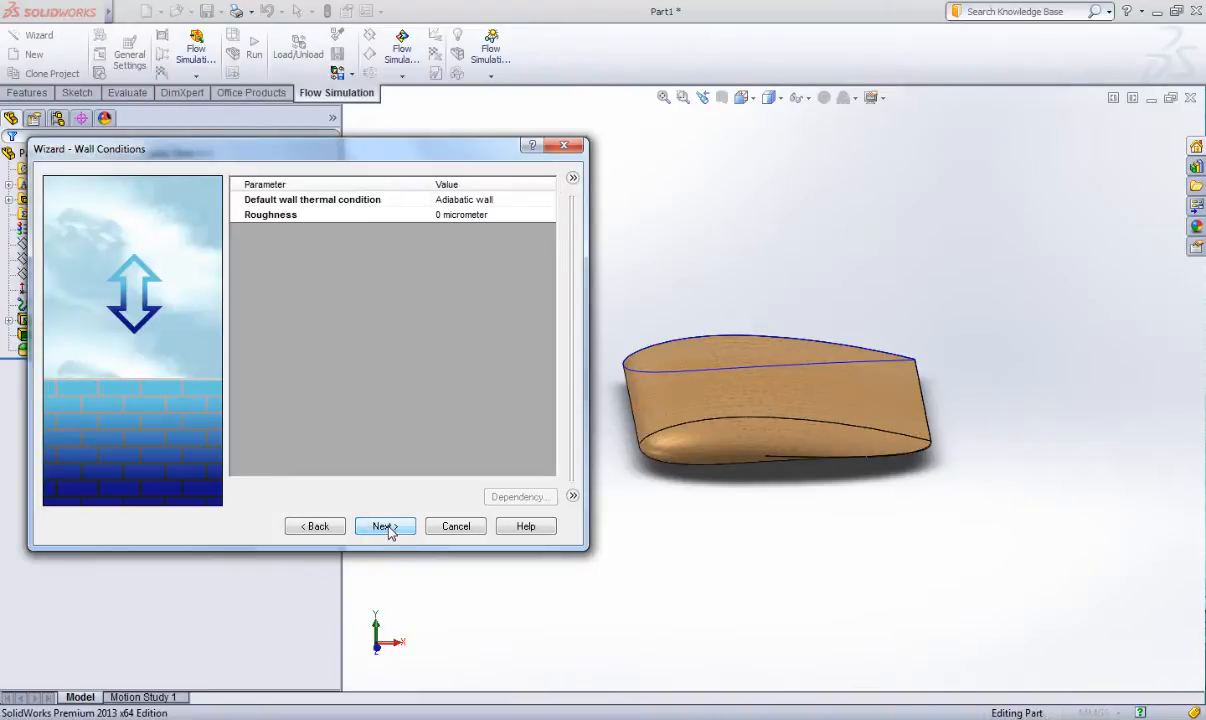
# Set the ambient velocity in the X direction to 27.80 m/s and finish the project setup with result resolution 3.
pyautogui.click(388, 528)
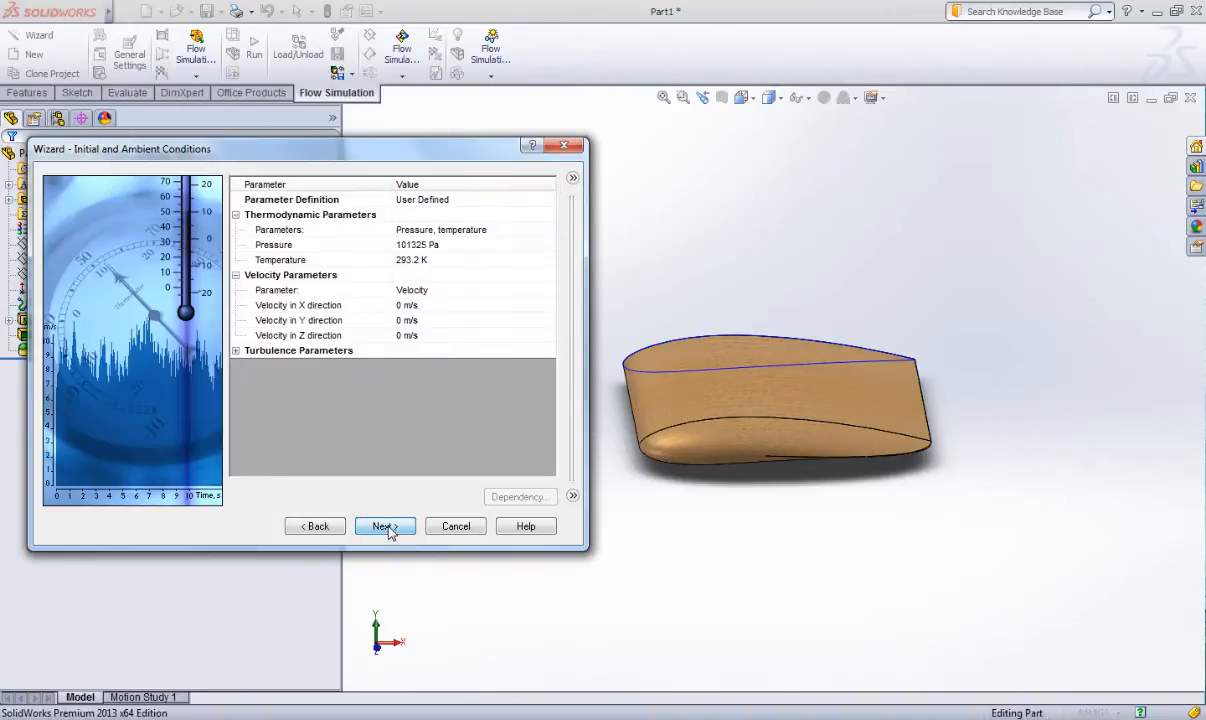
pyautogui.click(470, 291)
pyautogui.click(476, 305)
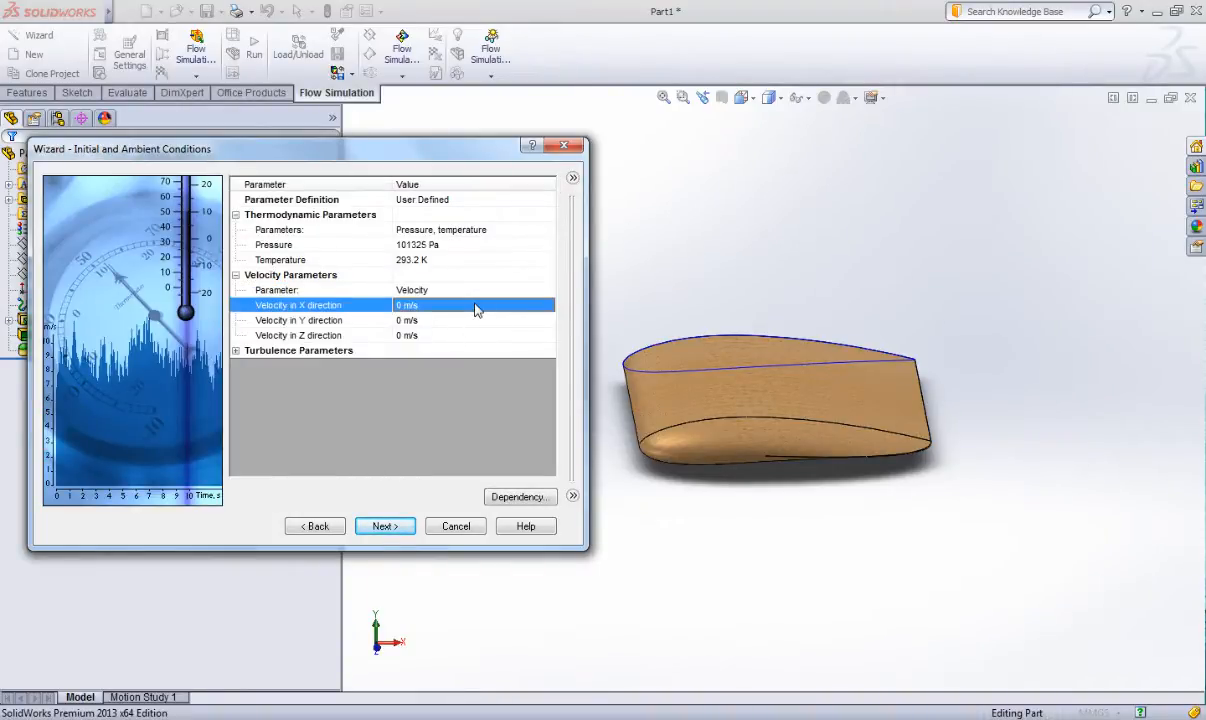
pyautogui.write('27.80')
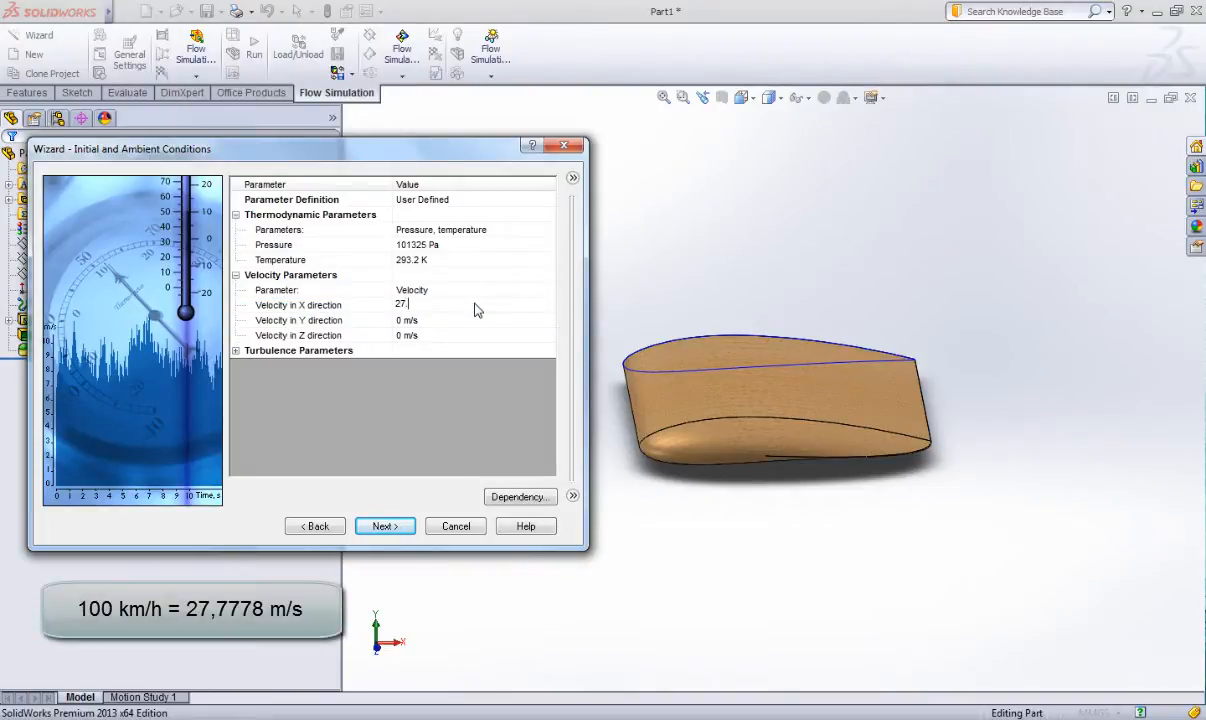
pyautogui.click(390, 526)
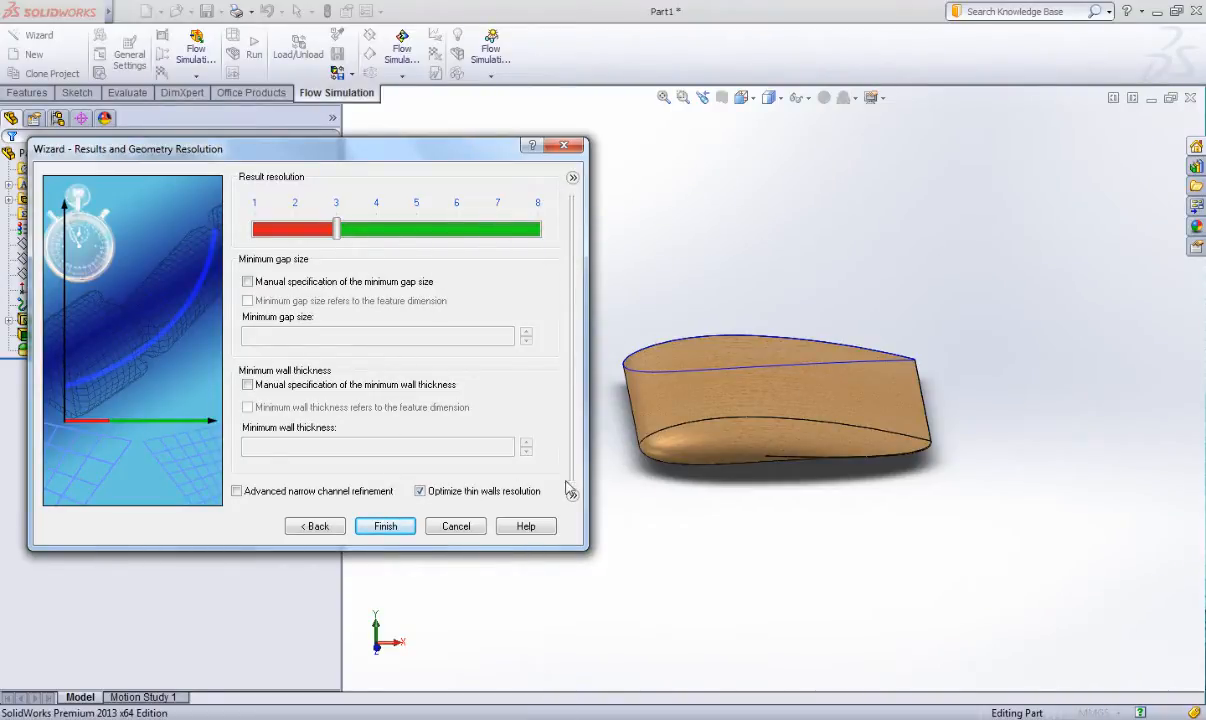
pyautogui.moveTo(773, 342)
pyautogui.mouseDown(button='middle')
pyautogui.moveTo(980, 312)
pyautogui.moveTo(762, 266)
pyautogui.moveTo(778, 337)
pyautogui.mouseUp(button='middle')
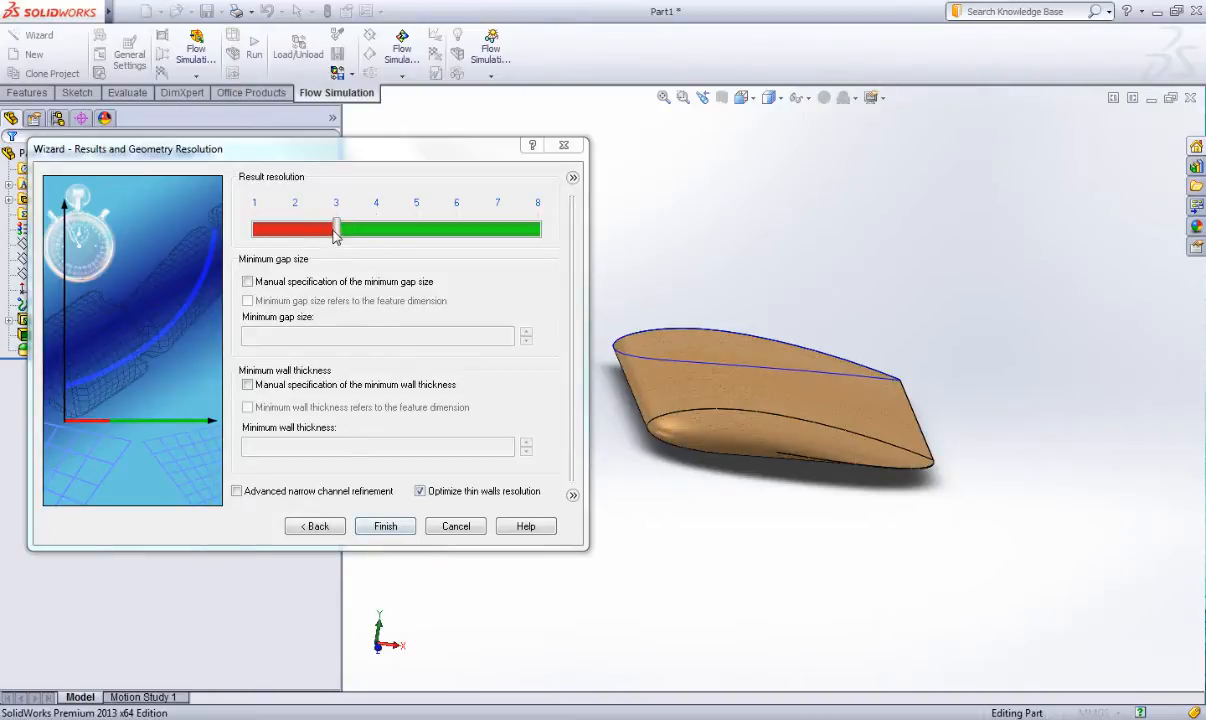
pyautogui.click(386, 526)
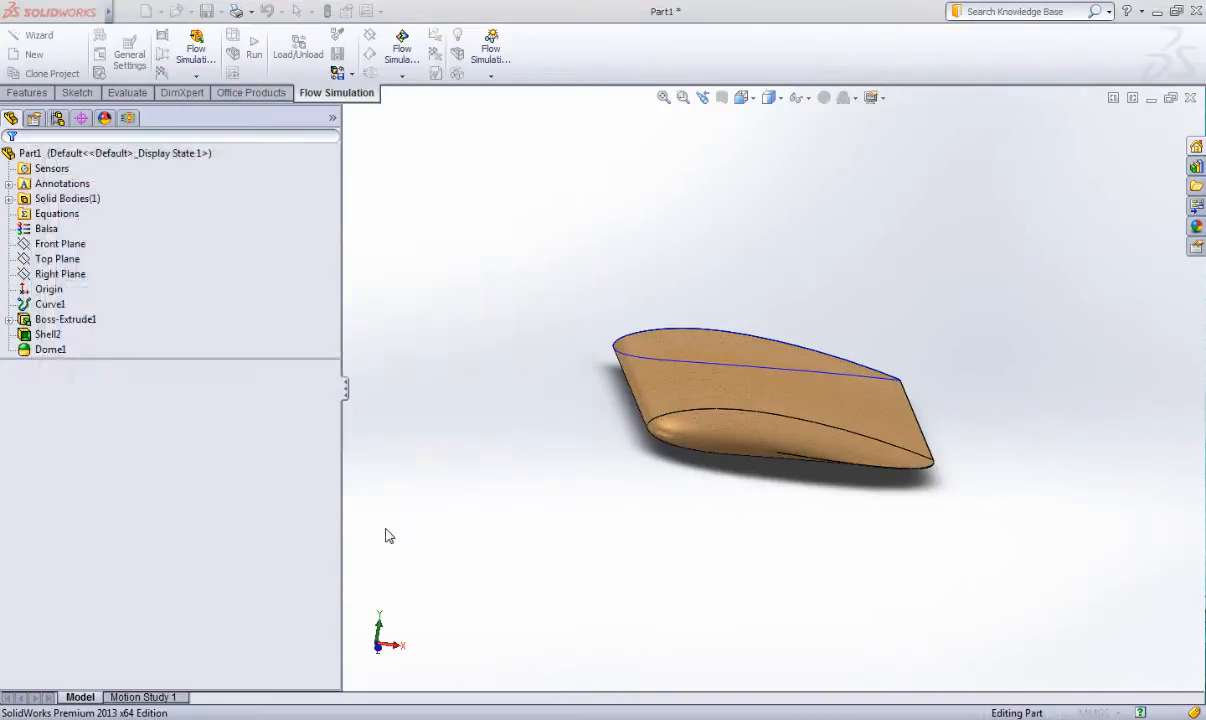
# Examine the computational domain around the wing from the front and from several oblique angles.
pyautogui.moveTo(475, 418); pyautogui.dragTo(672, 405, button='middle')
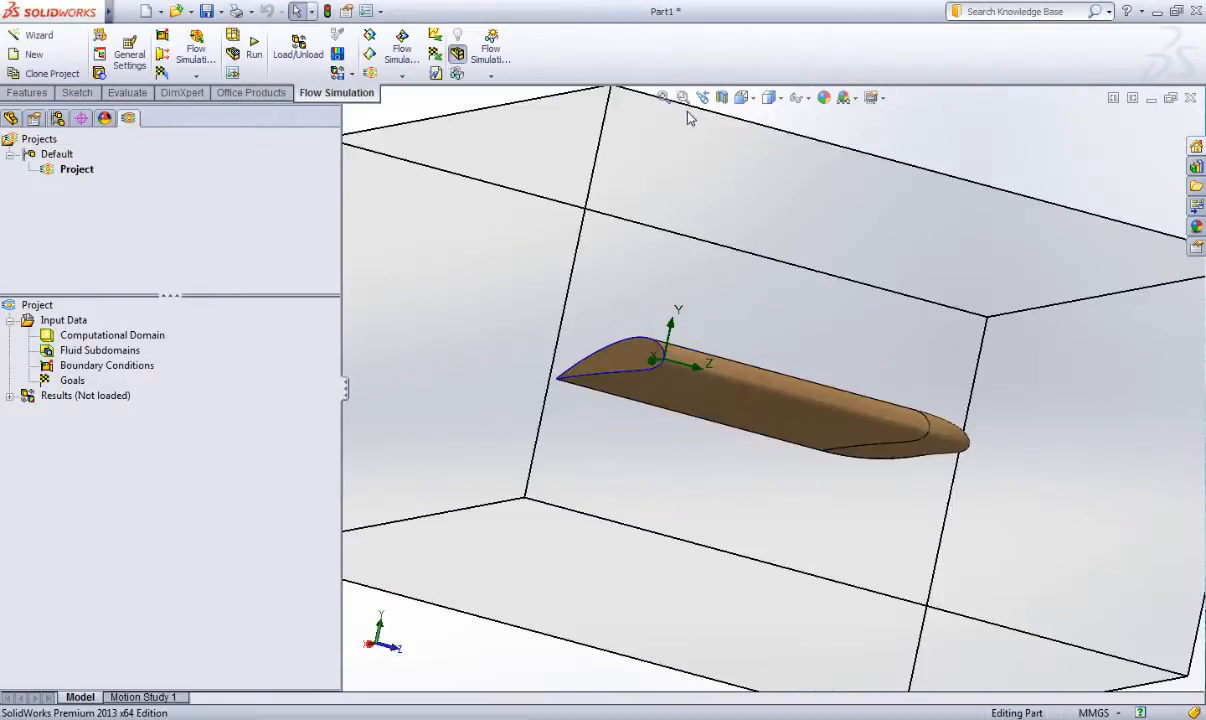
pyautogui.click(744, 100)
pyautogui.click(763, 160)
pyautogui.scroll(-5, 660, 322)
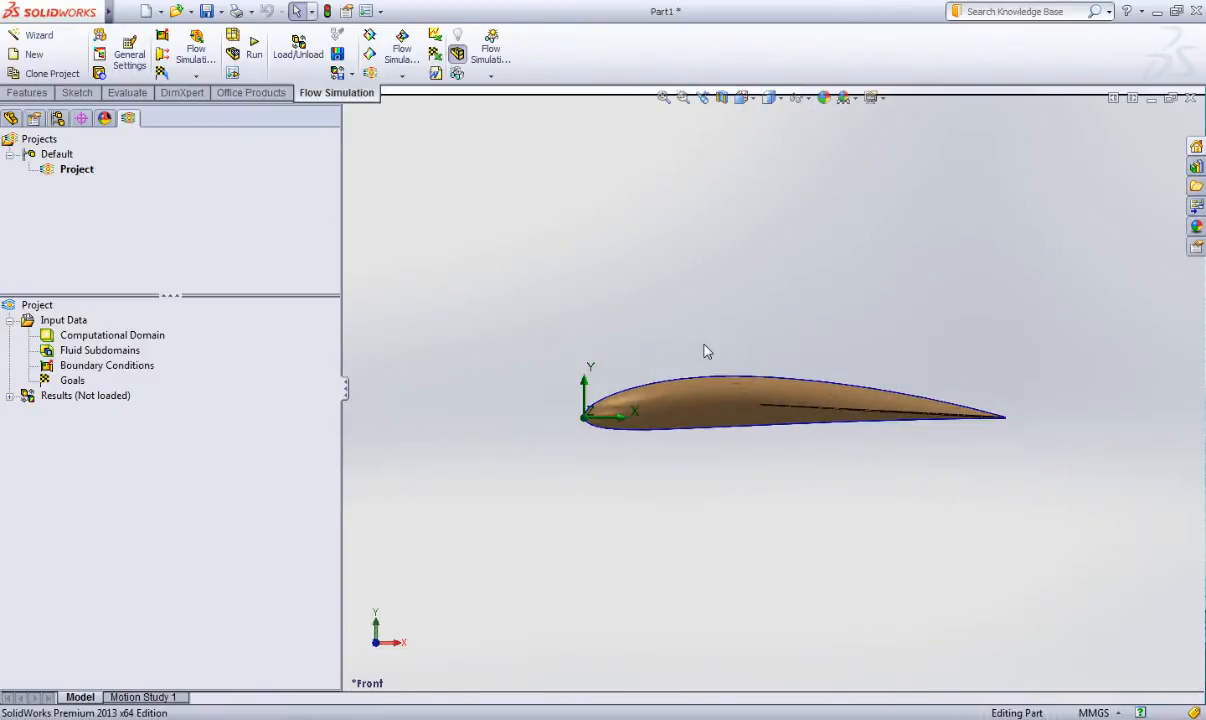
pyautogui.moveTo(665, 320); pyautogui.dragTo(808, 425, button='middle')
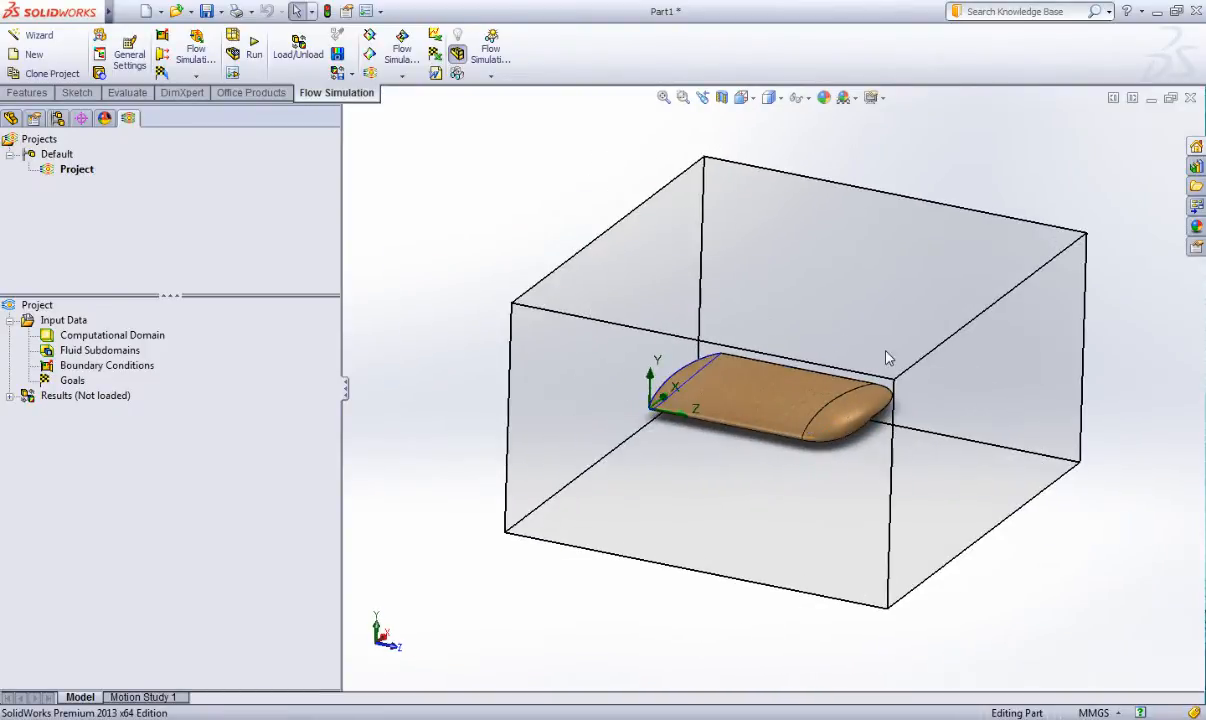
pyautogui.moveTo(834, 330); pyautogui.dragTo(784, 326, button='middle')
pyautogui.press('Escape')
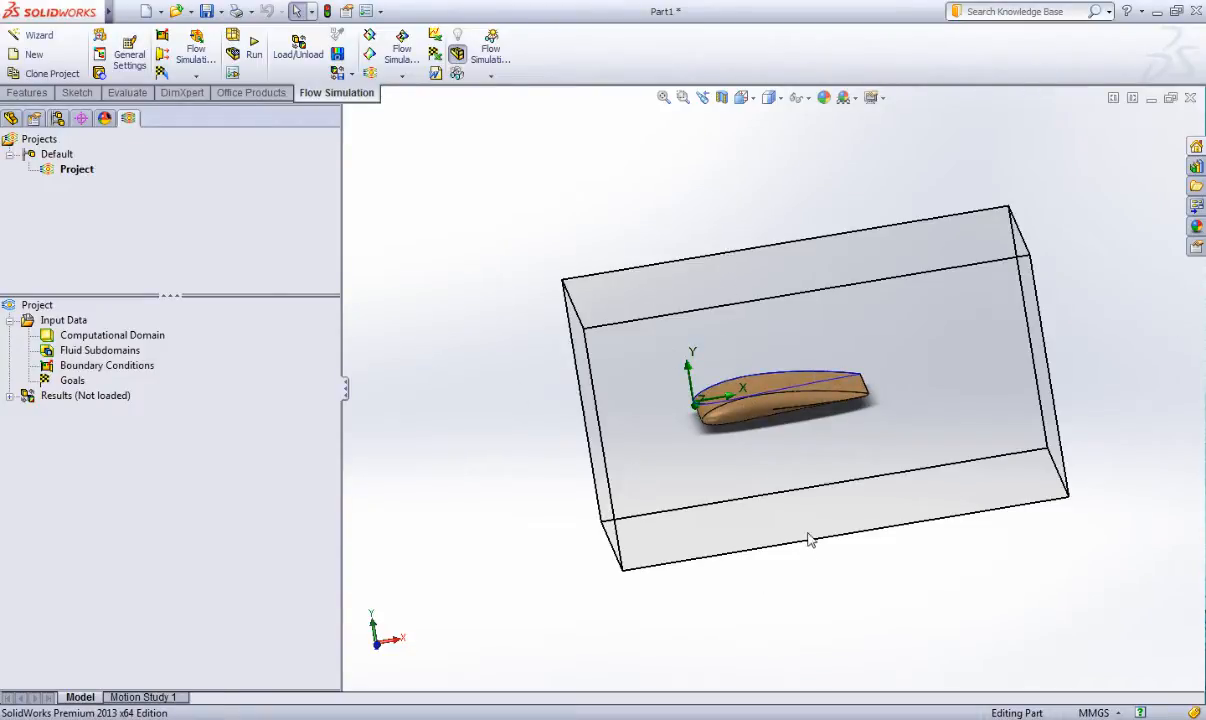
pyautogui.moveTo(845, 490); pyautogui.dragTo(805, 466, button='middle')
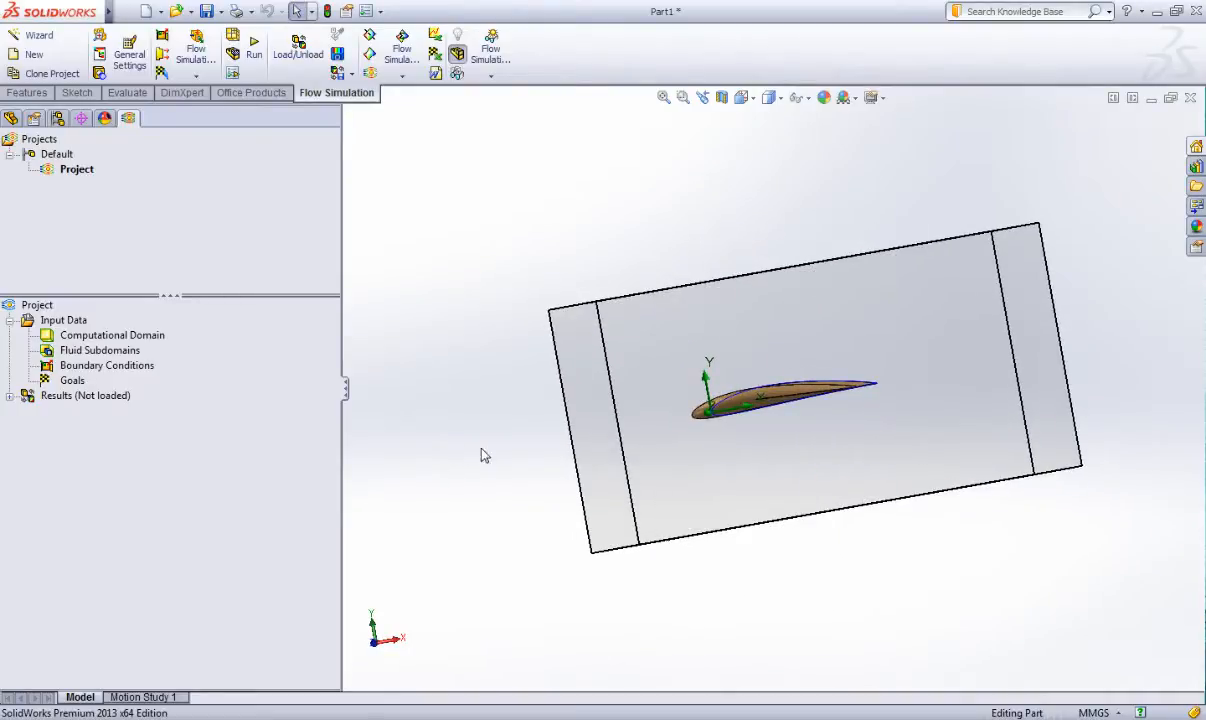
pyautogui.moveTo(600, 448); pyautogui.dragTo(462, 443, button='middle')
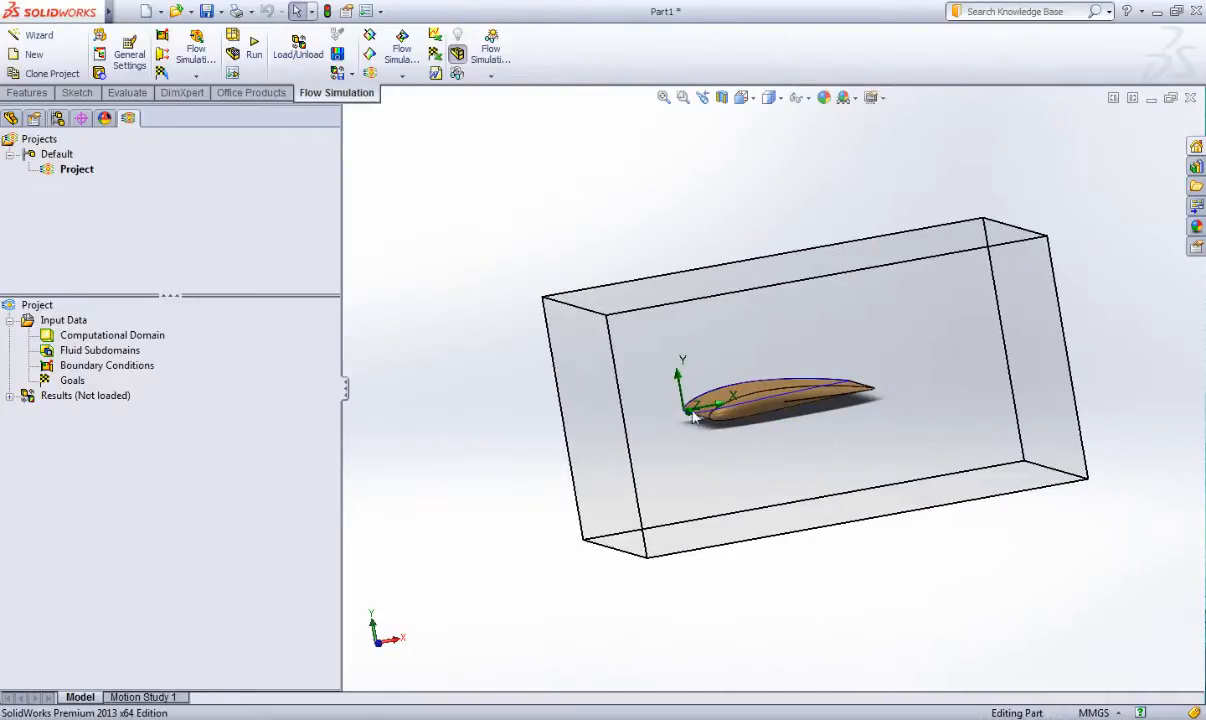
pyautogui.moveTo(743, 448); pyautogui.dragTo(740, 493, button='middle')
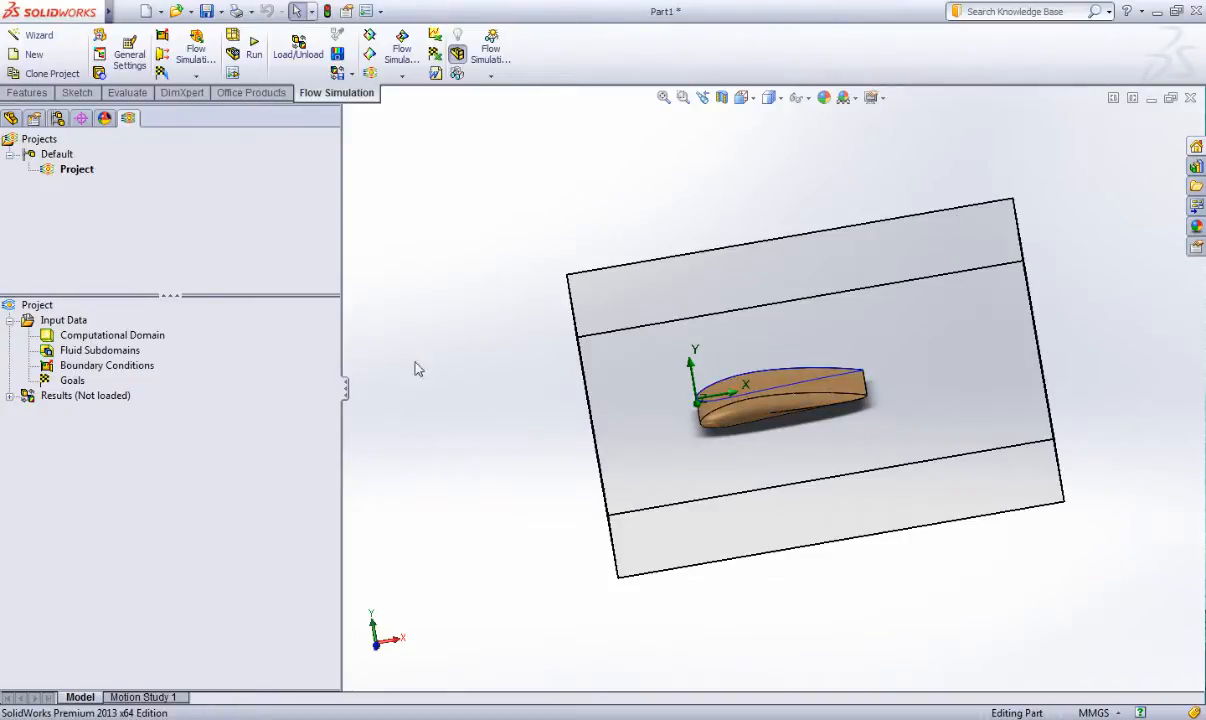
# Extend the computational domain behind the wing by setting its X max to 1 m.
pyautogui.click(104, 335)
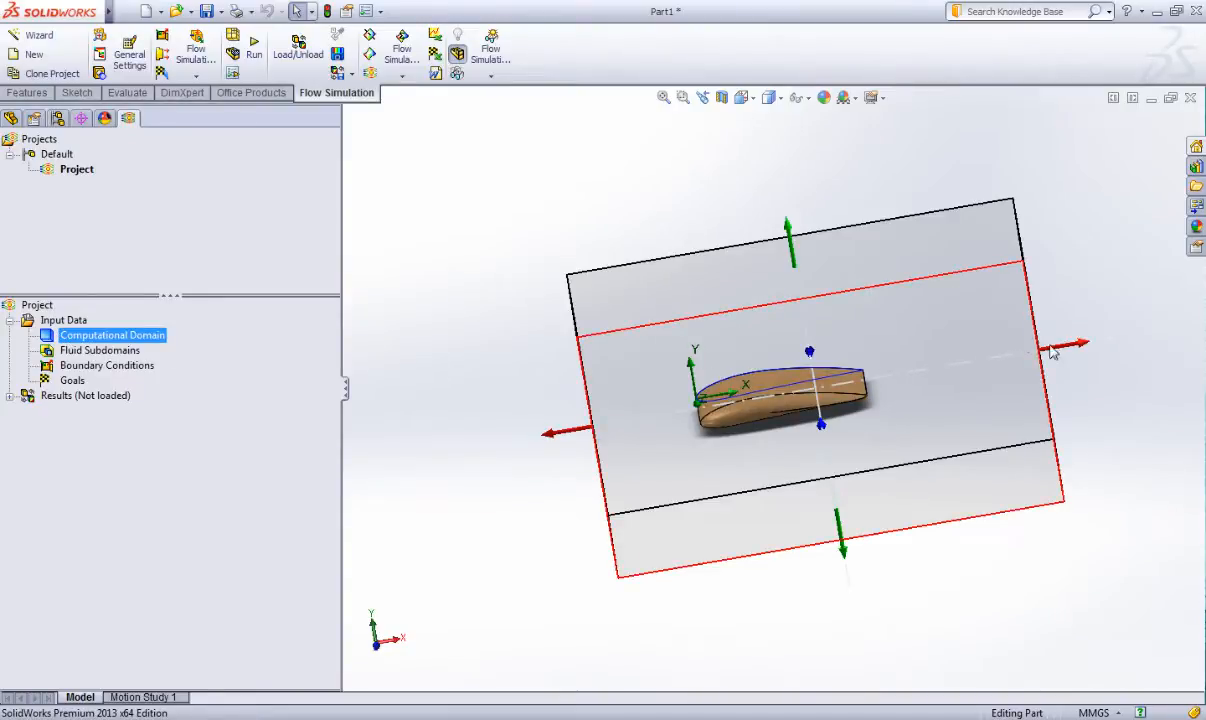
pyautogui.click(745, 97)
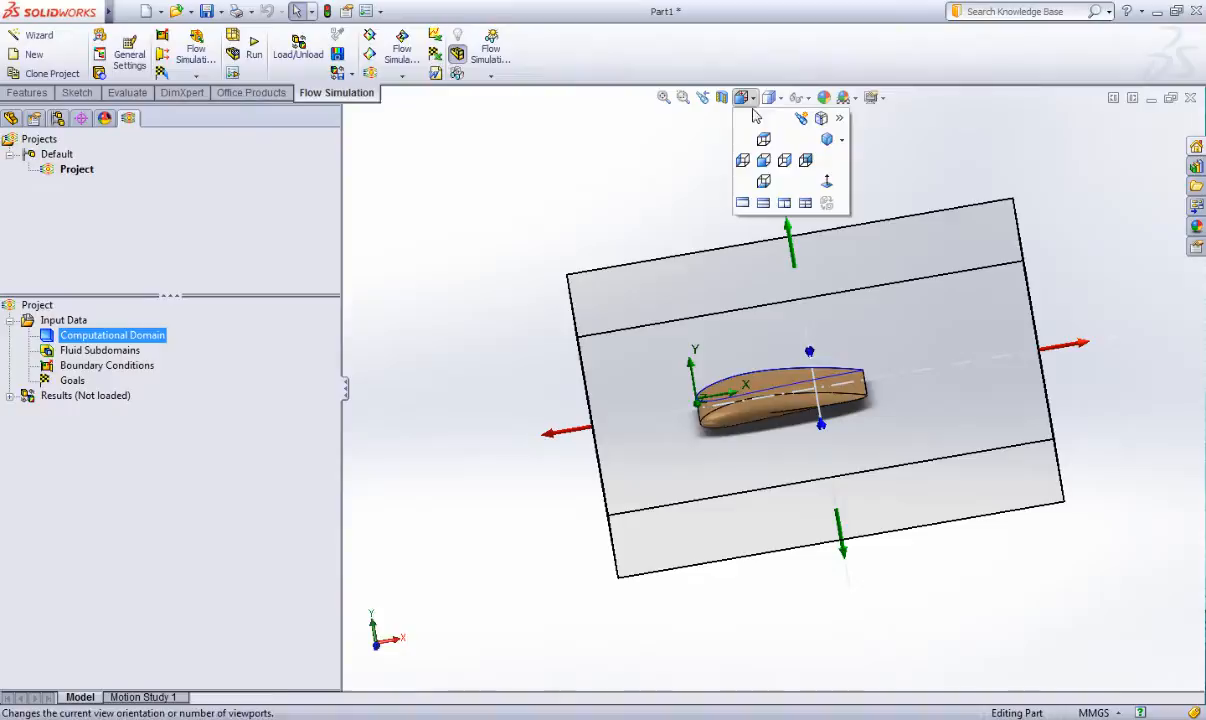
pyautogui.click(763, 160)
pyautogui.scroll(5, 968, 359)
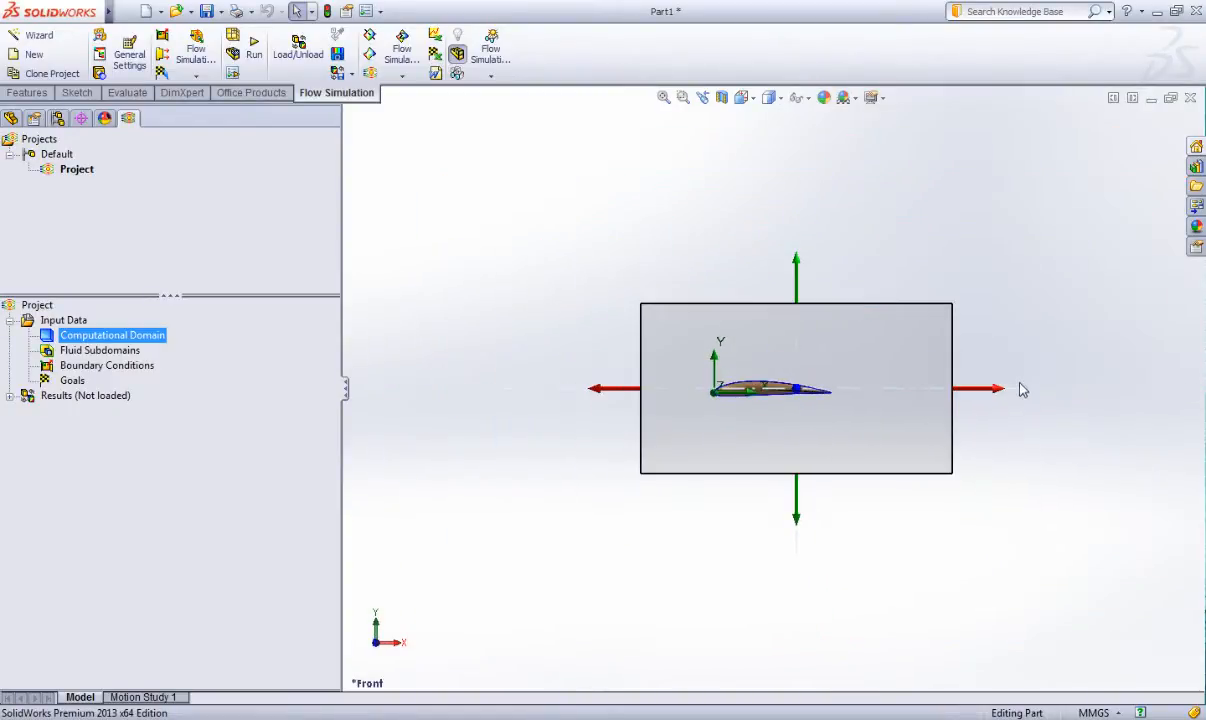
pyautogui.moveTo(905, 396); pyautogui.dragTo(1066, 400)
pyautogui.write('1')
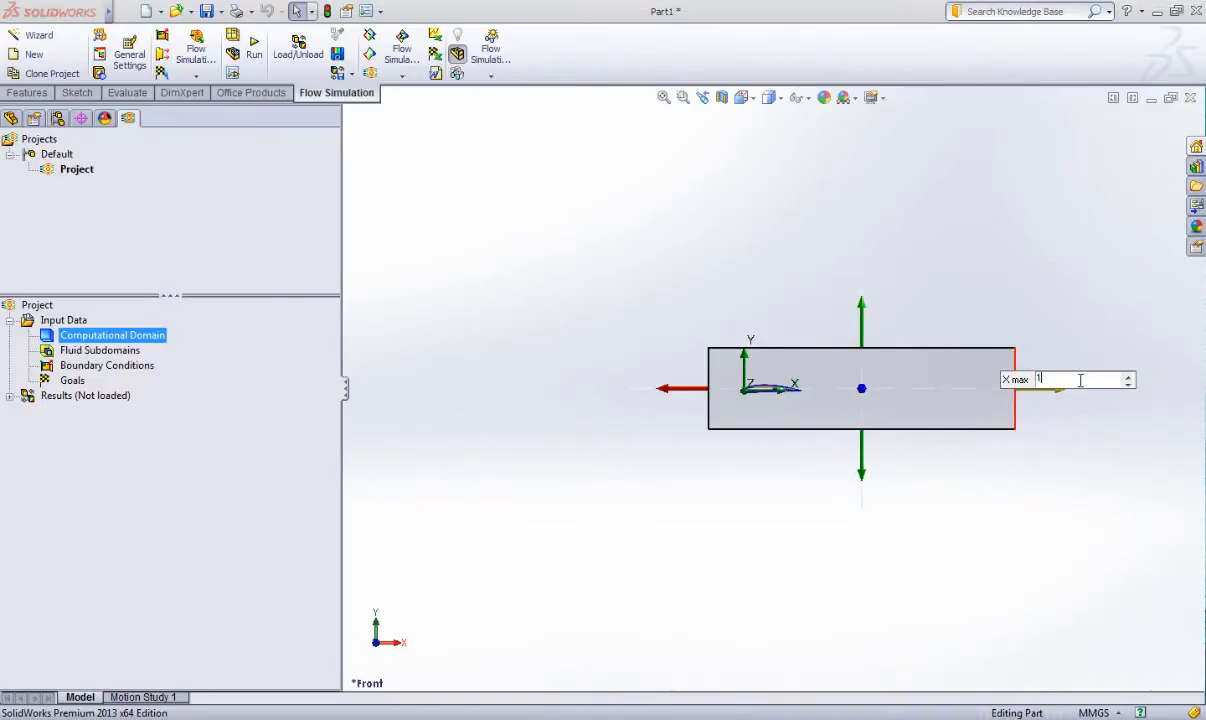
pyautogui.press('Return')
# Bring the computational domain boundary closer to the wing's flat end by setting Z min to -0.05 m.
pyautogui.moveTo(1017, 277)
pyautogui.mouseDown(button='middle')
pyautogui.moveTo(1072, 420)
pyautogui.moveTo(1077, 502)
pyautogui.moveTo(910, 345)
pyautogui.moveTo(940, 334)
pyautogui.moveTo(941, 215)
pyautogui.moveTo(1026, 296)
pyautogui.mouseUp(button='middle')
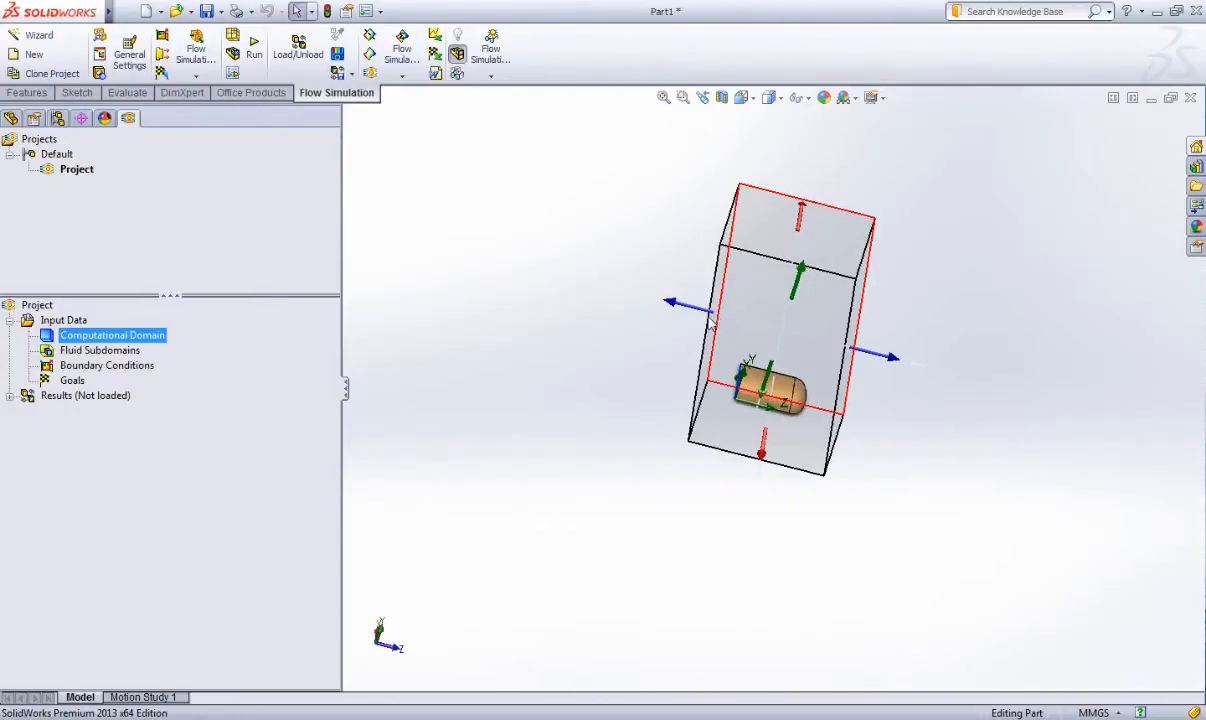
pyautogui.moveTo(671, 307); pyautogui.dragTo(694, 311)
pyautogui.moveTo(947, 339); pyautogui.dragTo(929, 328, button='middle')
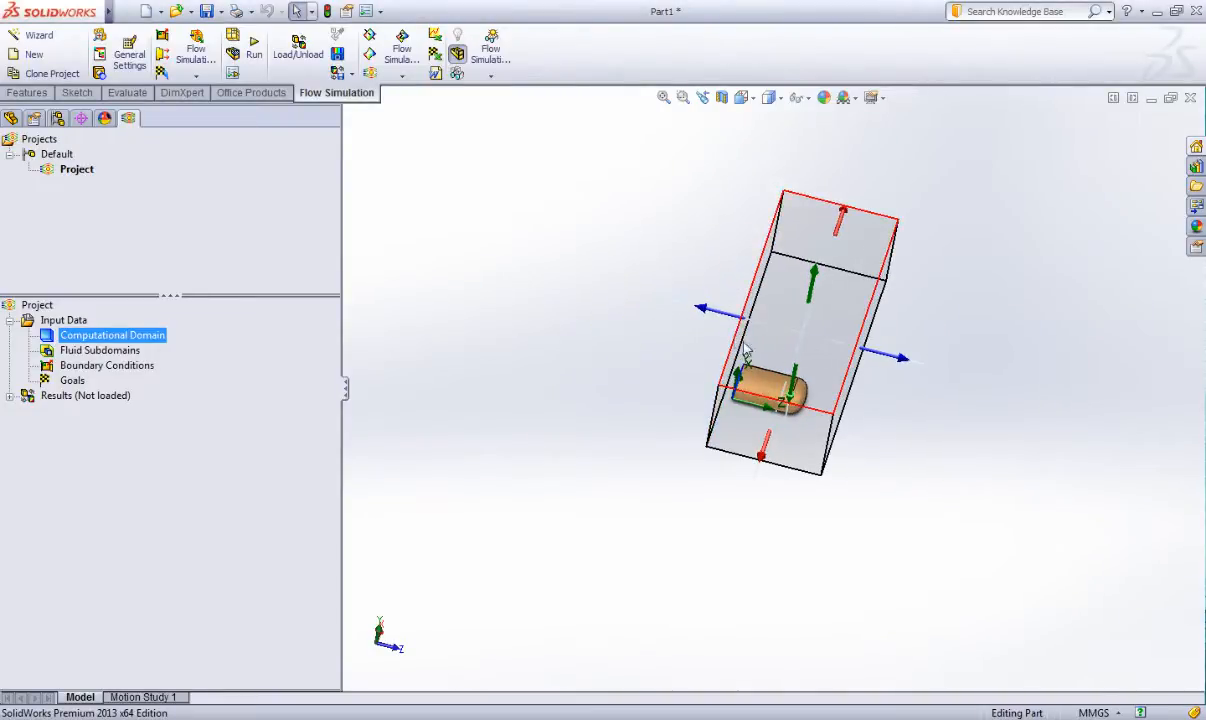
pyautogui.click(698, 313)
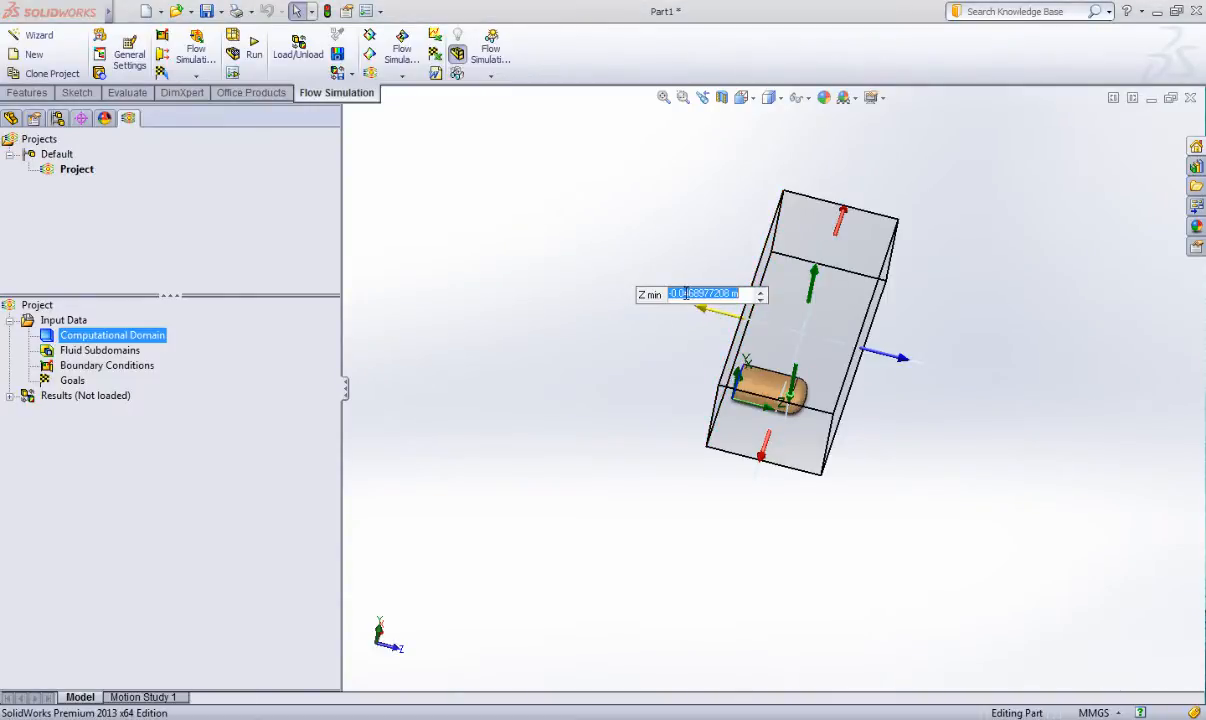
pyautogui.moveTo(684, 293); pyautogui.dragTo(748, 293)
pyautogui.write('5')
pyautogui.press('Return')
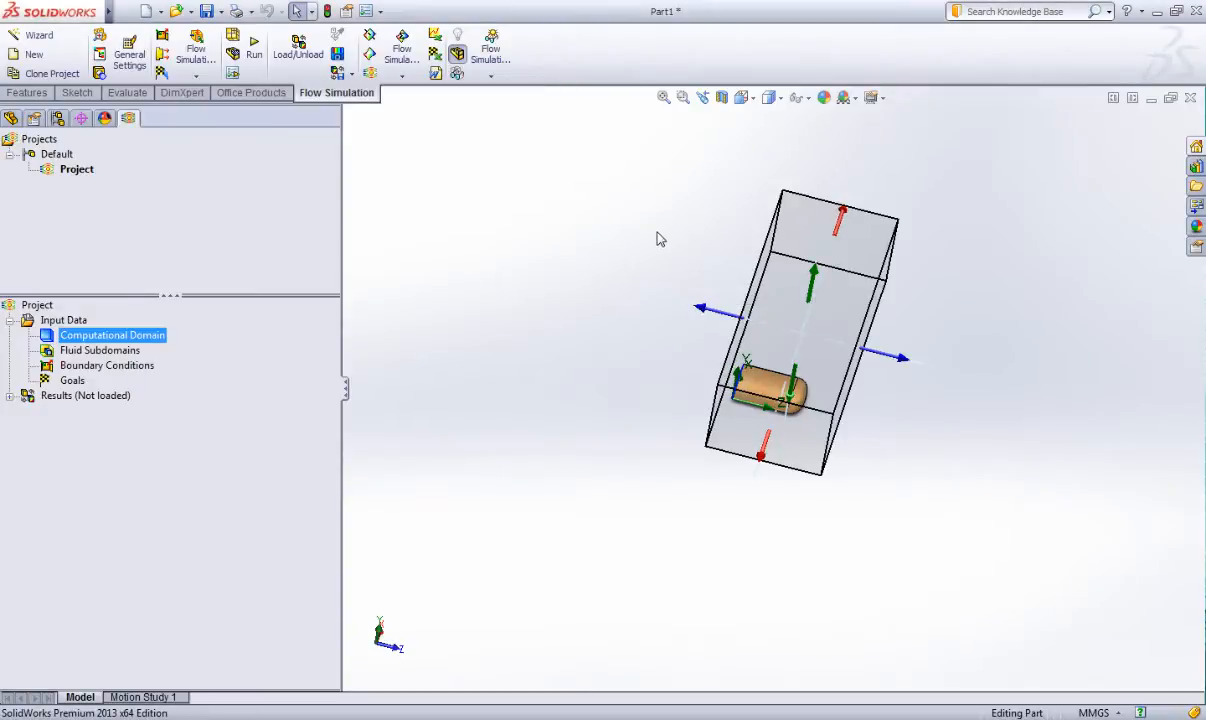
pyautogui.moveTo(696, 252)
pyautogui.mouseDown(button='middle')
pyautogui.moveTo(708, 237)
pyautogui.moveTo(689, 229)
pyautogui.mouseUp(button='middle')
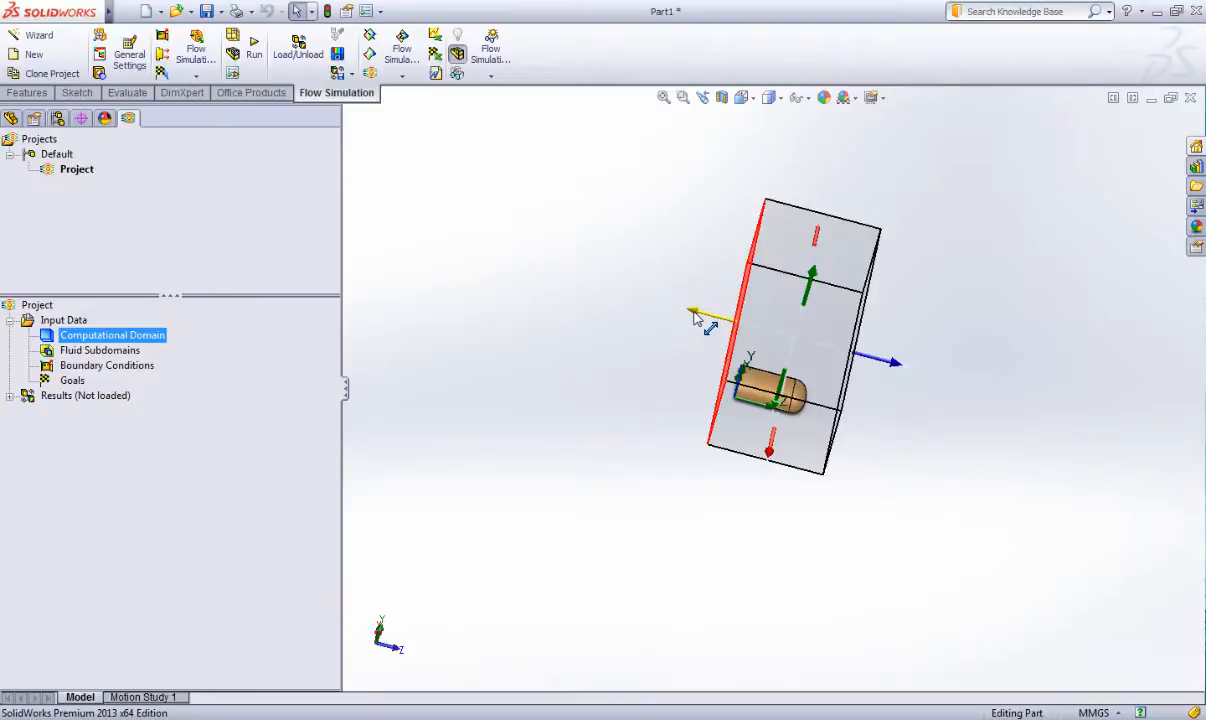
pyautogui.moveTo(686, 314); pyautogui.dragTo(694, 315)
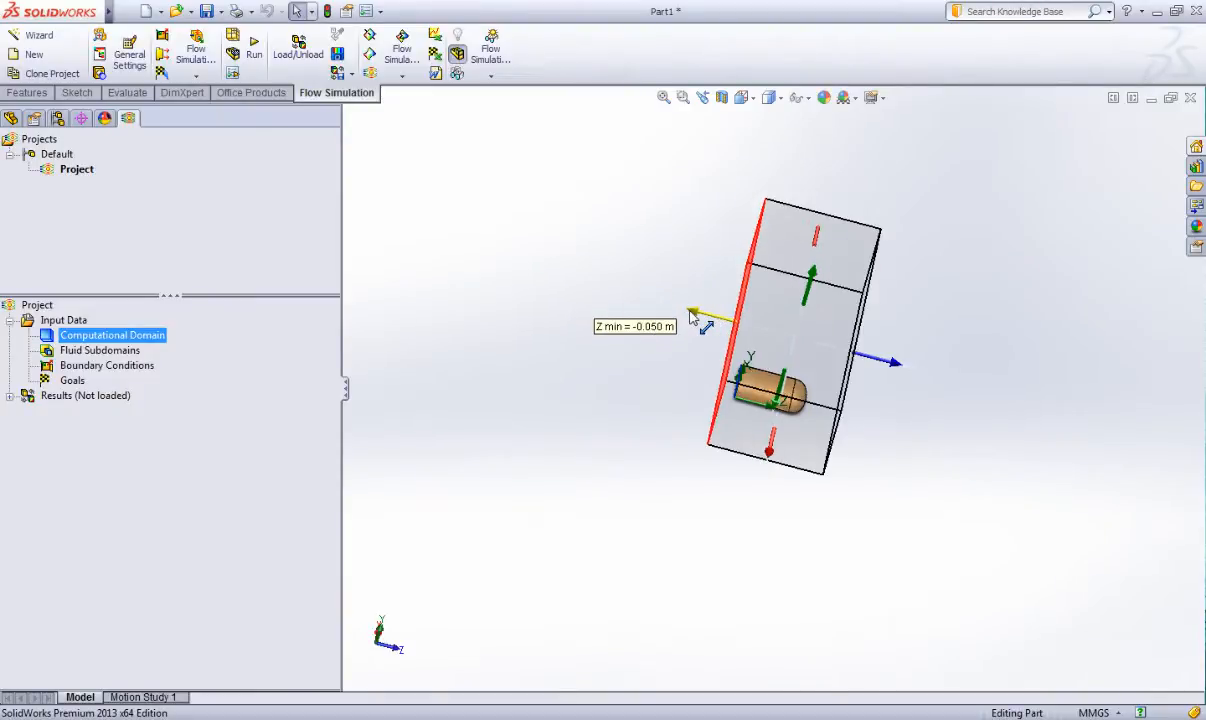
pyautogui.click(690, 318)
pyautogui.click(624, 227)
pyautogui.moveTo(969, 309); pyautogui.dragTo(787, 187, button='middle')
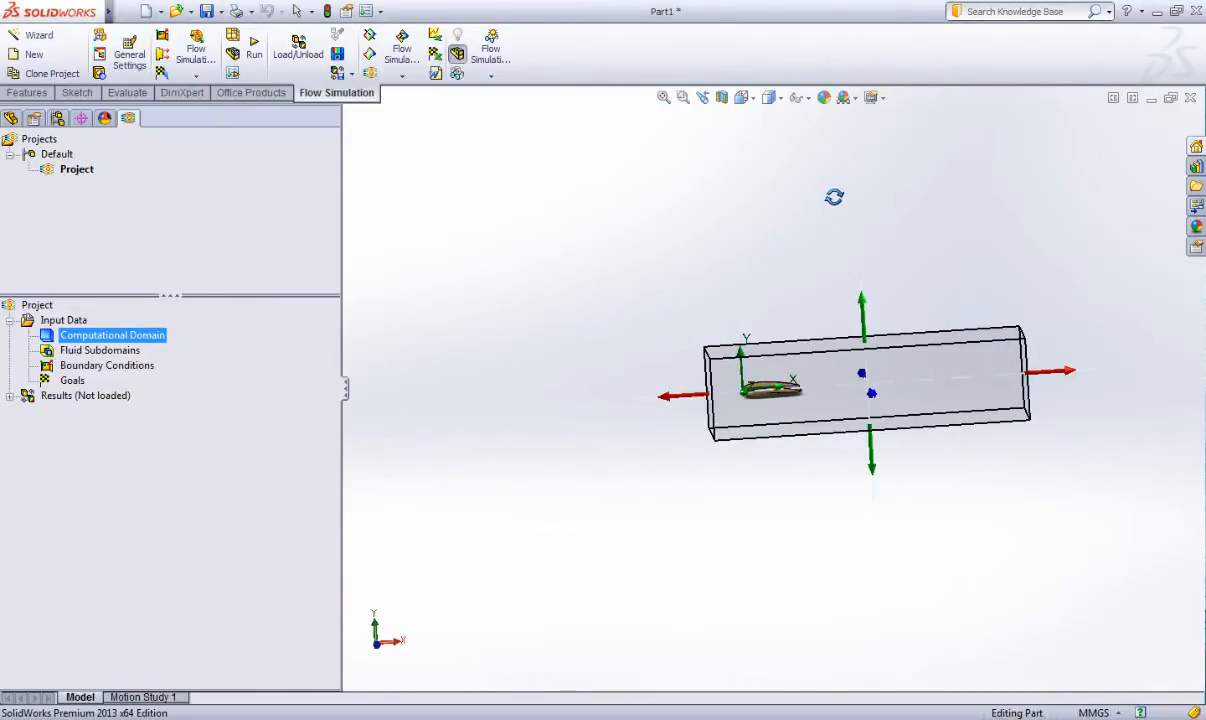
# In the calculation control options, enable the maximum iterations finish condition and set it to 80.
pyautogui.rightClick(75, 322)
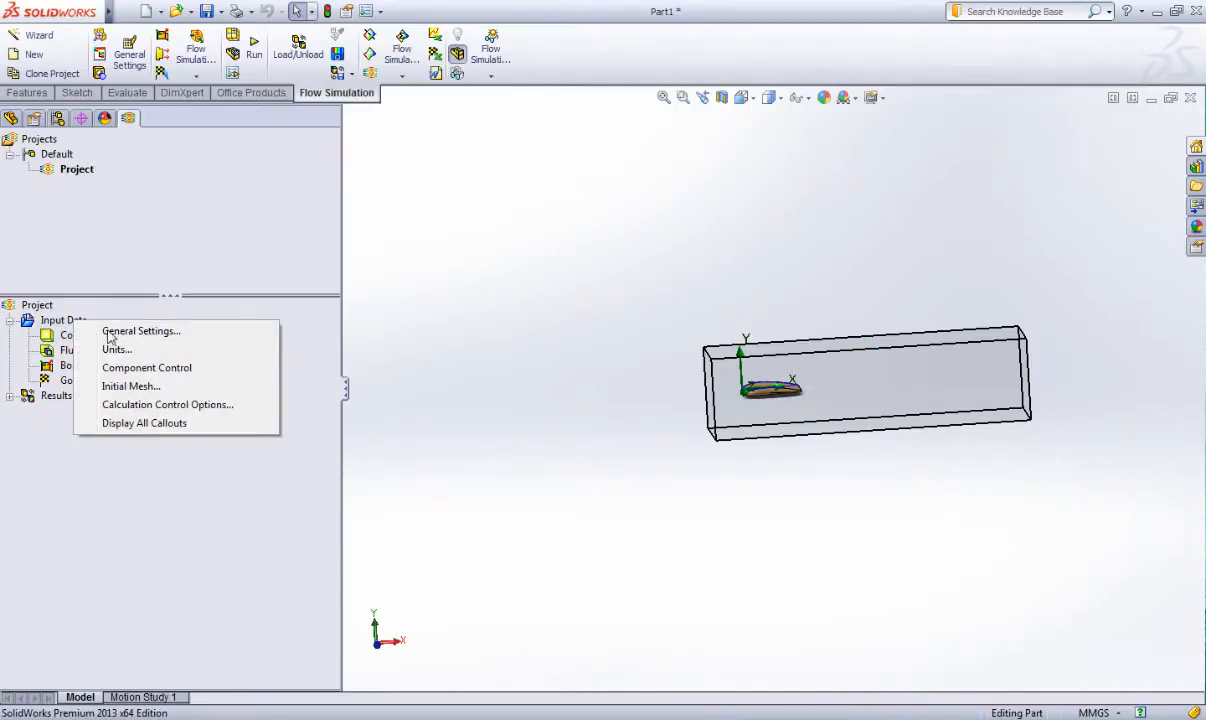
pyautogui.click(168, 405)
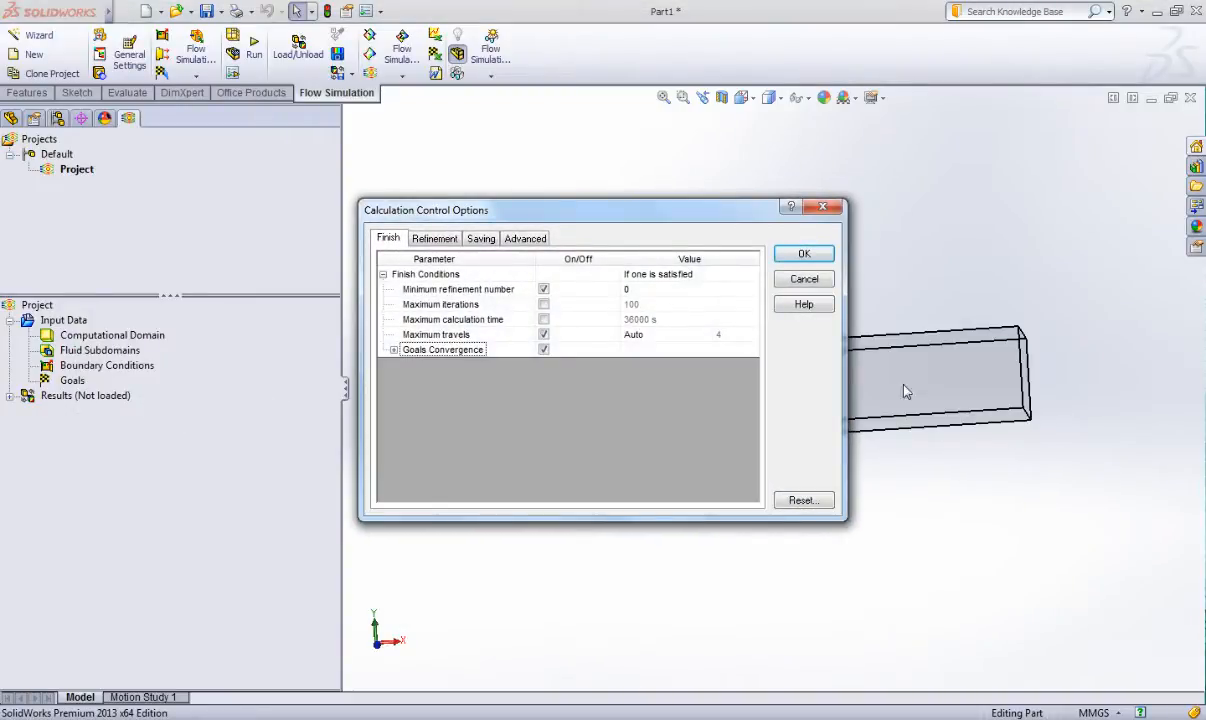
pyautogui.moveTo(660, 223); pyautogui.dragTo(429, 190)
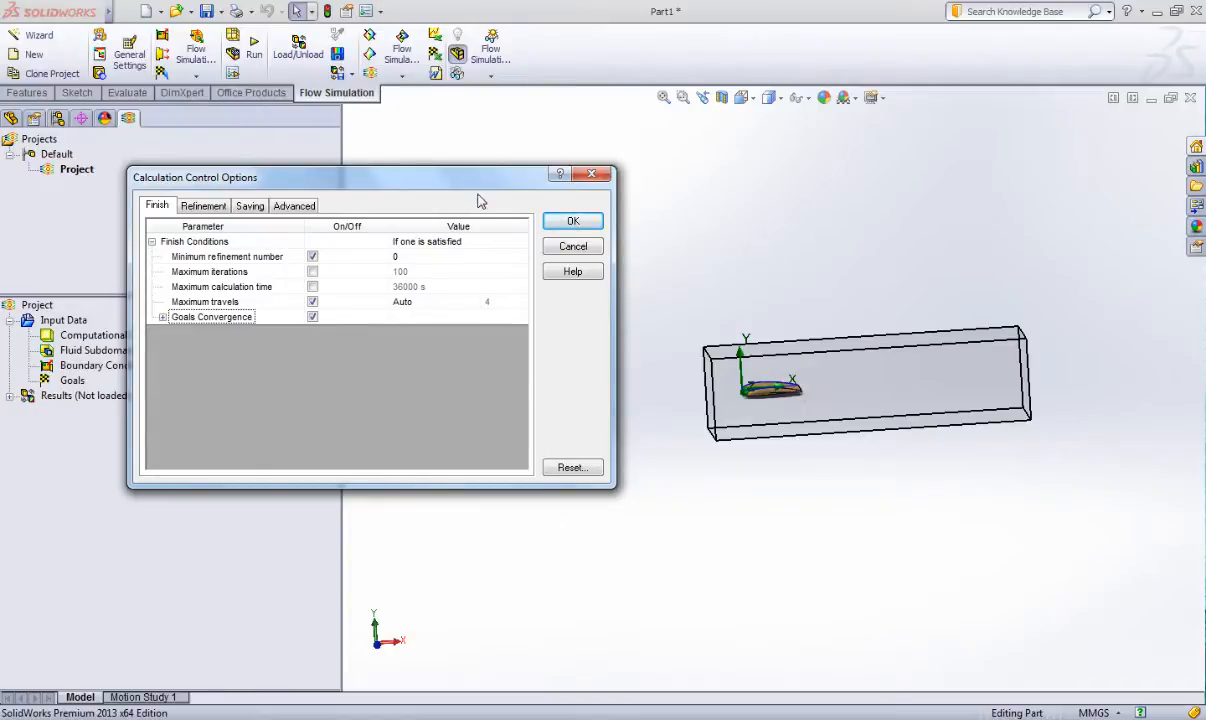
pyautogui.click(312, 272)
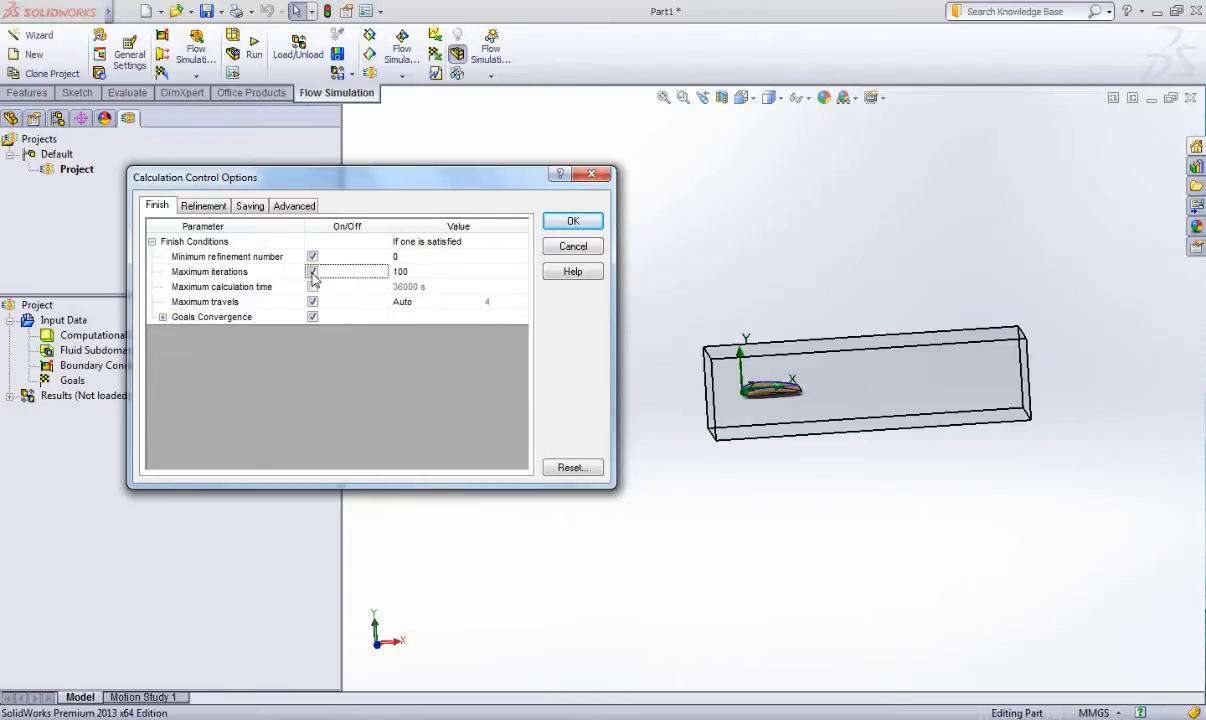
pyautogui.click(430, 274)
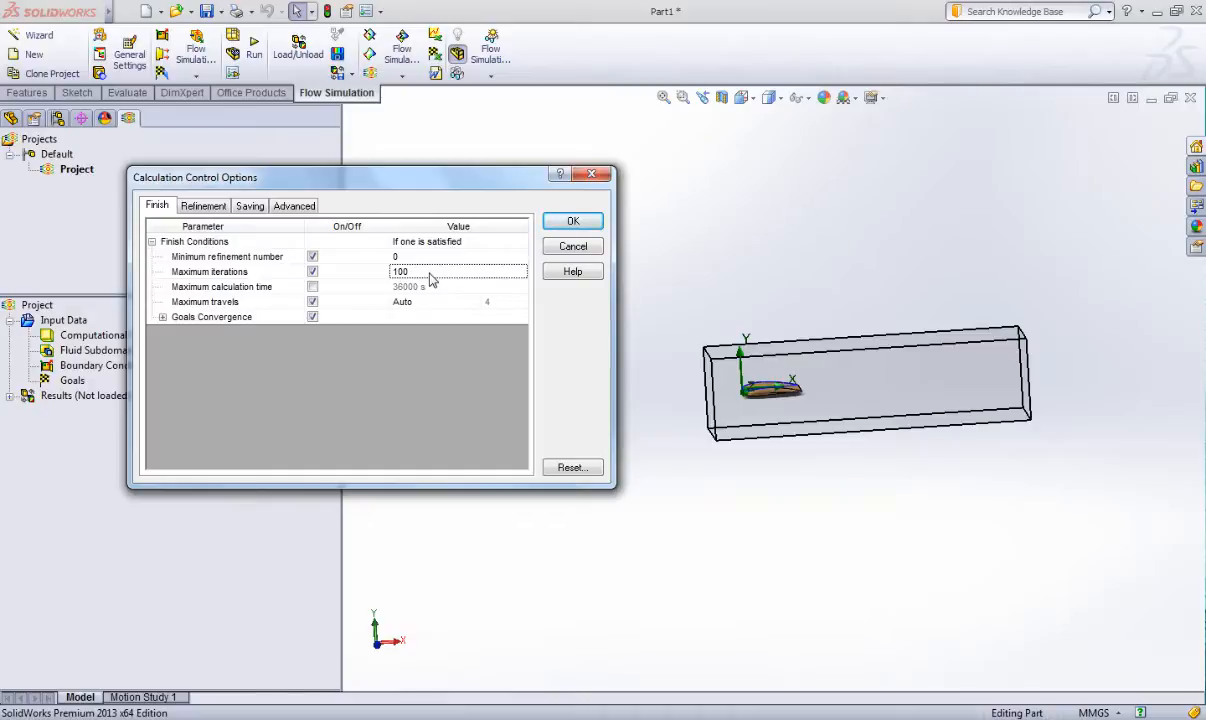
pyautogui.write('80')
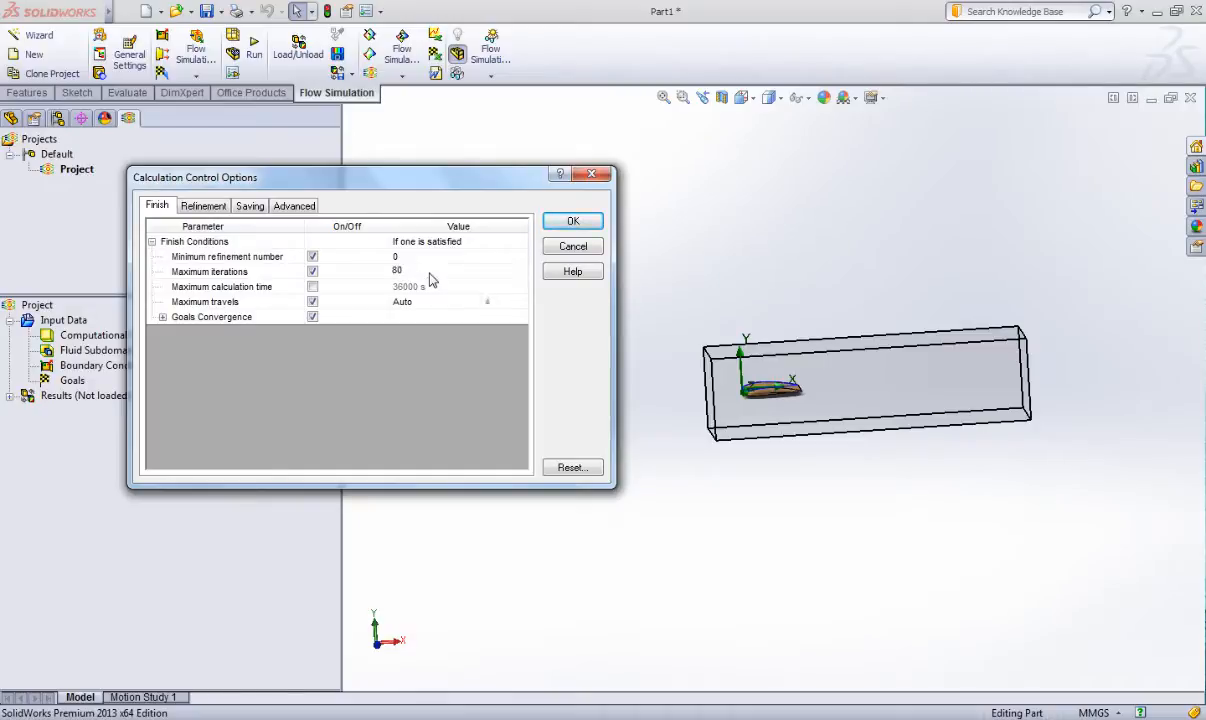
pyautogui.click(567, 222)
pyautogui.moveTo(721, 242)
pyautogui.mouseDown(button='middle')
pyautogui.moveTo(815, 277)
pyautogui.moveTo(740, 256)
pyautogui.mouseUp(button='middle')
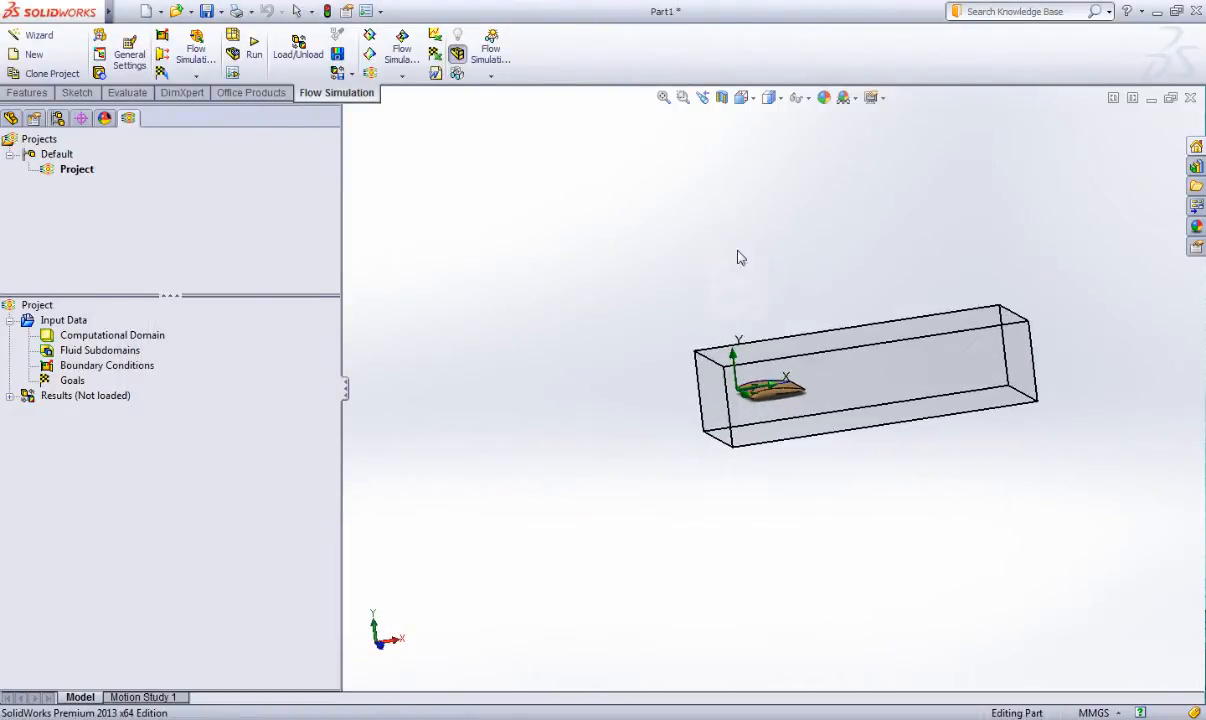
pyautogui.click(162, 75)
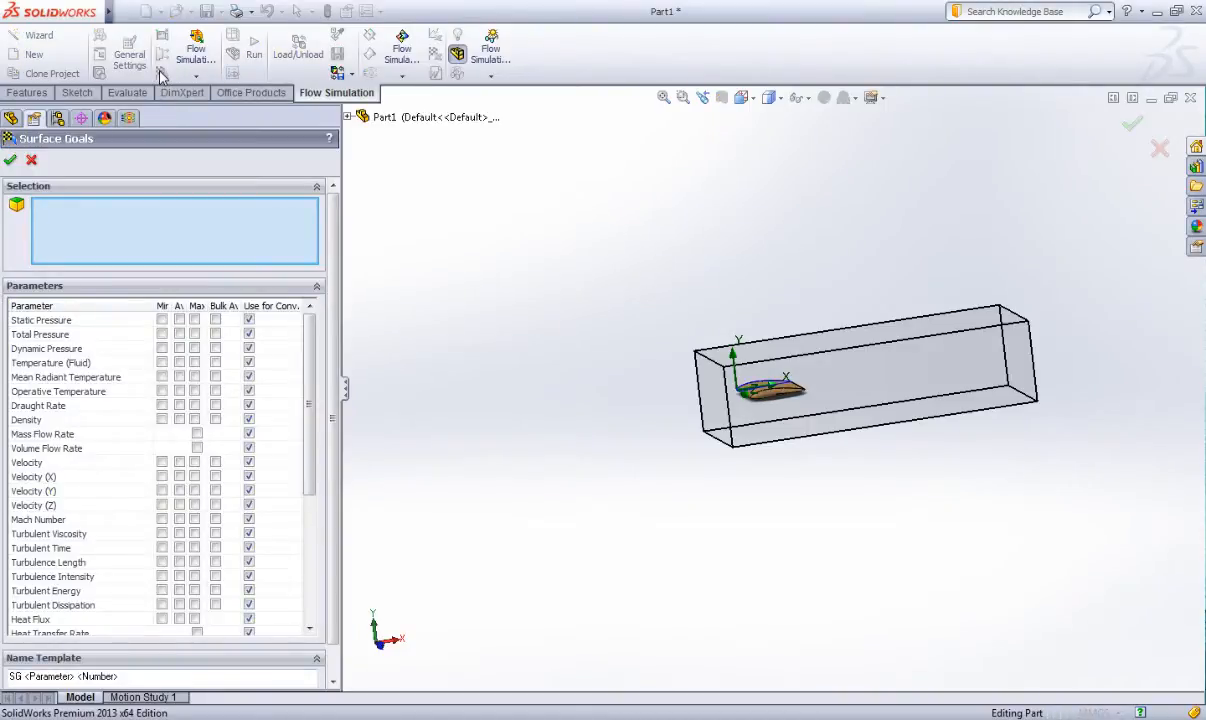
pyautogui.click(31, 162)
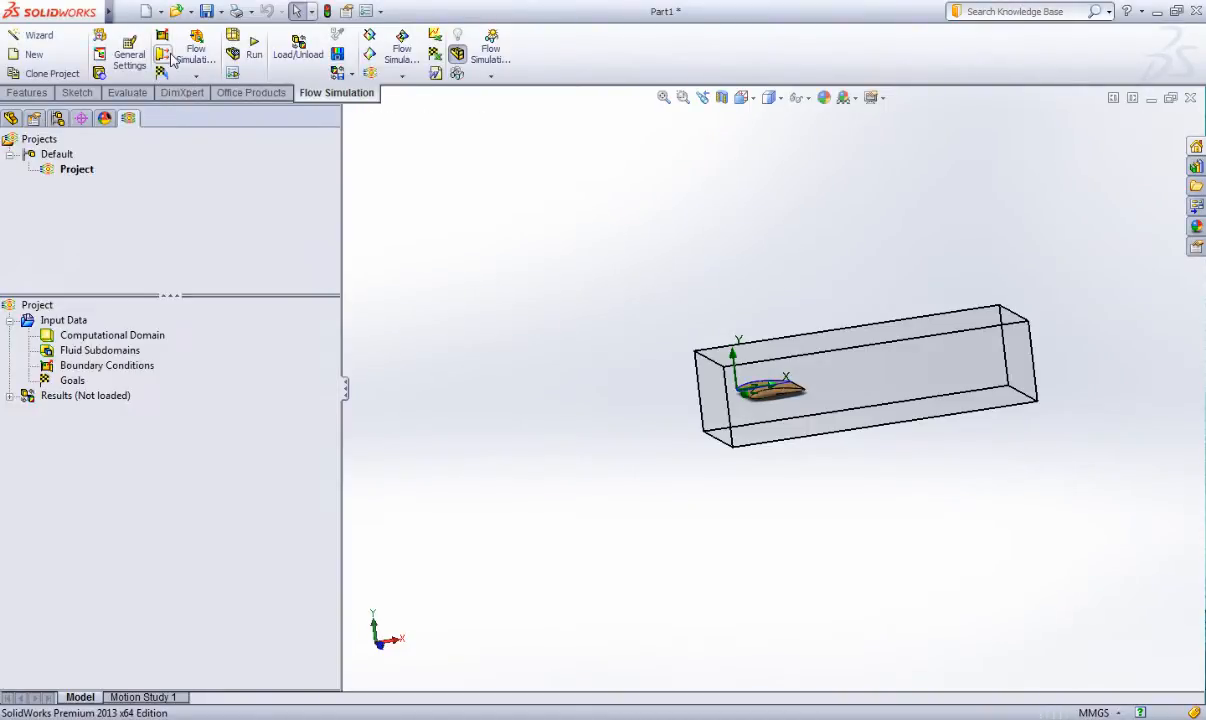
pyautogui.rightClick(72, 382)
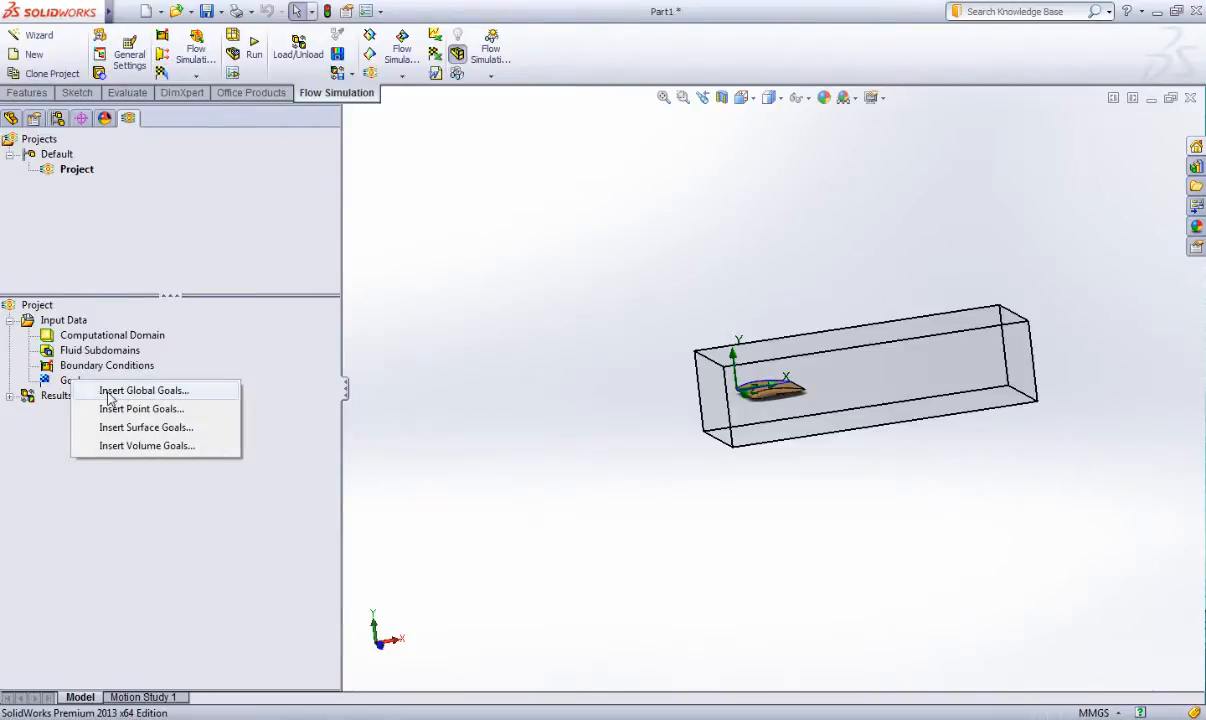
pyautogui.click(112, 391)
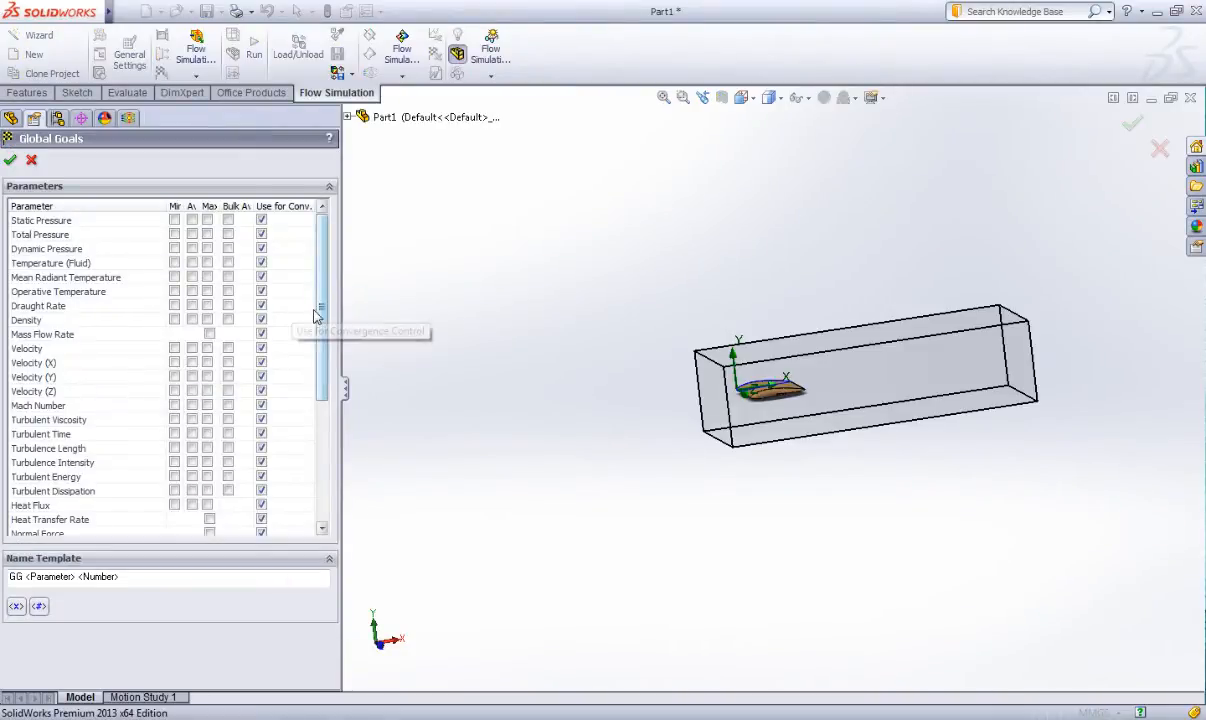
pyautogui.click(34, 160)
# Start defining surface goals and select the first two outer faces of the wing.
pyautogui.click(161, 76)
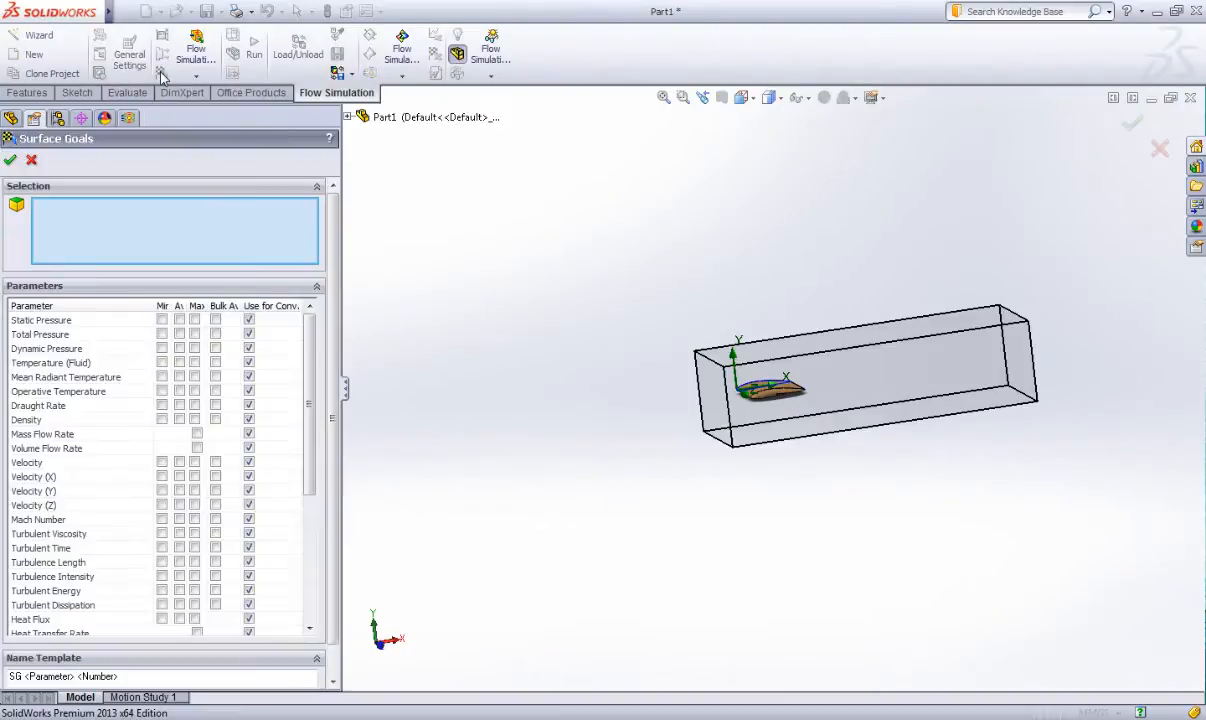
pyautogui.moveTo(738, 398)
pyautogui.mouseDown(button='middle')
pyautogui.moveTo(791, 447)
pyautogui.moveTo(745, 410)
pyautogui.mouseUp(button='middle')
pyautogui.scroll(3, 788, 430)
pyautogui.scroll(-8, 760, 356)
pyautogui.scroll(-3, 806, 460)
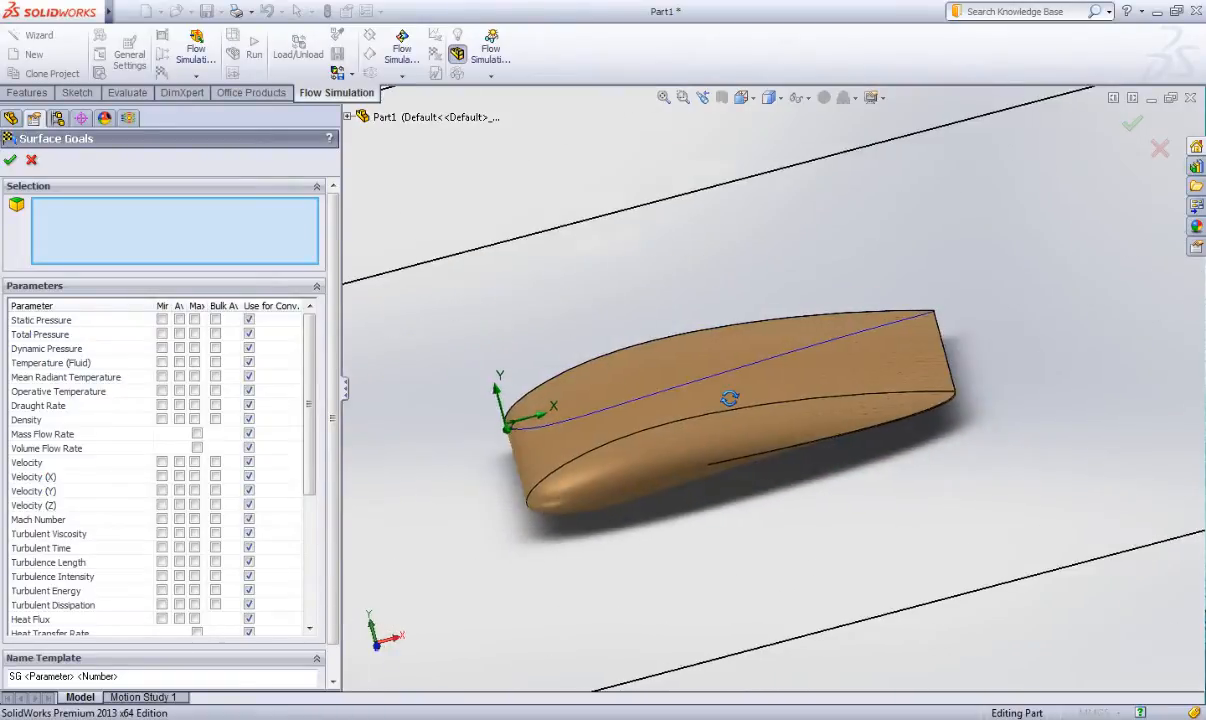
pyautogui.click(755, 438)
pyautogui.click(755, 438)
pyautogui.moveTo(894, 417); pyautogui.dragTo(797, 425, button='middle')
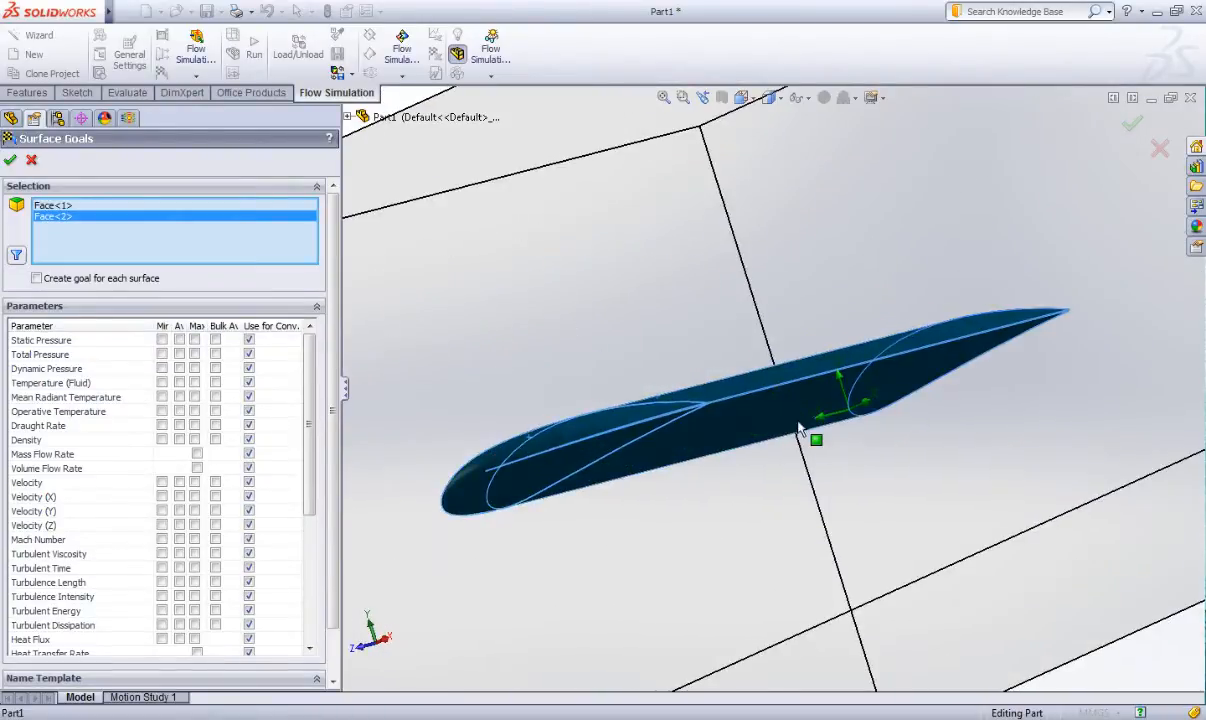
# Add the two thin trailing-edge strips and the face at the wing's flat end to the surface goals selection.
pyautogui.scroll(3, 780, 415)
pyautogui.scroll(-8, 762, 404)
pyautogui.scroll(-2, 752, 420)
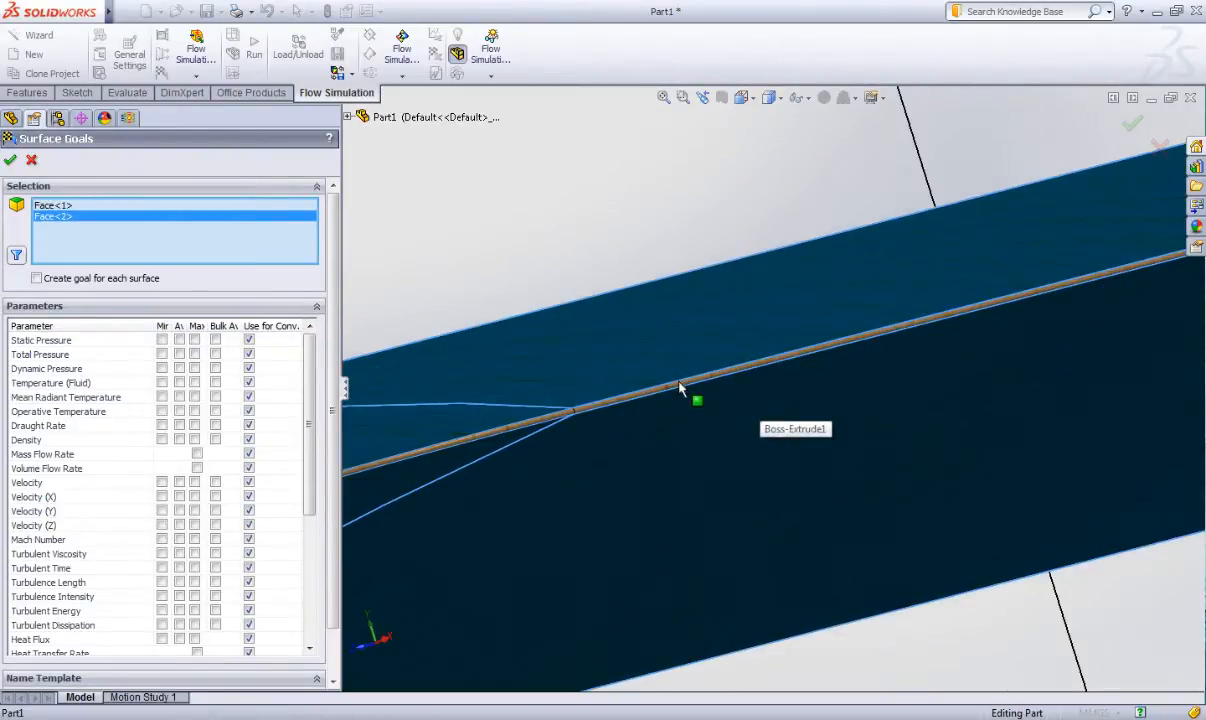
pyautogui.click(679, 390)
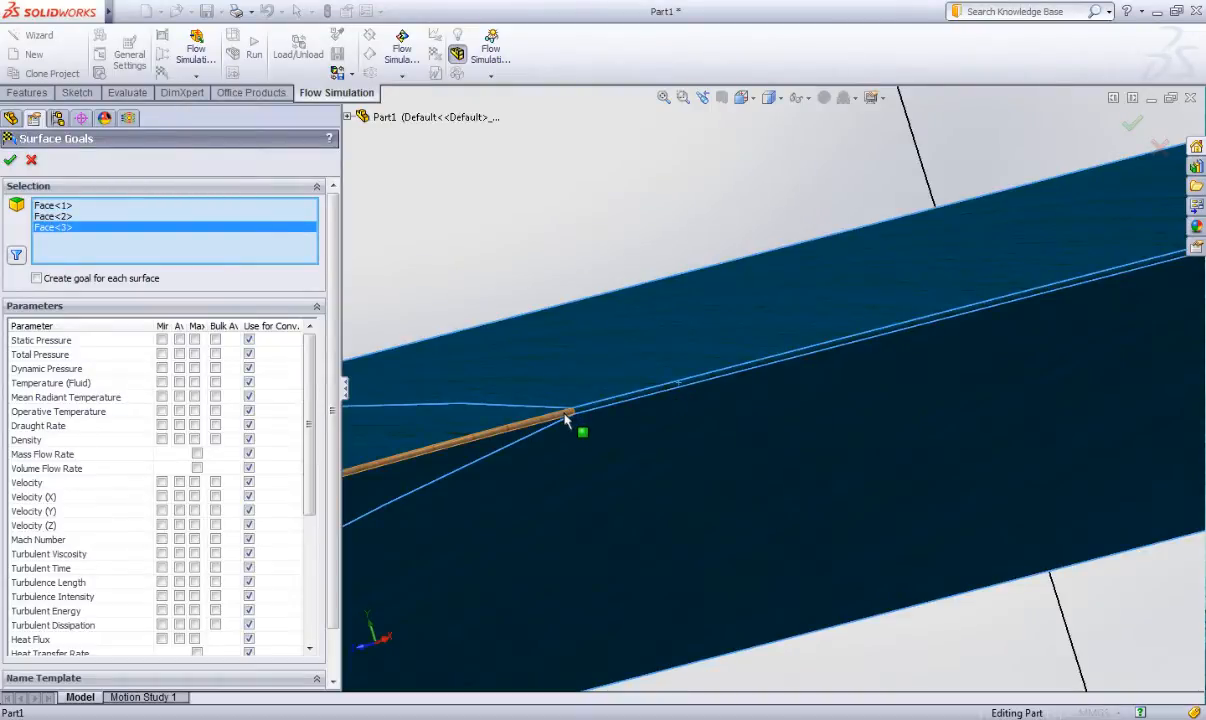
pyautogui.click(565, 420)
pyautogui.scroll(5, 565, 420)
pyautogui.scroll(-3, 703, 439)
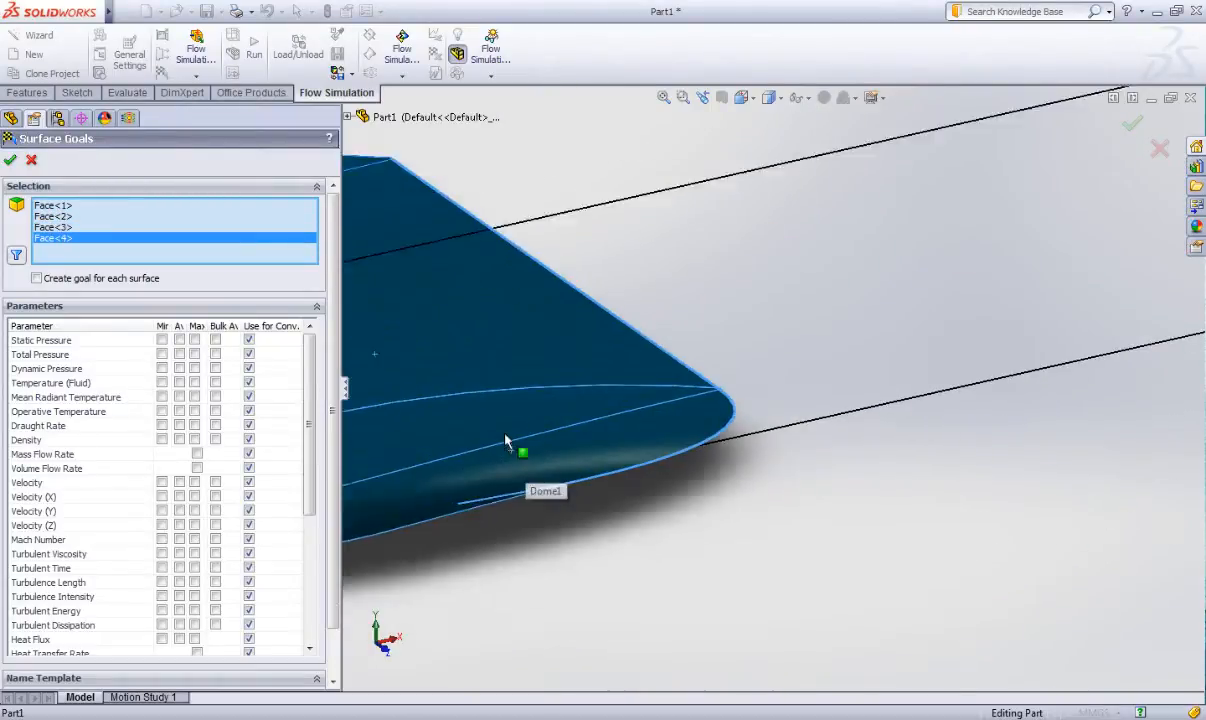
pyautogui.scroll(5, 505, 441)
pyautogui.moveTo(505, 441); pyautogui.dragTo(720, 510, button='middle')
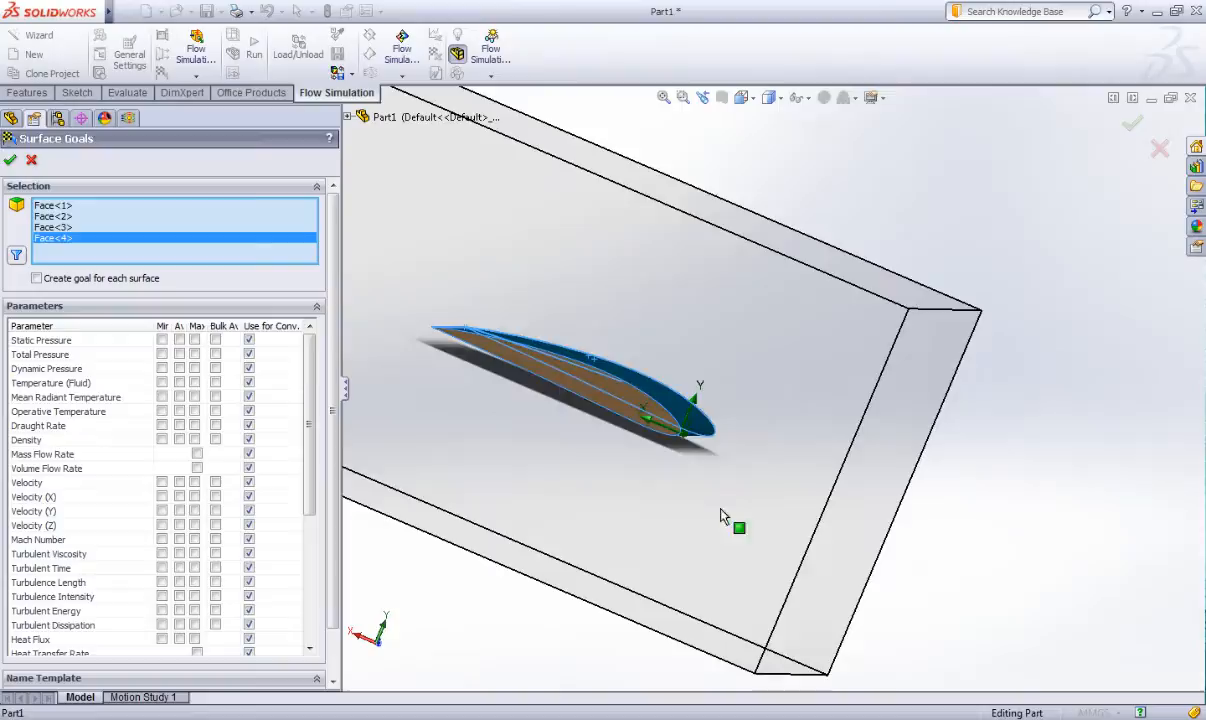
pyautogui.click(614, 398)
pyautogui.moveTo(634, 400); pyautogui.dragTo(500, 370, button='middle')
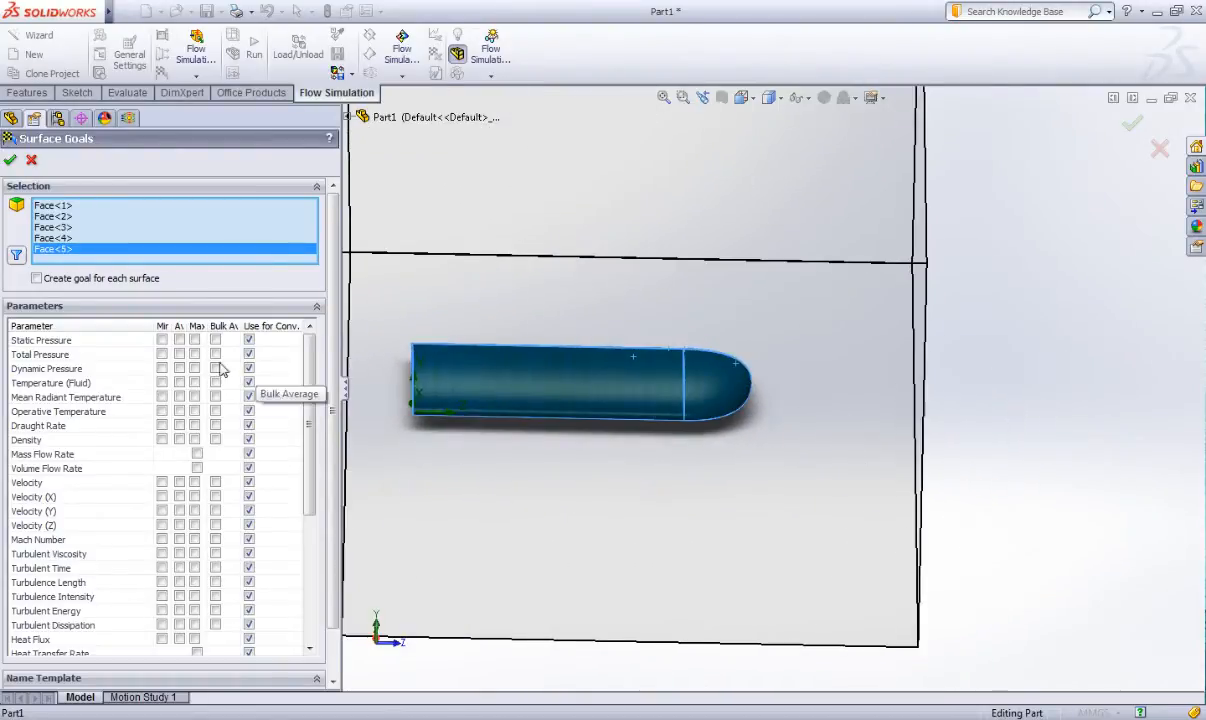
# Enable the minimum, average and maximum surface goals for Static Pressure, Total Pressure and Dynamic Pressure.
pyautogui.click(162, 340)
pyautogui.click(179, 340)
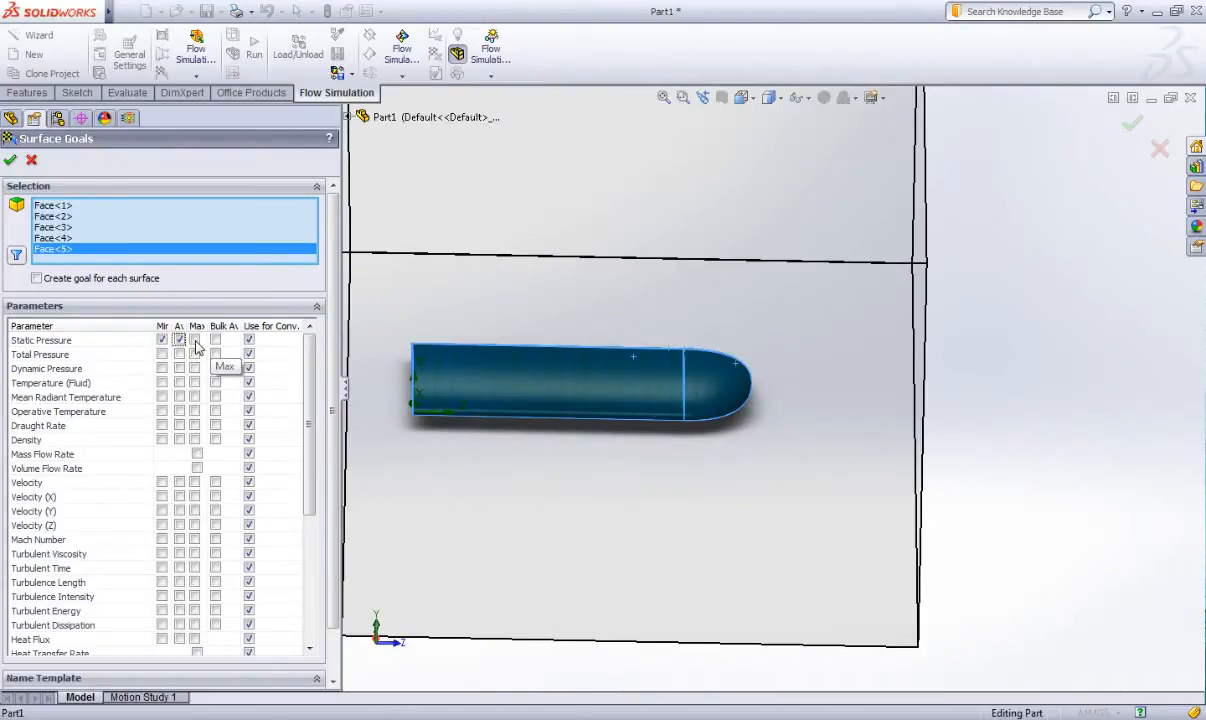
pyautogui.click(194, 340)
pyautogui.click(179, 354)
pyautogui.click(162, 354)
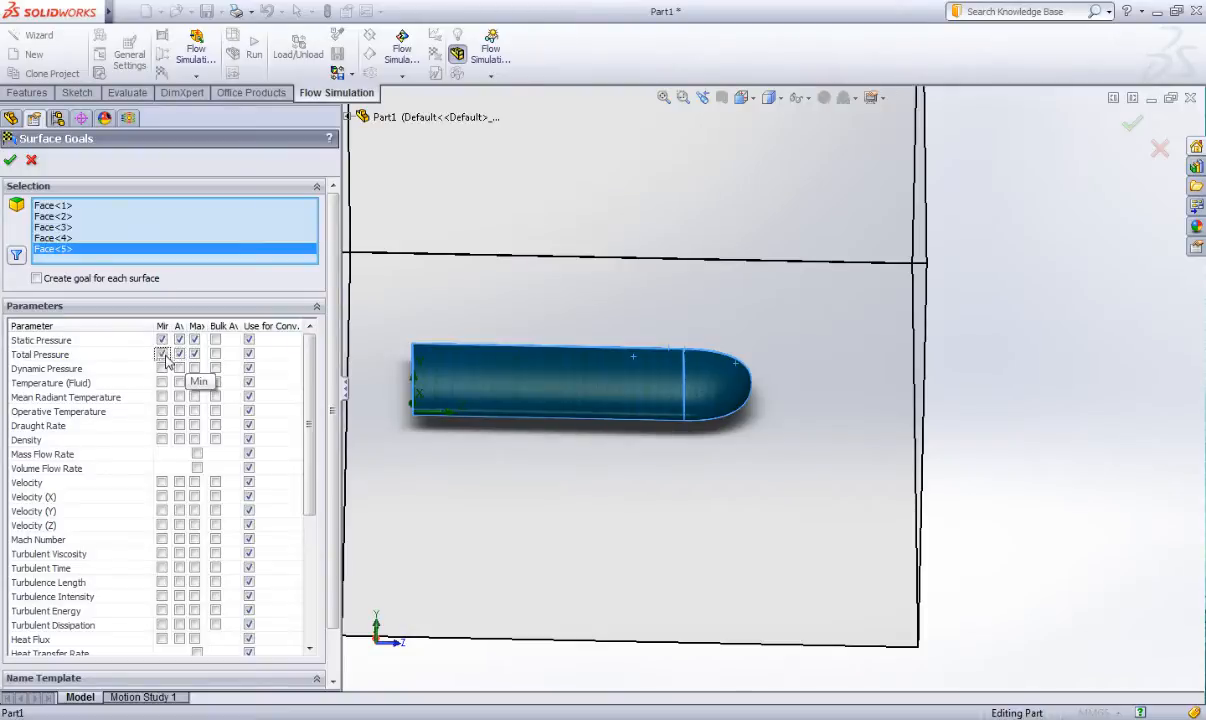
pyautogui.click(162, 368)
pyautogui.click(179, 368)
pyautogui.click(194, 368)
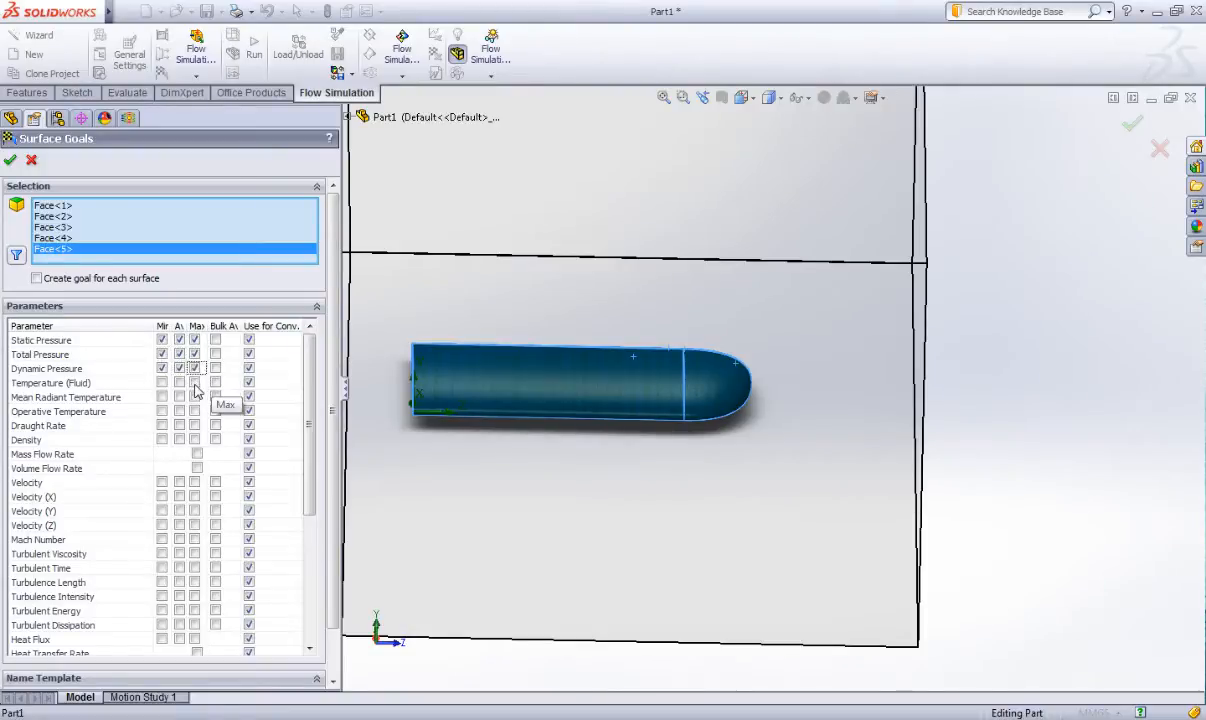
pyautogui.click(194, 382)
pyautogui.click(179, 383)
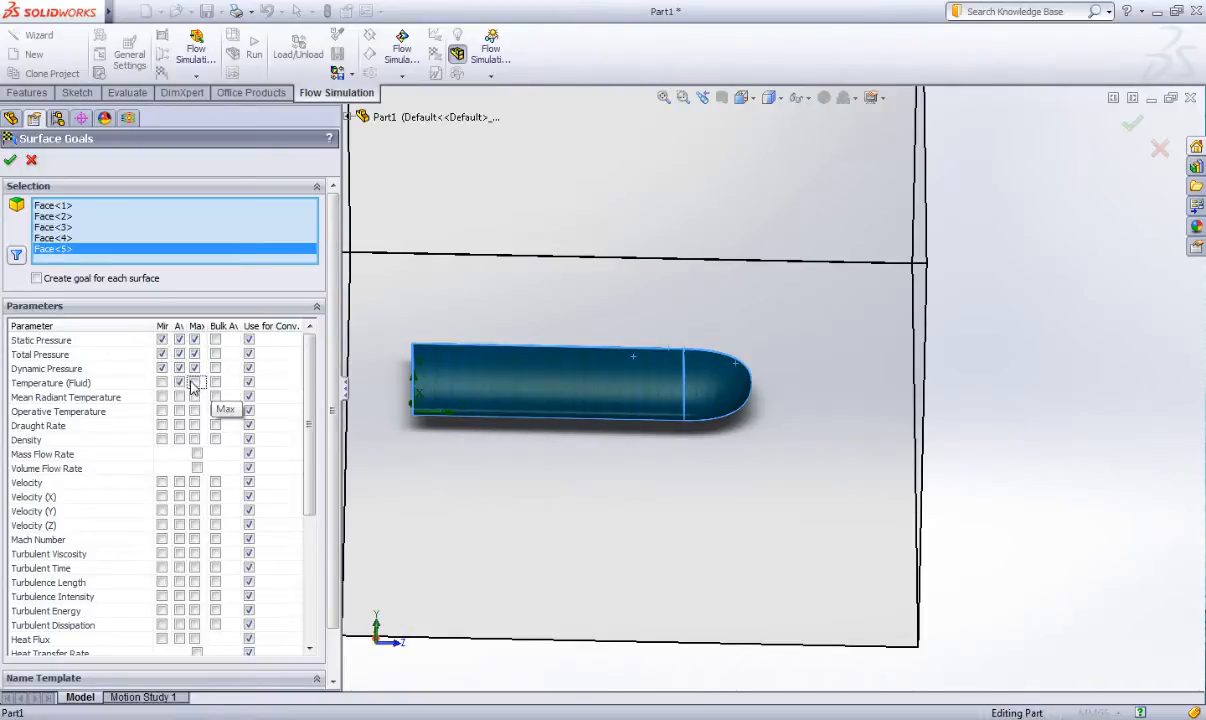
pyautogui.click(194, 383)
pyautogui.click(179, 383)
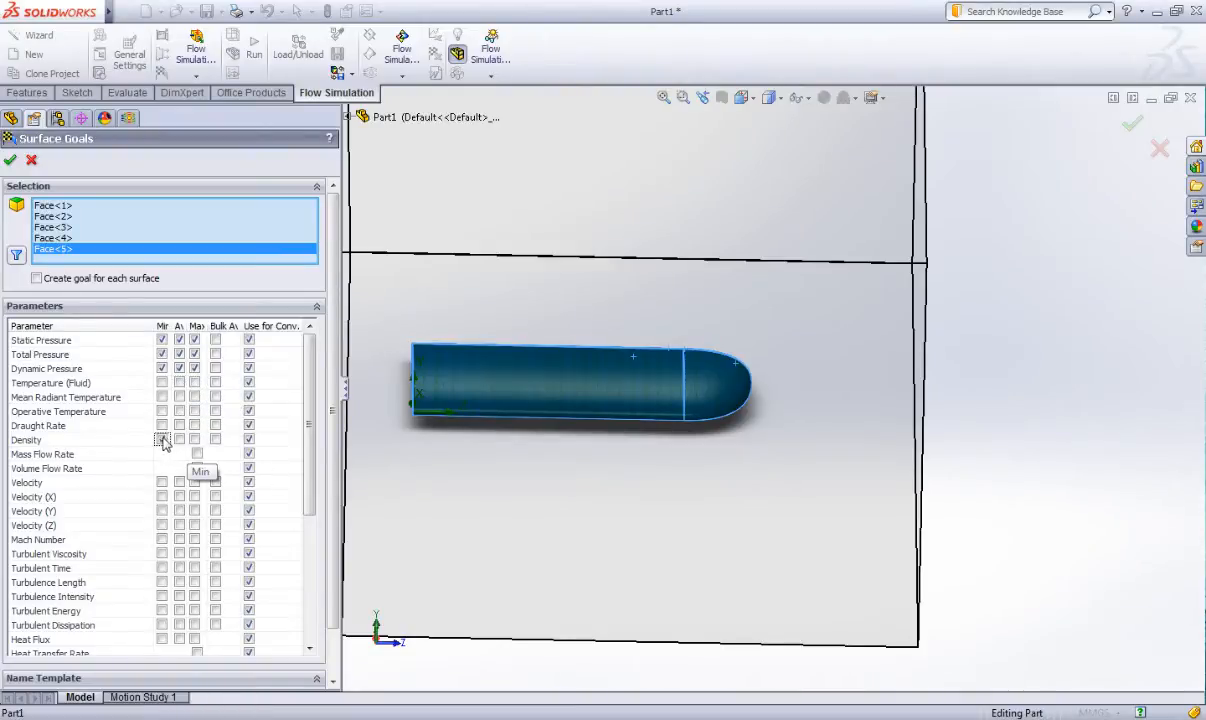
# Enable the minimum, average and maximum surface goals for Density, Velocity and Velocity (X).
pyautogui.click(162, 440)
pyautogui.click(179, 440)
pyautogui.click(194, 440)
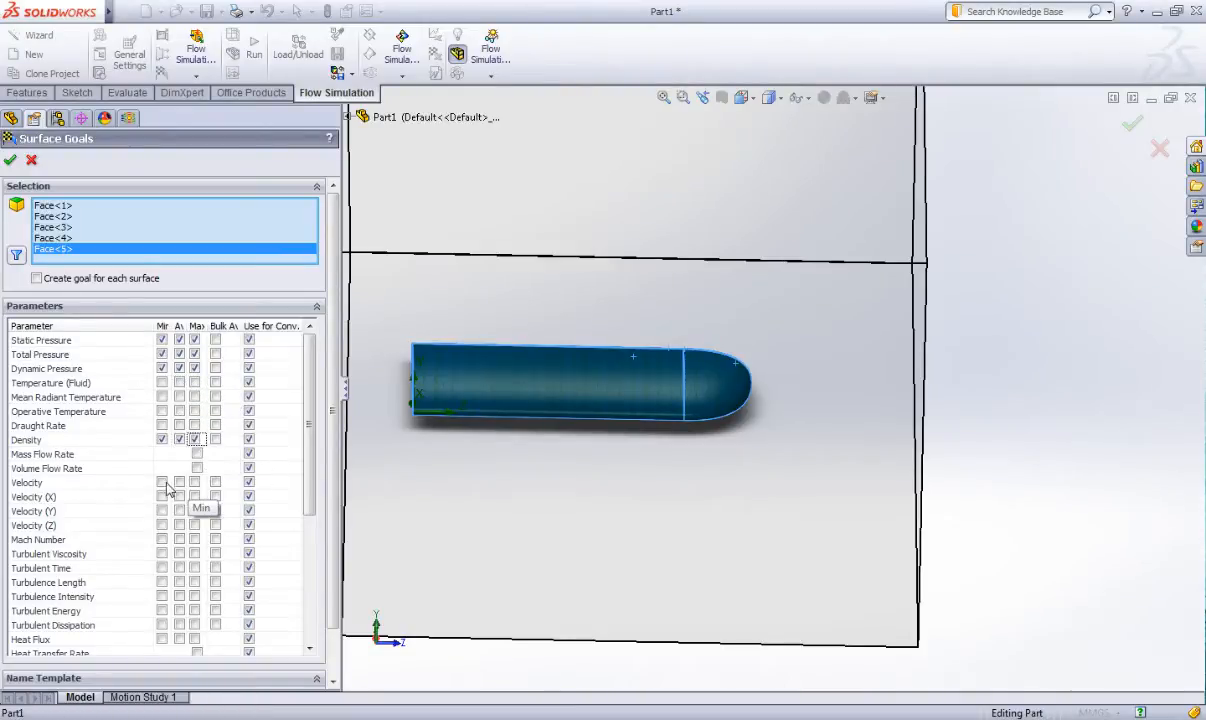
pyautogui.click(162, 483)
pyautogui.click(179, 483)
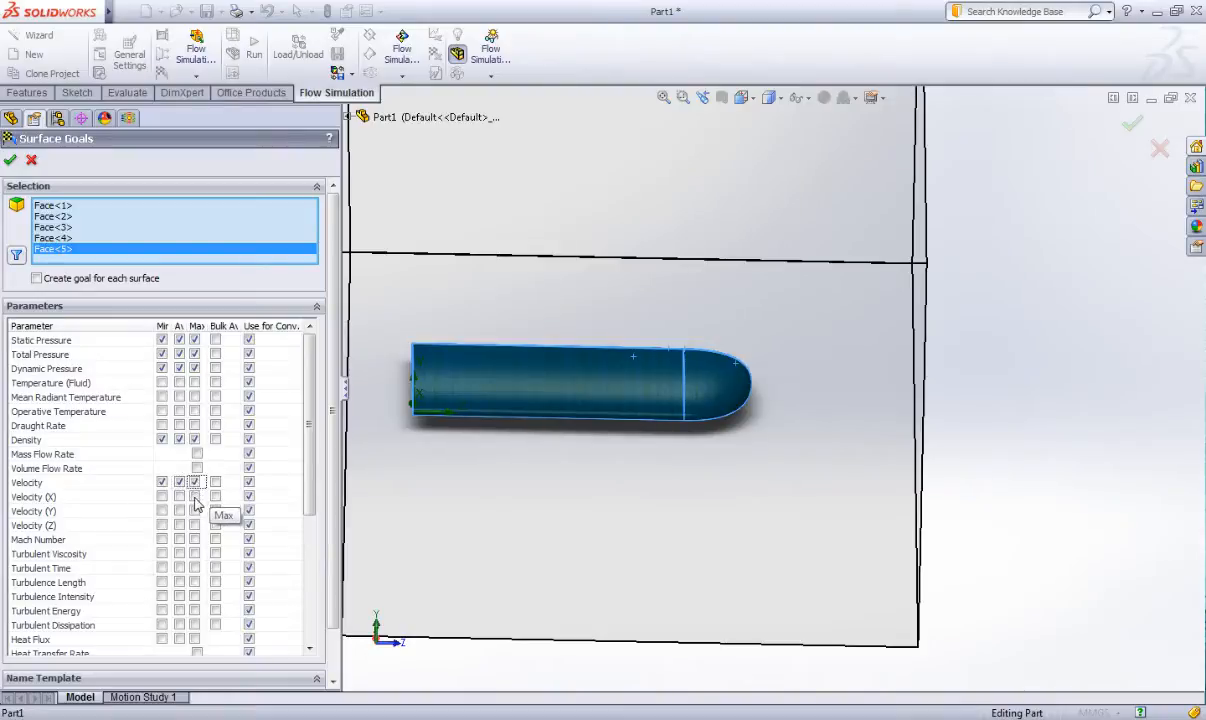
pyautogui.click(194, 483)
pyautogui.click(179, 496)
pyautogui.click(162, 496)
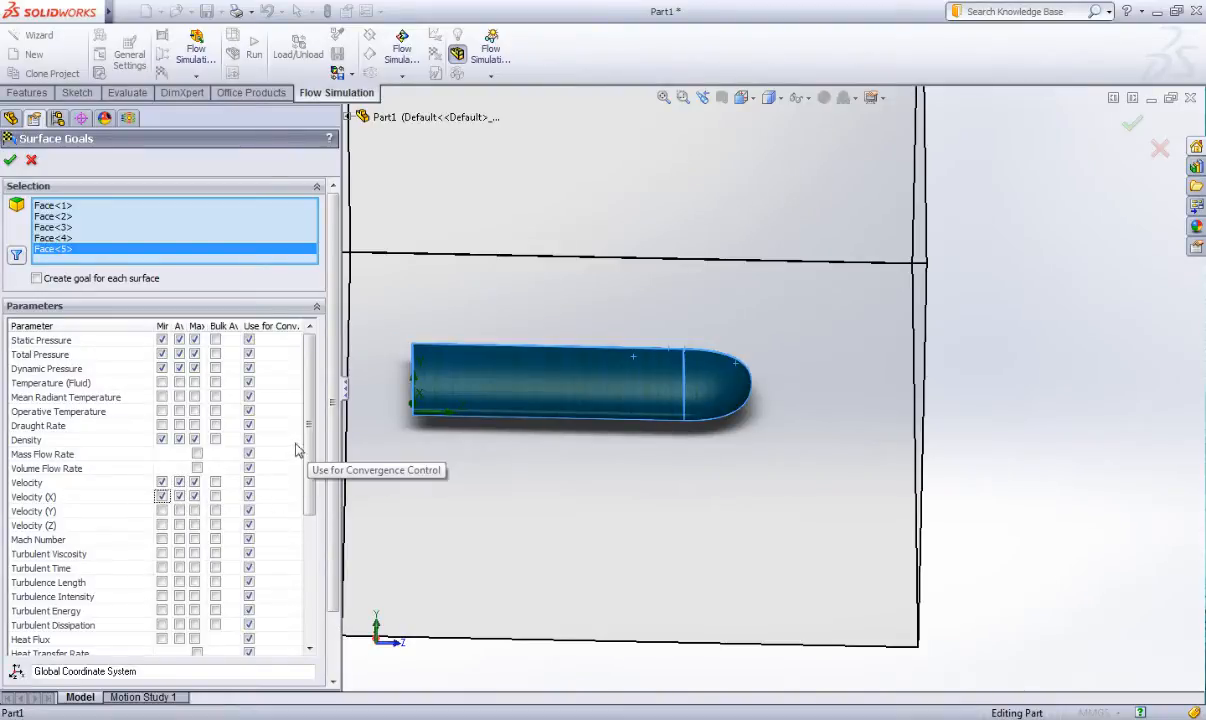
# Enable the minimum, average and maximum surface goals for Mach Number and Turbulent Viscosity.
pyautogui.moveTo(309, 437); pyautogui.dragTo(313, 500)
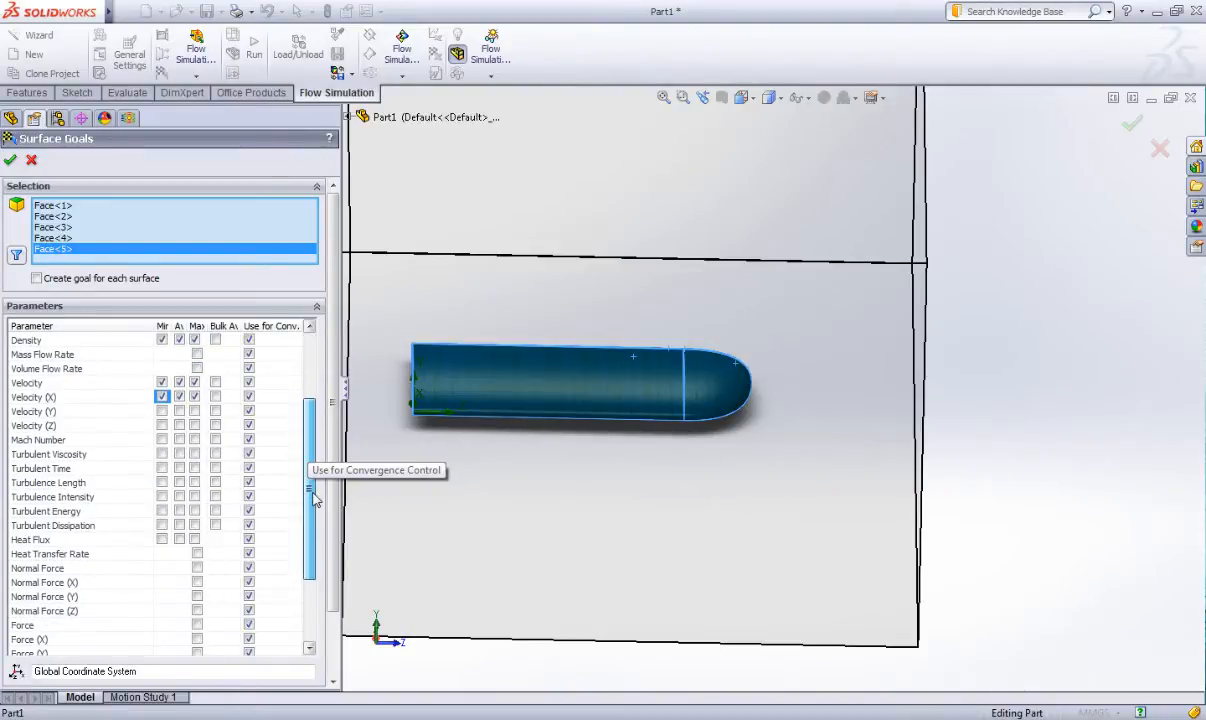
pyautogui.click(162, 440)
pyautogui.click(179, 440)
pyautogui.click(194, 440)
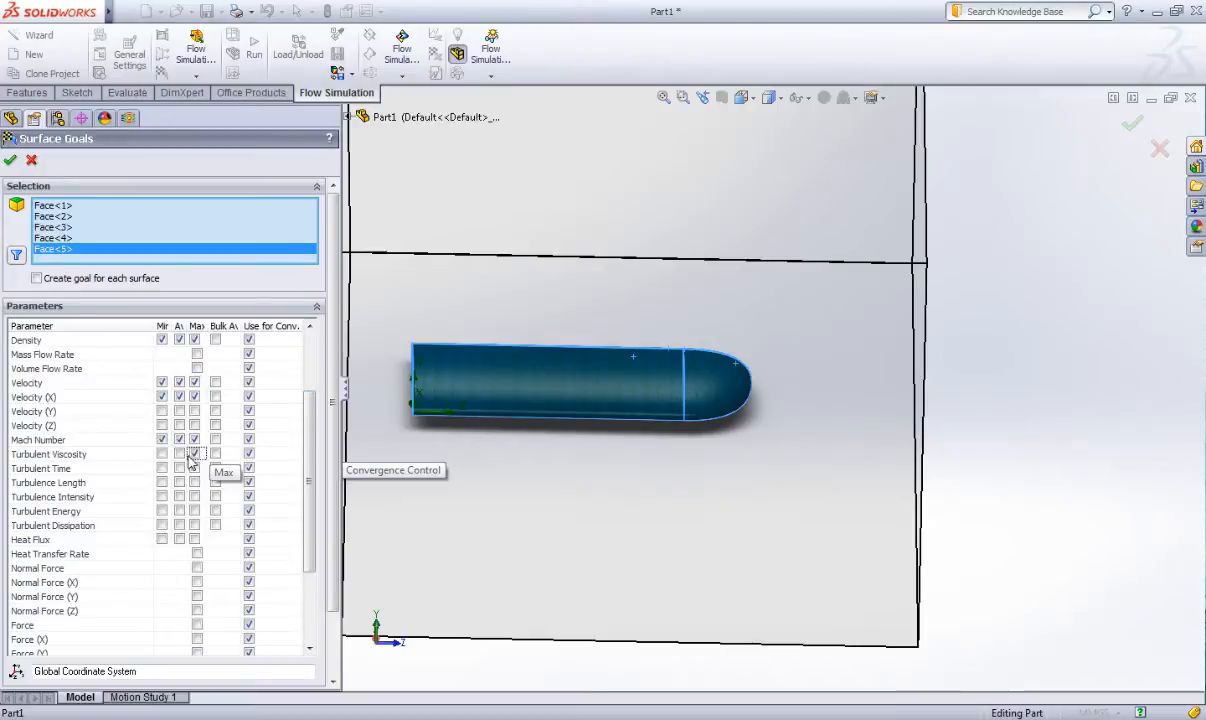
pyautogui.click(194, 454)
pyautogui.click(179, 454)
pyautogui.click(162, 454)
# Enable the minimum, average and maximum surface goals for Turbulent Time and Turbulence Length.
pyautogui.click(162, 468)
pyautogui.click(179, 468)
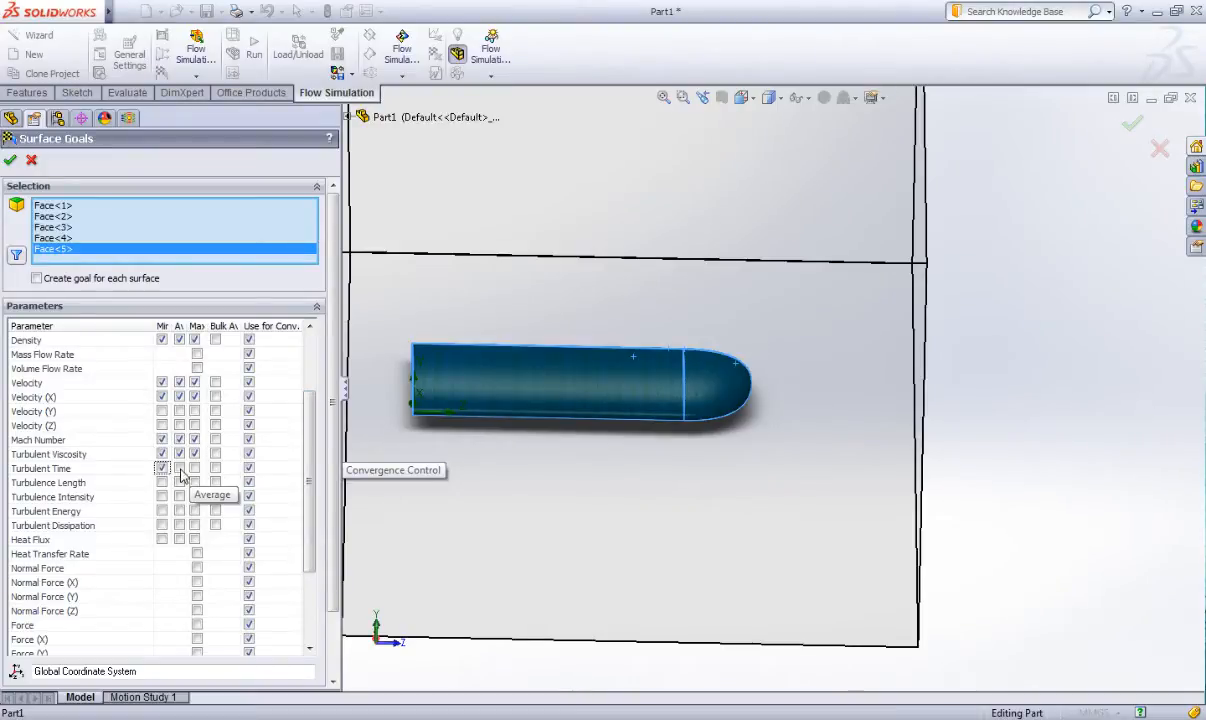
pyautogui.click(194, 468)
pyautogui.click(194, 482)
pyautogui.click(179, 482)
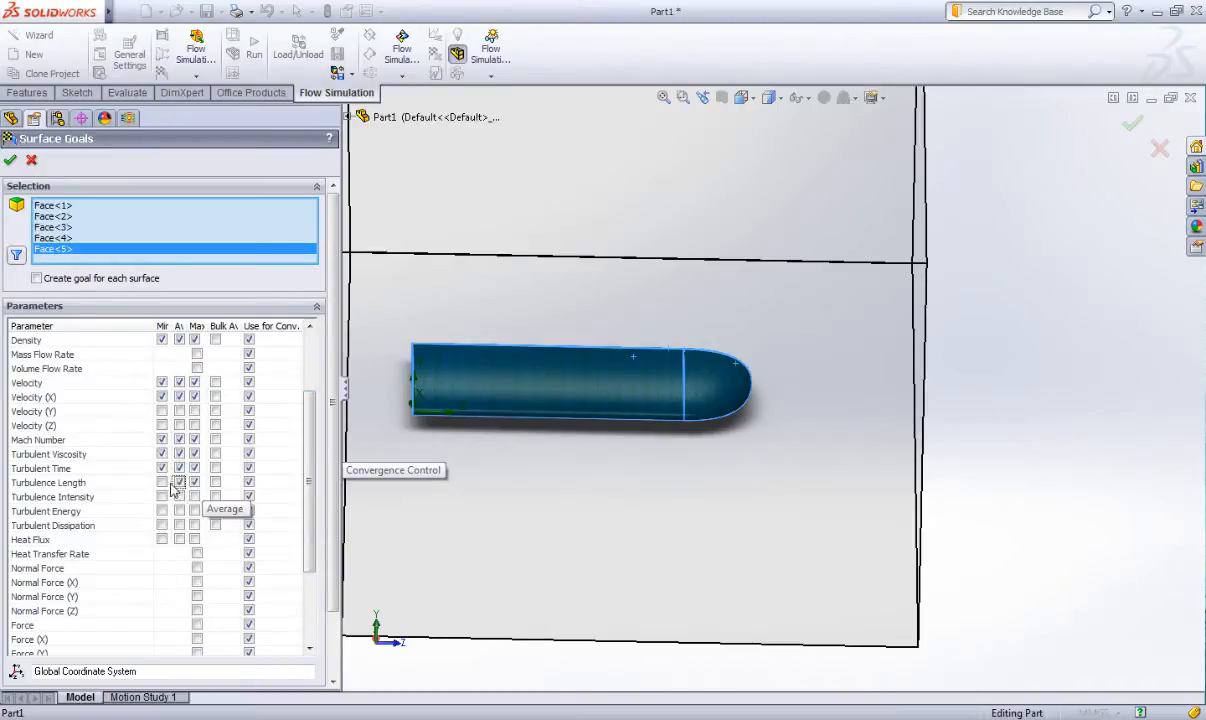
pyautogui.click(162, 482)
# Enable the minimum, average and maximum goals for Turbulence Intensity, Turbulent Energy and Turbulent Dissipation, and create the surface goals.
pyautogui.click(162, 497)
pyautogui.click(179, 497)
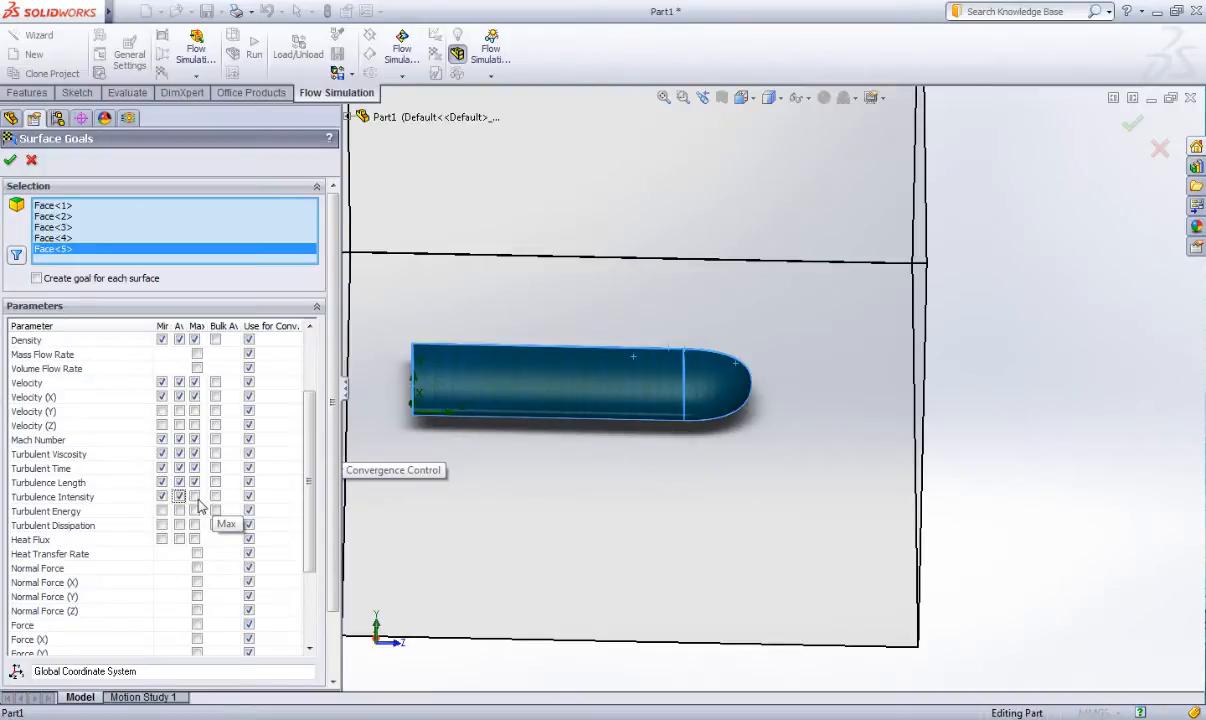
pyautogui.click(194, 511)
pyautogui.click(179, 511)
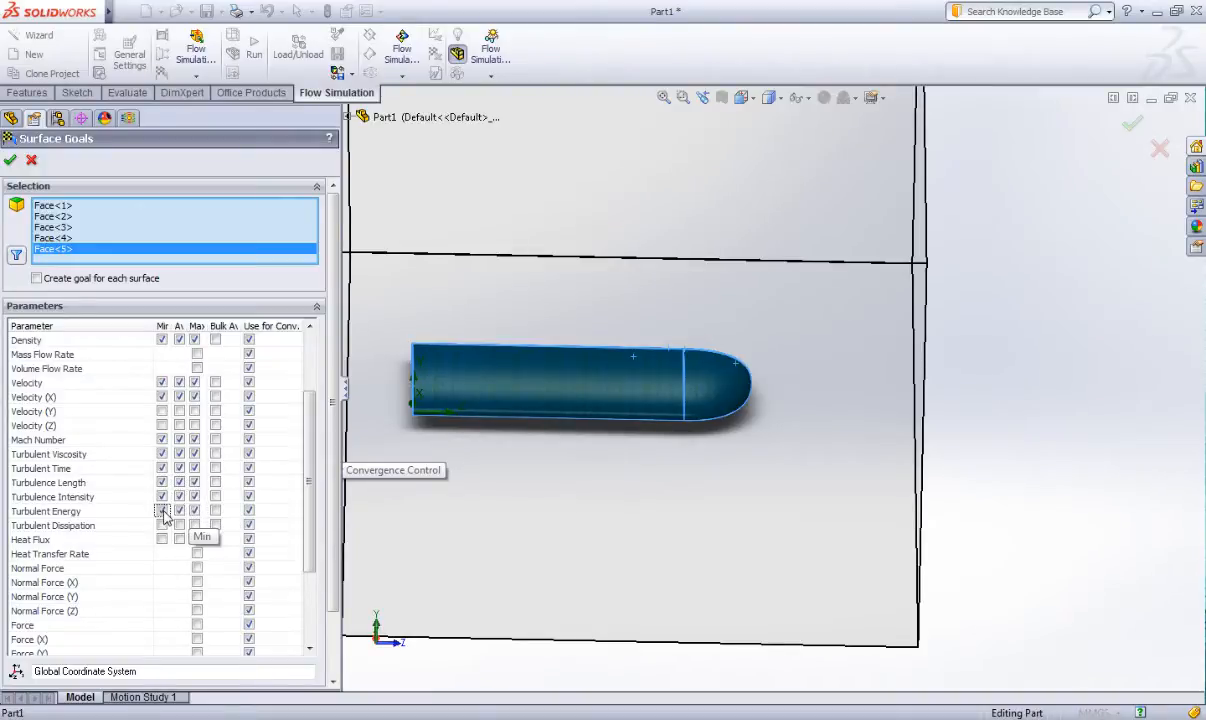
pyautogui.click(162, 525)
pyautogui.click(179, 525)
pyautogui.click(194, 525)
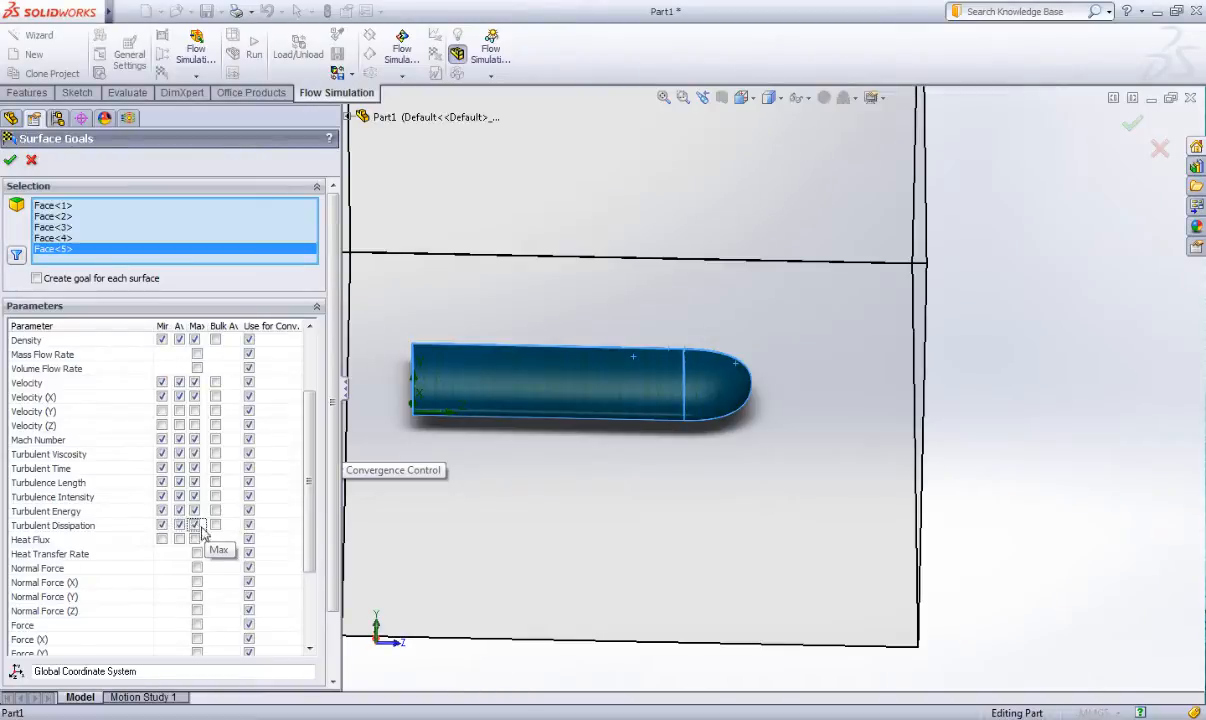
pyautogui.scroll(-3, 201, 533)
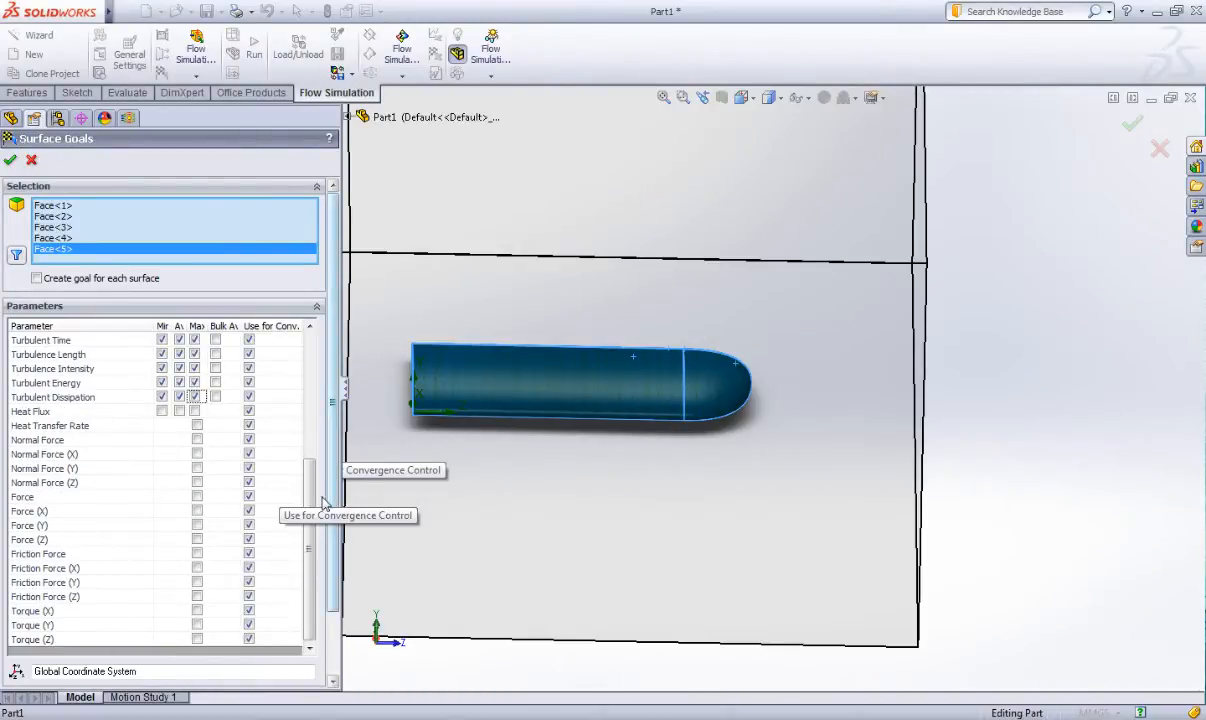
pyautogui.moveTo(309, 510); pyautogui.dragTo(311, 335)
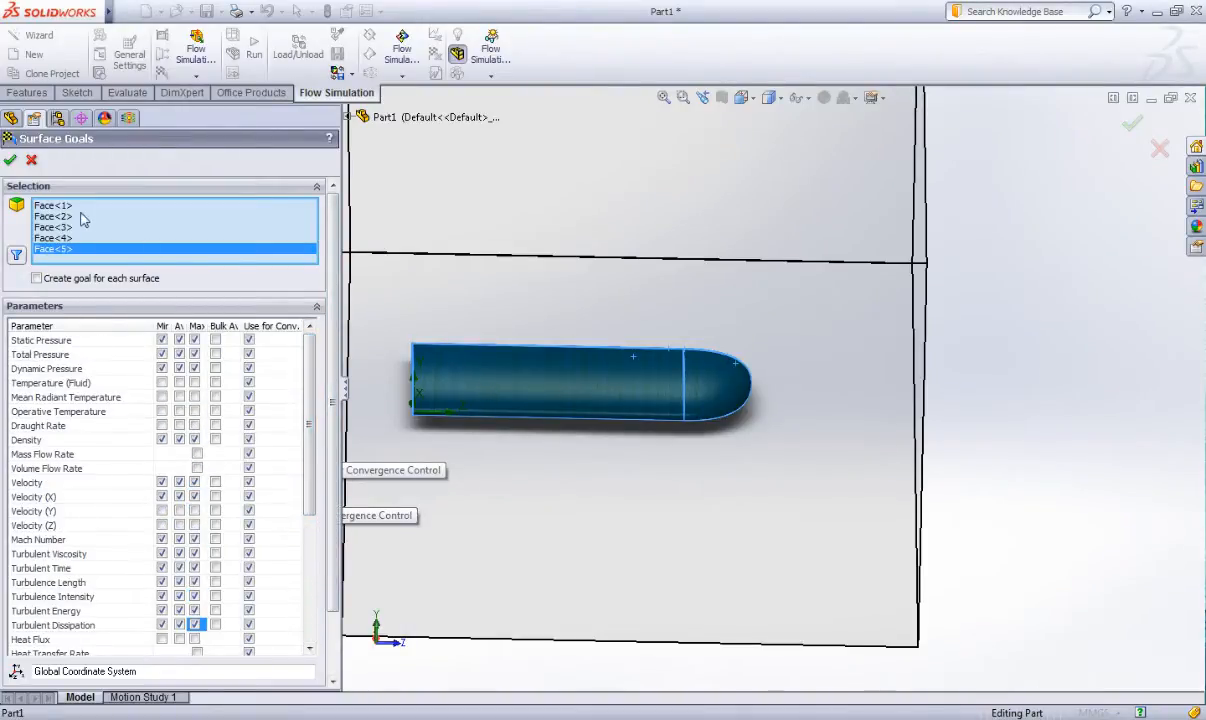
pyautogui.click(10, 161)
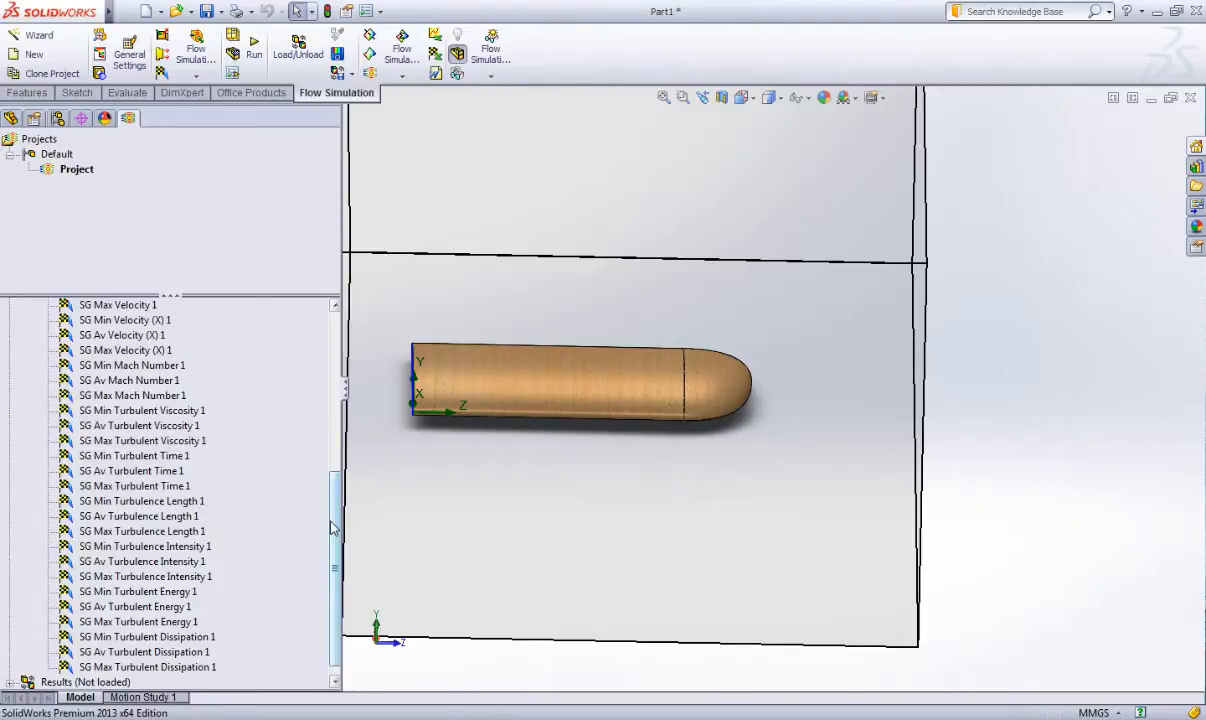
# Collapse the goals list in the project tree and run a new calculation of the flow project.
pyautogui.moveTo(334, 525); pyautogui.dragTo(338, 342)
pyautogui.click(29, 381)
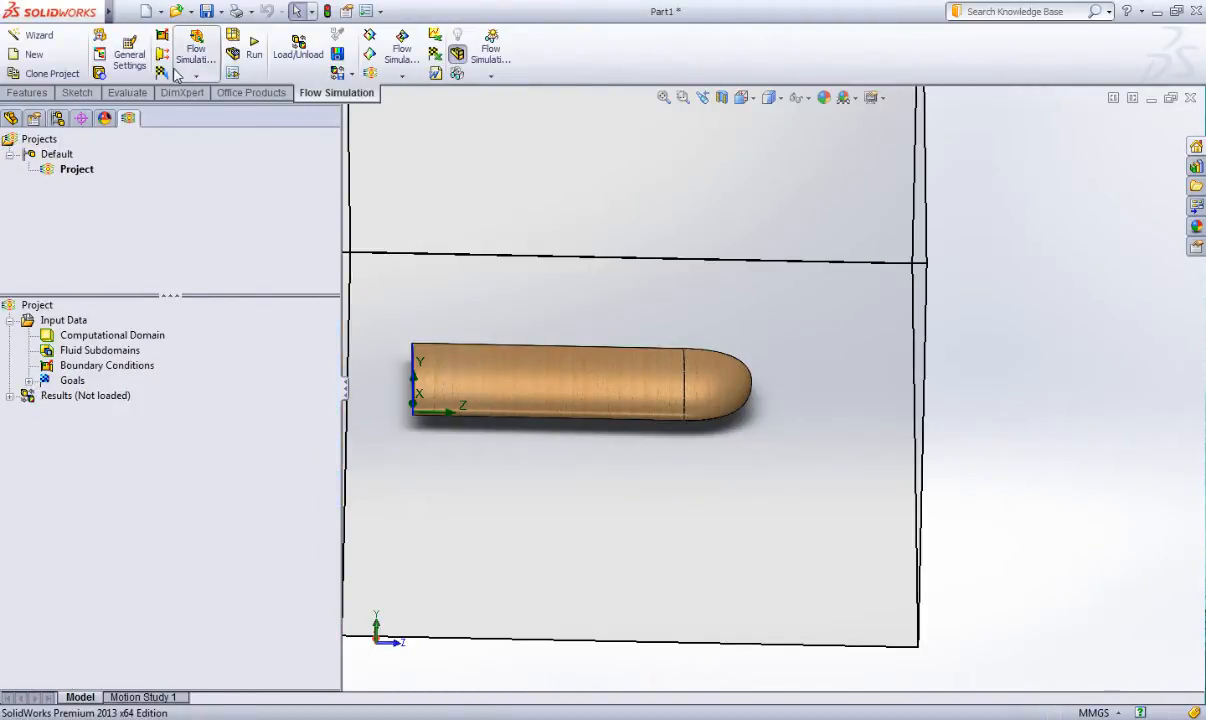
pyautogui.click(250, 57)
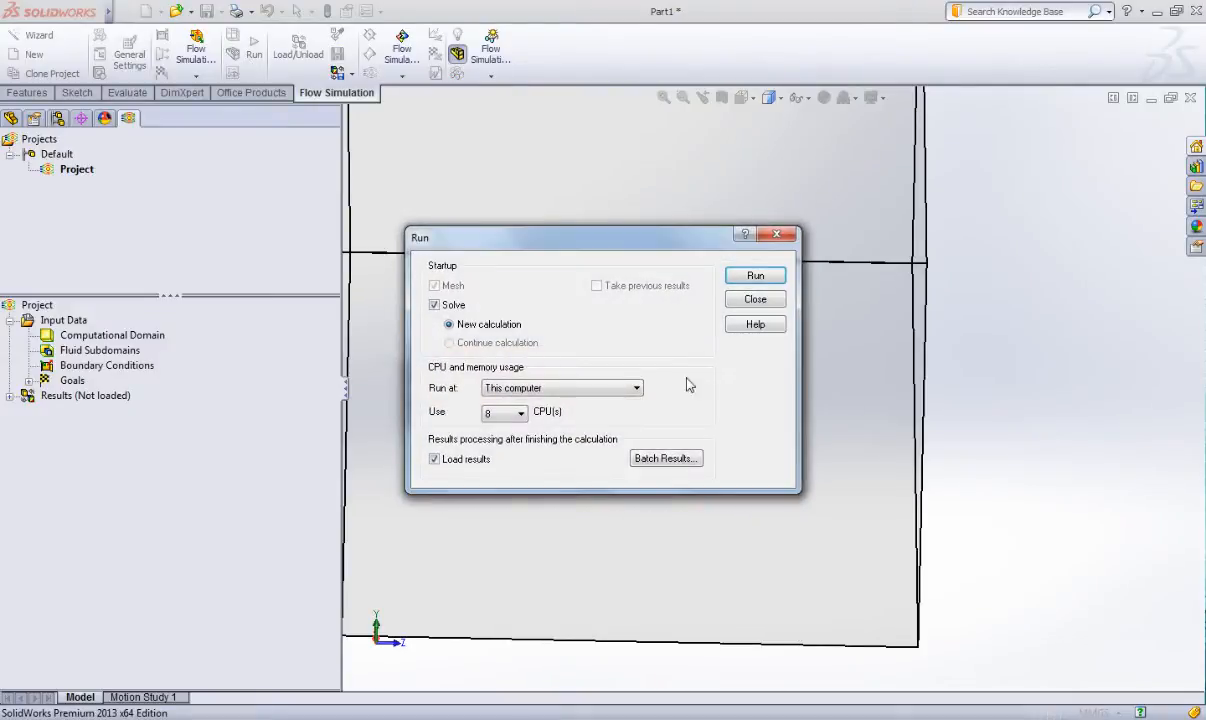
pyautogui.click(753, 276)
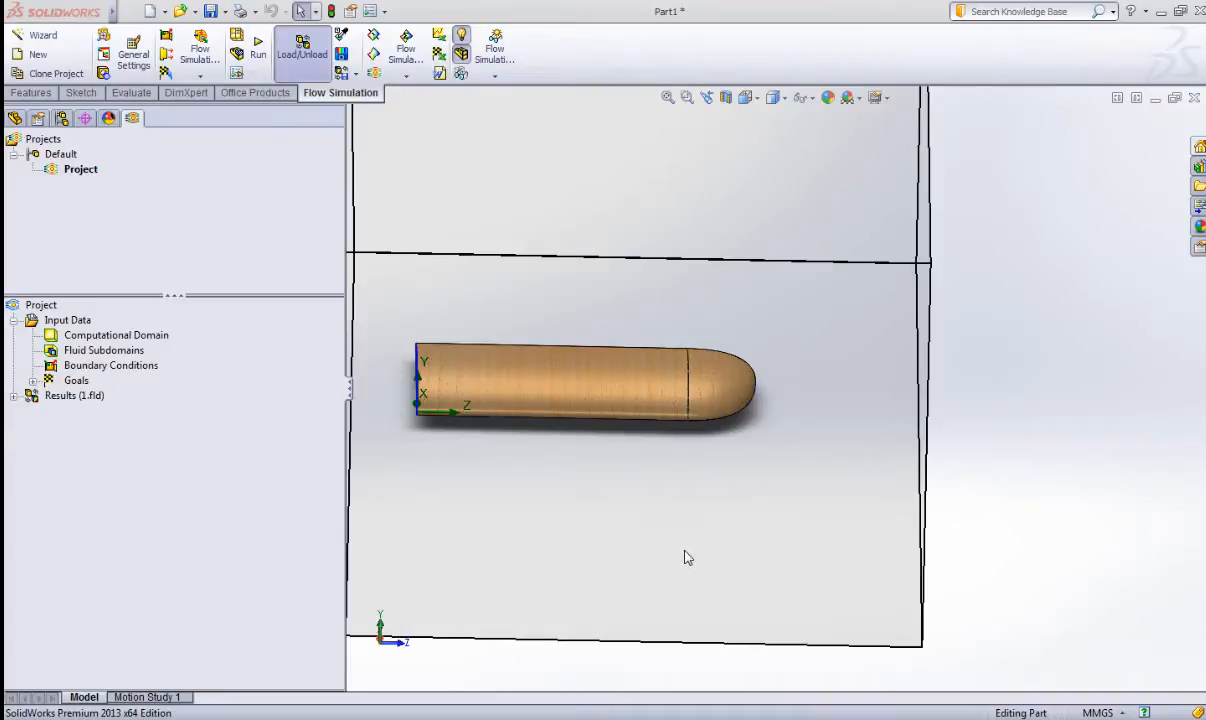
# Insert a new cut plot in the loaded results of the project.
pyautogui.click(745, 97)
pyautogui.click(767, 160)
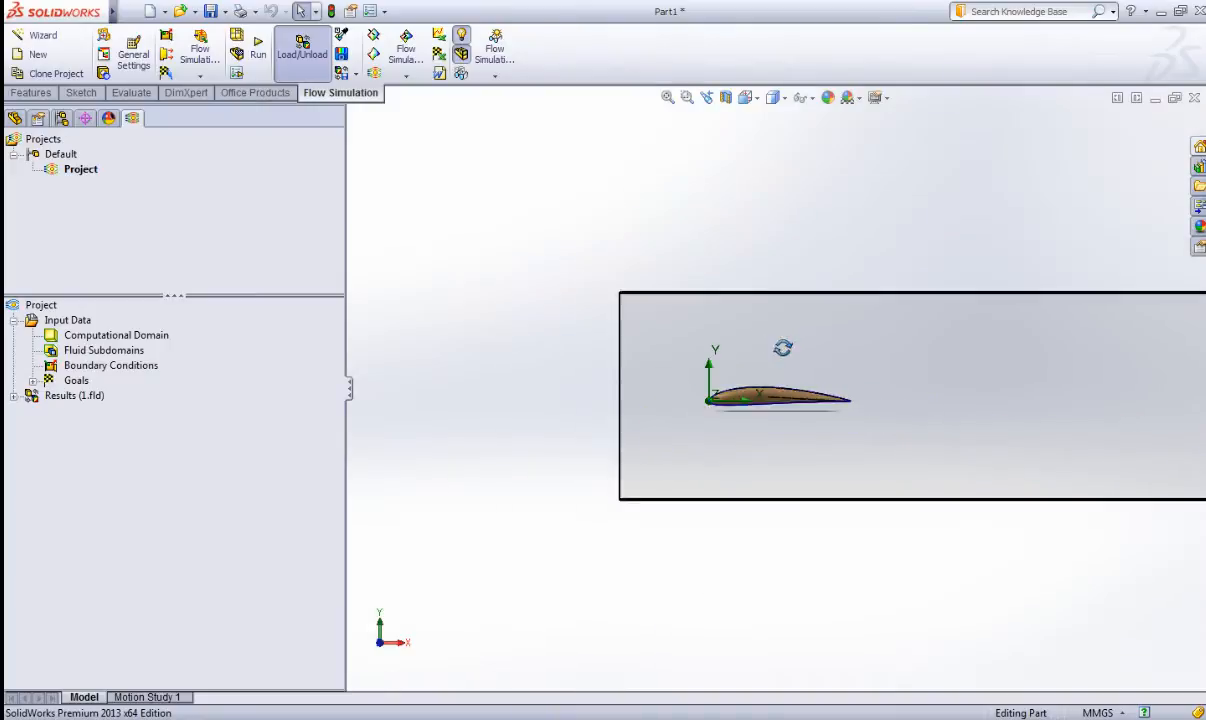
pyautogui.moveTo(783, 347); pyautogui.dragTo(741, 341, button='middle')
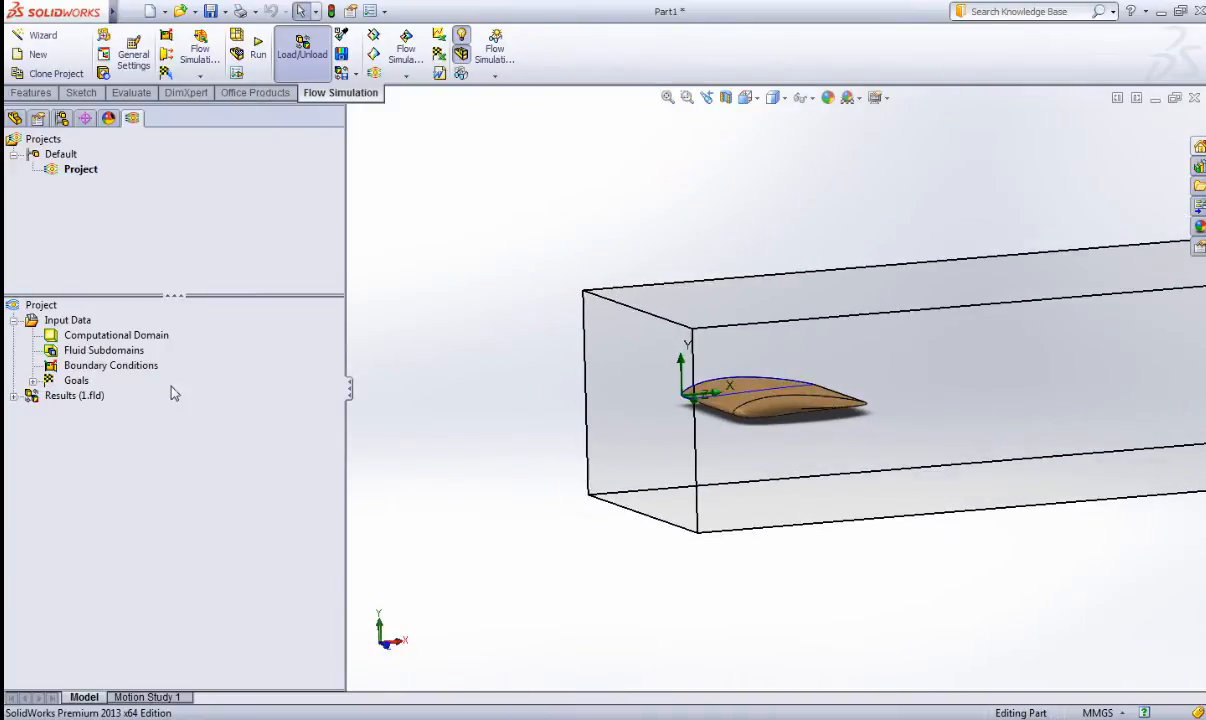
pyautogui.click(14, 396)
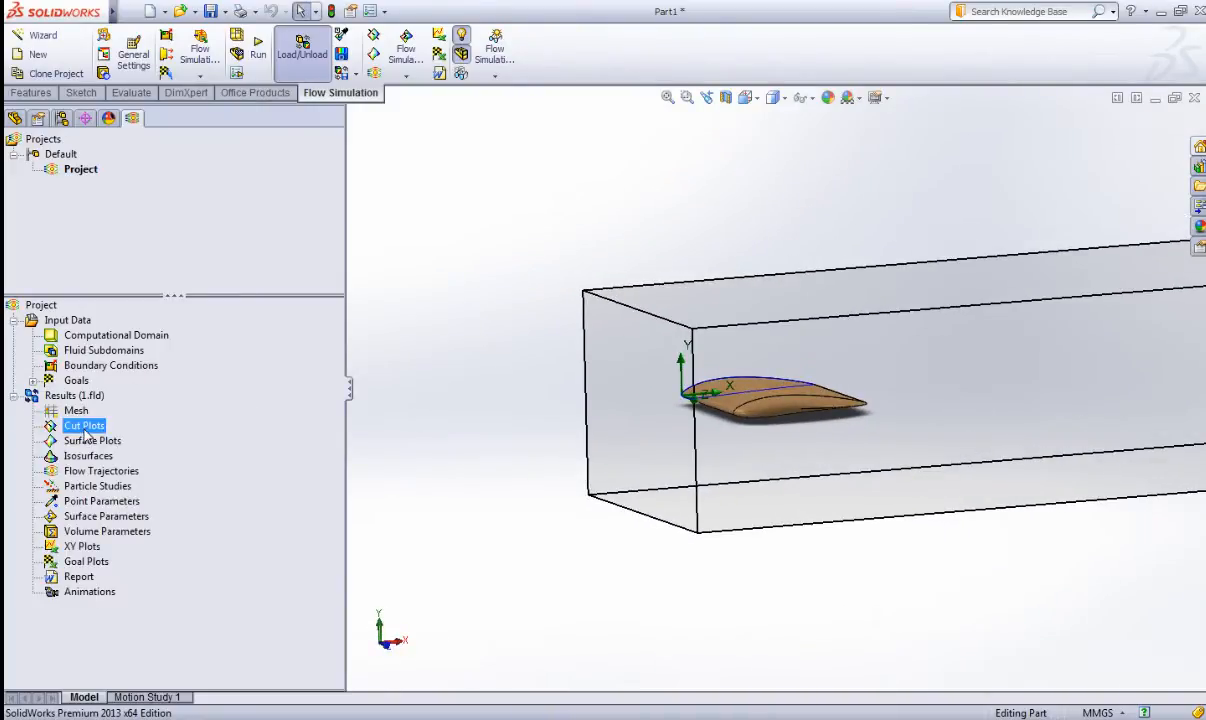
pyautogui.rightClick(86, 426)
pyautogui.click(122, 438)
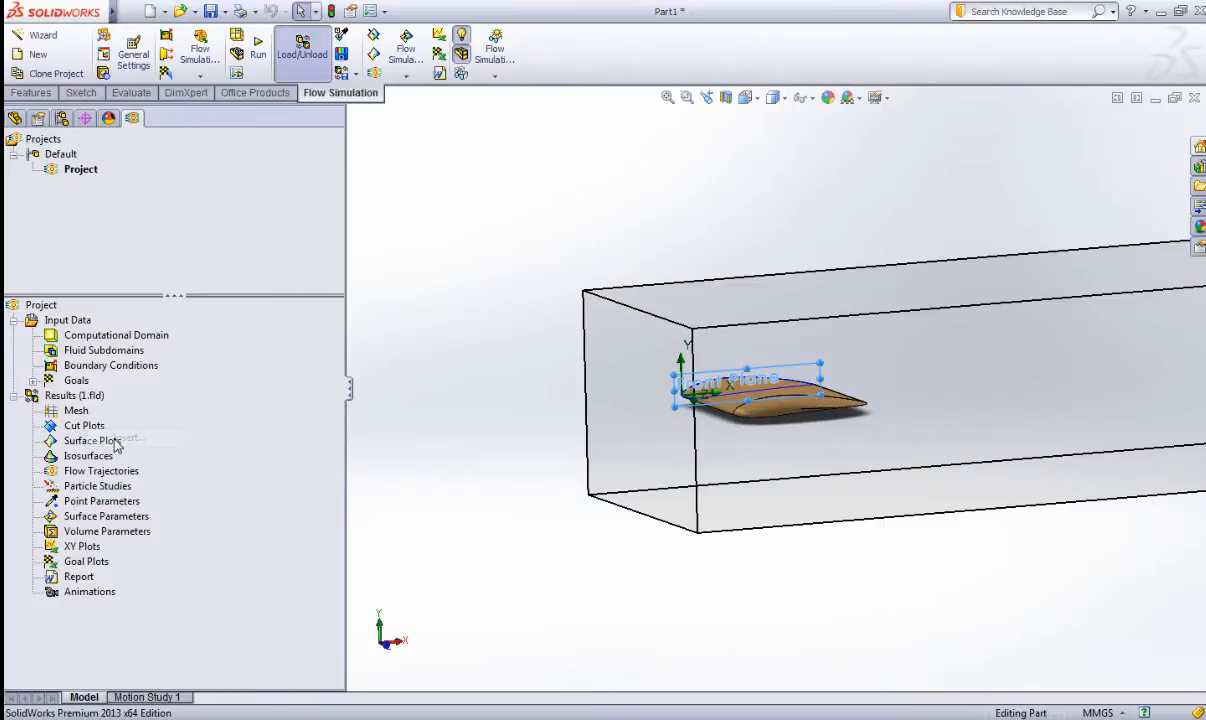
# Place the cut plot on the wing's flat end face and display Pressure contours with 255 levels.
pyautogui.moveTo(447, 371); pyautogui.dragTo(527, 396, button='middle')
pyautogui.moveTo(820, 336); pyautogui.dragTo(838, 343)
pyautogui.moveTo(905, 395); pyautogui.dragTo(917, 325, button='middle')
pyautogui.click(96, 206)
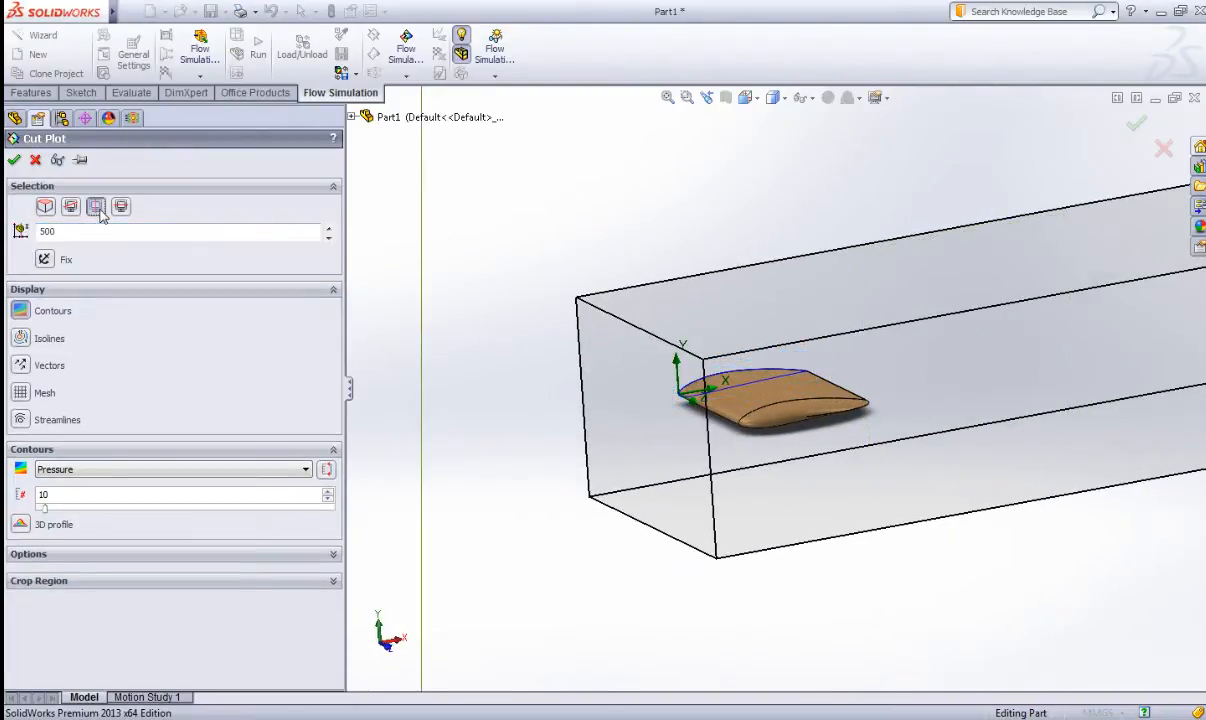
pyautogui.click(121, 206)
pyautogui.click(47, 206)
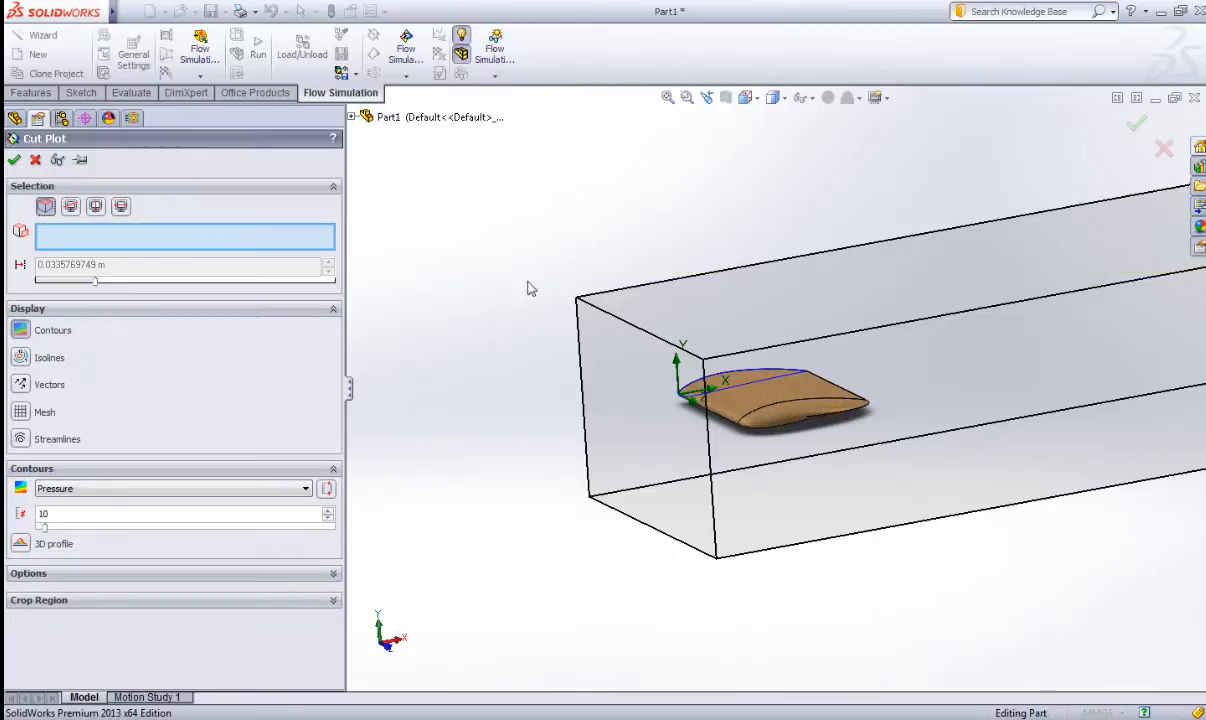
pyautogui.moveTo(758, 402); pyautogui.dragTo(719, 380, button='middle')
pyautogui.click(722, 388)
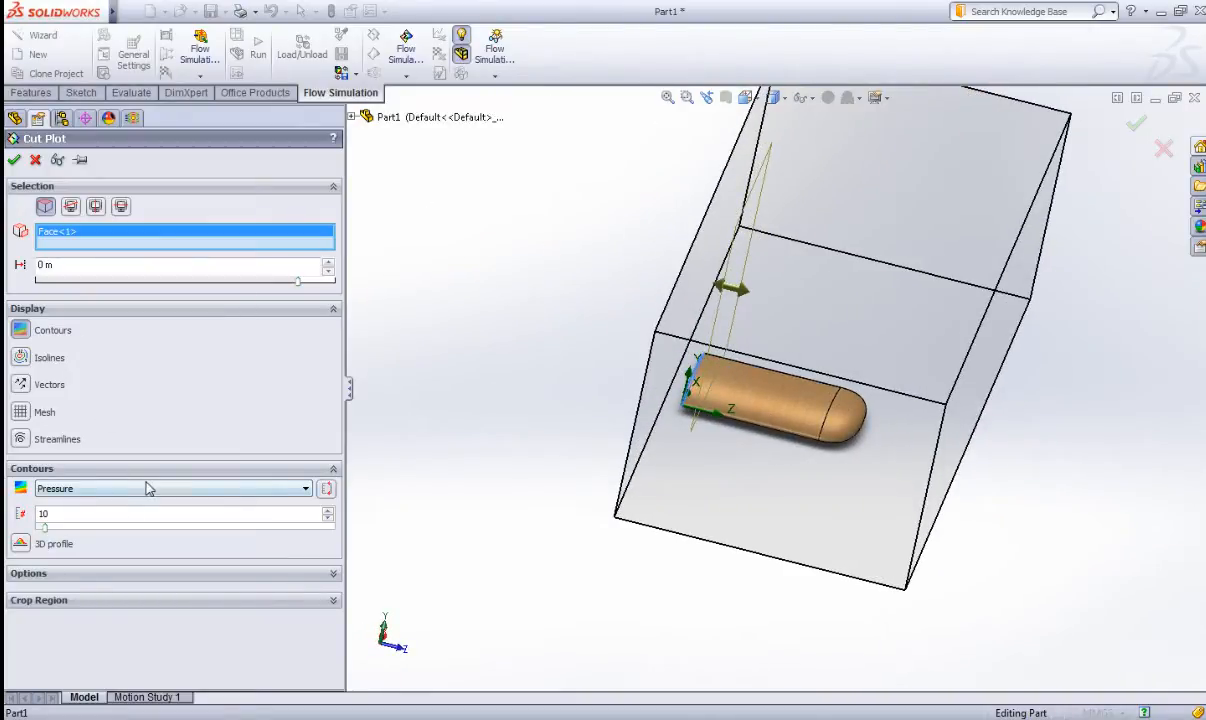
pyautogui.moveTo(45, 528); pyautogui.dragTo(330, 543)
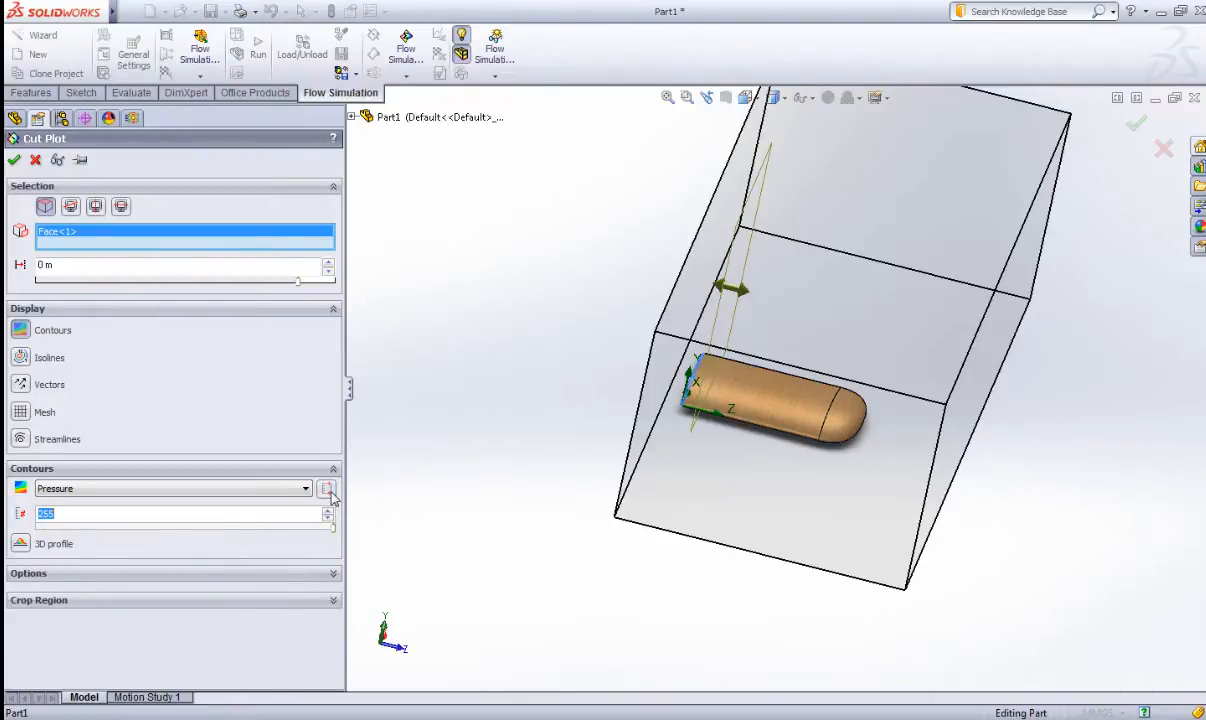
pyautogui.click(16, 162)
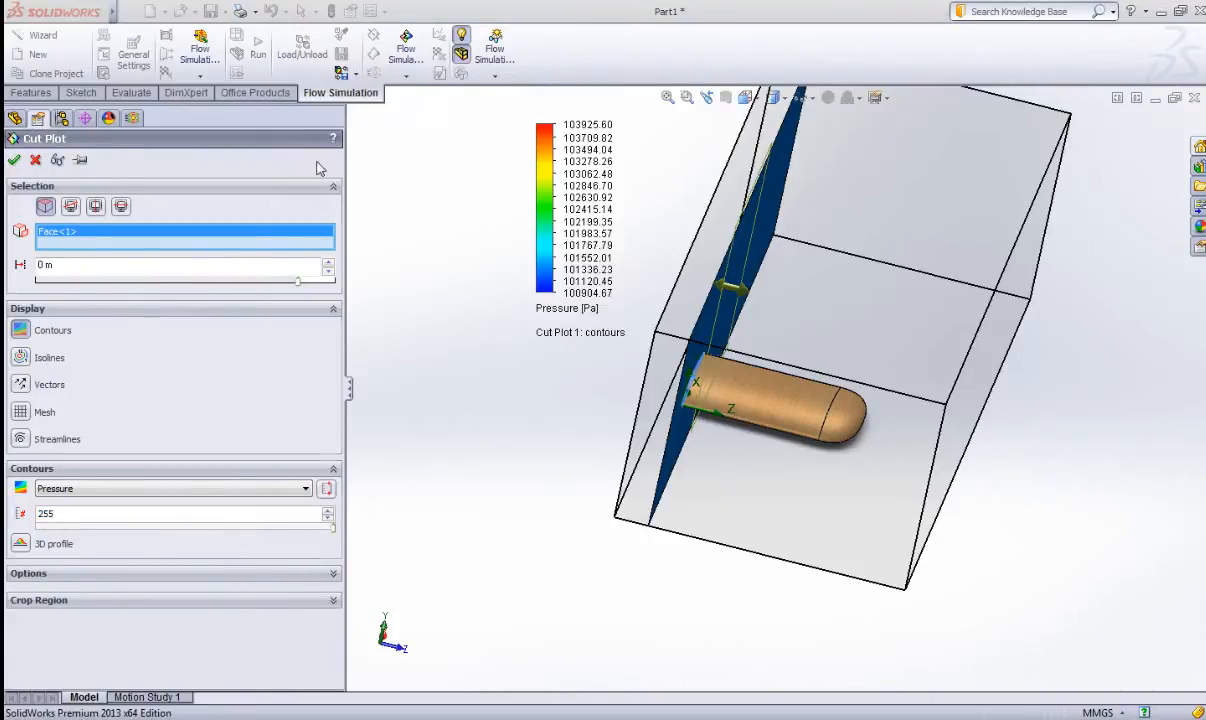
# Edit the pressure cut plot and fit its colour scale to the plot's own minimum and maximum.
pyautogui.moveTo(608, 302); pyautogui.dragTo(512, 264, button='middle')
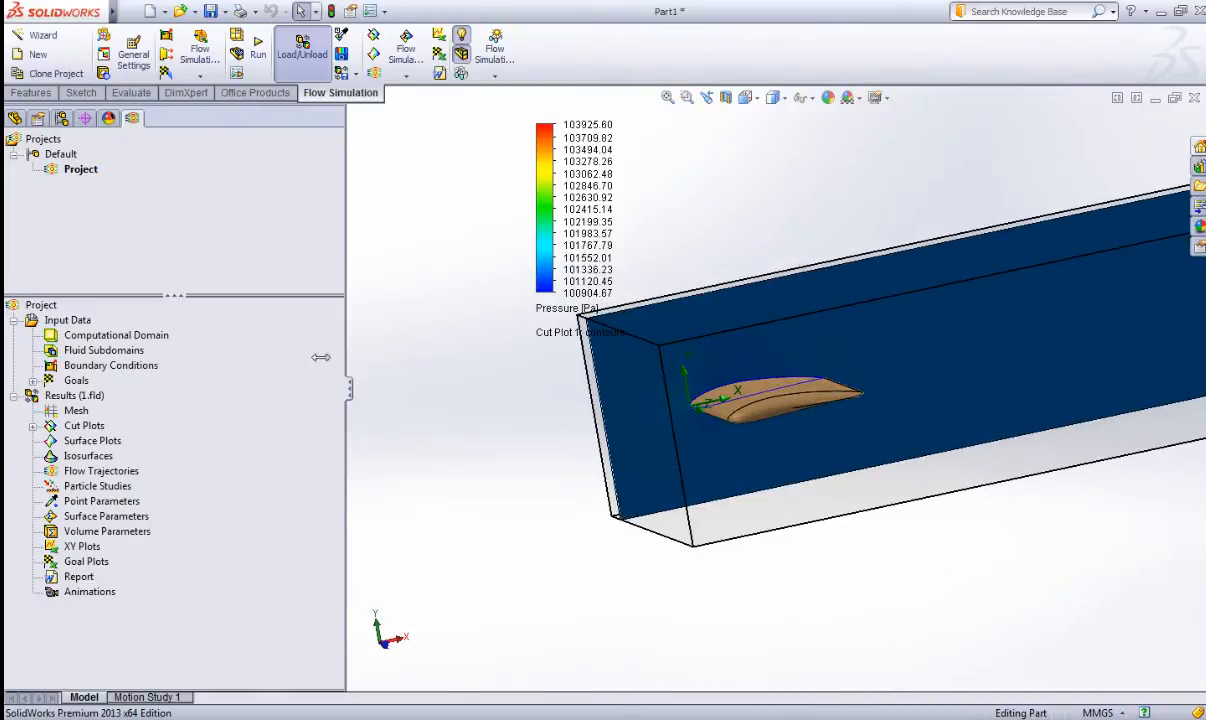
pyautogui.click(33, 426)
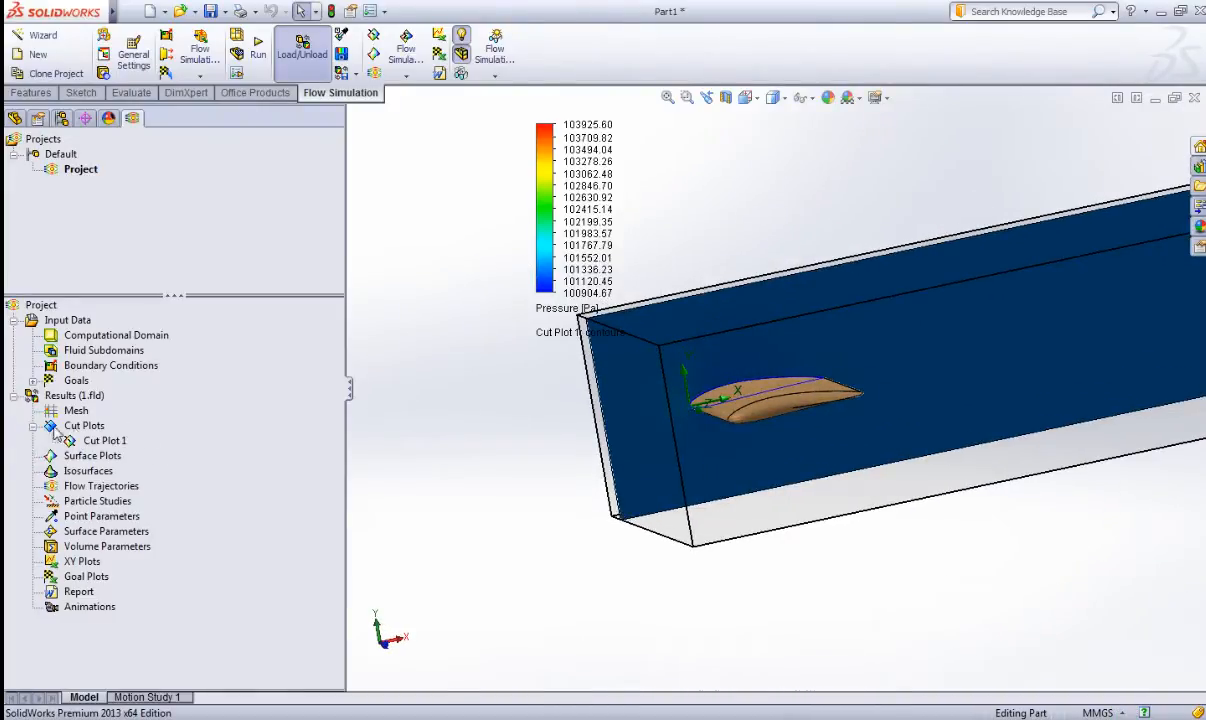
pyautogui.click(106, 442)
pyautogui.rightClick(113, 444)
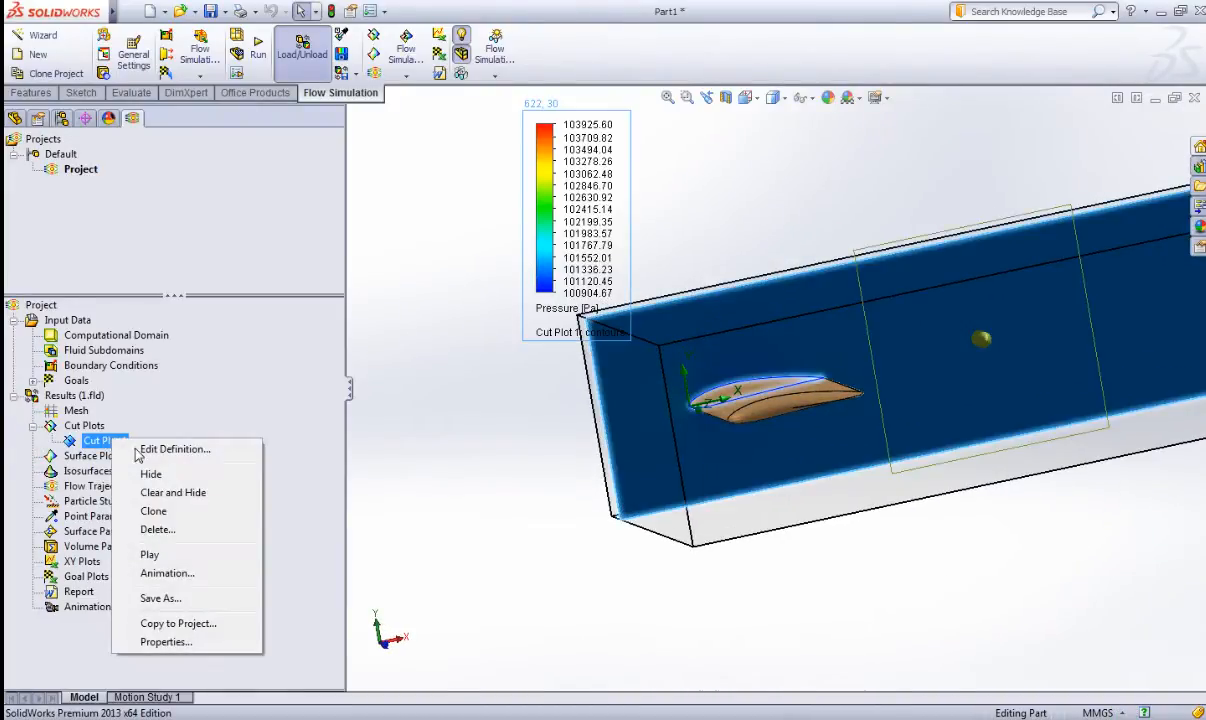
pyautogui.click(150, 448)
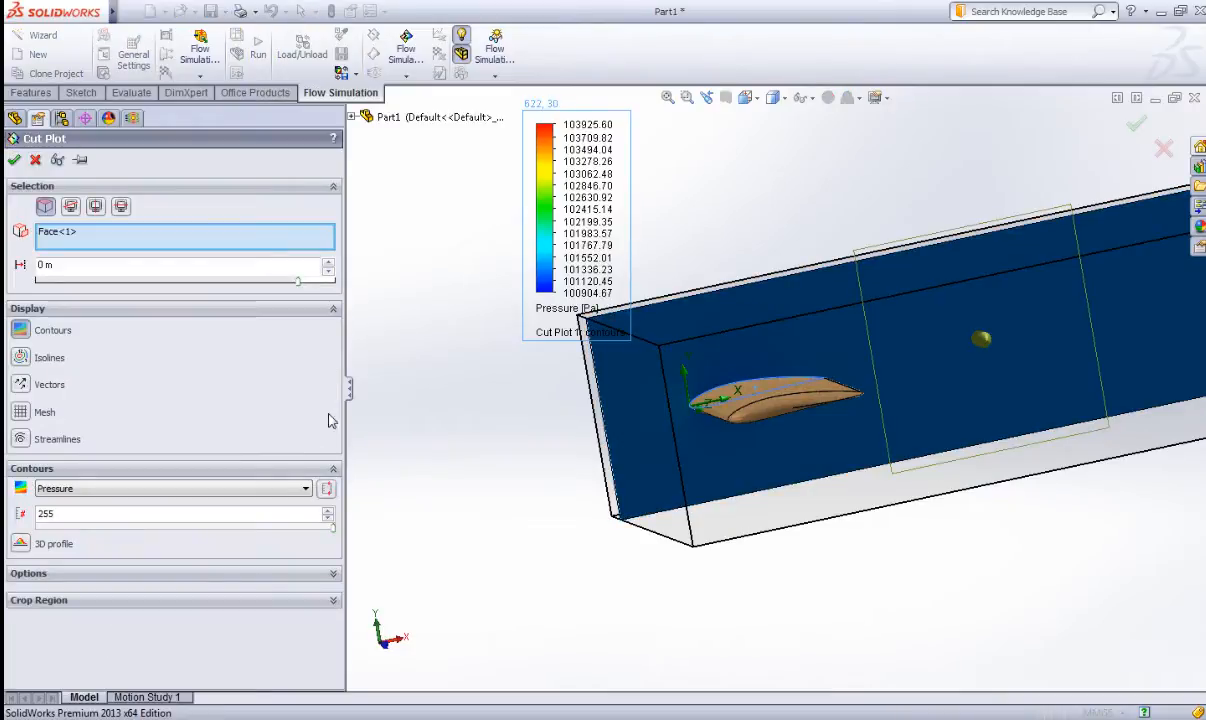
pyautogui.click(327, 490)
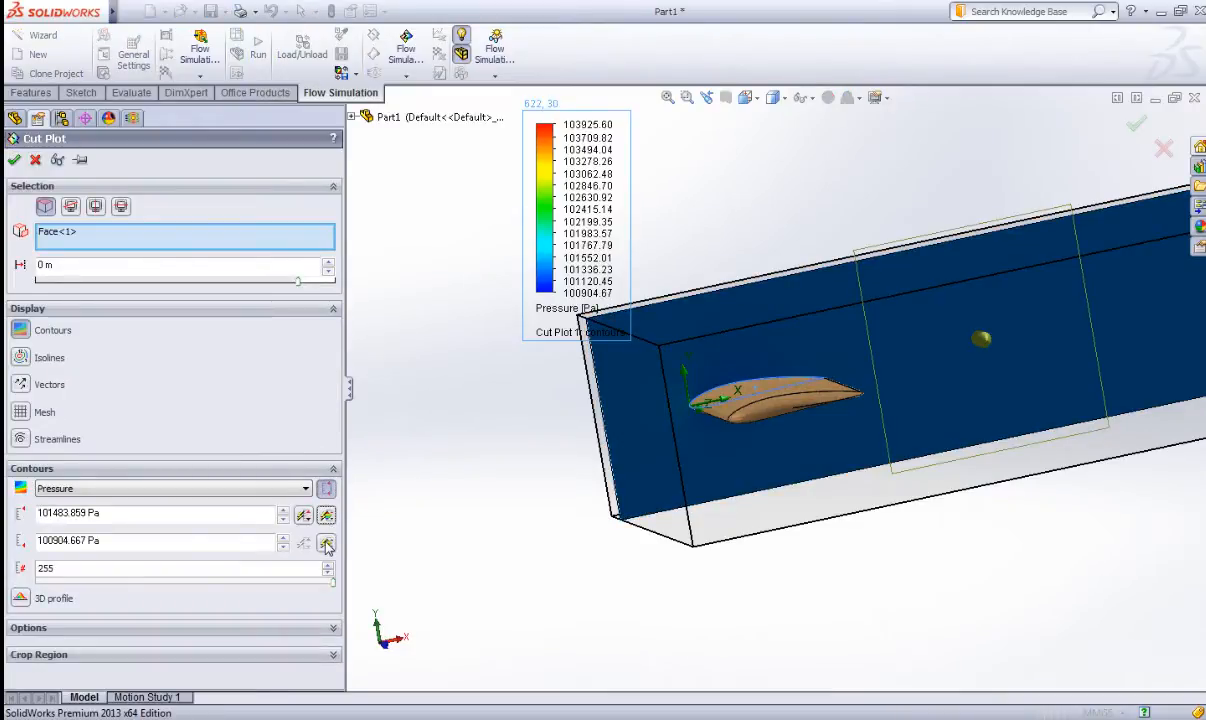
pyautogui.click(14, 160)
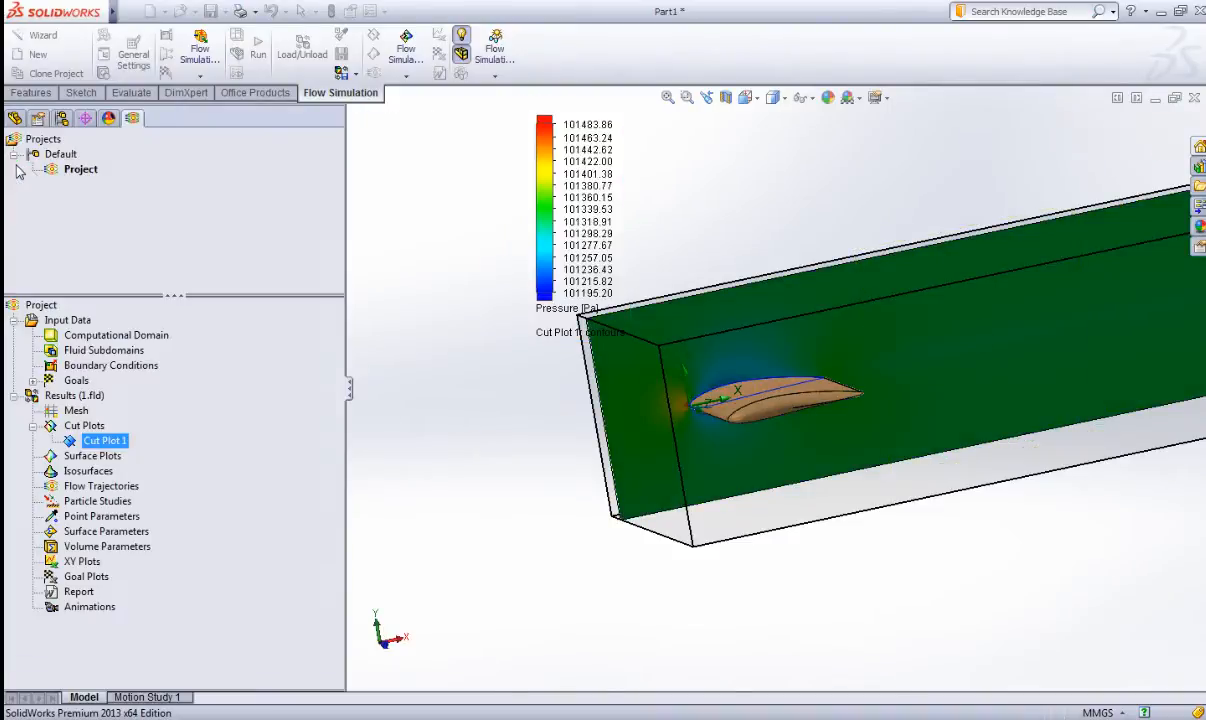
# Inspect the pressure around the airfoil section and move the cut plane from the flat end toward the middle of the wing.
pyautogui.moveTo(580, 355); pyautogui.dragTo(810, 432, button='middle')
pyautogui.scroll(2, 790, 390)
pyautogui.scroll(-8, 780, 417)
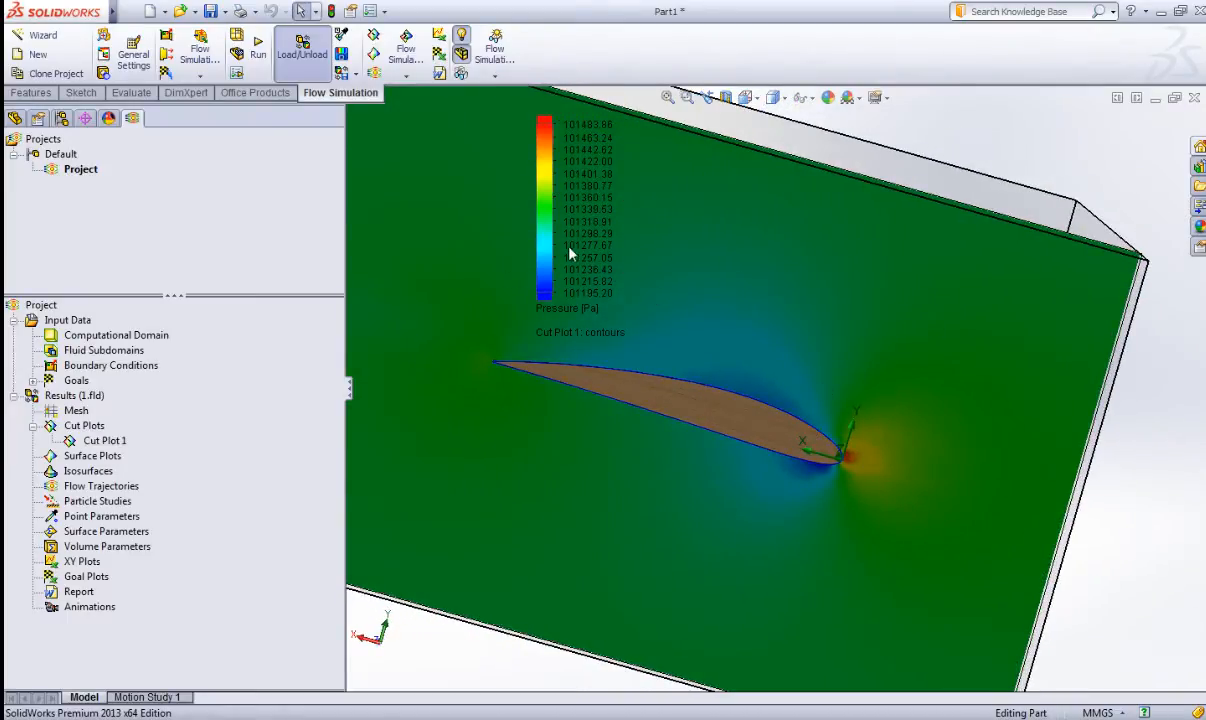
pyautogui.moveTo(697, 434); pyautogui.dragTo(538, 417, button='middle')
pyautogui.press('f')
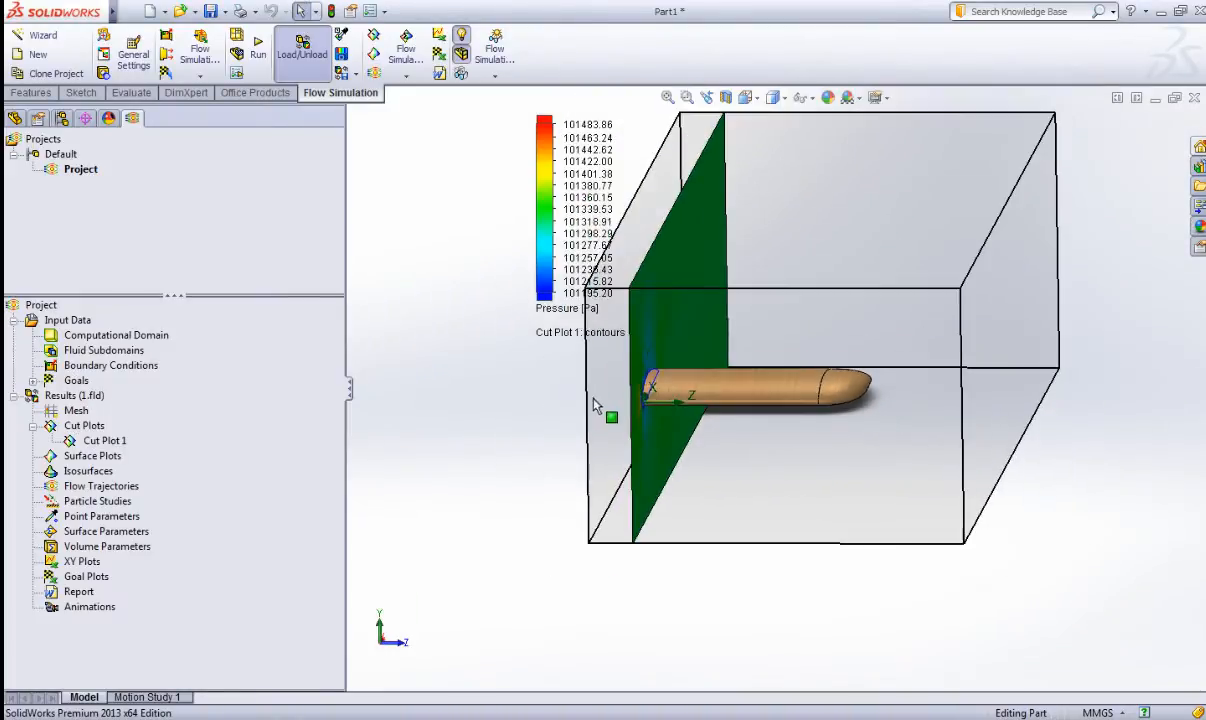
pyautogui.click(98, 440)
pyautogui.click(659, 305)
pyautogui.click(112, 441)
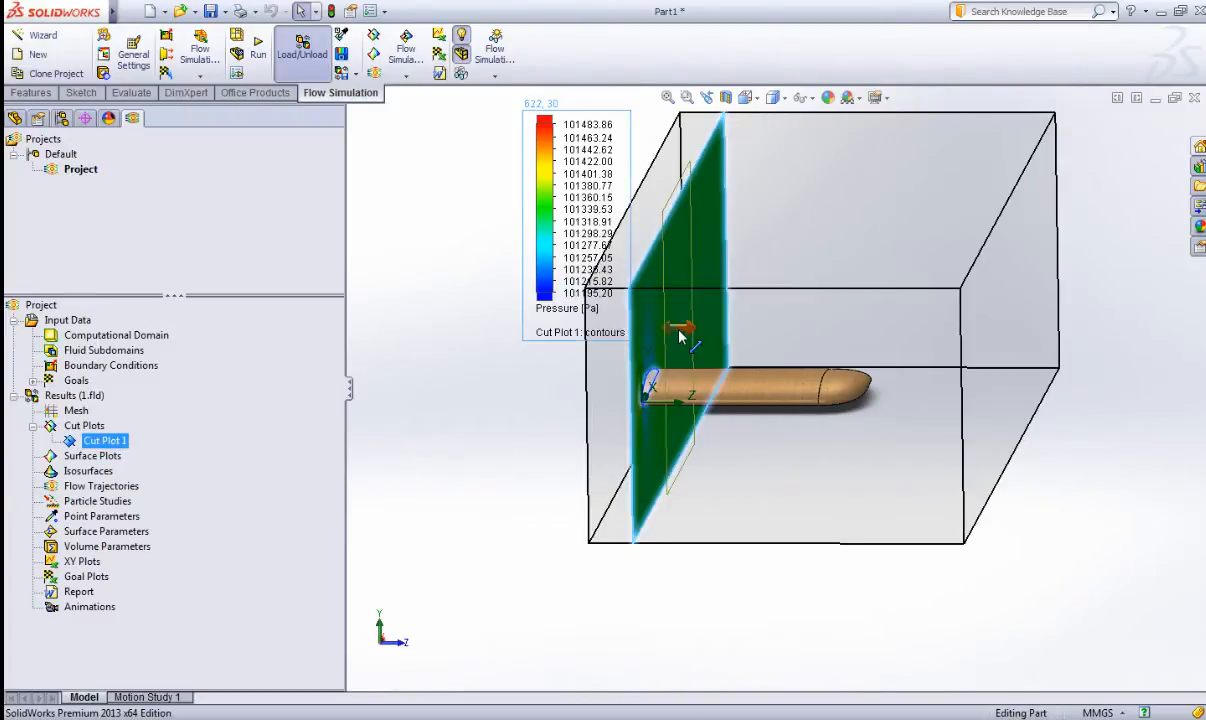
pyautogui.moveTo(679, 338); pyautogui.dragTo(770, 345)
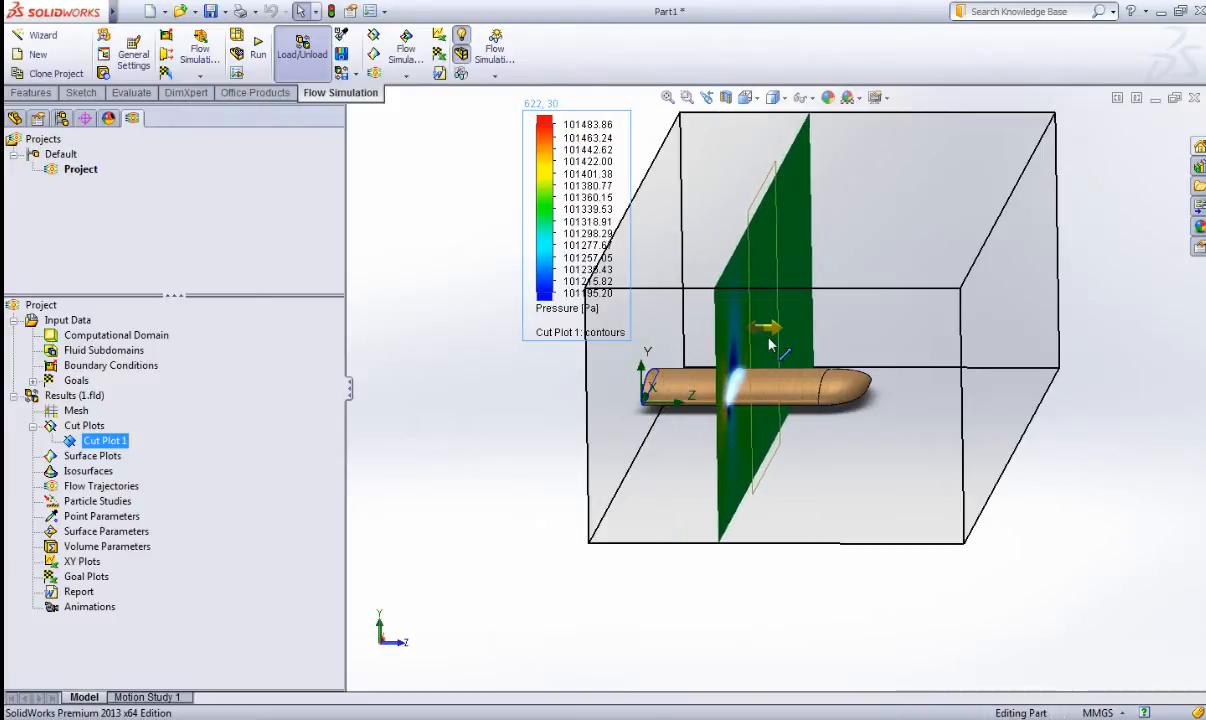
# Shift the cut plane slightly back toward the wing's flat end and move the pressure legend clear of the flow domain.
pyautogui.moveTo(888, 350); pyautogui.dragTo(803, 366, button='middle')
pyautogui.moveTo(762, 388); pyautogui.dragTo(805, 376, button='middle')
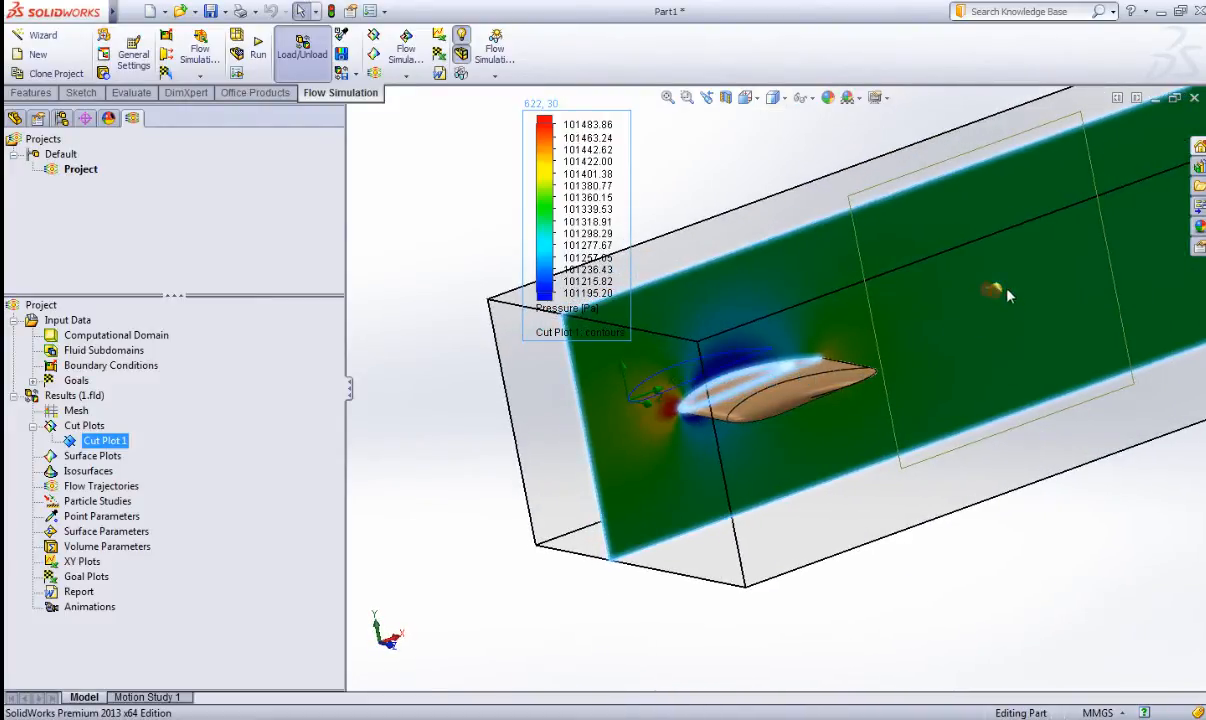
pyautogui.moveTo(1000, 288)
pyautogui.mouseDown()
pyautogui.moveTo(1027, 295)
pyautogui.moveTo(985, 289)
pyautogui.mouseUp()
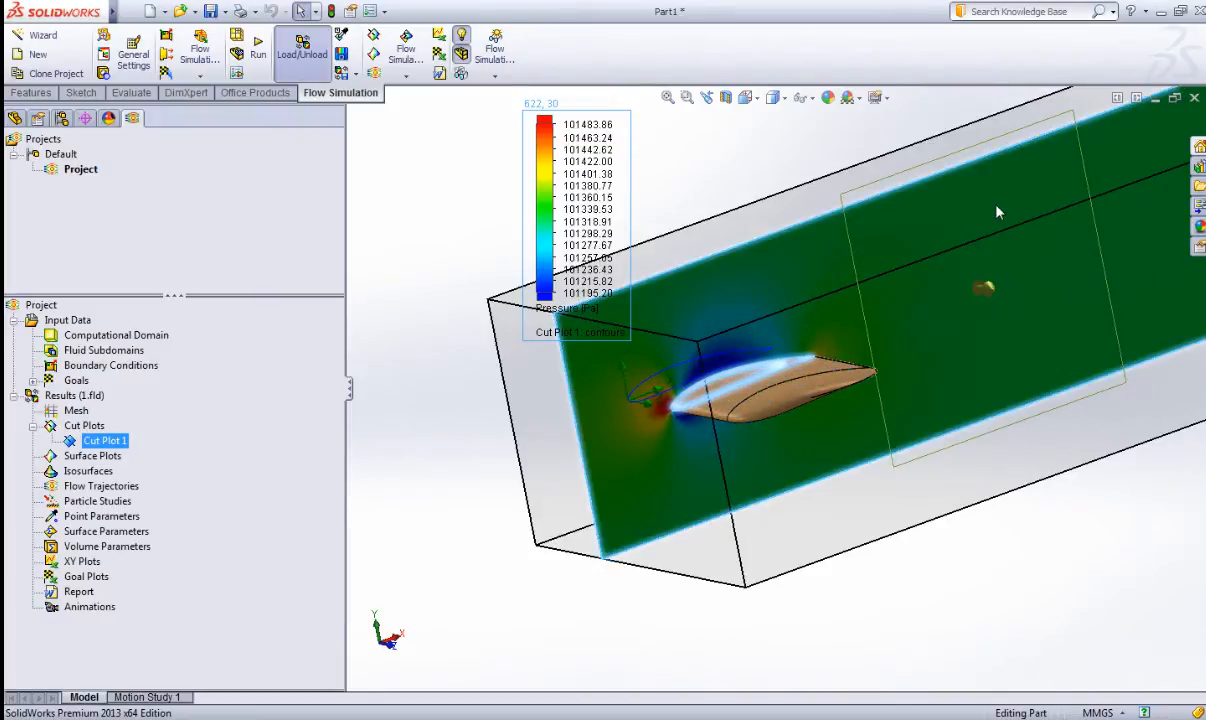
pyautogui.click(735, 178)
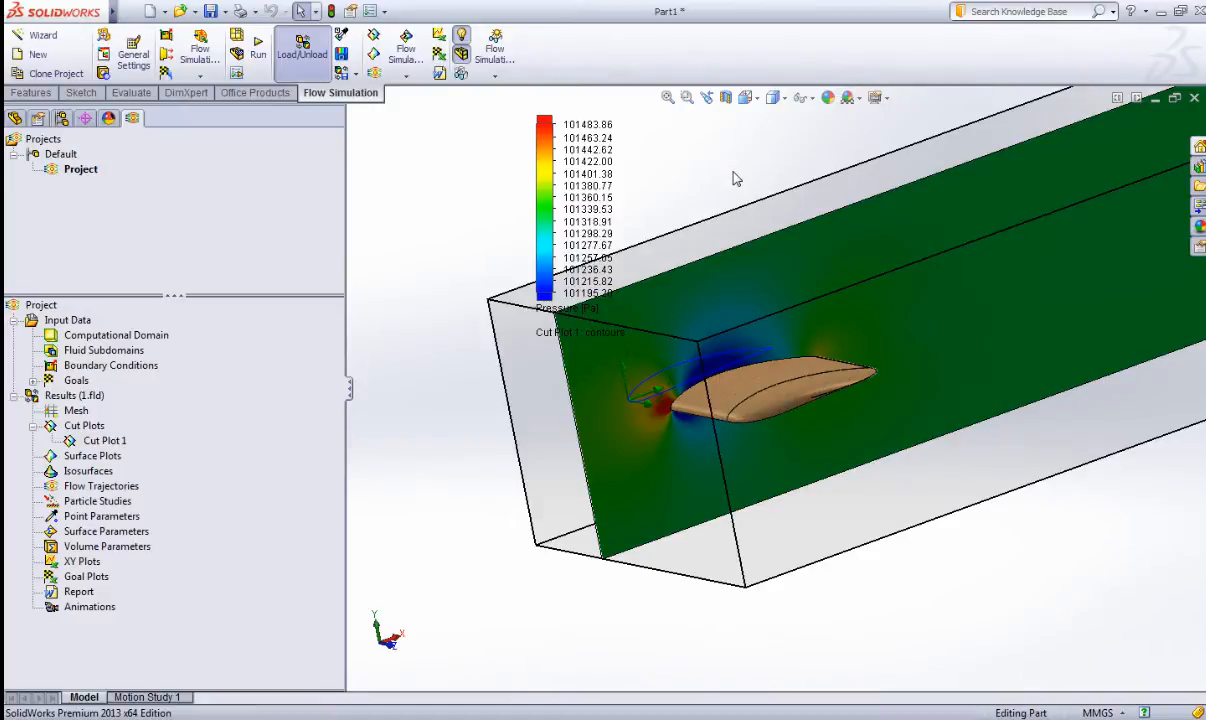
pyautogui.moveTo(735, 178); pyautogui.dragTo(684, 213, button='middle')
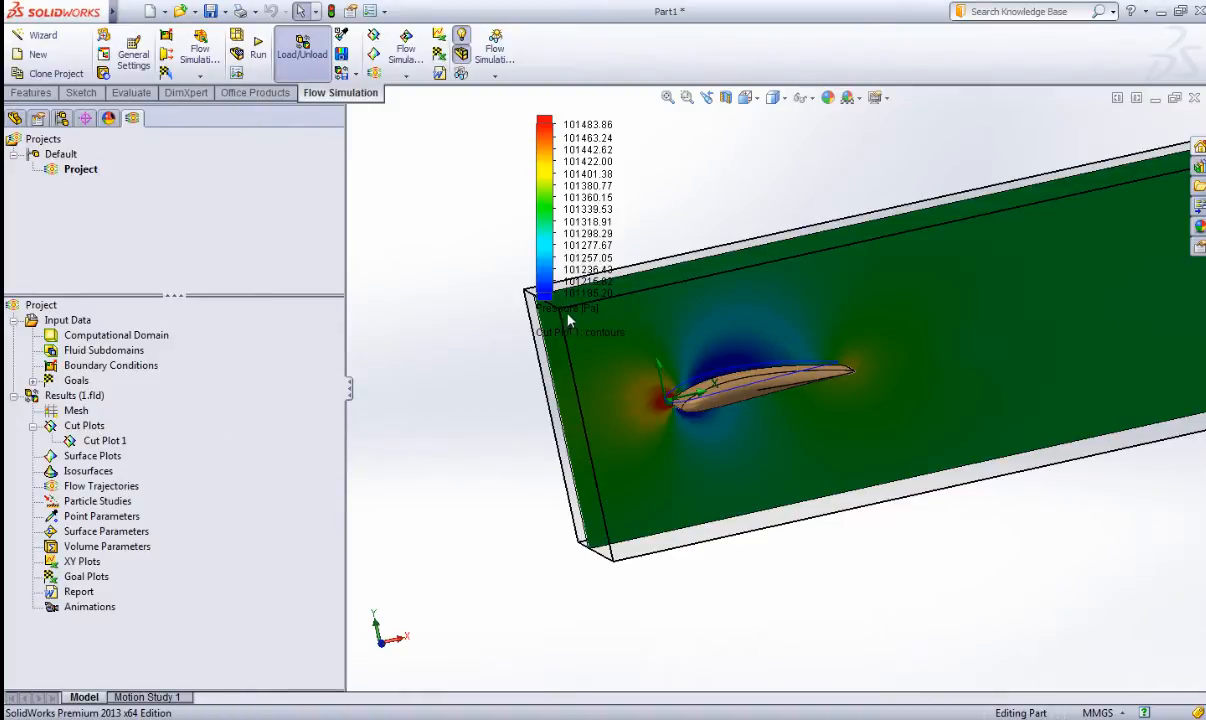
pyautogui.moveTo(567, 320); pyautogui.dragTo(447, 330)
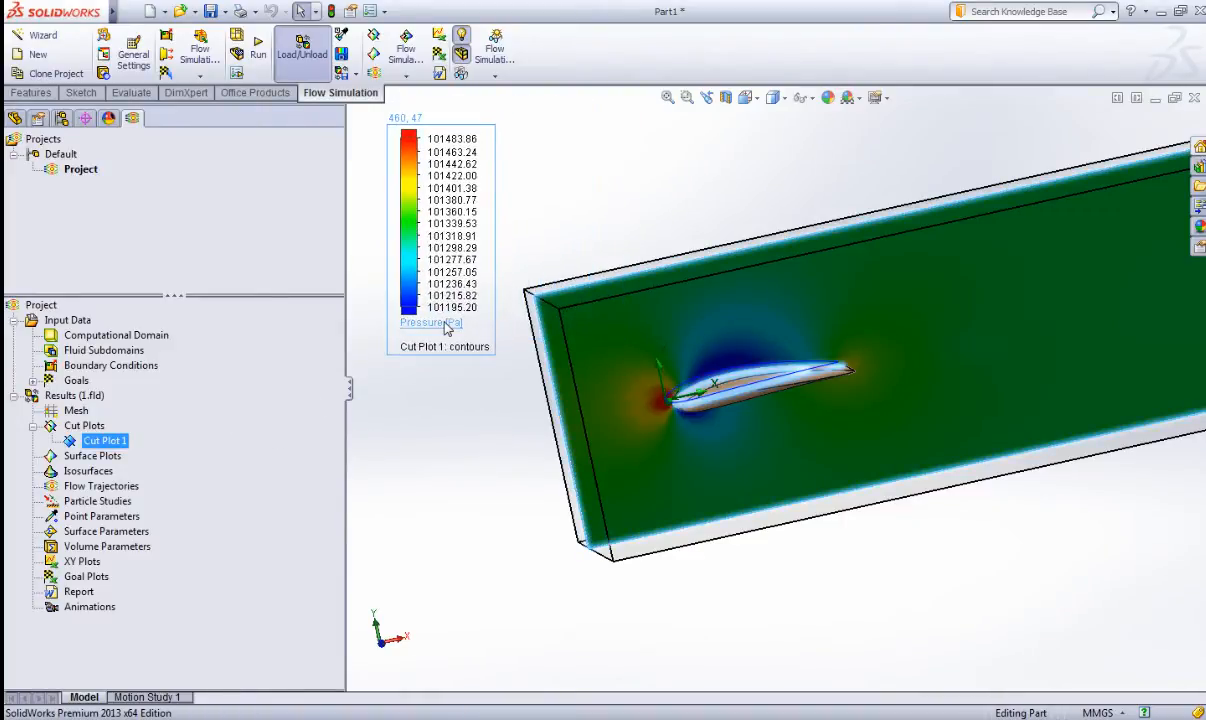
# Switch the cut plot's displayed parameter from Pressure to Velocity and view the airfoil section in the Front orientation.
pyautogui.click(447, 327)
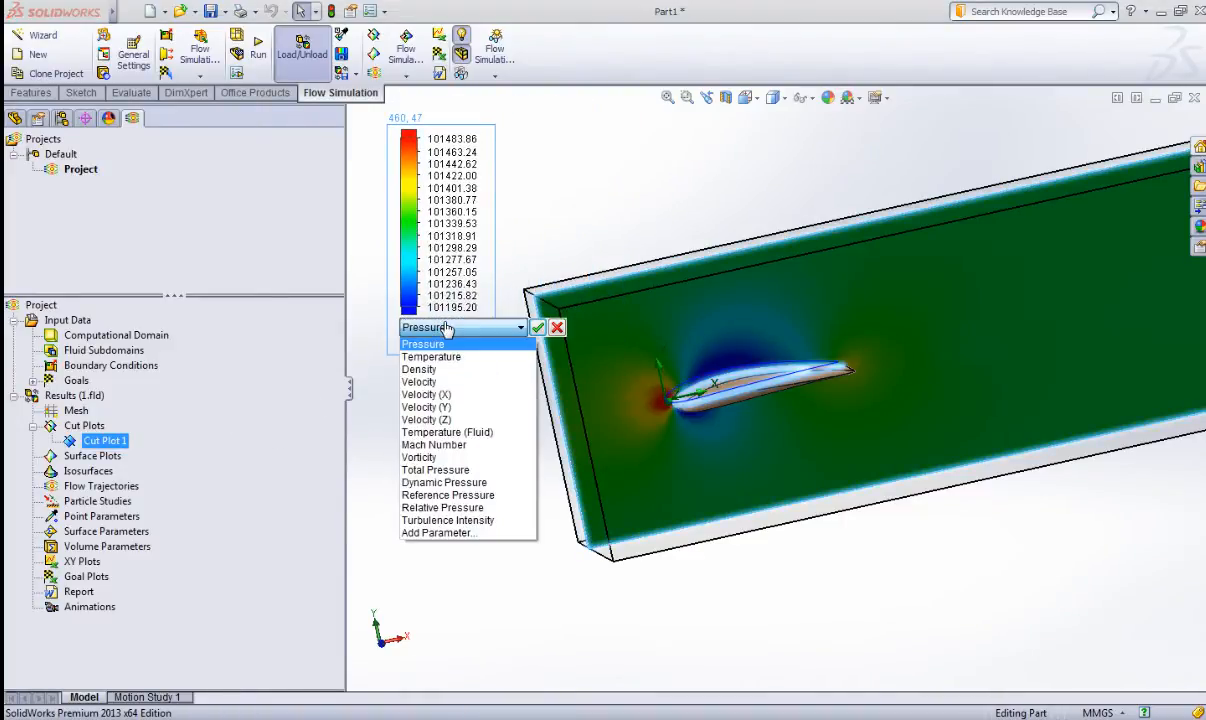
pyautogui.click(448, 384)
pyautogui.click(538, 329)
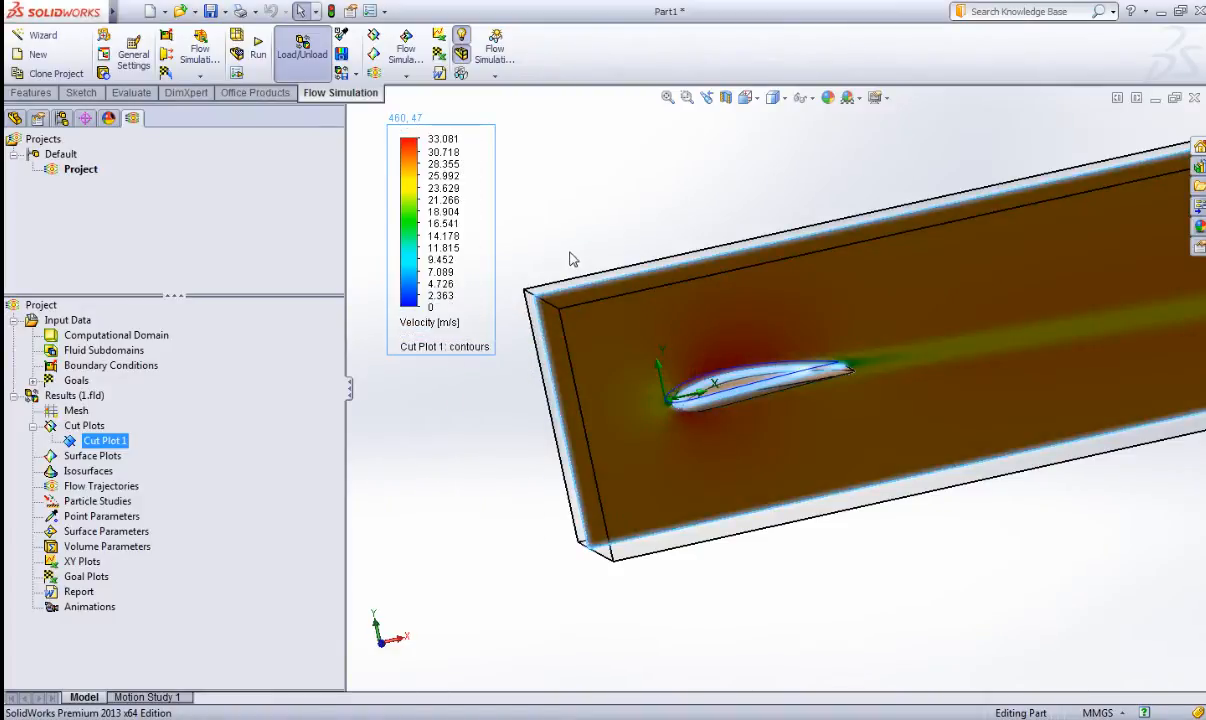
pyautogui.moveTo(570, 253)
pyautogui.mouseDown(button='middle')
pyautogui.moveTo(546, 221)
pyautogui.moveTo(567, 241)
pyautogui.mouseUp(button='middle')
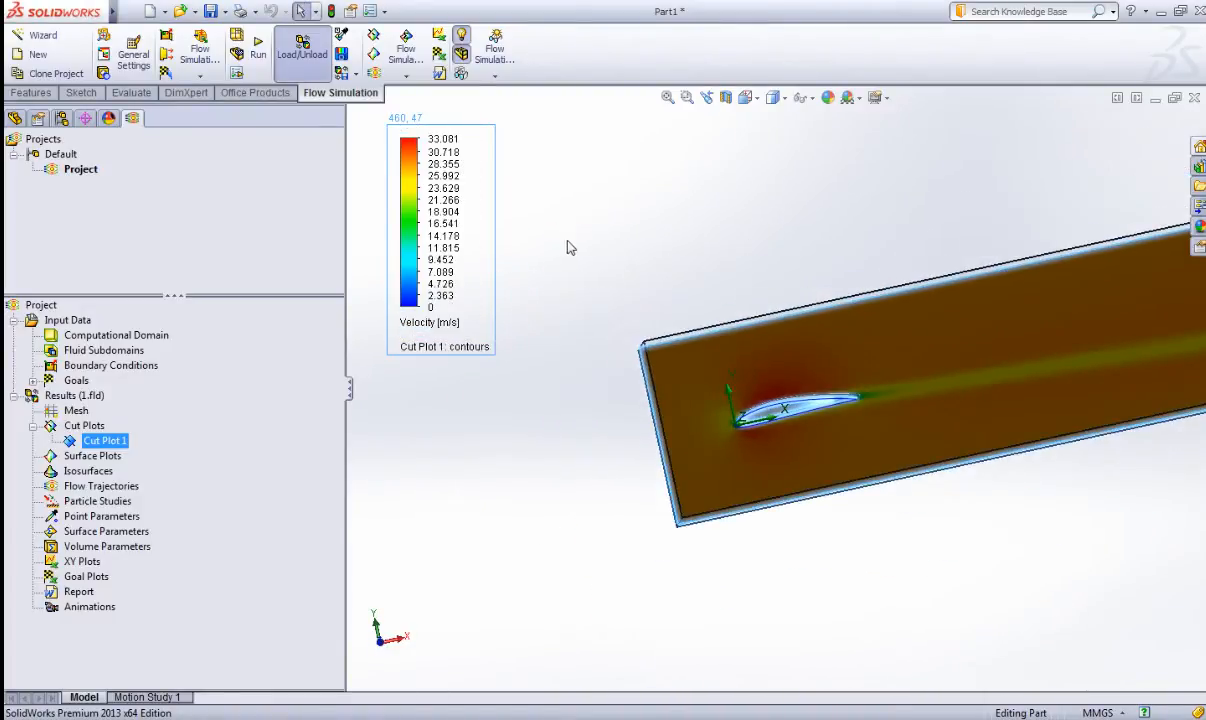
pyautogui.click(745, 97)
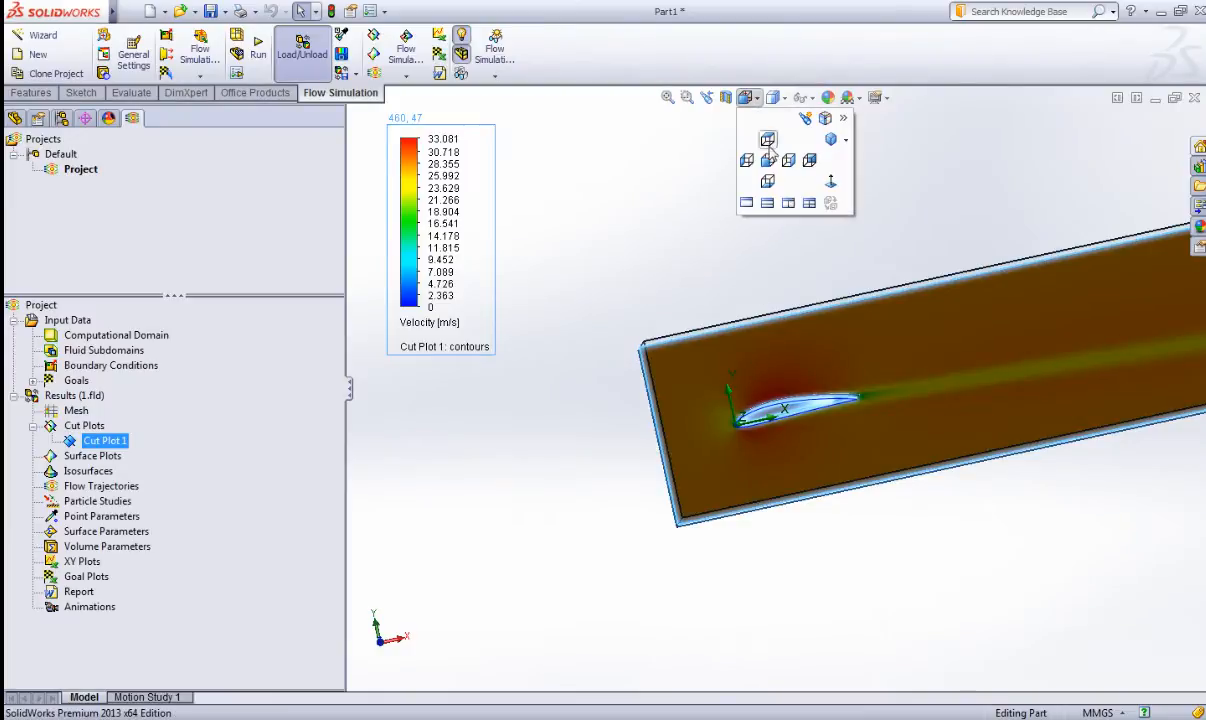
pyautogui.click(762, 150)
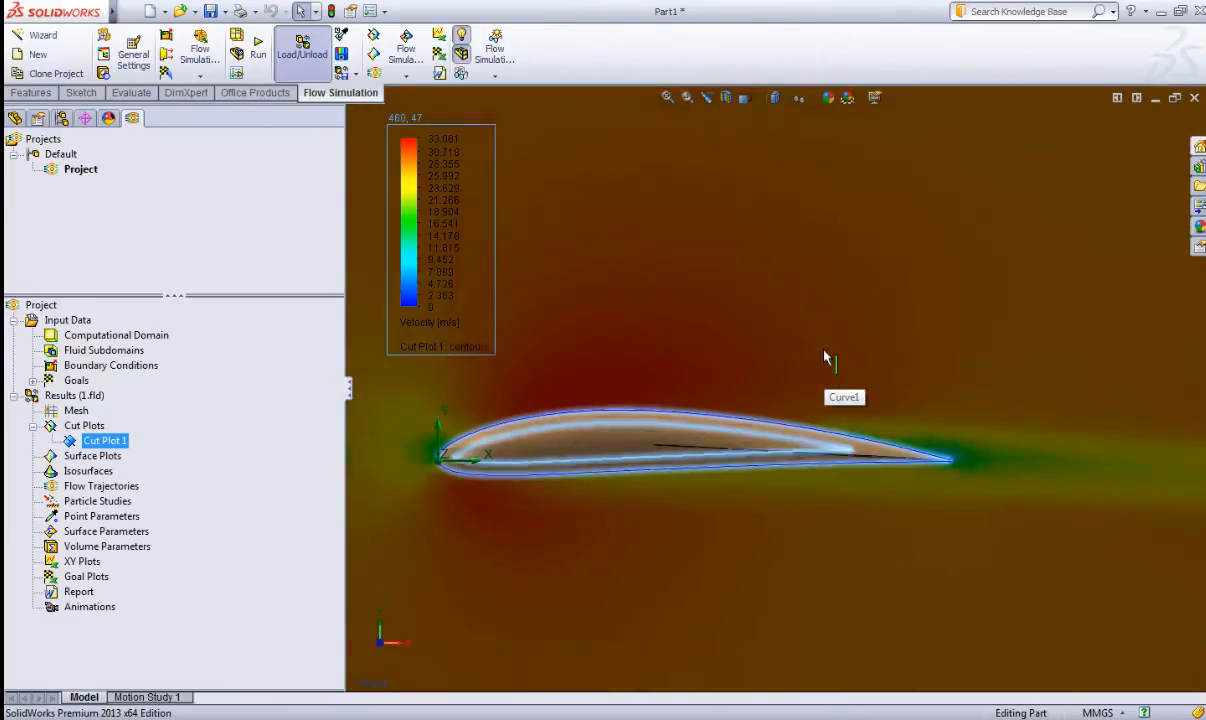
pyautogui.scroll(-3, 838, 364)
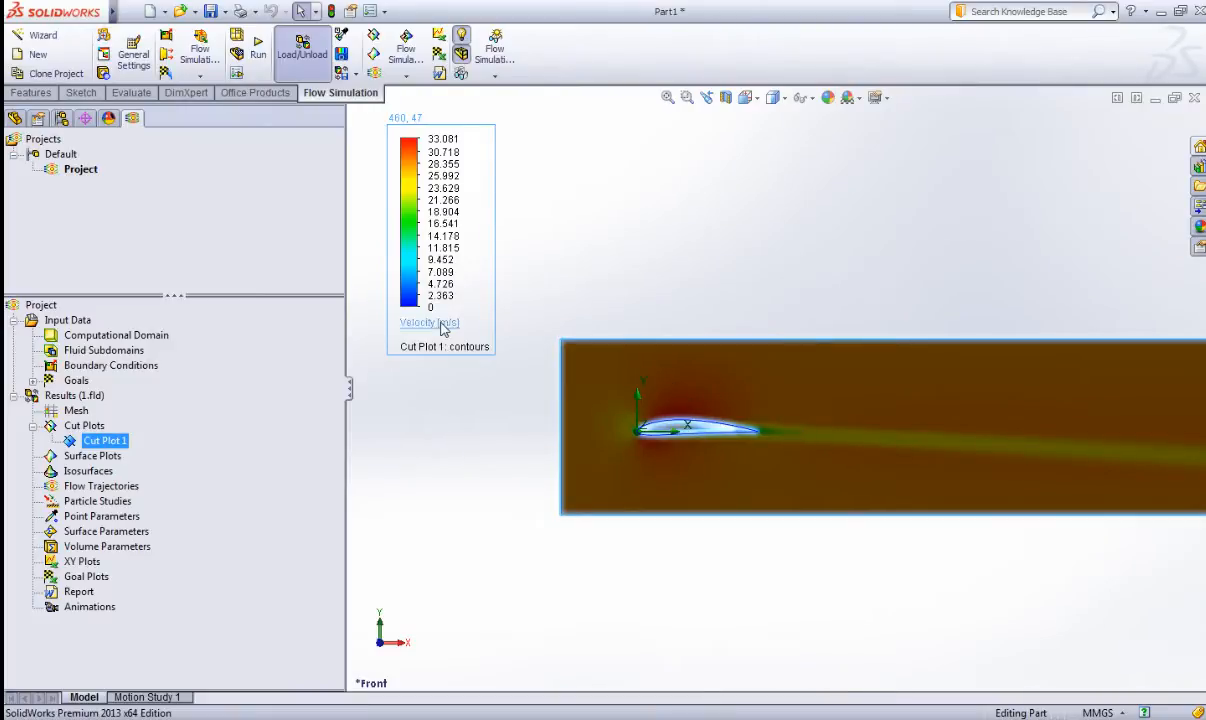
# Edit the velocity cut plot to add Streamlines to its contours and check the flow lines around the airfoil.
pyautogui.rightClick(87, 447)
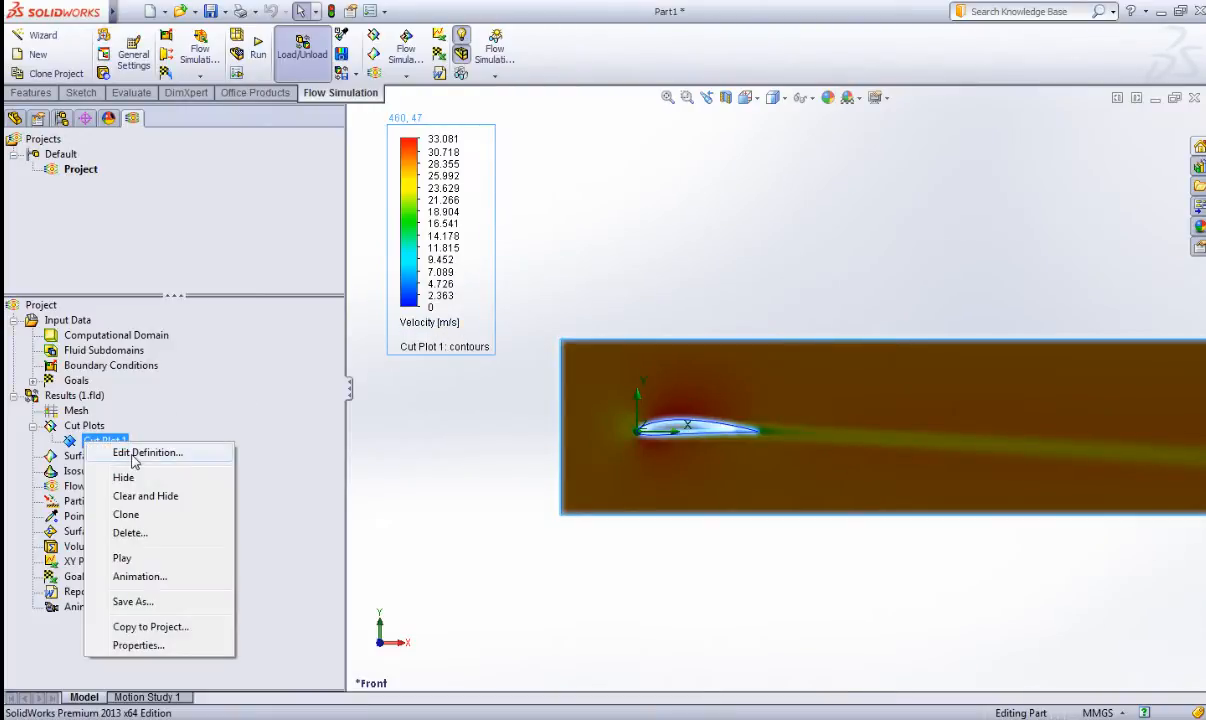
pyautogui.click(110, 455)
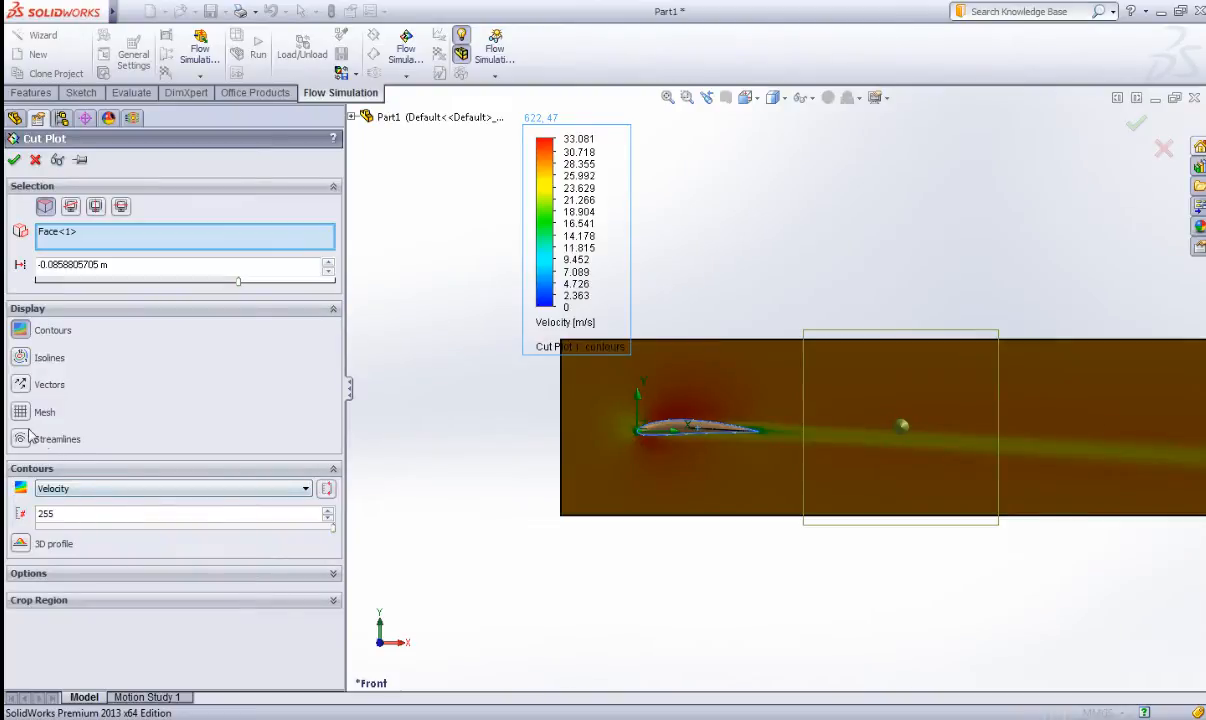
pyautogui.click(20, 440)
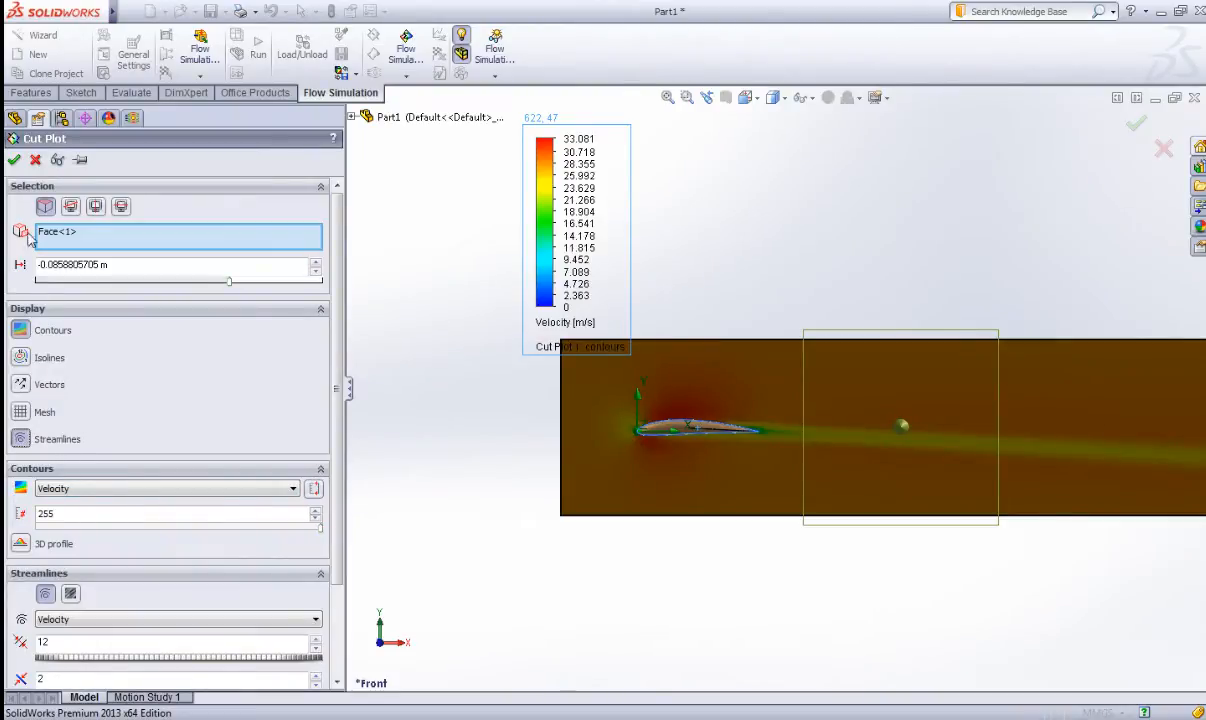
pyautogui.click(15, 162)
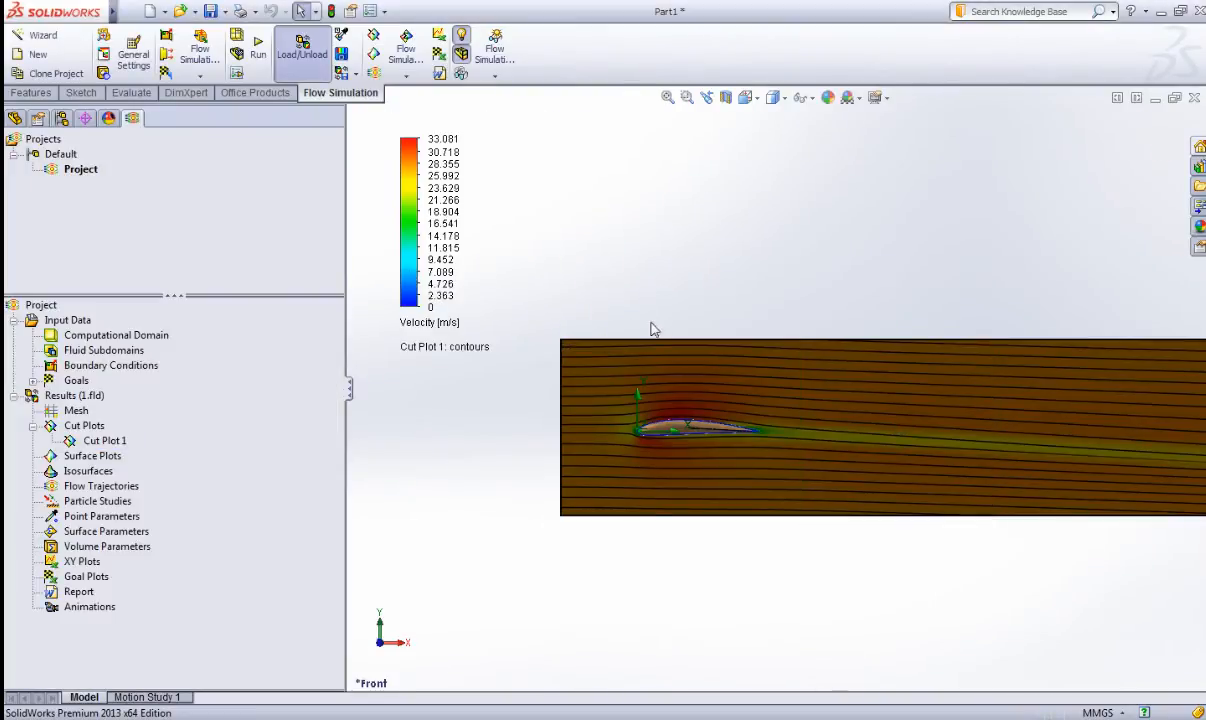
pyautogui.moveTo(680, 282)
pyautogui.mouseDown(button='middle')
pyautogui.moveTo(731, 298)
pyautogui.moveTo(673, 299)
pyautogui.mouseUp(button='middle')
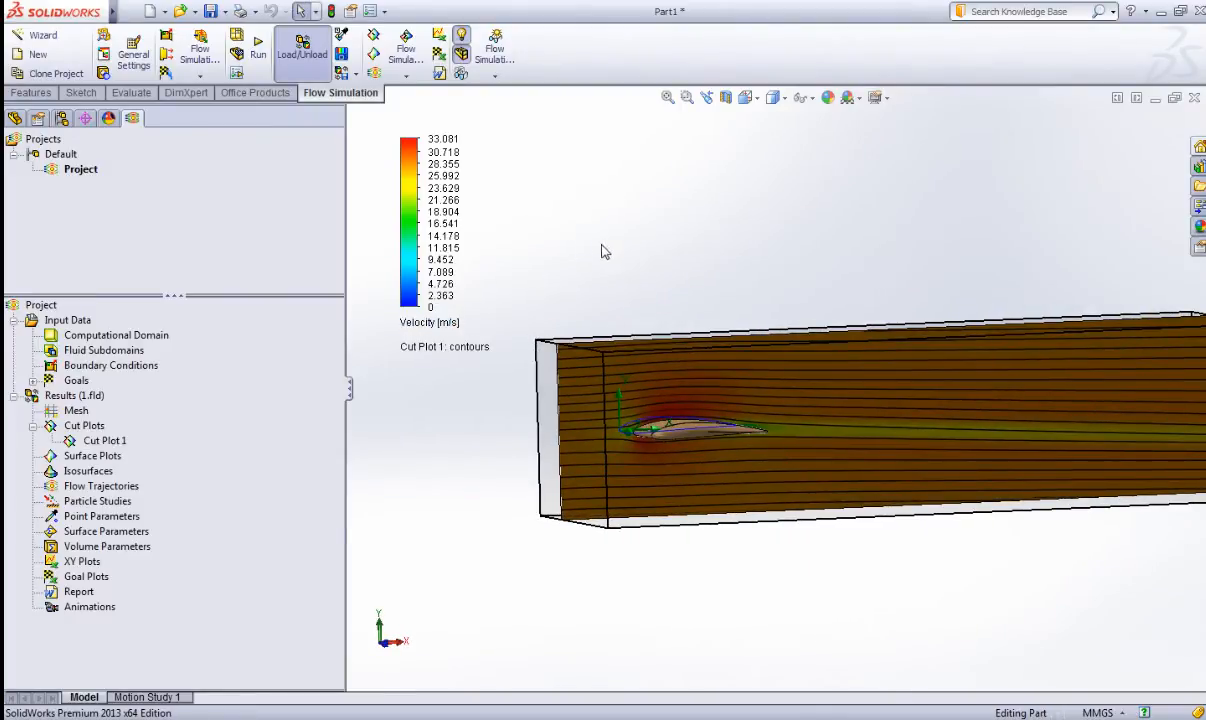
pyautogui.moveTo(603, 251)
pyautogui.mouseDown(button='middle')
pyautogui.moveTo(746, 259)
pyautogui.moveTo(584, 242)
pyautogui.mouseUp(button='middle')
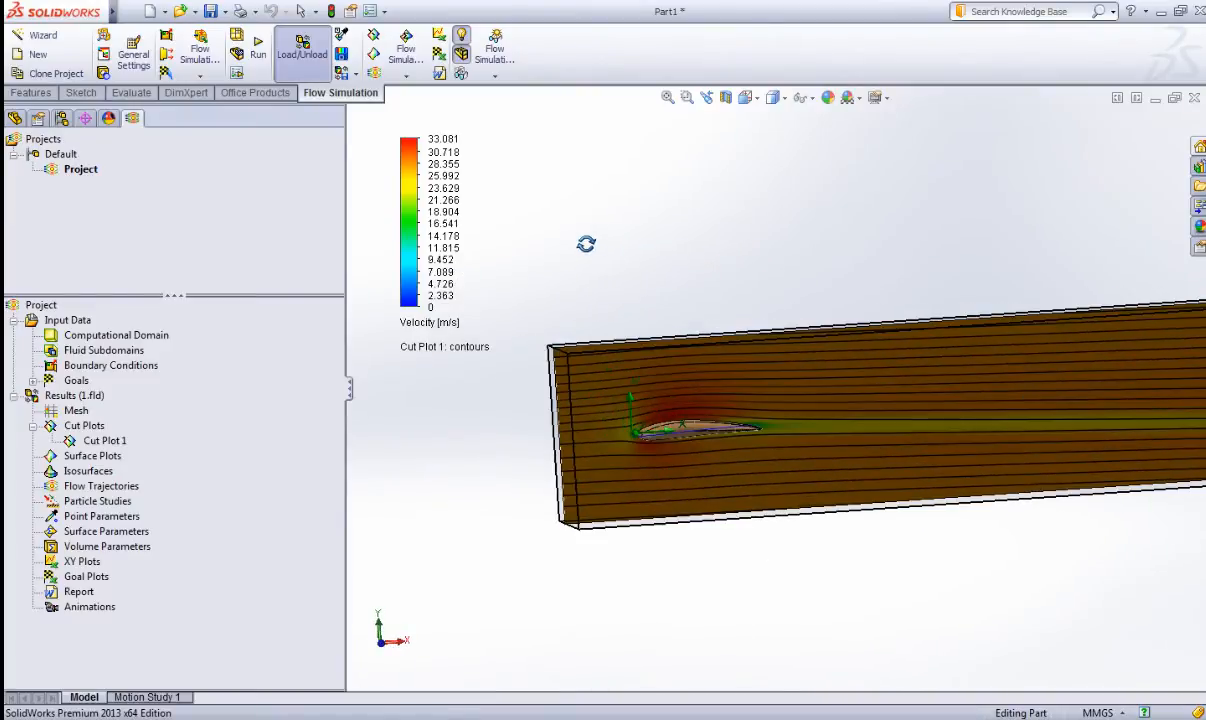
pyautogui.press('Escape')
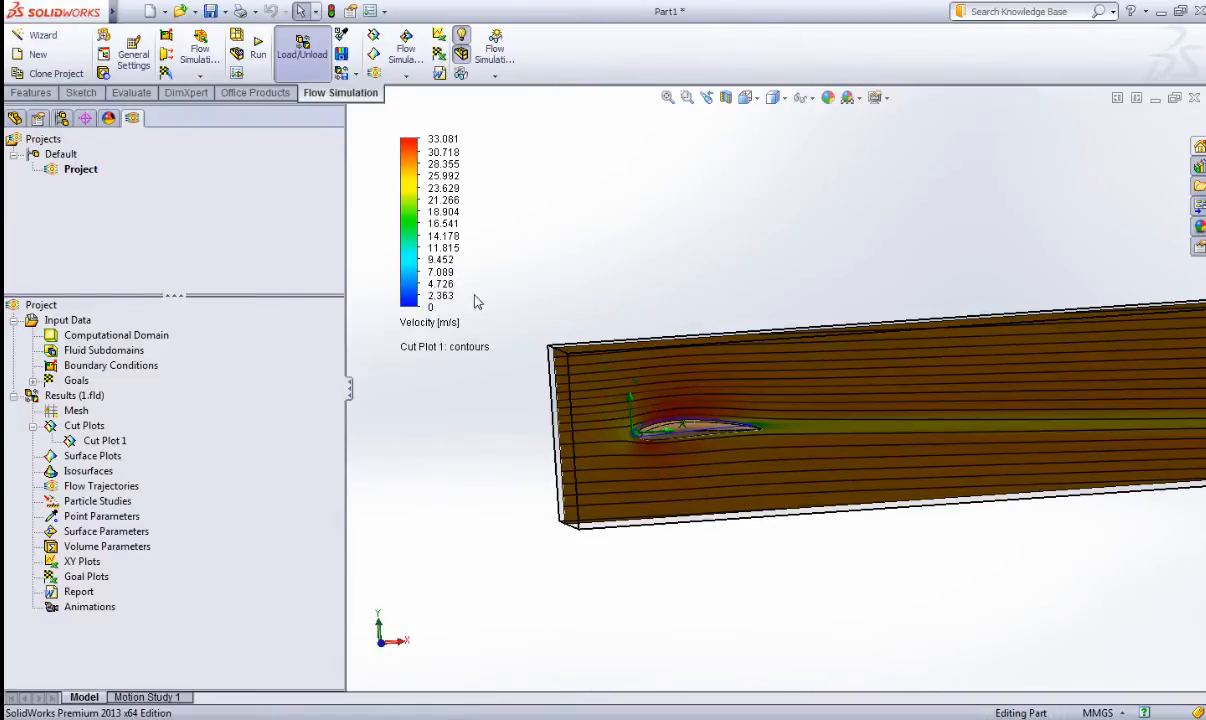
# Hide the cut plot and insert flow trajectories starting from the wing's domed tip face, drawn as Lines coloured by Velocity.
pyautogui.rightClick(96, 446)
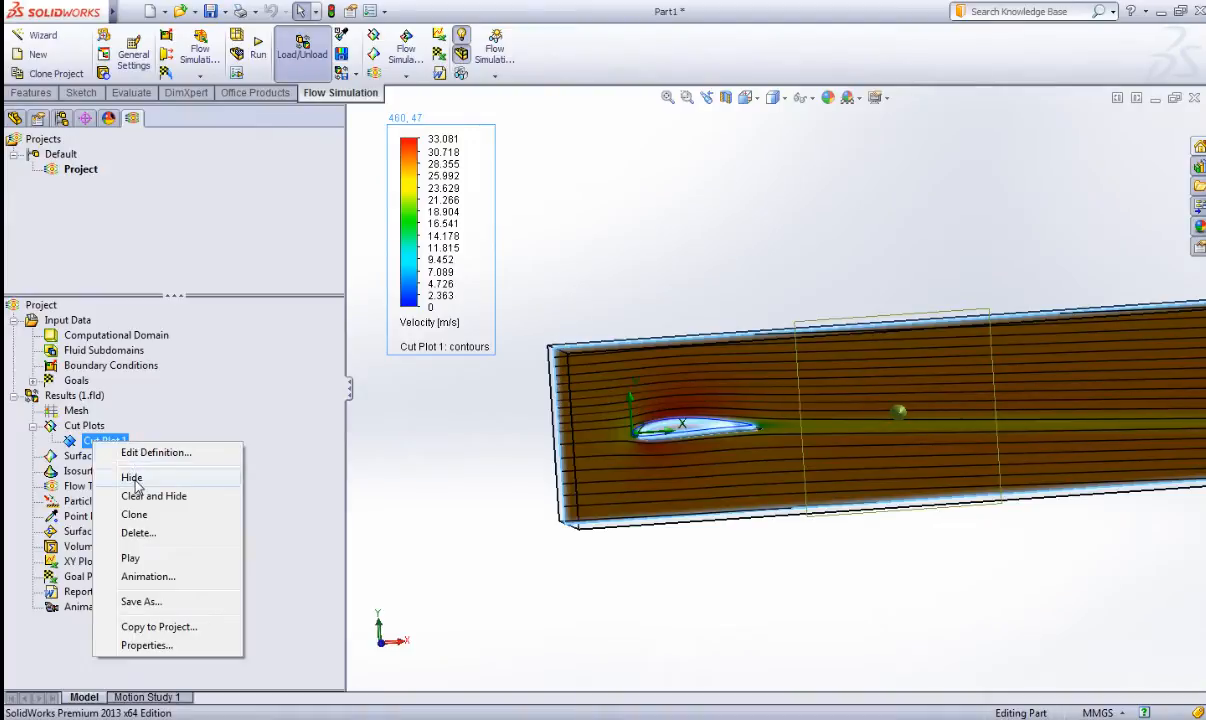
pyautogui.click(134, 479)
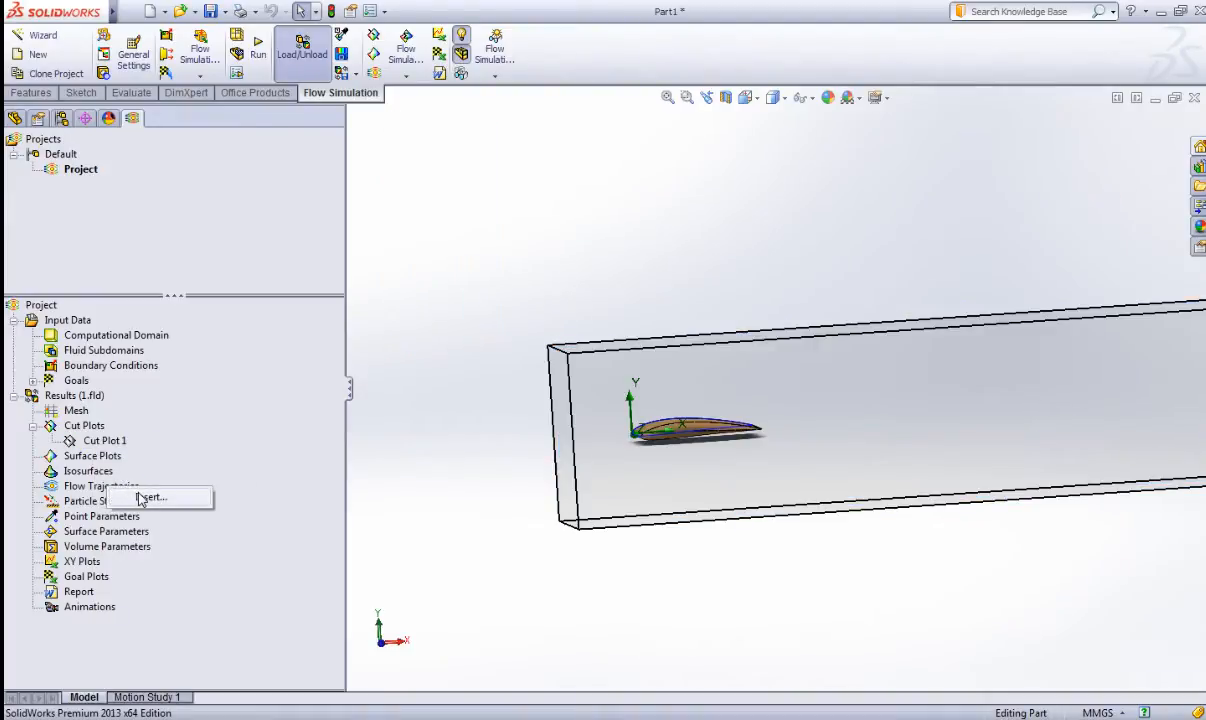
pyautogui.click(146, 497)
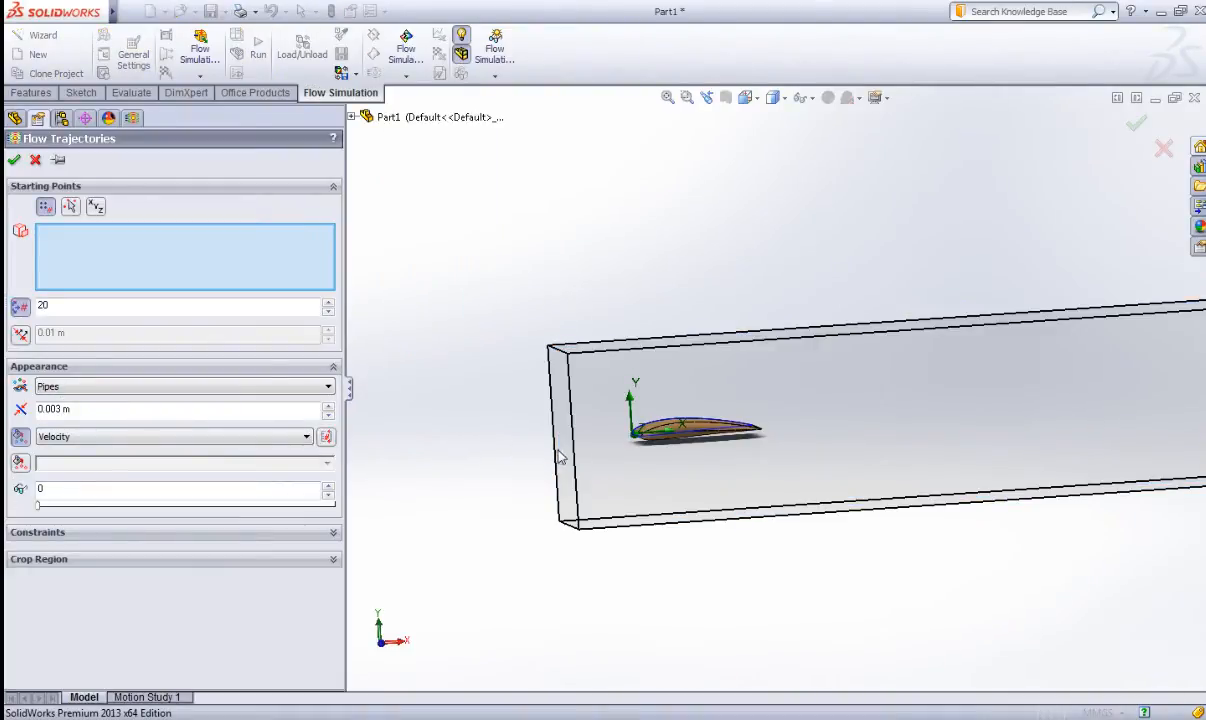
pyautogui.moveTo(560, 457); pyautogui.dragTo(705, 458, button='middle')
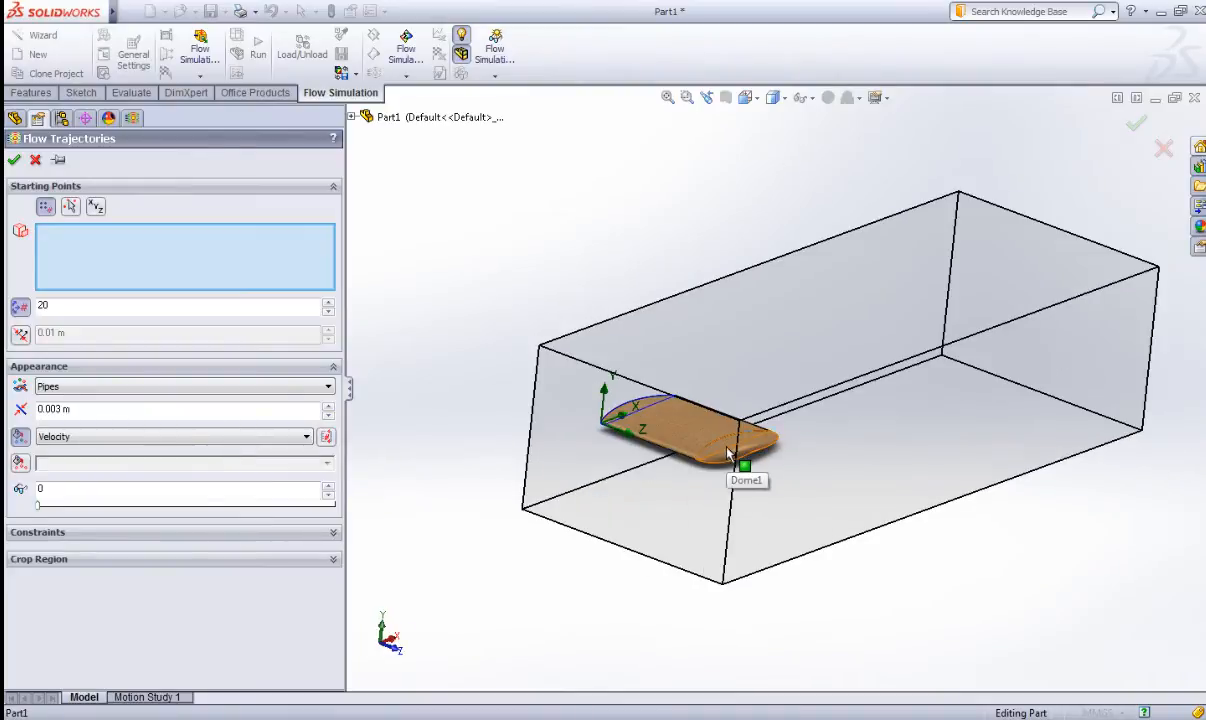
pyautogui.click(729, 453)
pyautogui.click(155, 389)
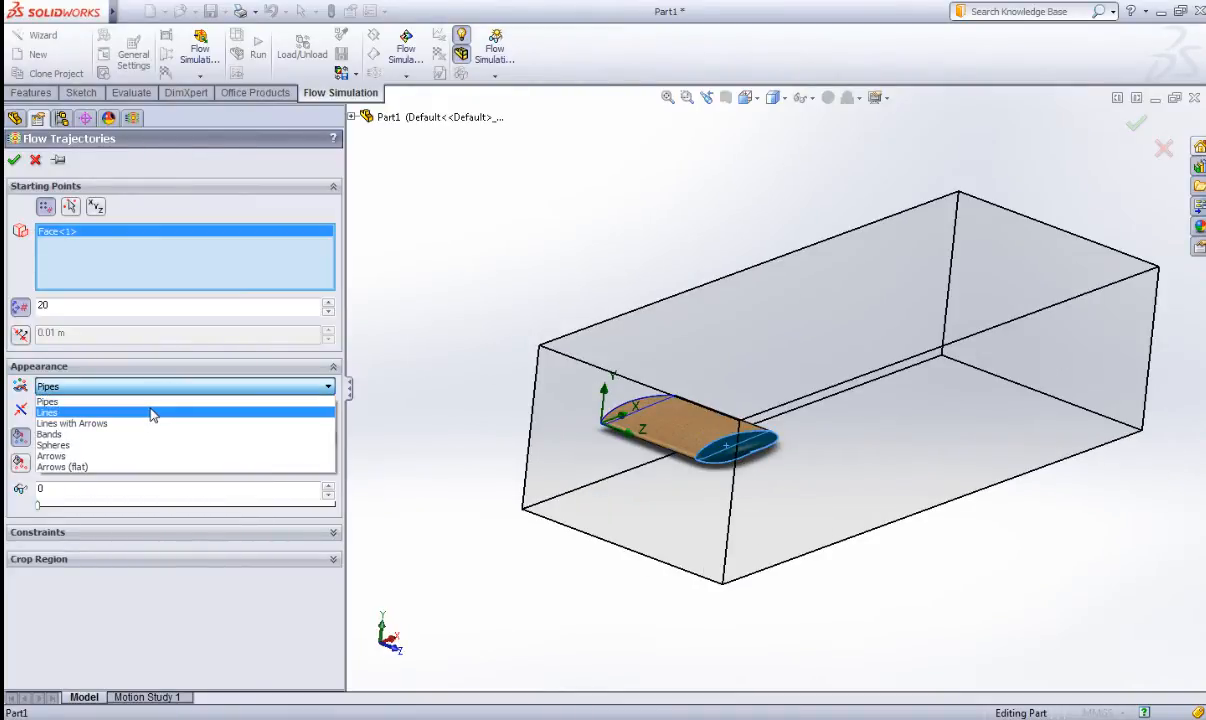
pyautogui.click(151, 412)
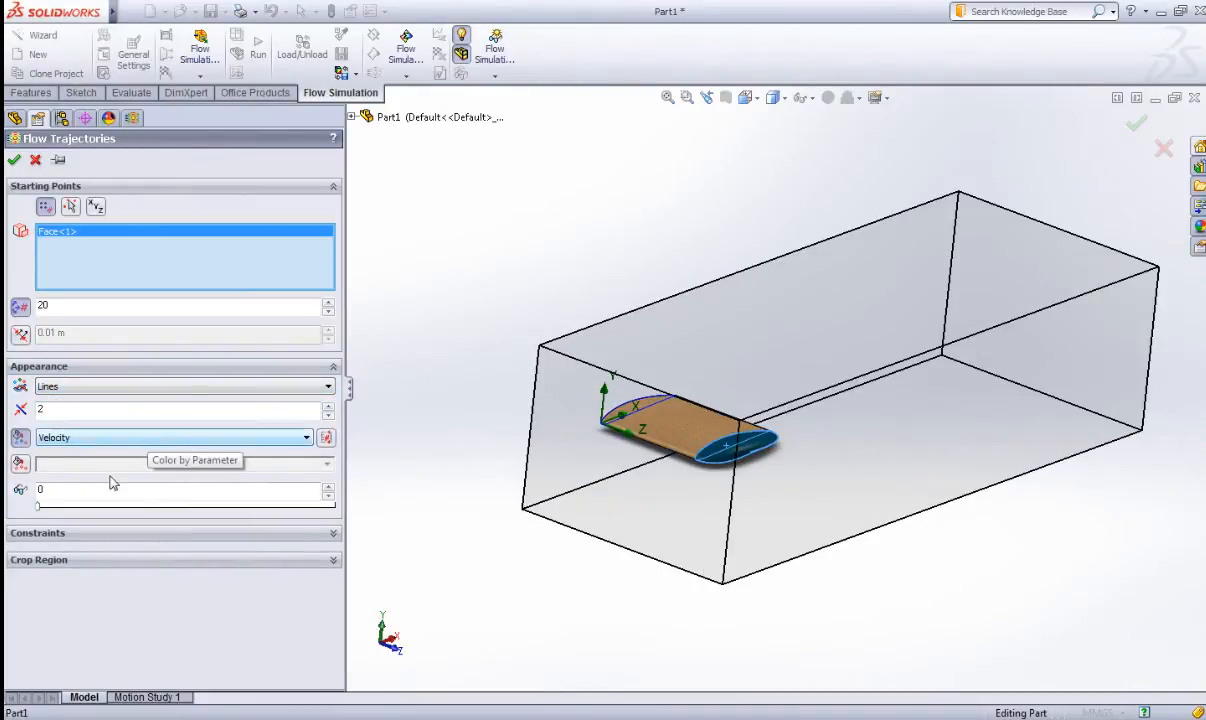
pyautogui.click(14, 160)
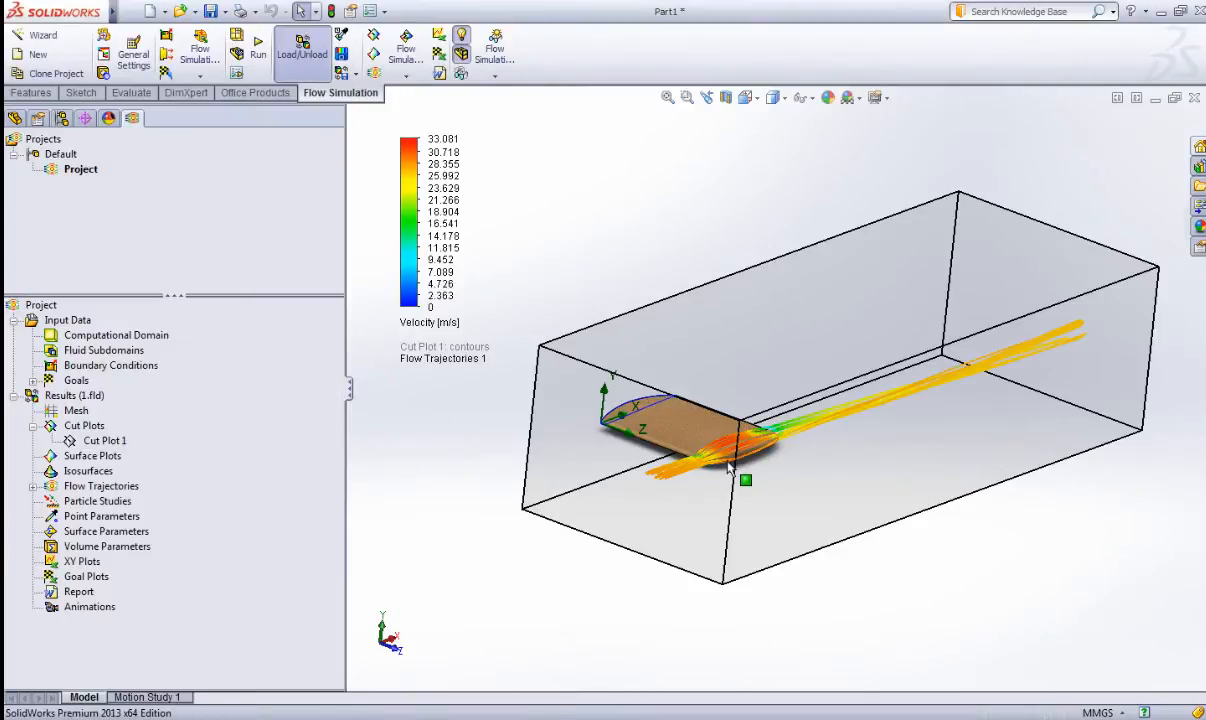
# Examine how the velocity-coloured flow trajectories pass over and behind the wing's domed tip from several angles.
pyautogui.scroll(2, 840, 350)
pyautogui.scroll(-5, 828, 357)
pyautogui.moveTo(849, 308); pyautogui.dragTo(916, 290, button='middle')
pyautogui.scroll(2, 896, 298)
pyautogui.scroll(3, 896, 294)
pyautogui.scroll(-6, 904, 290)
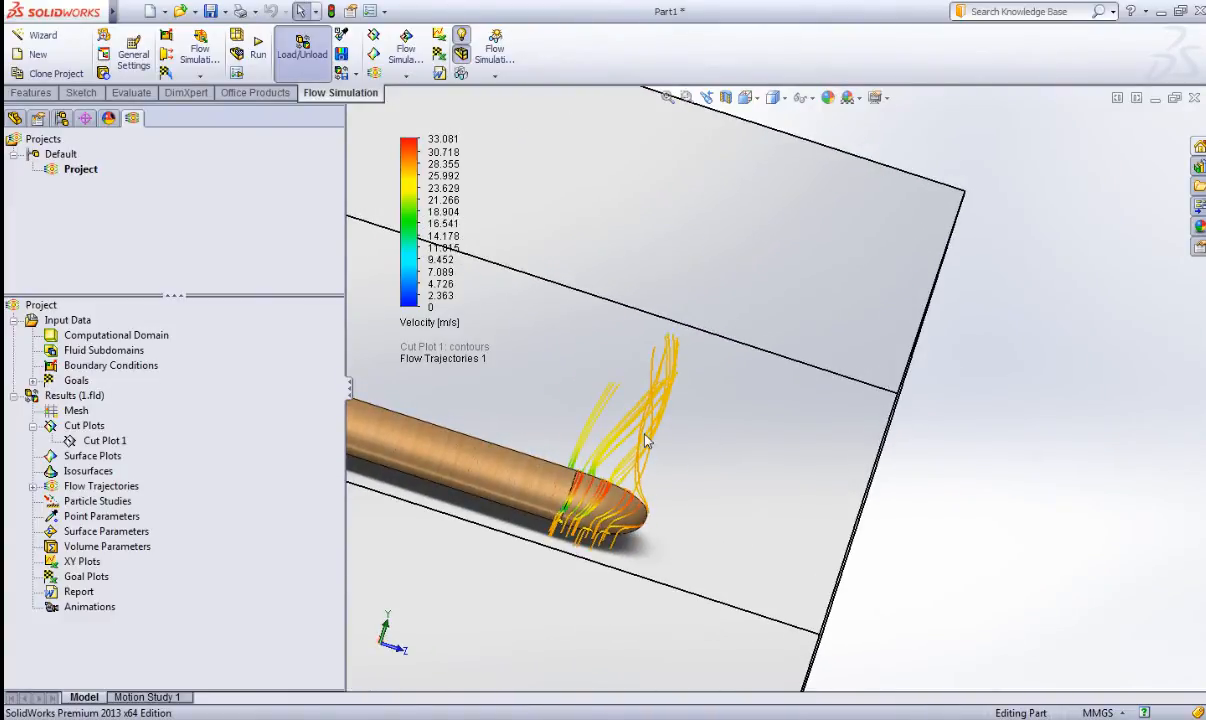
pyautogui.scroll(-2, 652, 501)
pyautogui.scroll(3, 653, 501)
pyautogui.scroll(3, 652, 507)
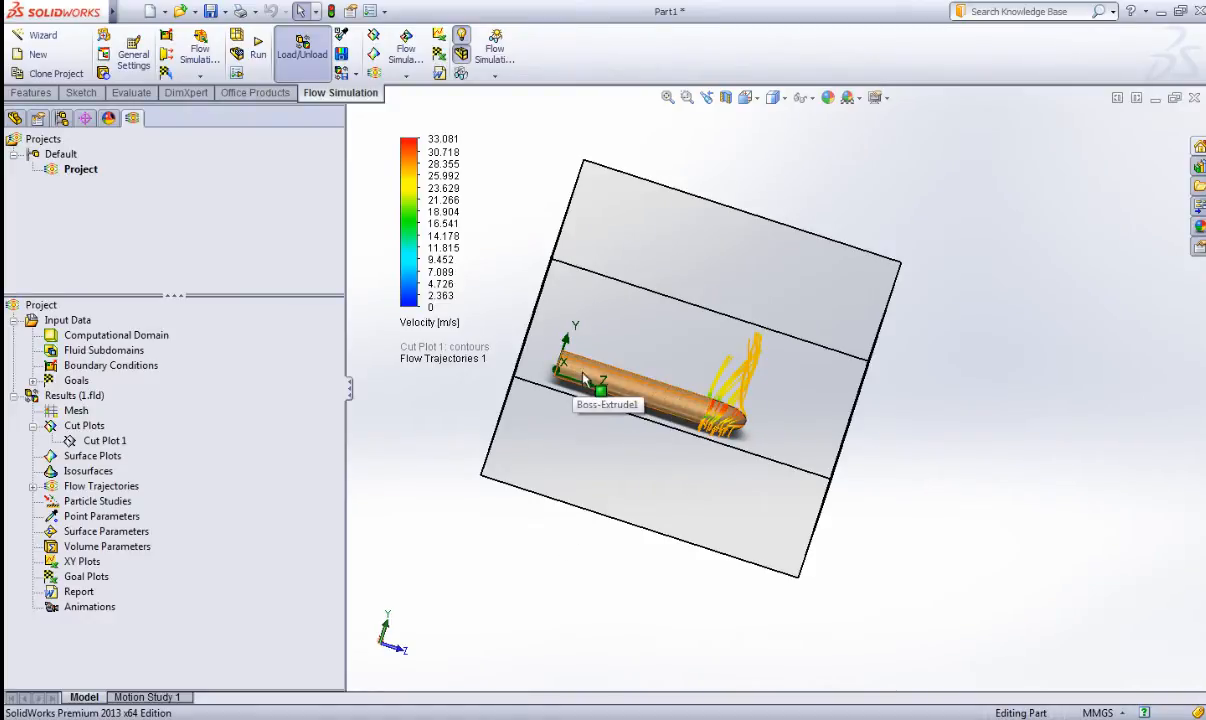
pyautogui.scroll(-4, 712, 408)
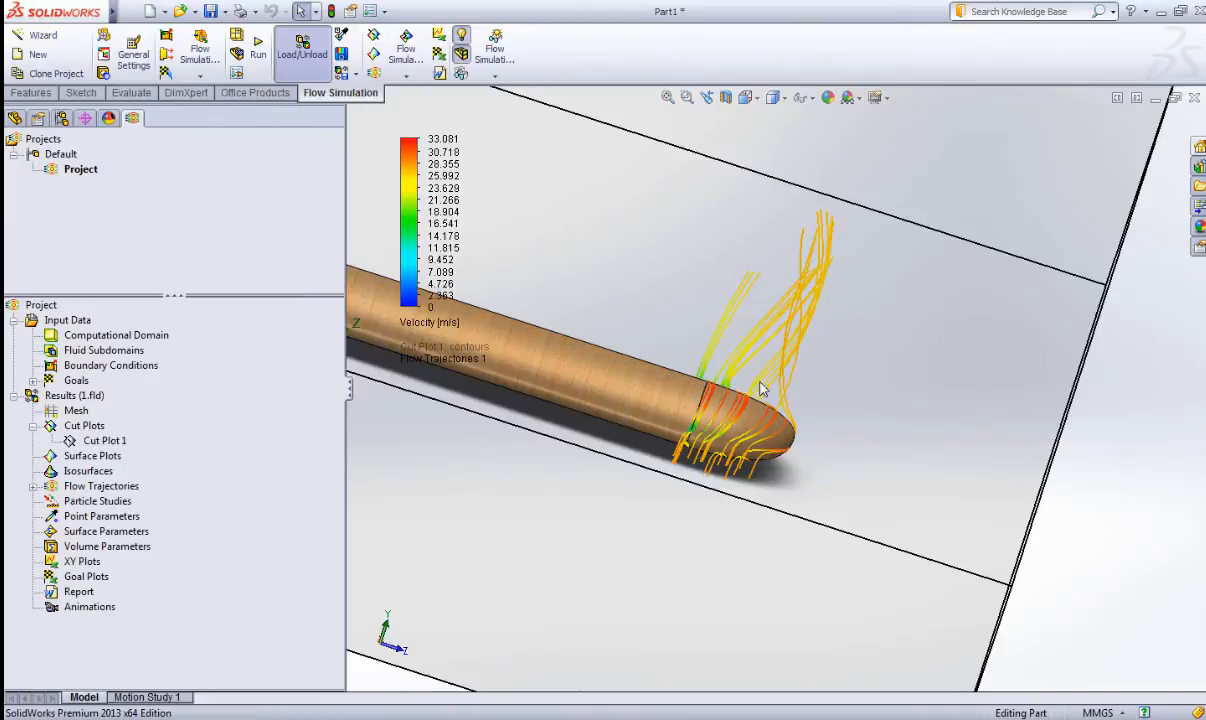
pyautogui.moveTo(761, 345); pyautogui.dragTo(724, 408, button='middle')
pyautogui.scroll(-4, 724, 408)
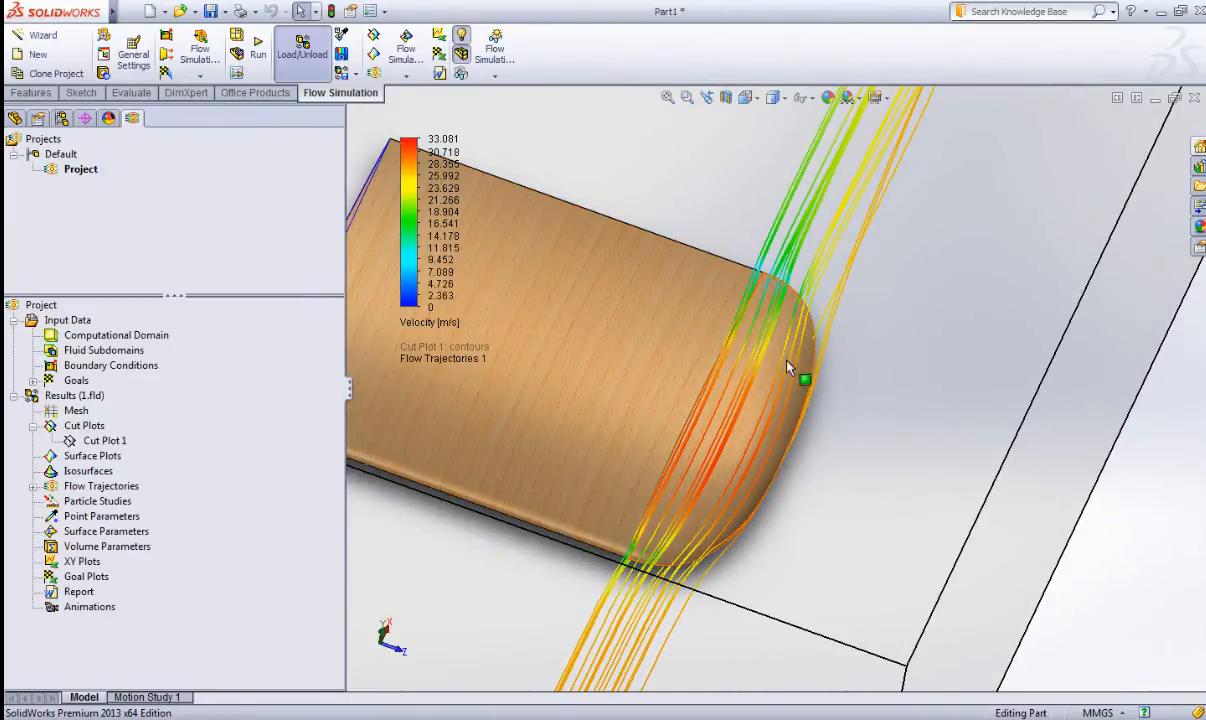
pyautogui.scroll(3, 700, 497)
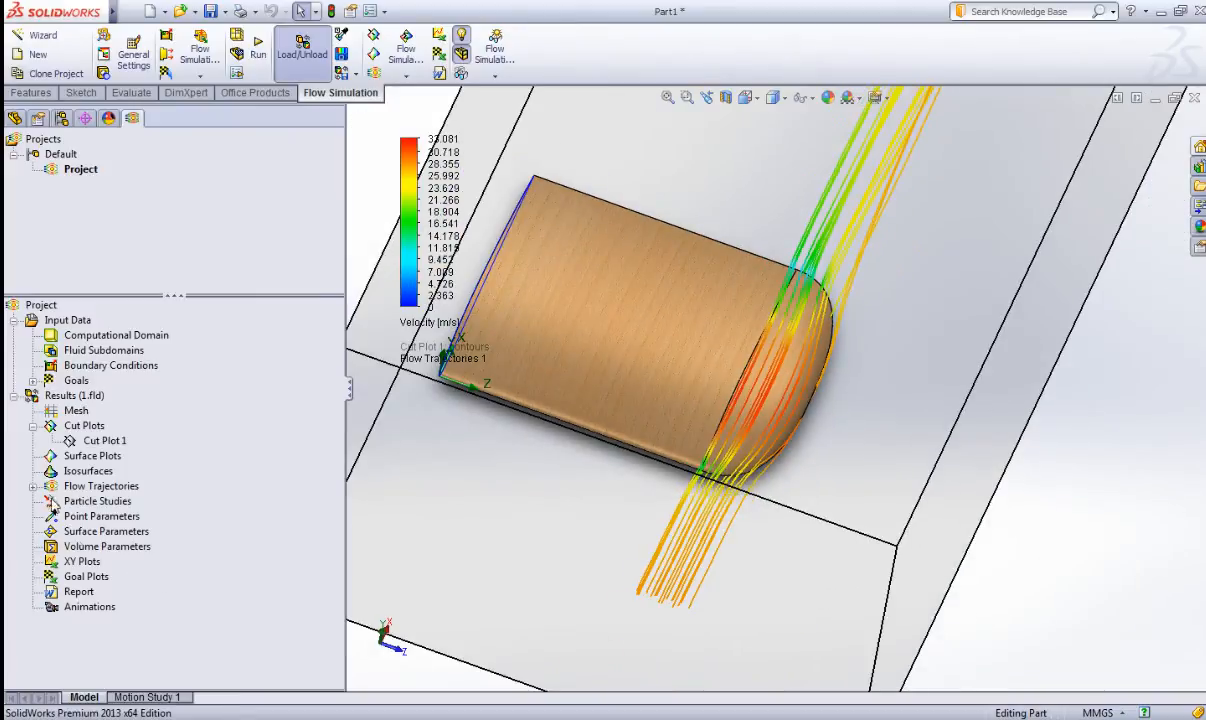
# Play the flow trajectories animation, watch the airflow around the domed tip, and stop the playback.
pyautogui.click(33, 487)
pyautogui.click(122, 500)
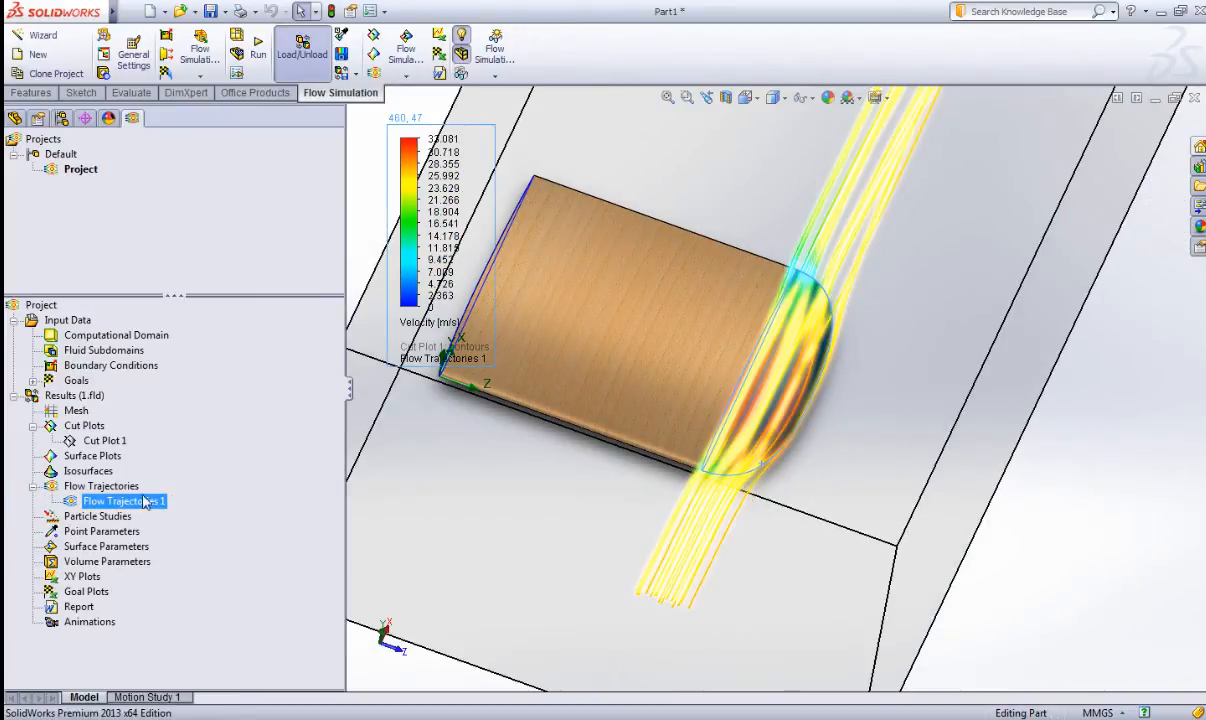
pyautogui.moveTo(460, 518); pyautogui.dragTo(500, 515, button='middle')
pyautogui.click(105, 486)
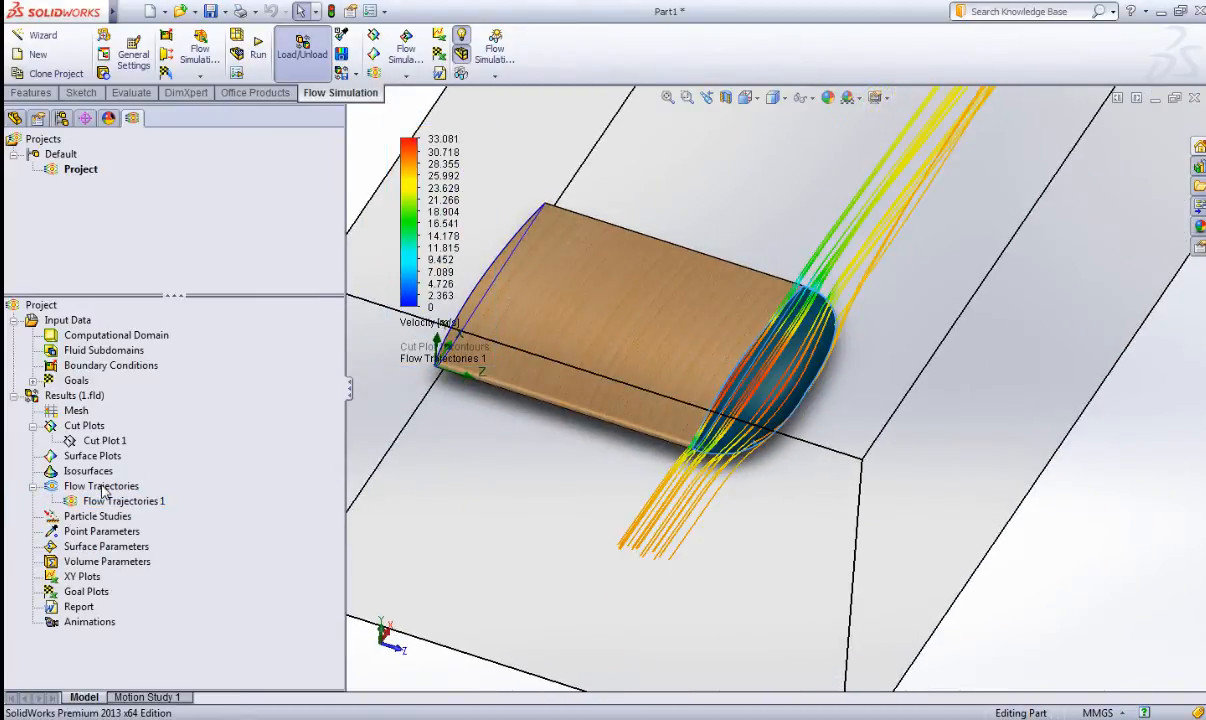
pyautogui.rightClick(131, 490)
pyautogui.click(84, 485)
pyautogui.click(118, 501)
pyautogui.rightClick(118, 501)
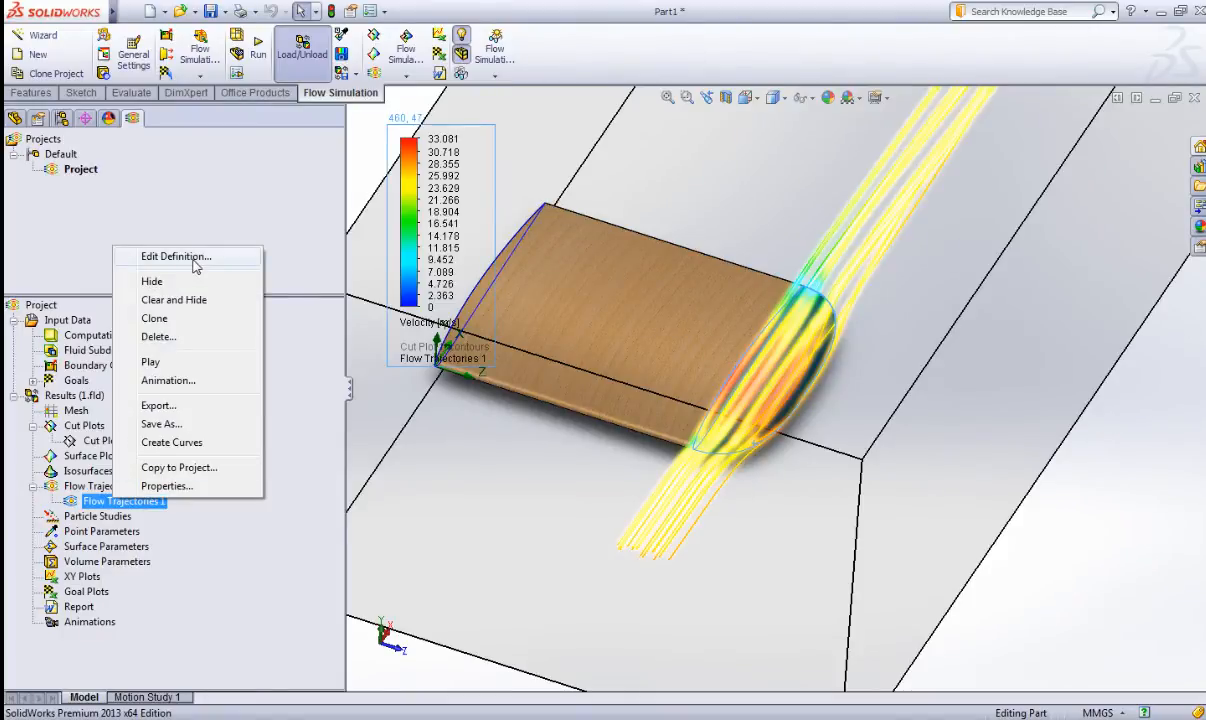
pyautogui.click(150, 361)
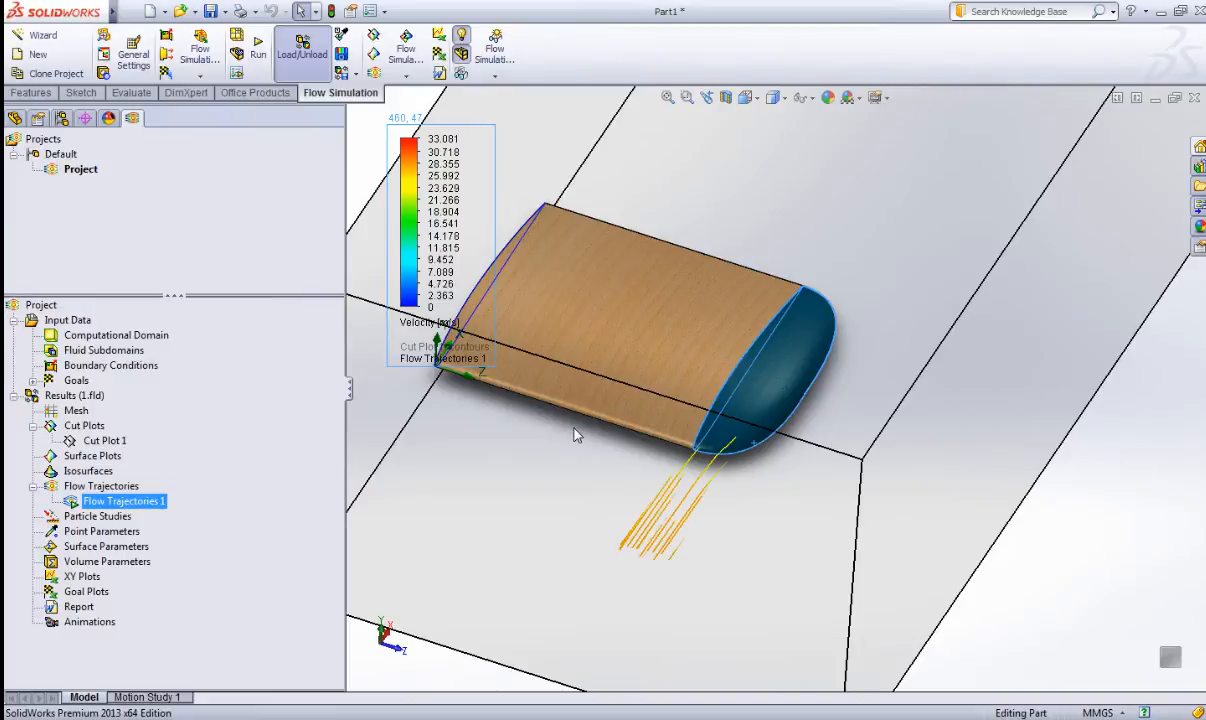
pyautogui.moveTo(541, 403); pyautogui.dragTo(852, 276, button='middle')
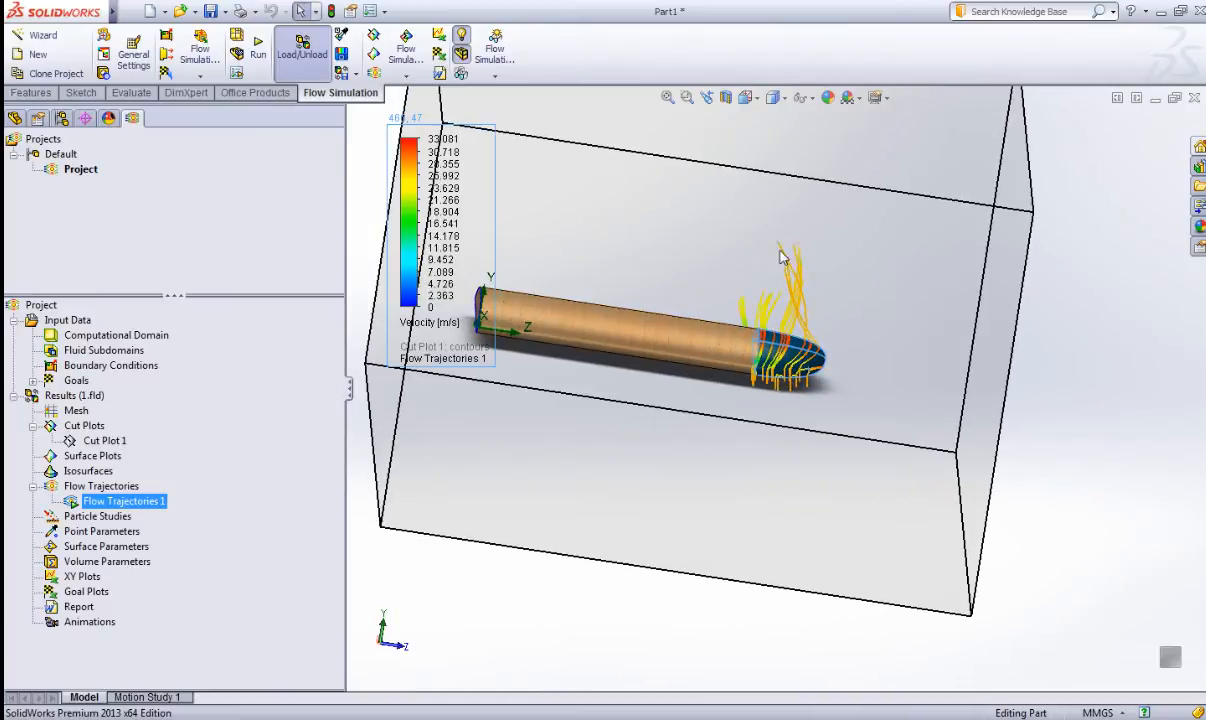
pyautogui.rightClick(117, 505)
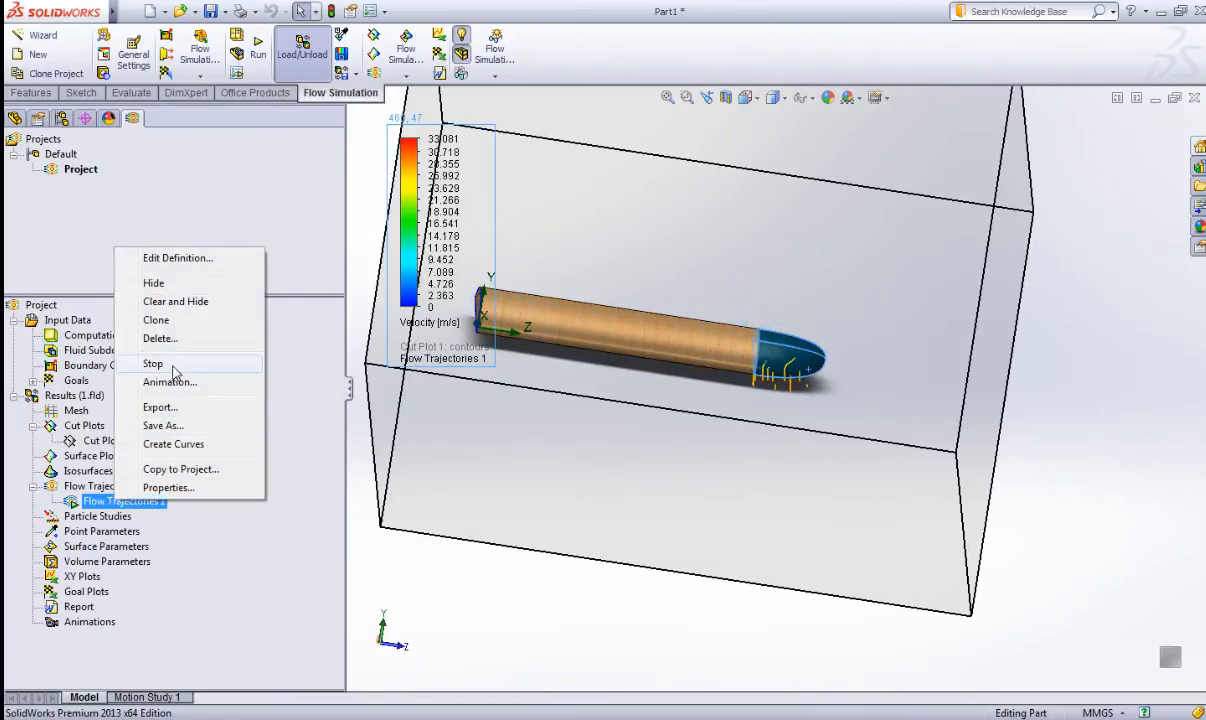
pyautogui.click(160, 360)
# Edit the flow trajectories to add the wing's flat end face as a second starting face.
pyautogui.rightClick(108, 486)
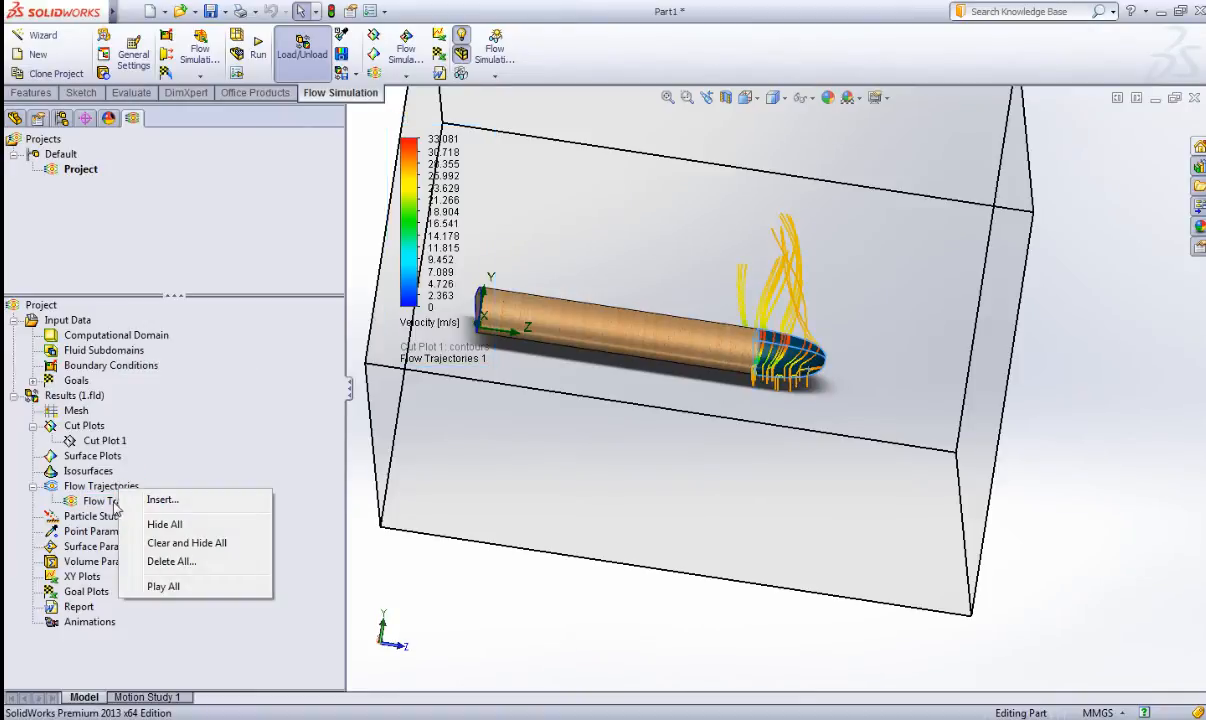
pyautogui.rightClick(107, 501)
pyautogui.click(205, 262)
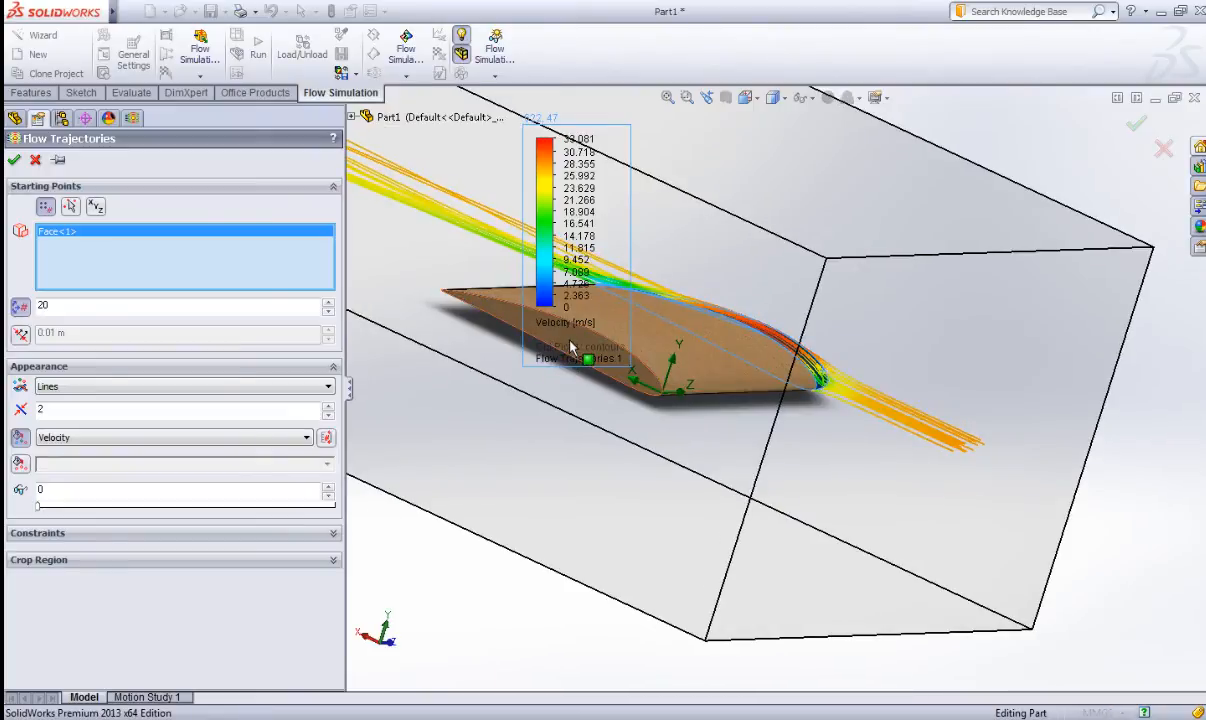
pyautogui.click(571, 345)
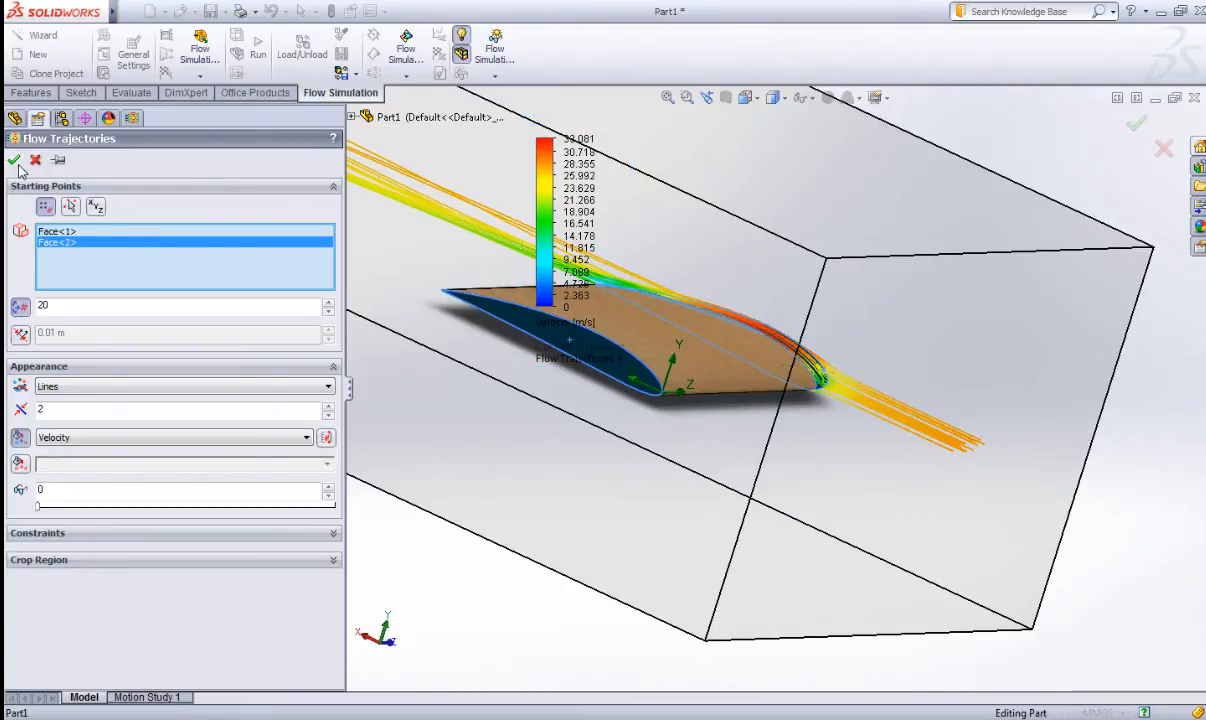
pyautogui.click(13, 160)
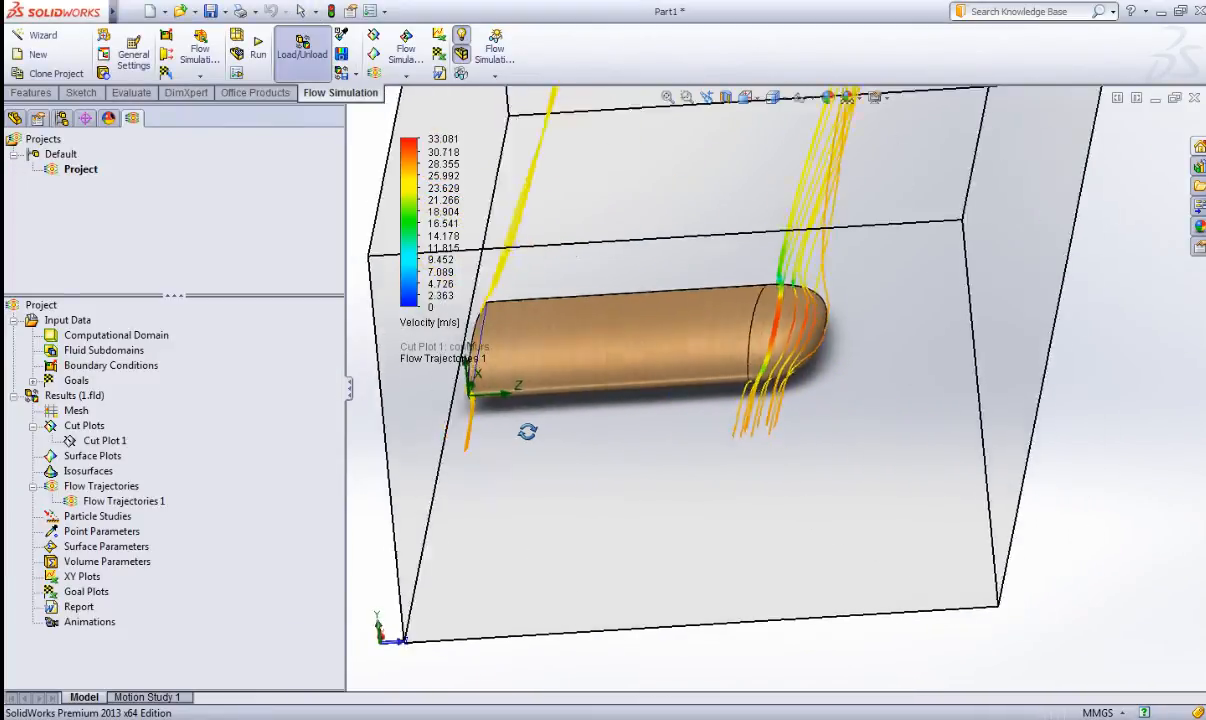
# Edit the flow trajectories to add the wing's large main face as a third starting face.
pyautogui.moveTo(528, 428)
pyautogui.mouseDown(button='middle')
pyautogui.moveTo(539, 400)
pyautogui.moveTo(573, 409)
pyautogui.moveTo(544, 431)
pyautogui.moveTo(587, 412)
pyautogui.moveTo(538, 434)
pyautogui.mouseUp(button='middle')
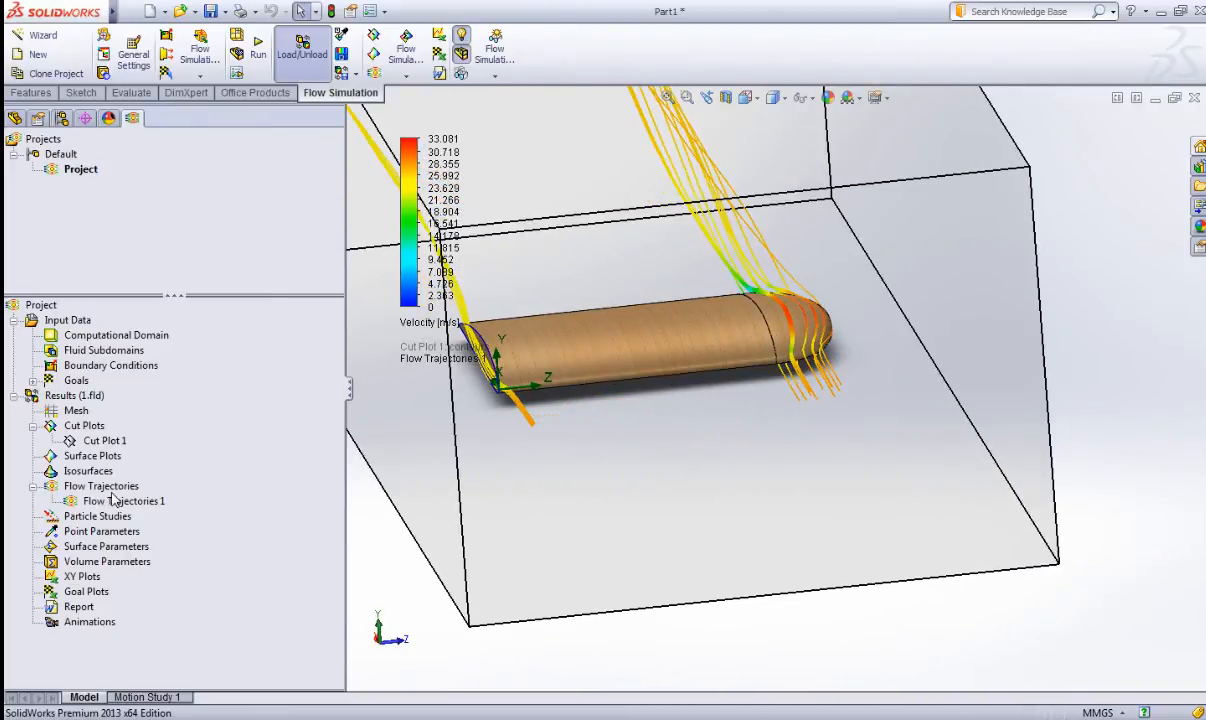
pyautogui.rightClick(150, 503)
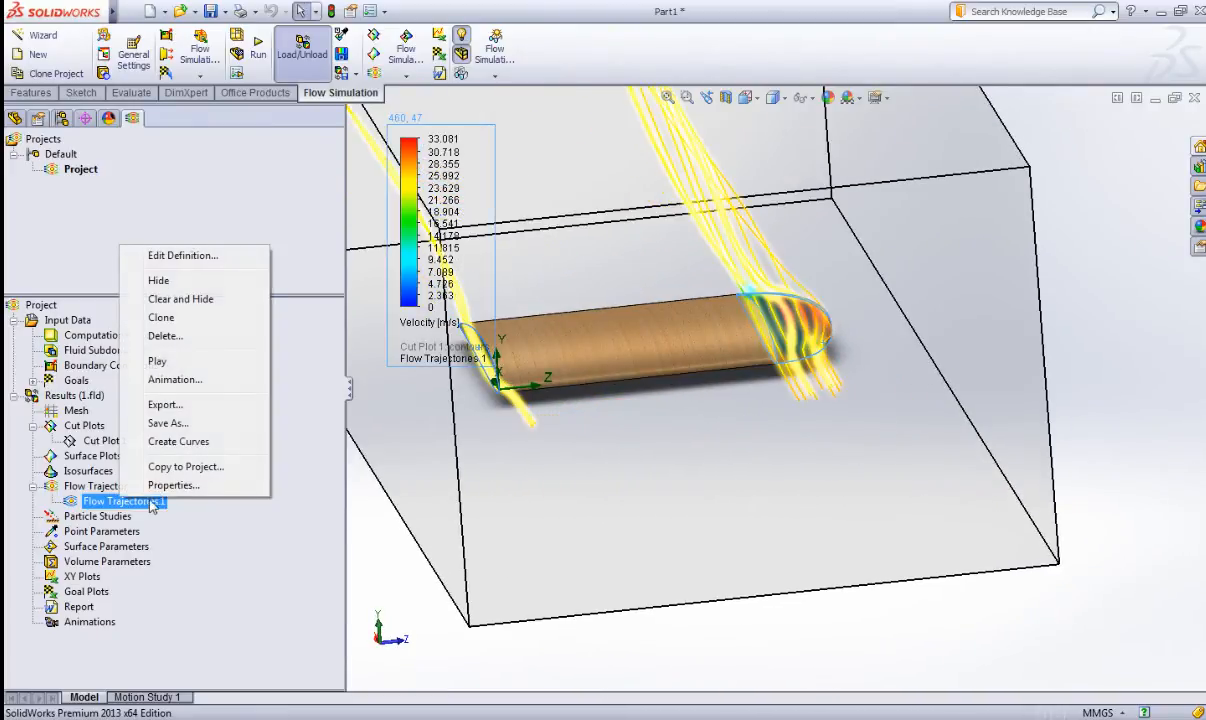
pyautogui.click(219, 257)
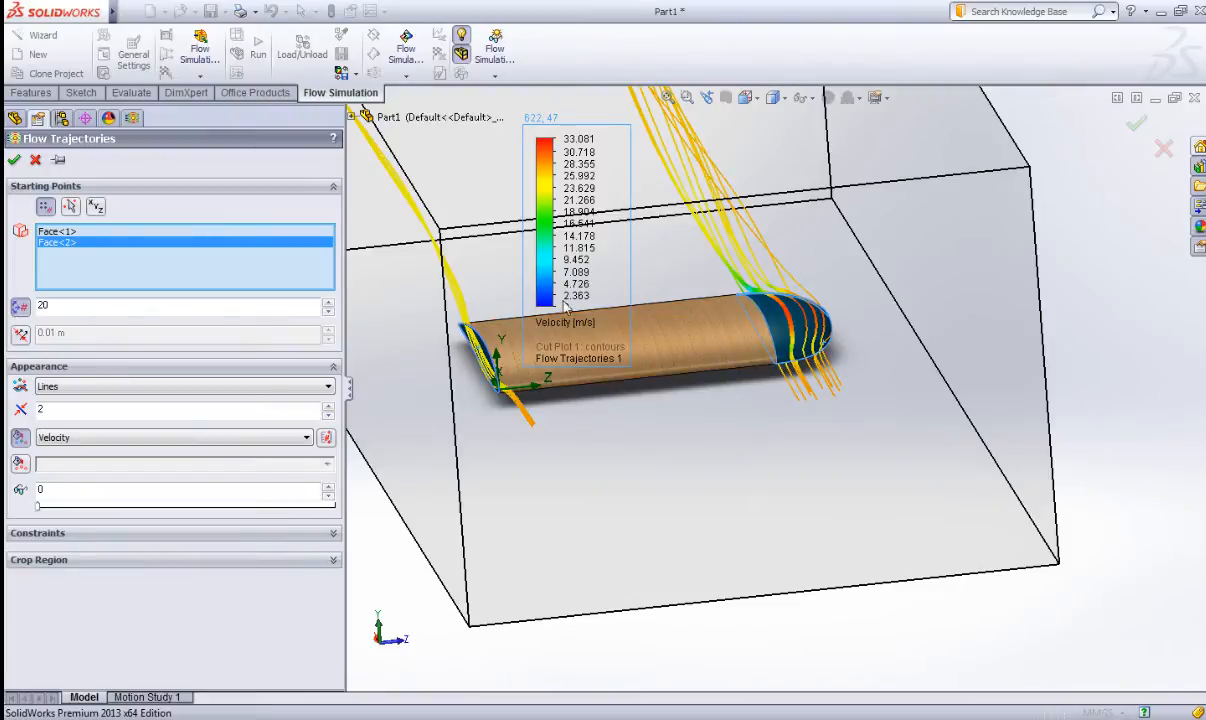
pyautogui.click(698, 347)
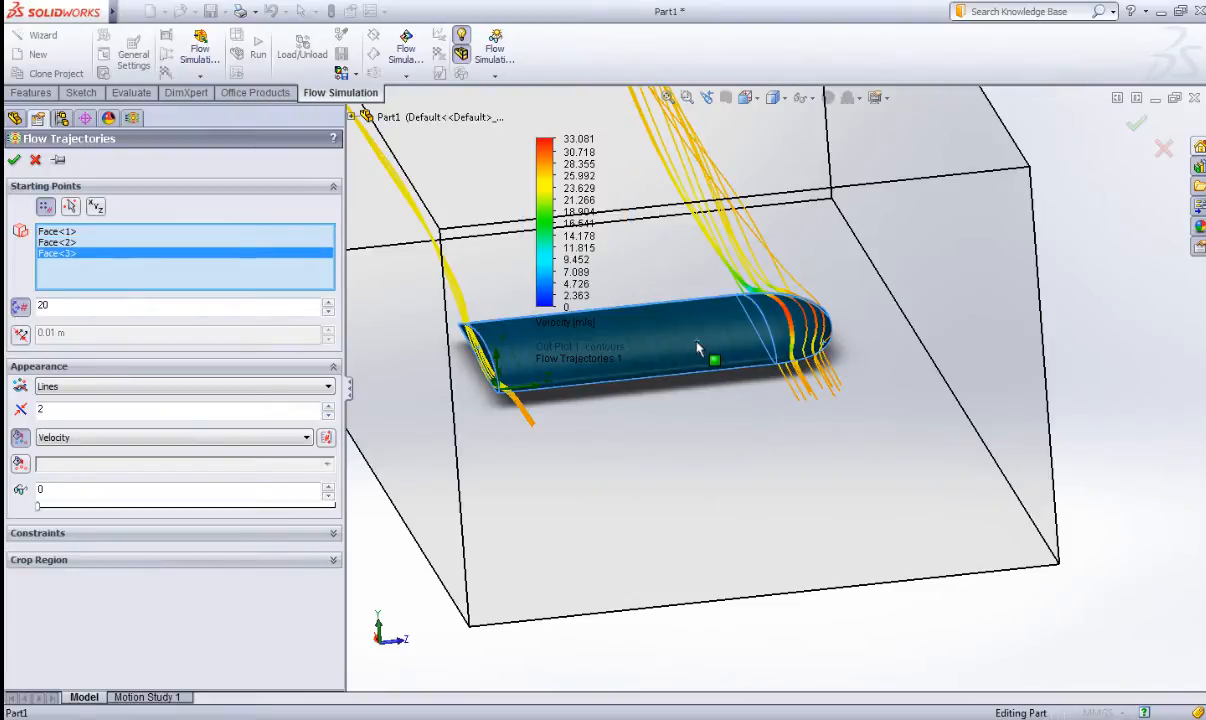
pyautogui.click(14, 162)
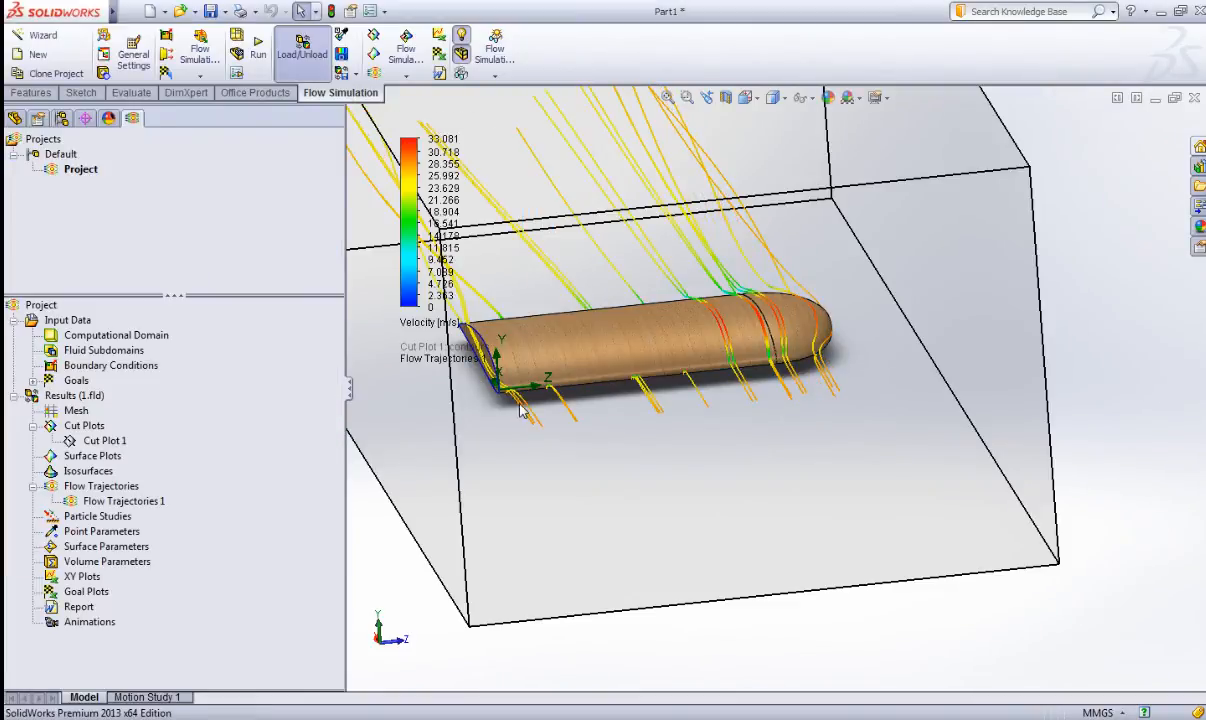
# Play the flow trajectories animation, watch the airflow leaving the wing's trailing edge and both ends, and stop the playback.
pyautogui.moveTo(495, 386); pyautogui.dragTo(813, 485, button='middle')
pyautogui.moveTo(603, 478); pyautogui.dragTo(606, 471, button='middle')
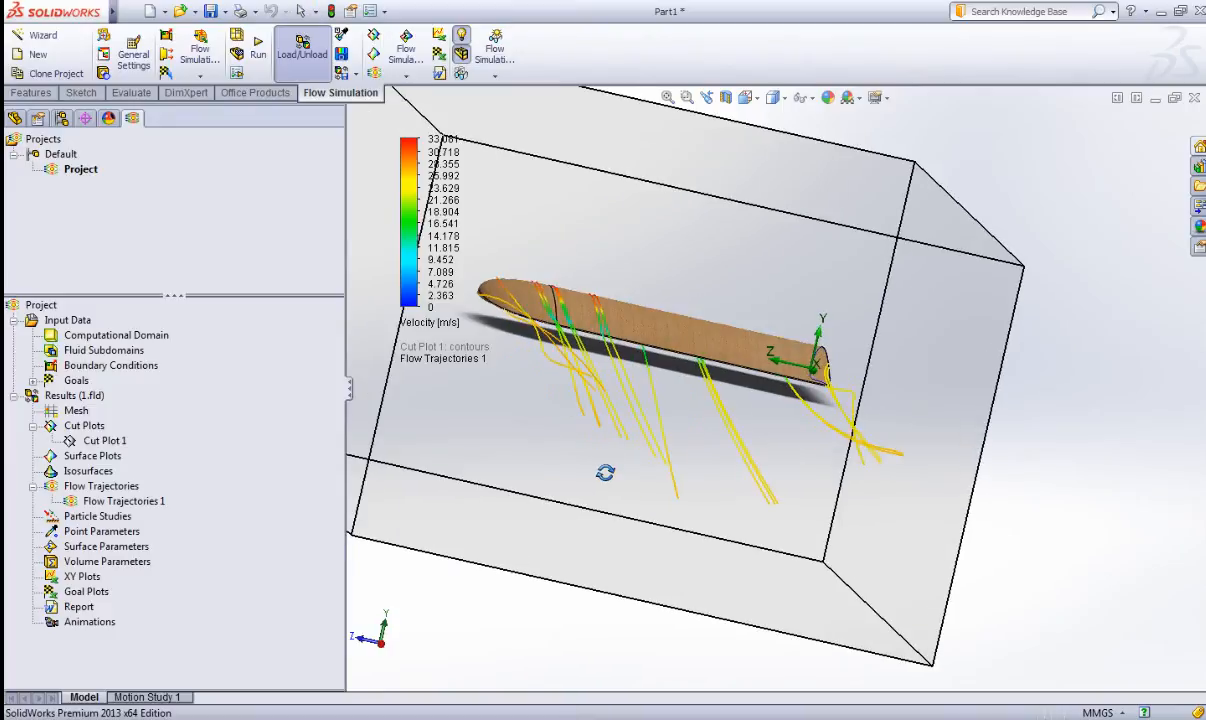
pyautogui.rightClick(125, 500)
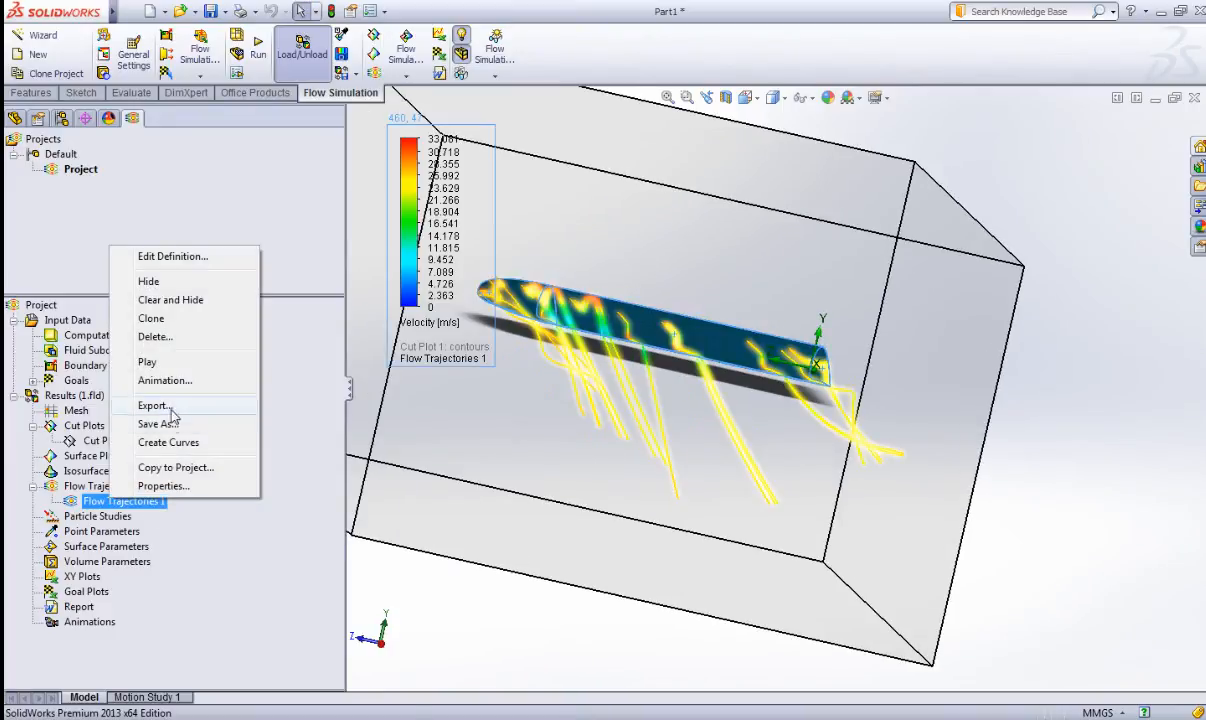
pyautogui.click(165, 362)
pyautogui.moveTo(585, 427); pyautogui.dragTo(585, 430, button='middle')
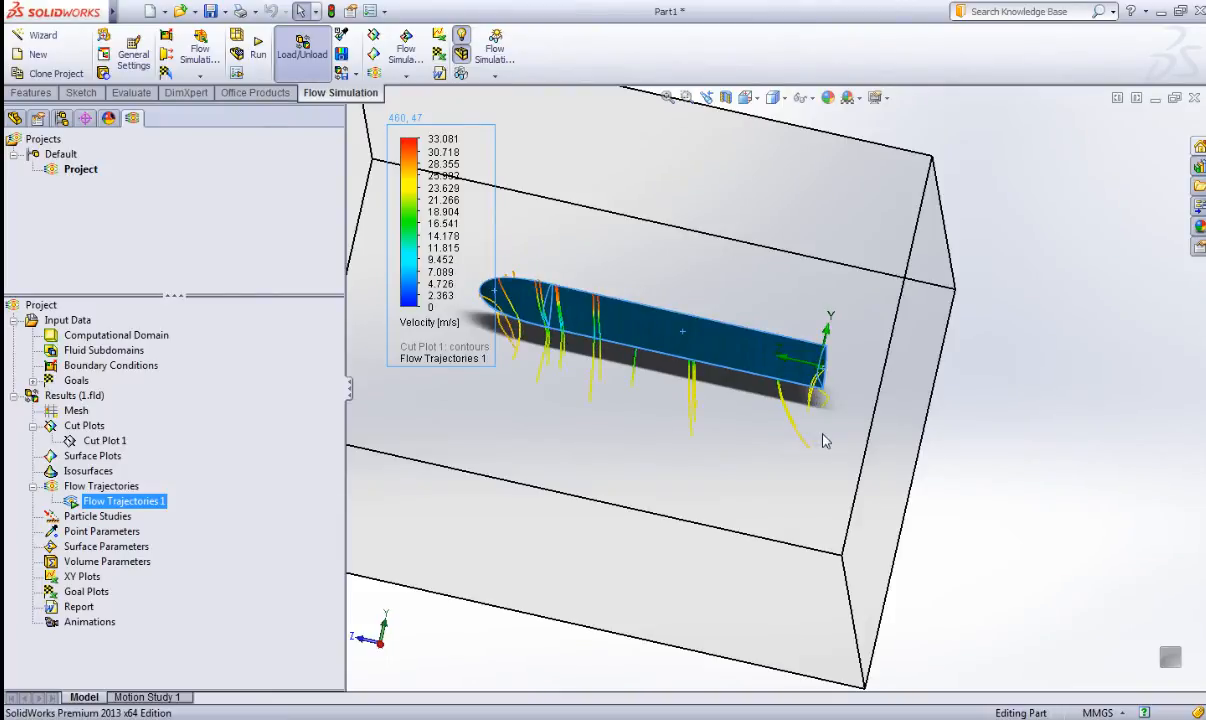
pyautogui.moveTo(836, 447)
pyautogui.mouseDown(button='middle')
pyautogui.moveTo(833, 428)
pyautogui.moveTo(837, 445)
pyautogui.mouseUp(button='middle')
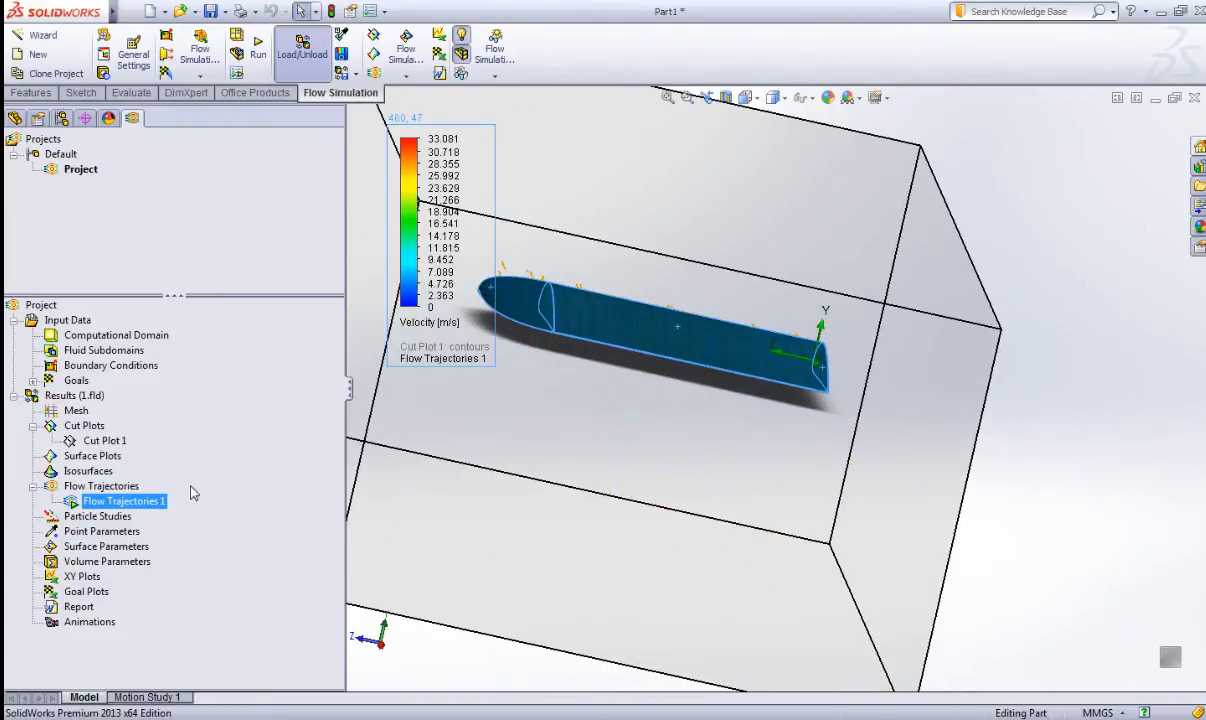
pyautogui.rightClick(132, 500)
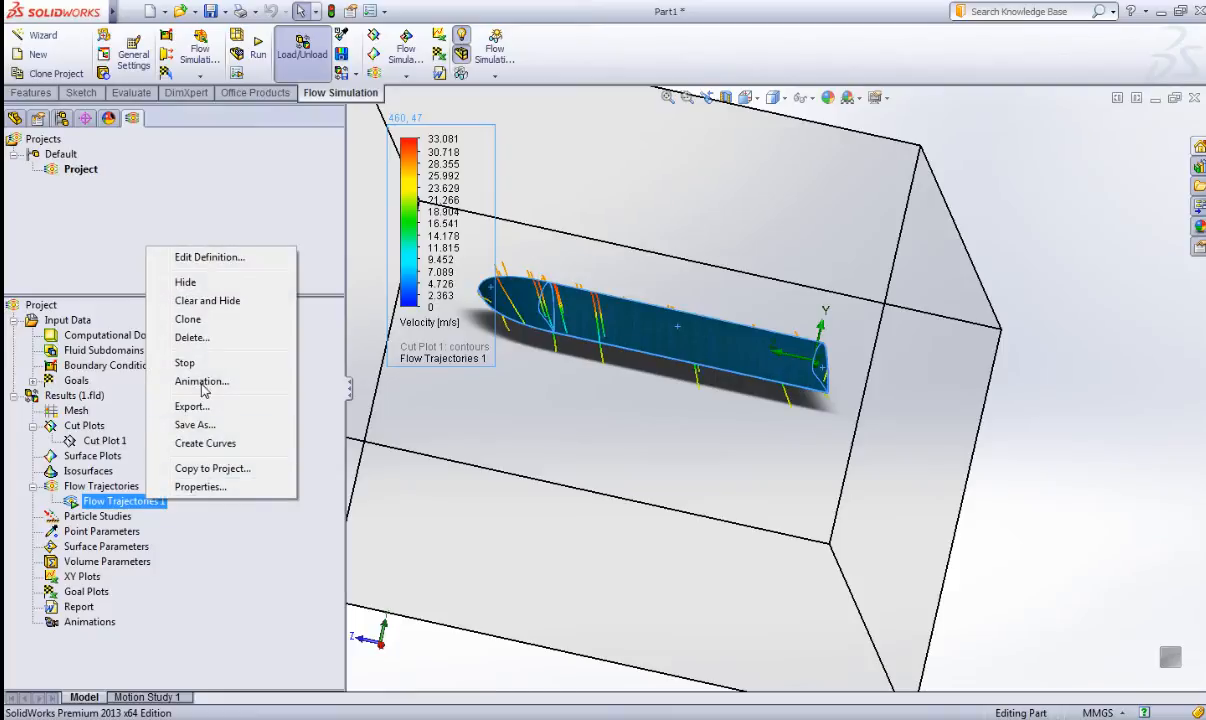
pyautogui.click(192, 342)
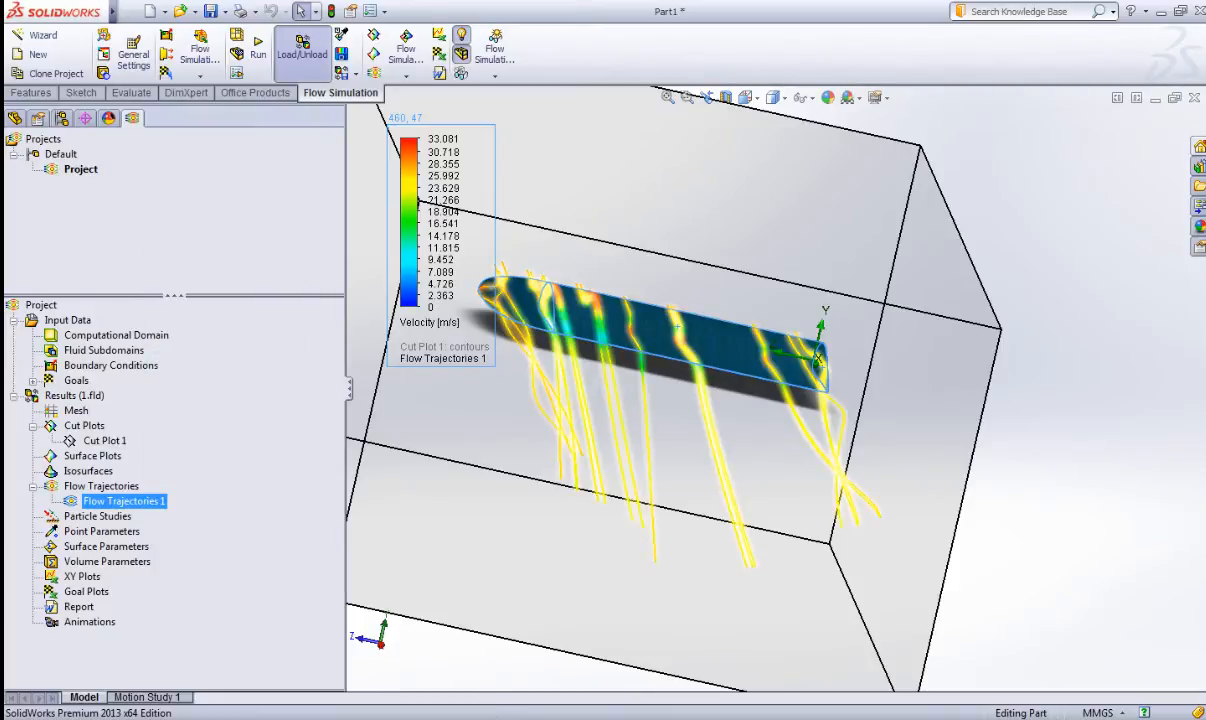
# Switch to Autodesk SketchBook Pro, select the scanned book page's layer and point out the trailing vortices in Fig. 6.
pyautogui.moveTo(440, 715)
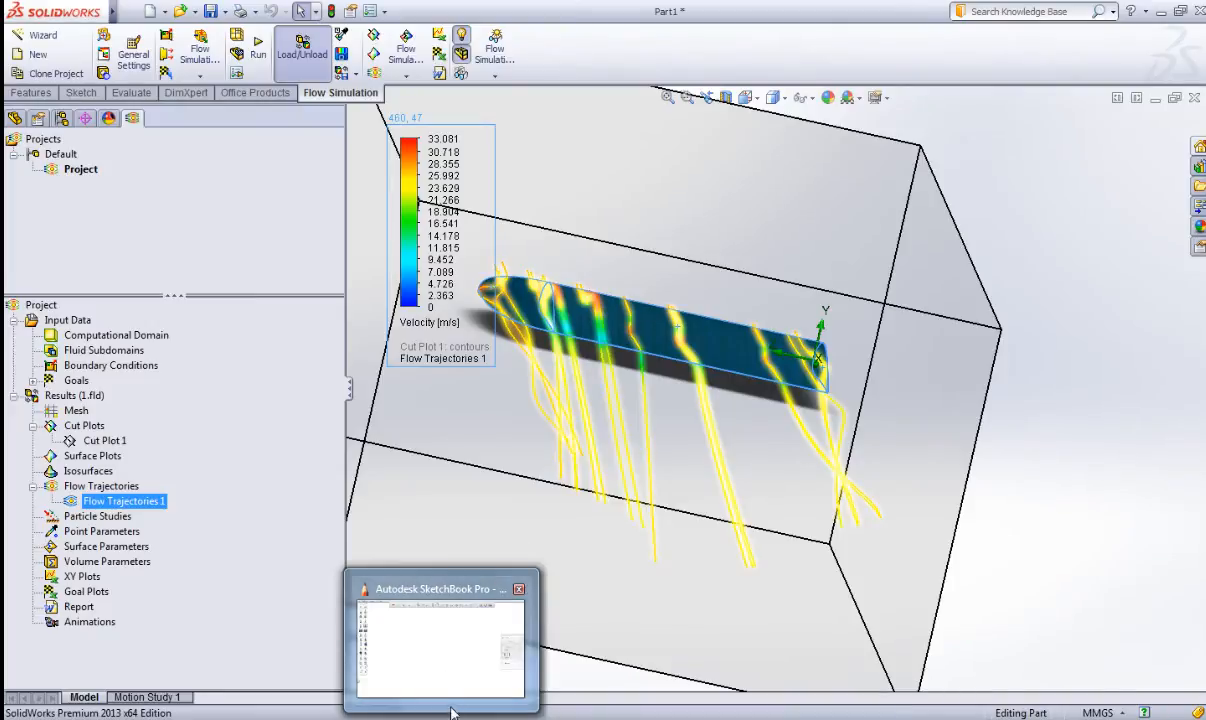
pyautogui.click(440, 645)
pyautogui.click(1057, 404)
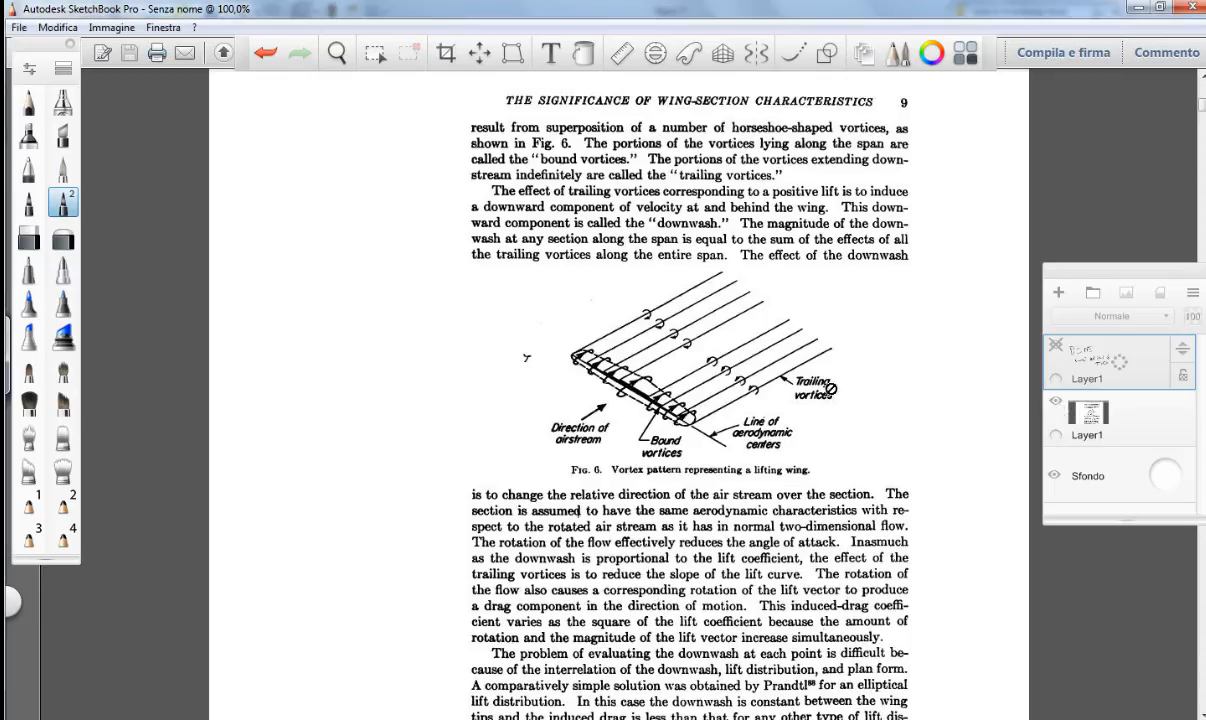
pyautogui.click(1087, 414)
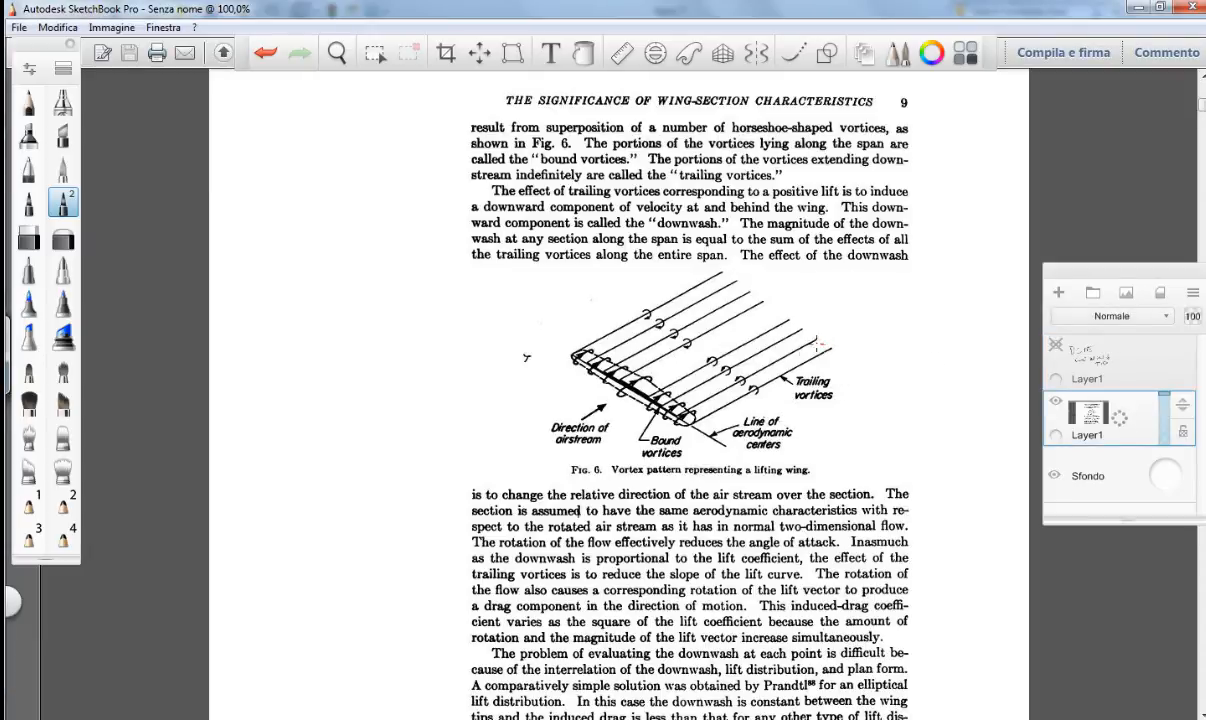
pyautogui.moveTo(810, 437); pyautogui.dragTo(840, 335)
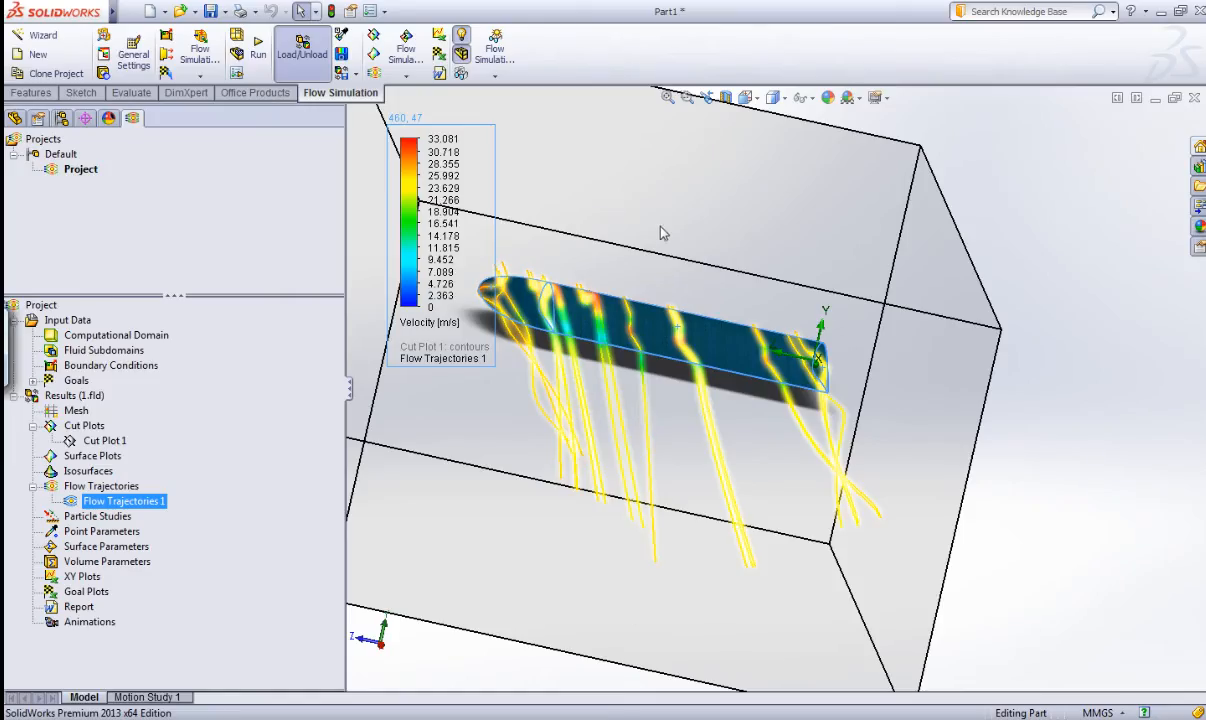
# Return to SOLIDWORKS and examine how the flow trajectories curl around the domed tip and the flat end of the wing.
pyautogui.click(660, 233)
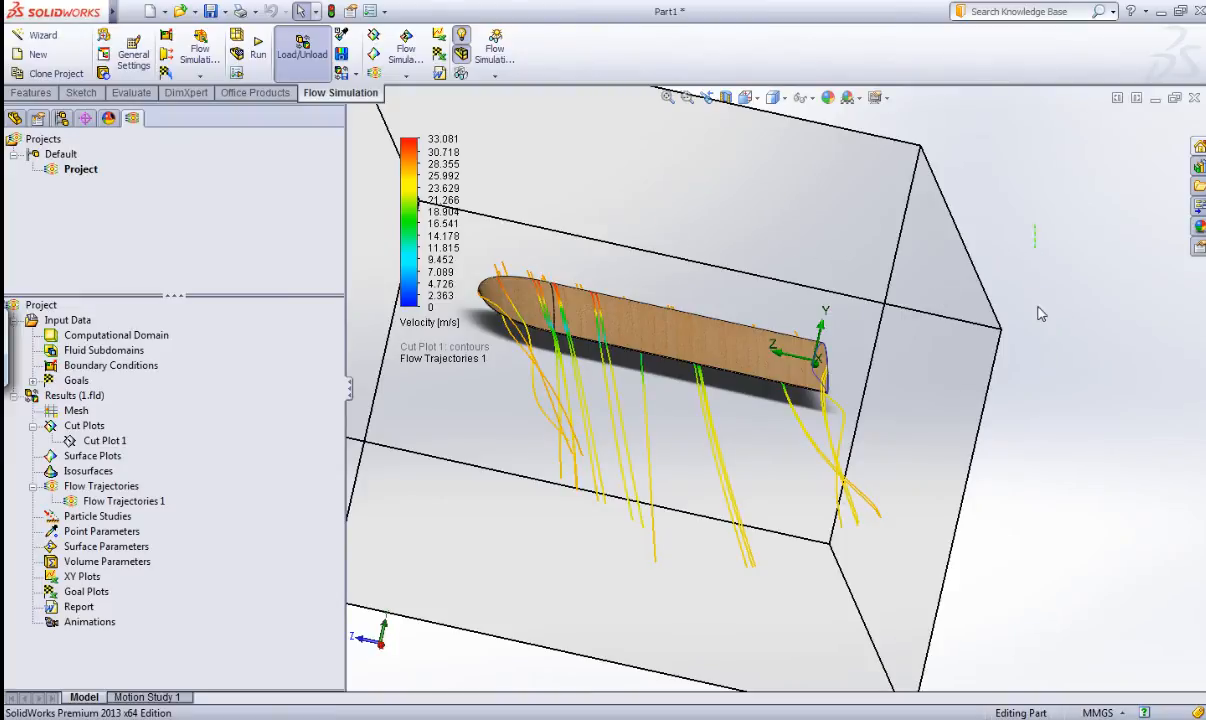
pyautogui.moveTo(1037, 286); pyautogui.dragTo(1036, 432, button='middle')
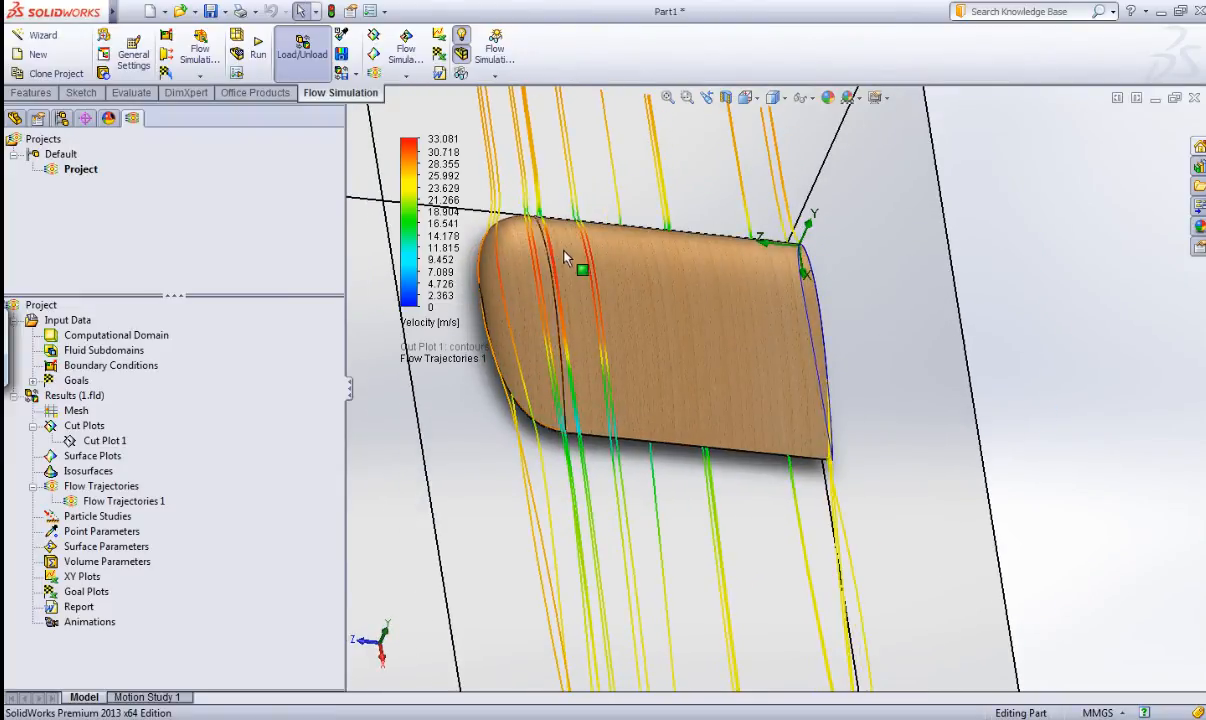
pyautogui.moveTo(565, 258)
pyautogui.mouseDown(button='middle')
pyautogui.moveTo(551, 274)
pyautogui.moveTo(557, 247)
pyautogui.mouseUp(button='middle')
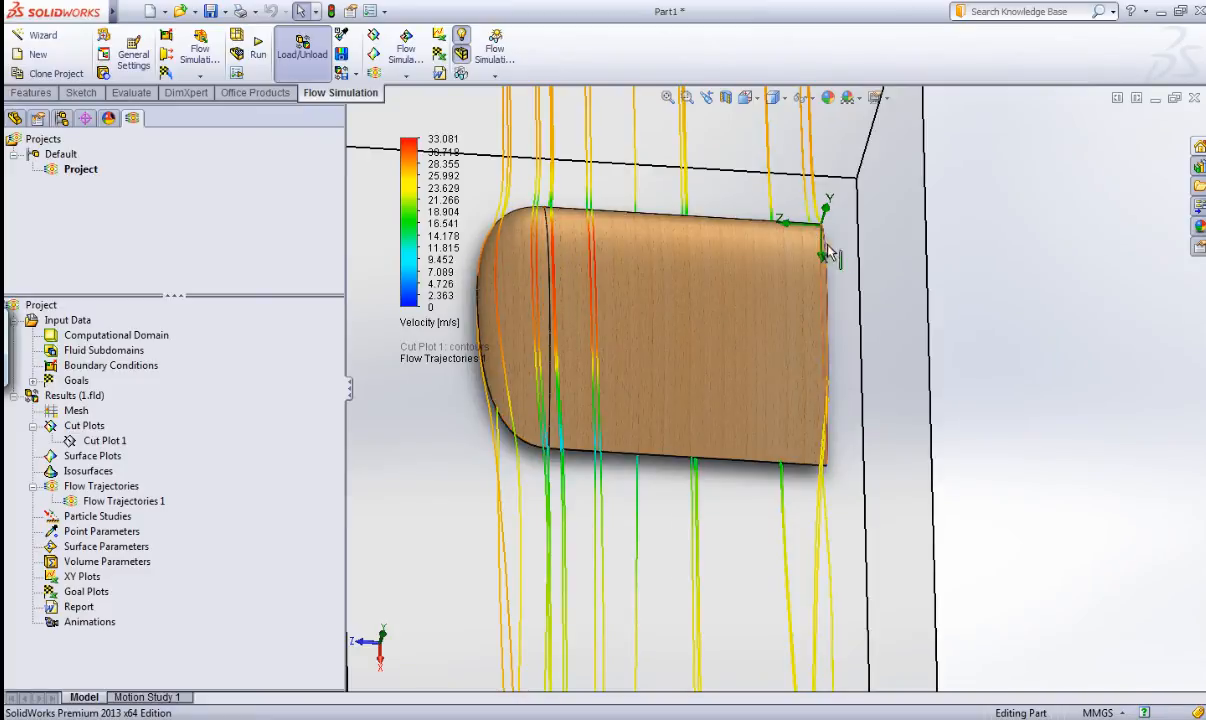
pyautogui.moveTo(828, 252); pyautogui.dragTo(818, 289, button='middle')
pyautogui.moveTo(831, 381); pyautogui.dragTo(555, 355, button='middle')
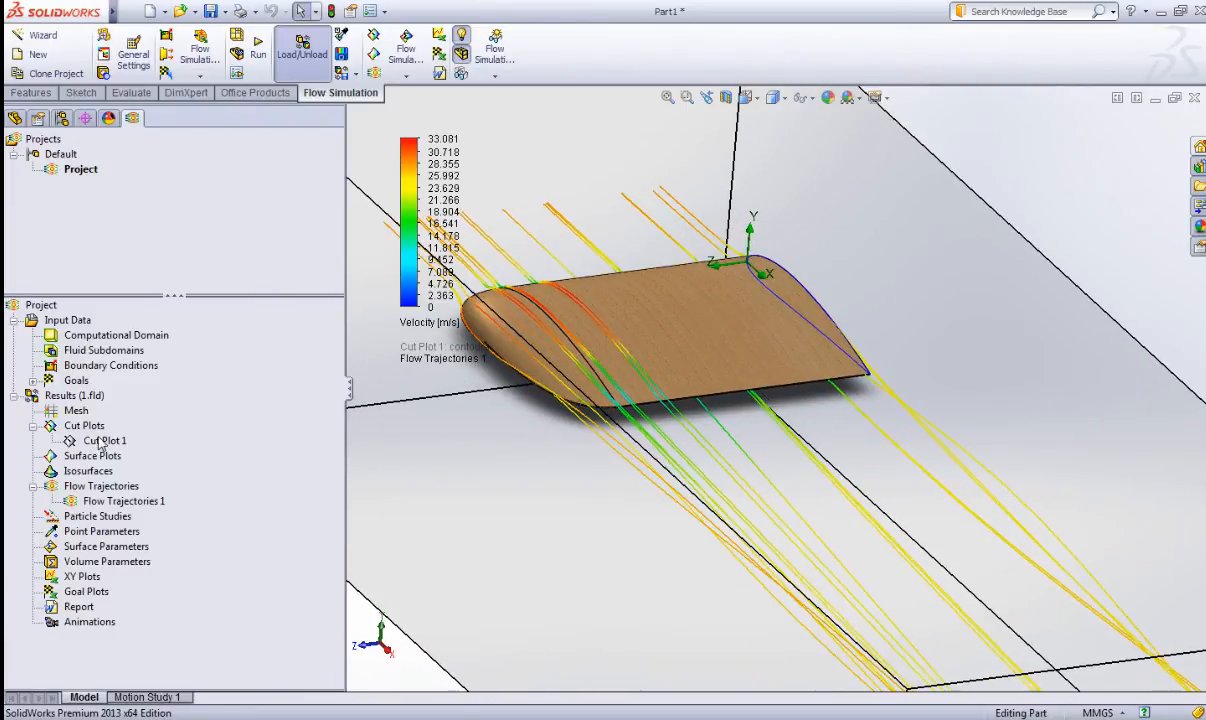
# Hide the flow trajectories and insert a surface plot of the wing's three faces with Dynamic Pressure contours.
pyautogui.click(118, 500)
pyautogui.rightClick(118, 500)
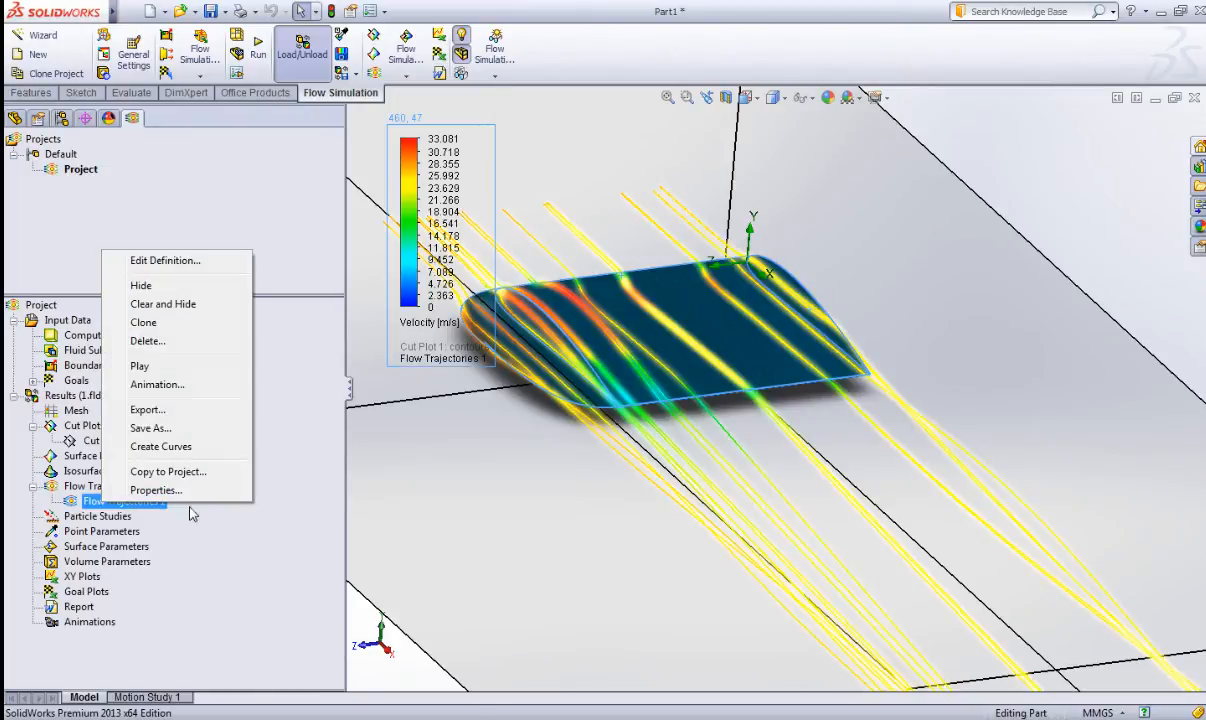
pyautogui.click(141, 286)
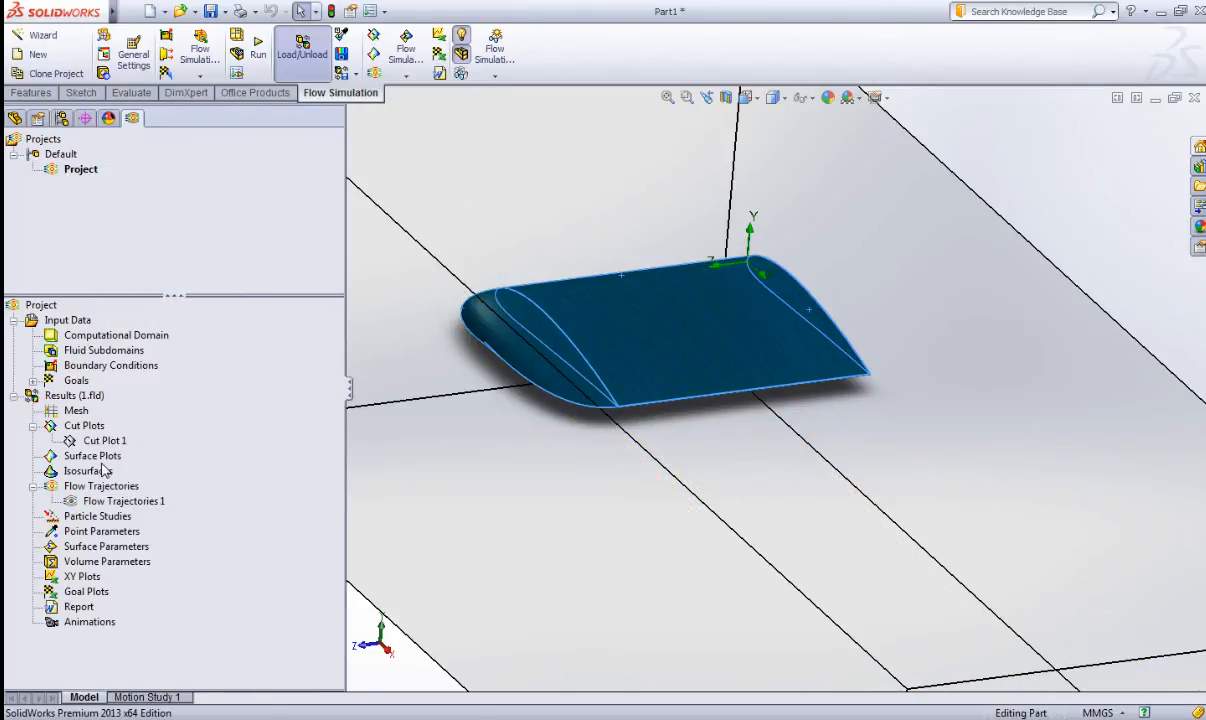
pyautogui.click(128, 472)
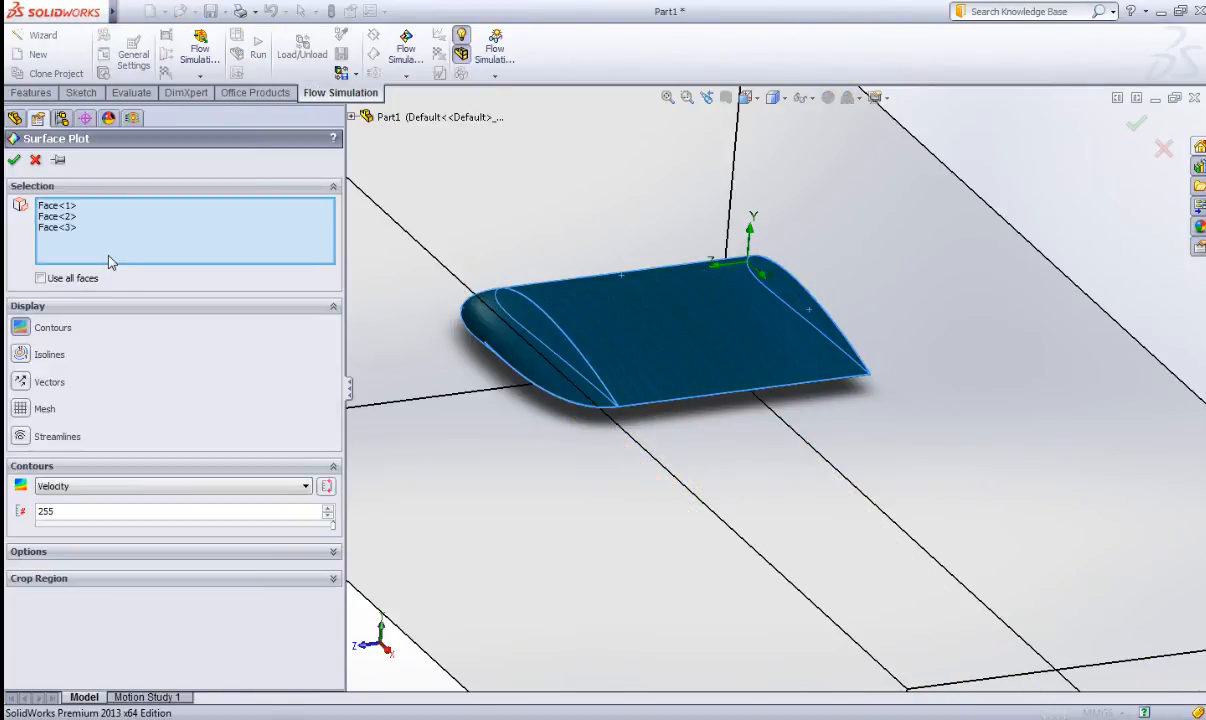
pyautogui.click(118, 490)
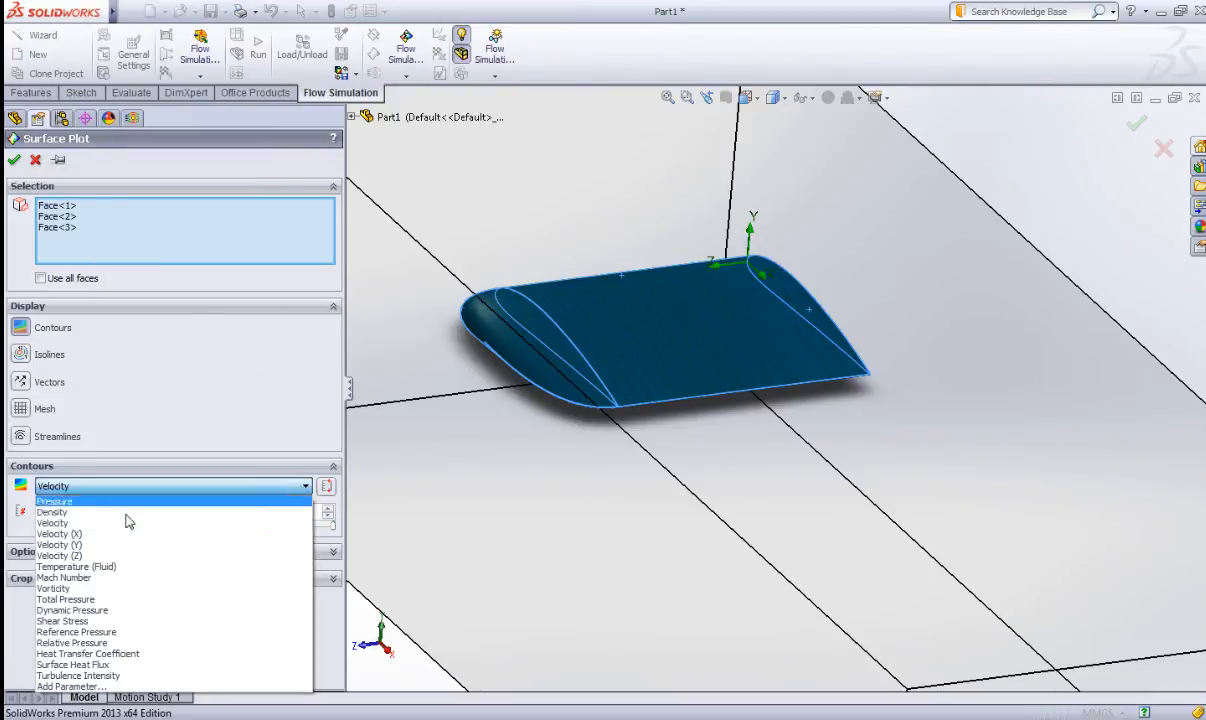
pyautogui.click(166, 610)
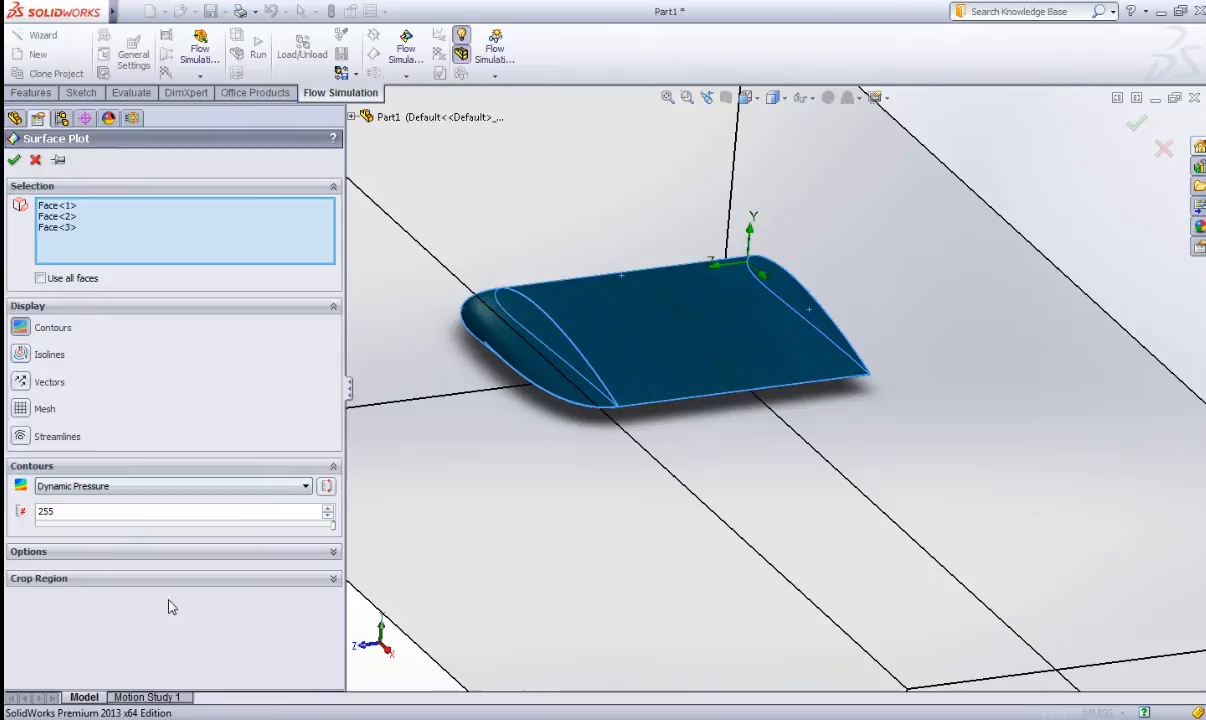
pyautogui.click(14, 160)
pyautogui.moveTo(530, 340); pyautogui.dragTo(606, 472, button='middle')
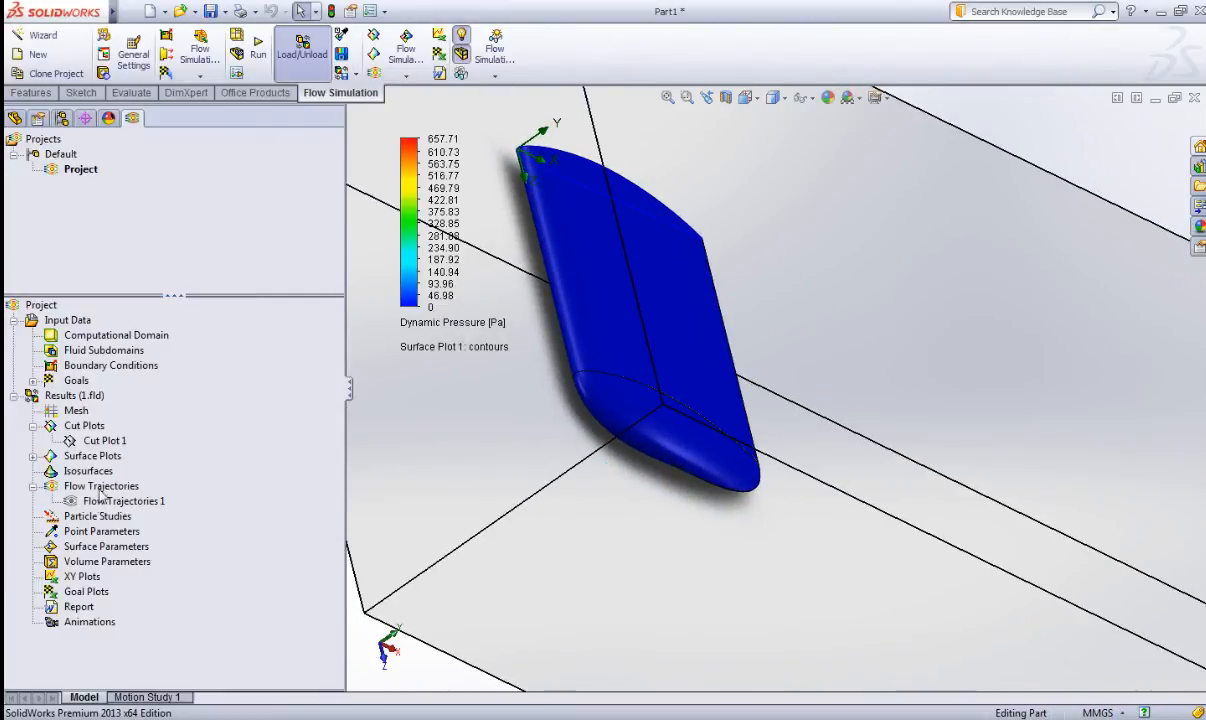
# Edit the surface plot to show Total Pressure contours, with the range limits set to Plot Maximum and Plot Minimum.
pyautogui.click(33, 456)
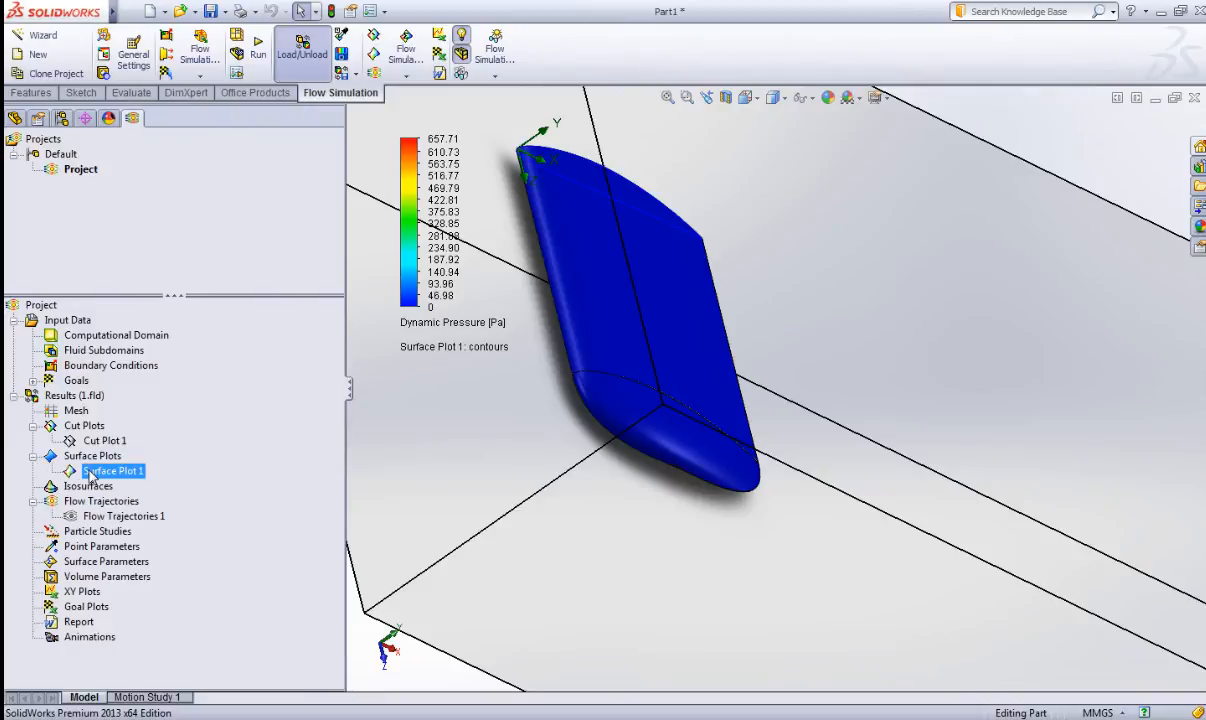
pyautogui.rightClick(90, 476)
pyautogui.click(210, 480)
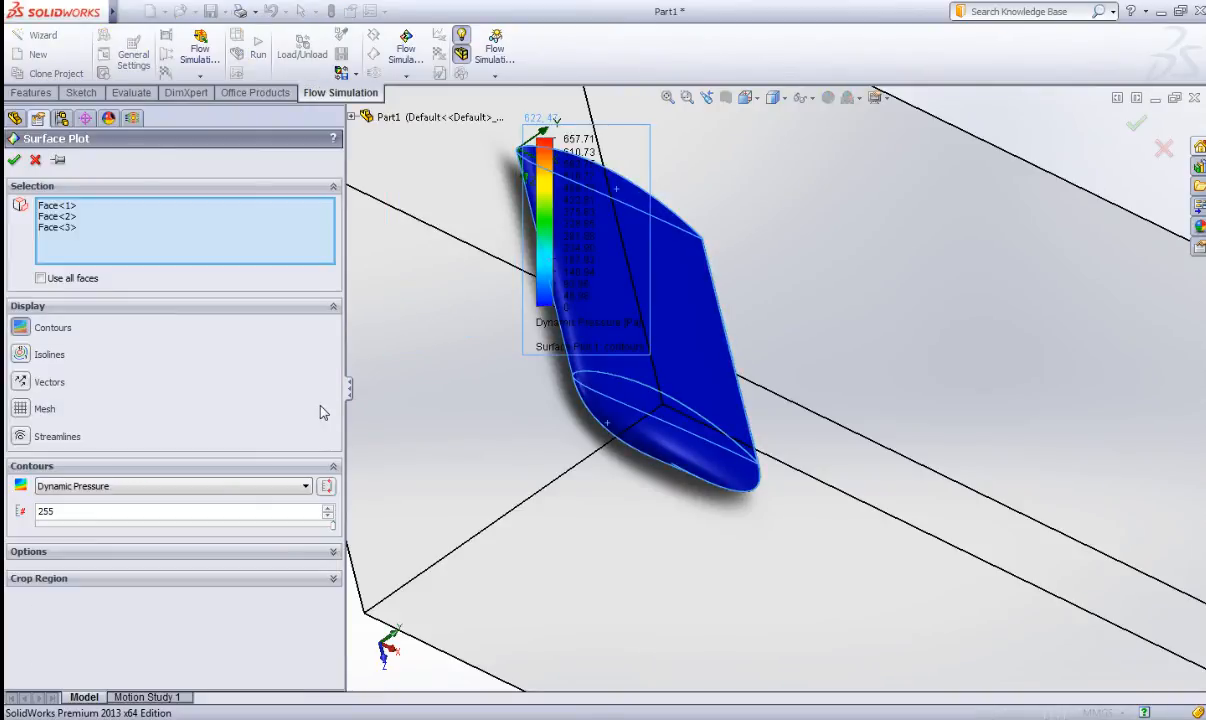
pyautogui.click(326, 489)
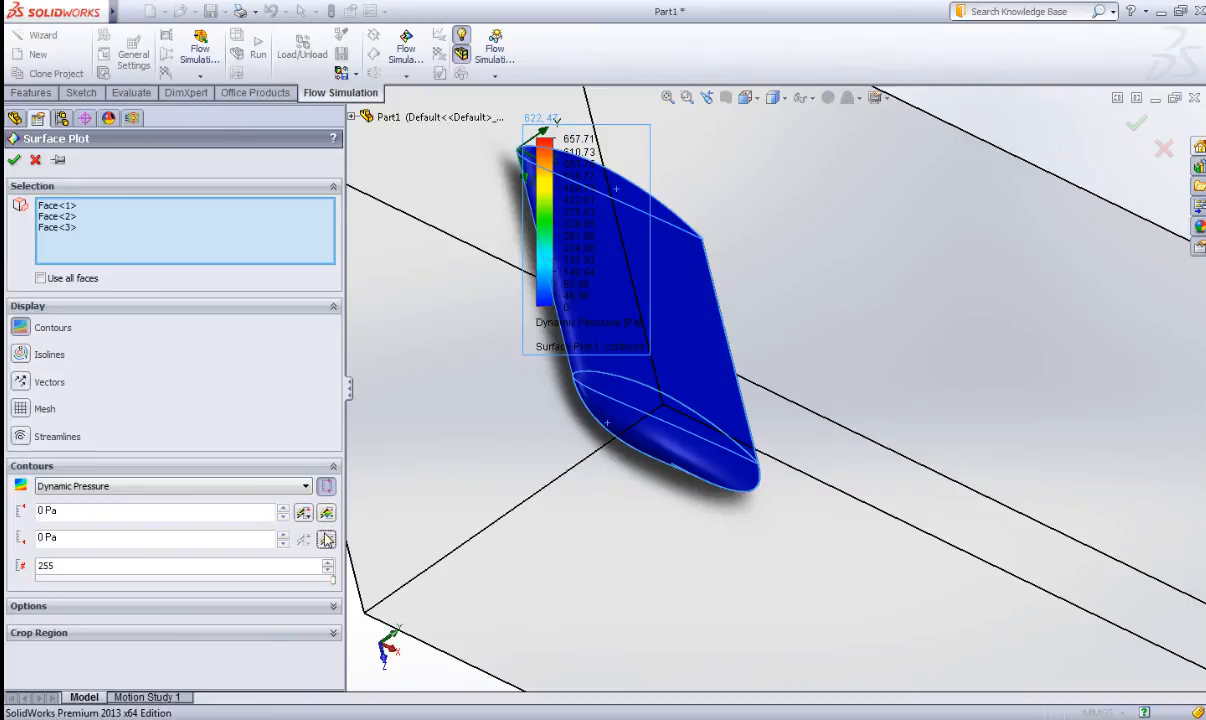
pyautogui.click(224, 487)
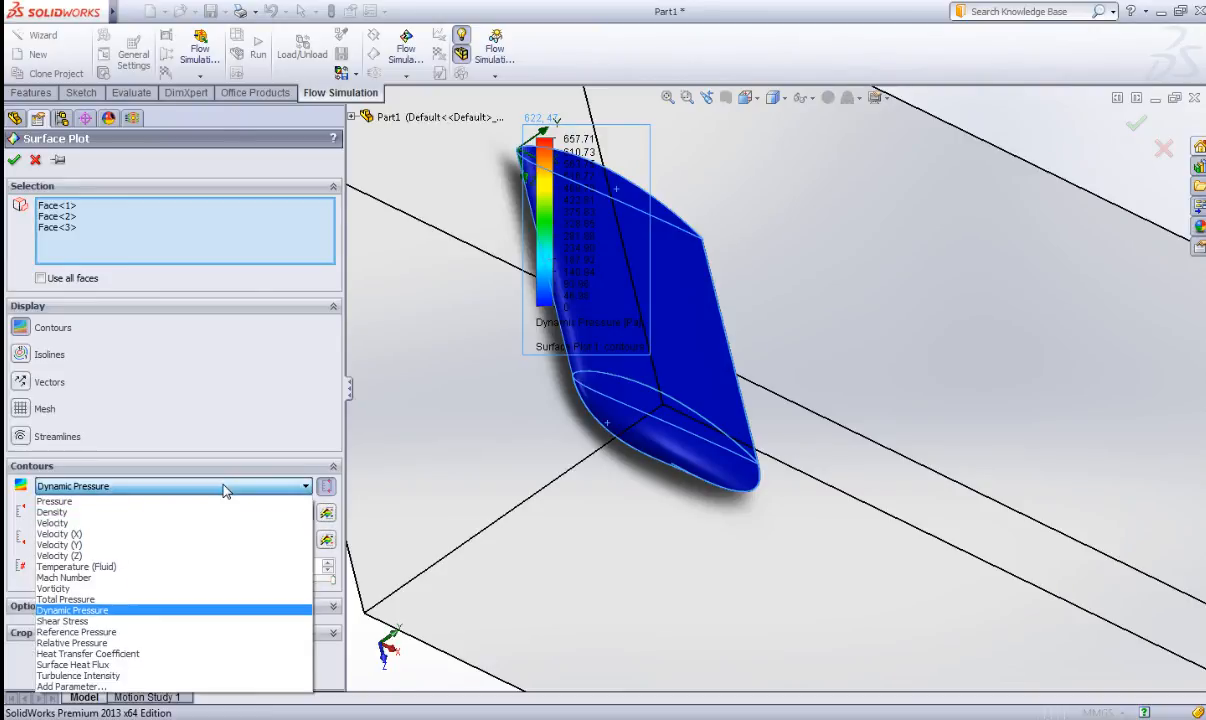
pyautogui.click(231, 597)
pyautogui.click(326, 512)
pyautogui.click(326, 539)
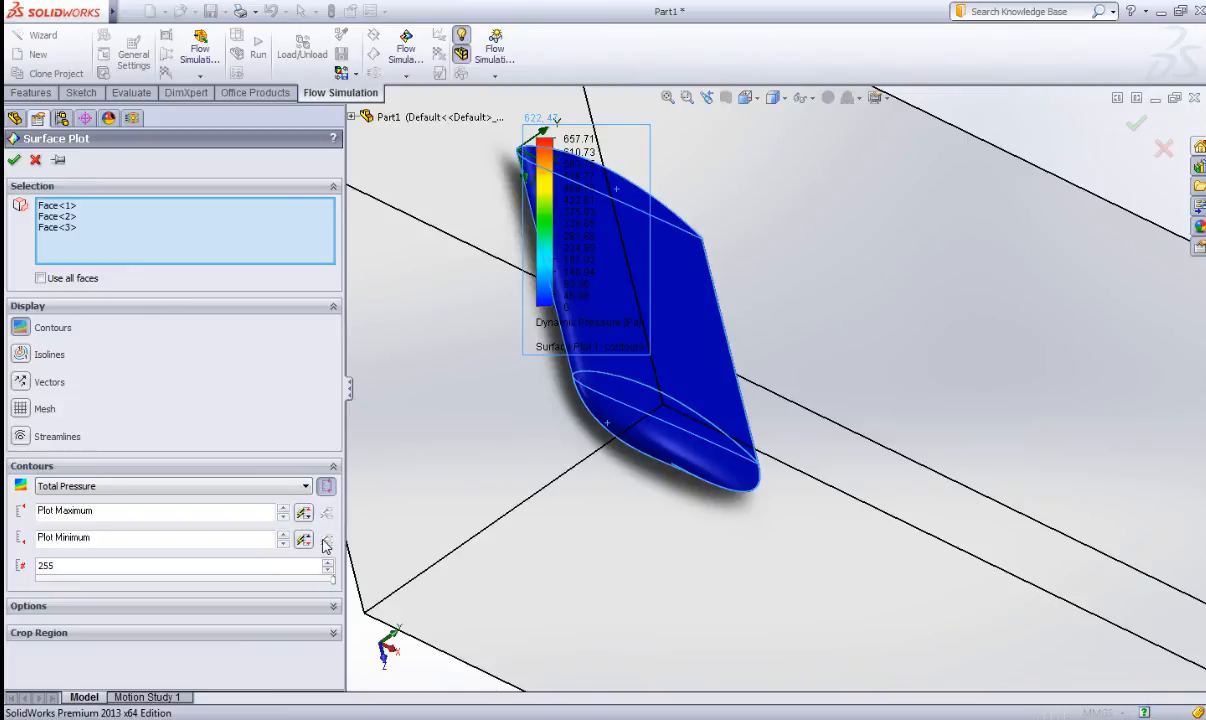
pyautogui.click(14, 160)
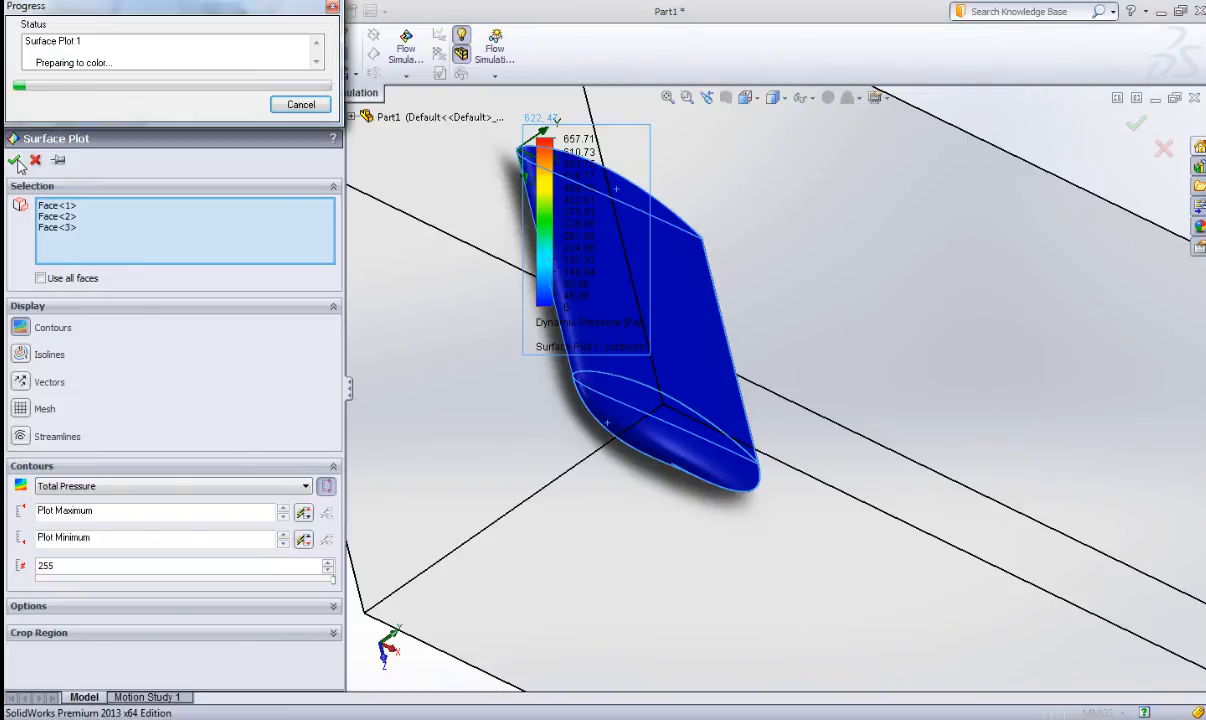
pyautogui.moveTo(650, 330); pyautogui.dragTo(615, 190, button='middle')
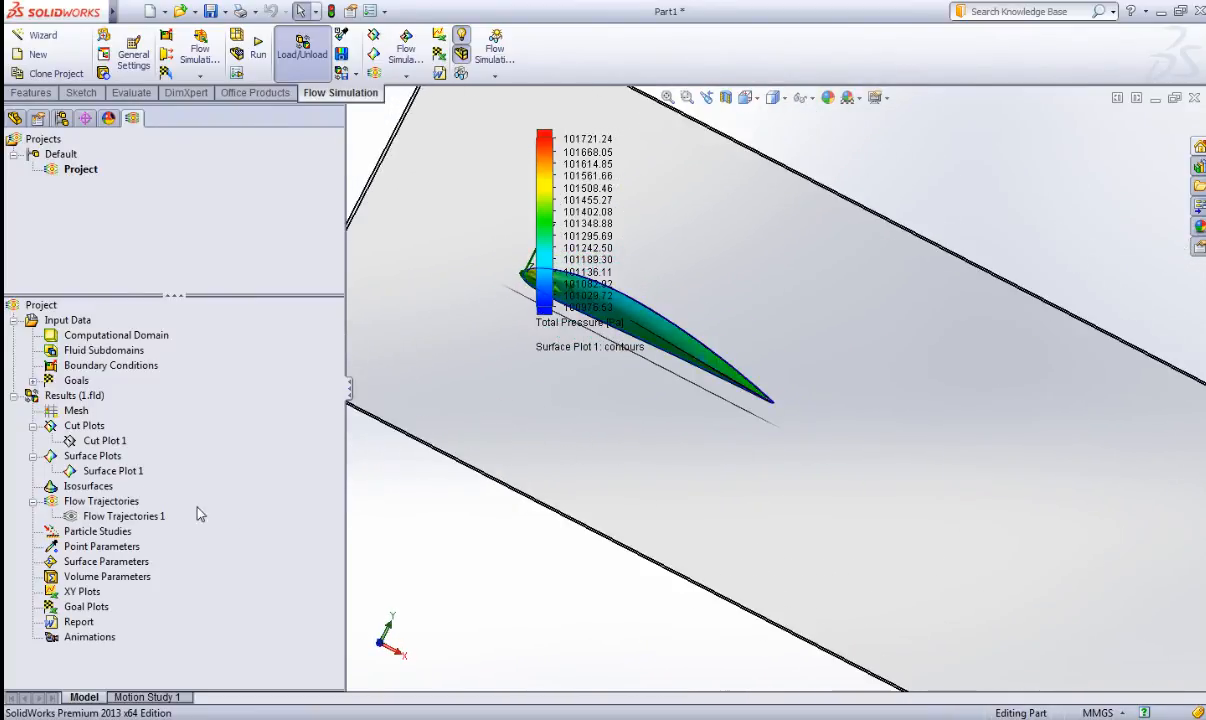
# Show the hidden cut plot and change its contours to Dynamic Pressure, with the range limits set to the plot maximum and minimum.
pyautogui.rightClick(78, 442)
pyautogui.click(120, 472)
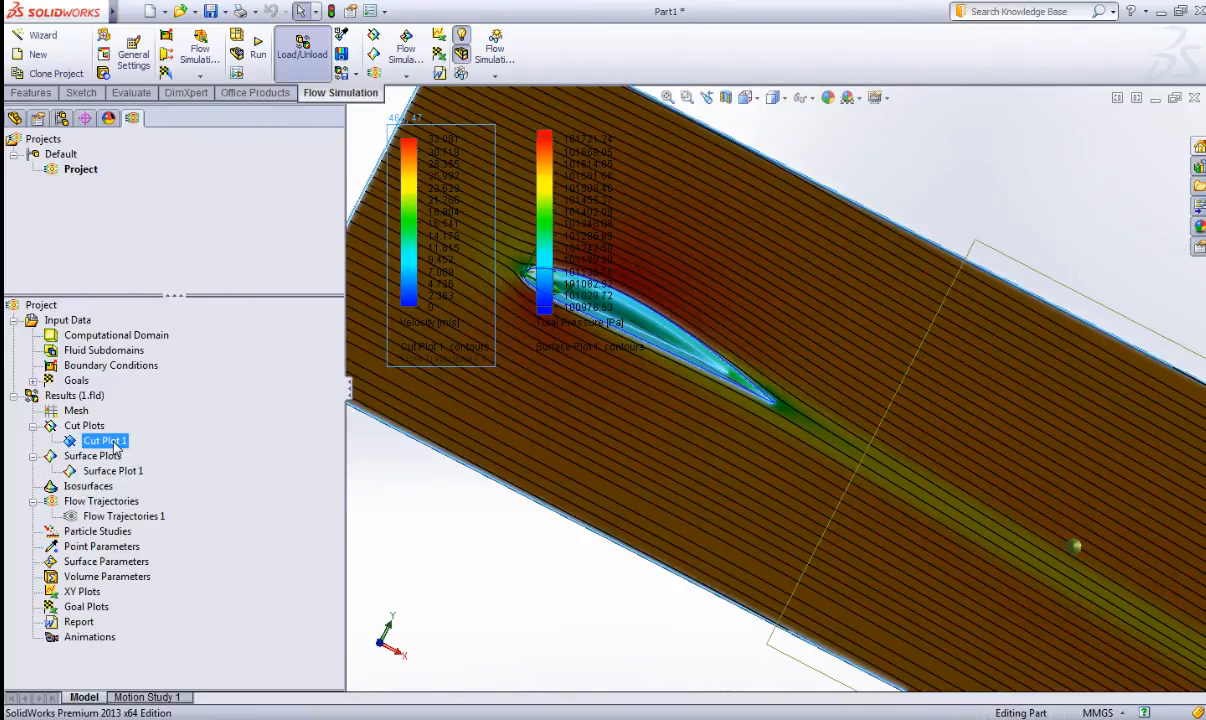
pyautogui.rightClick(116, 446)
pyautogui.click(155, 456)
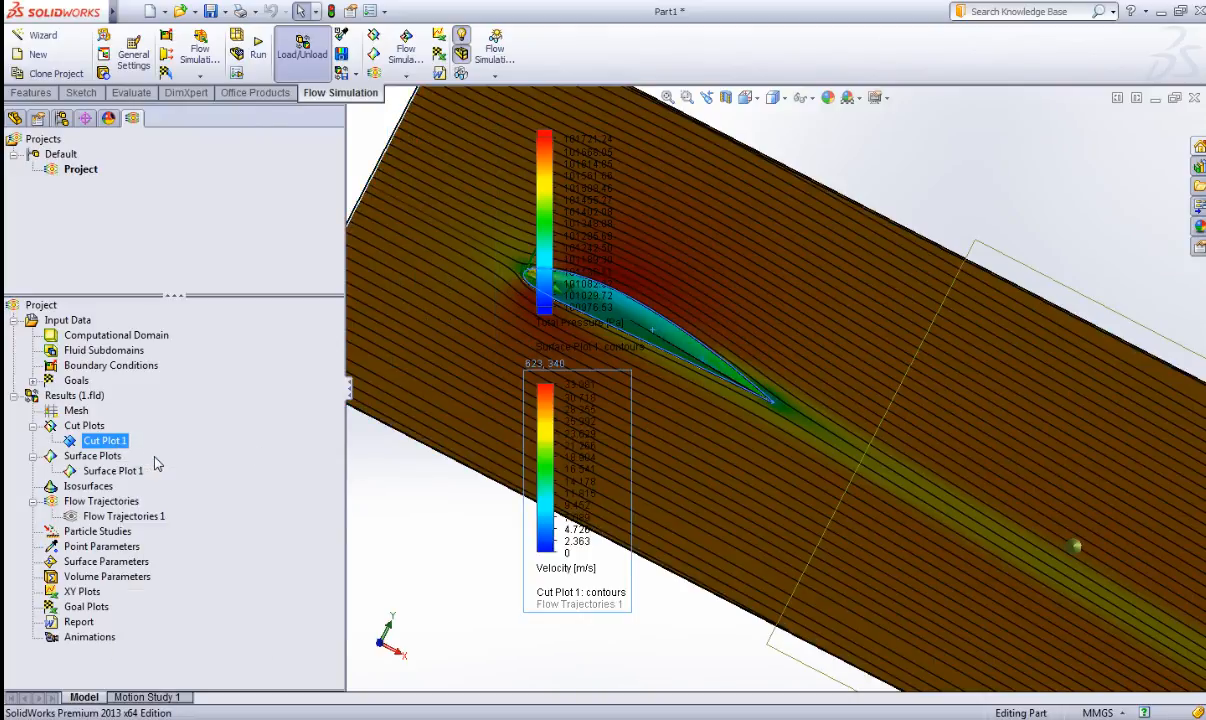
pyautogui.click(29, 444)
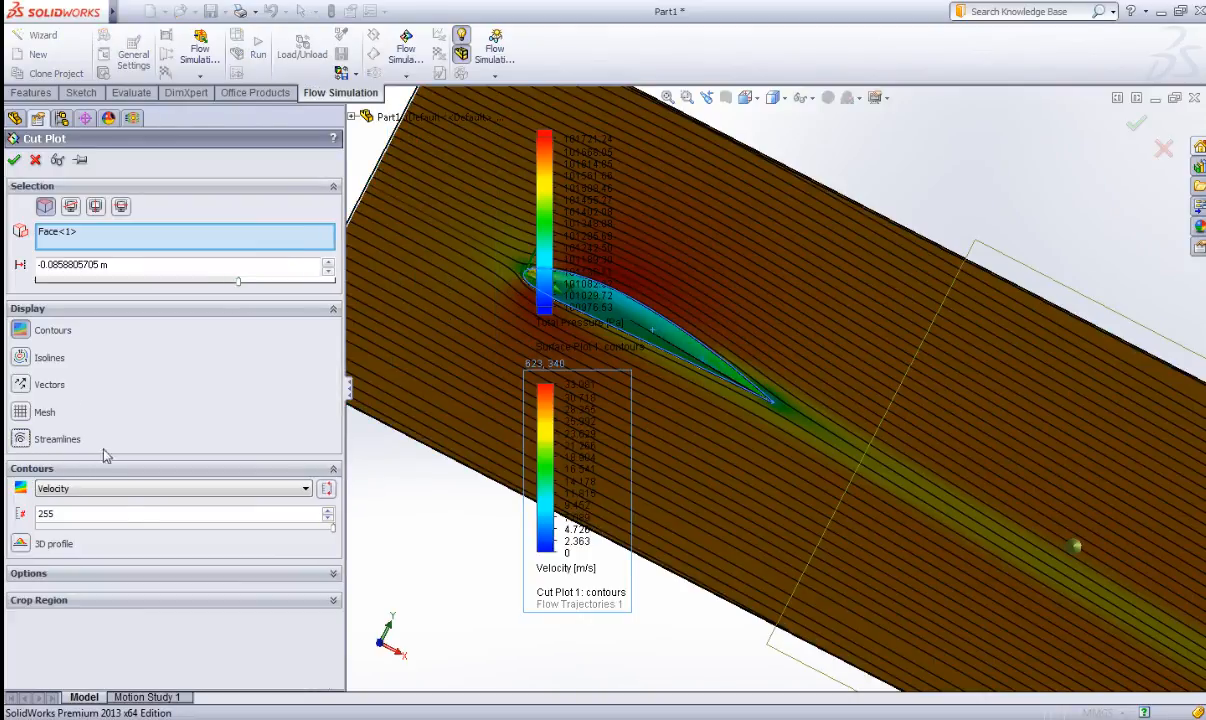
pyautogui.click(143, 490)
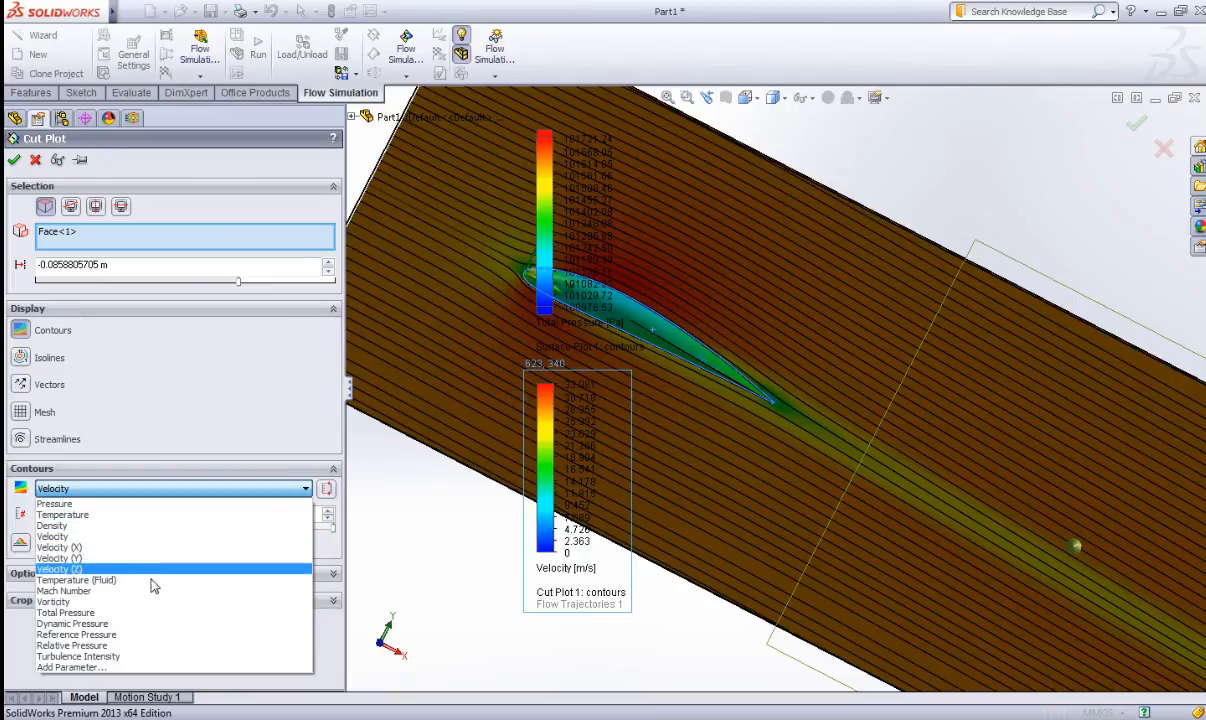
pyautogui.click(165, 623)
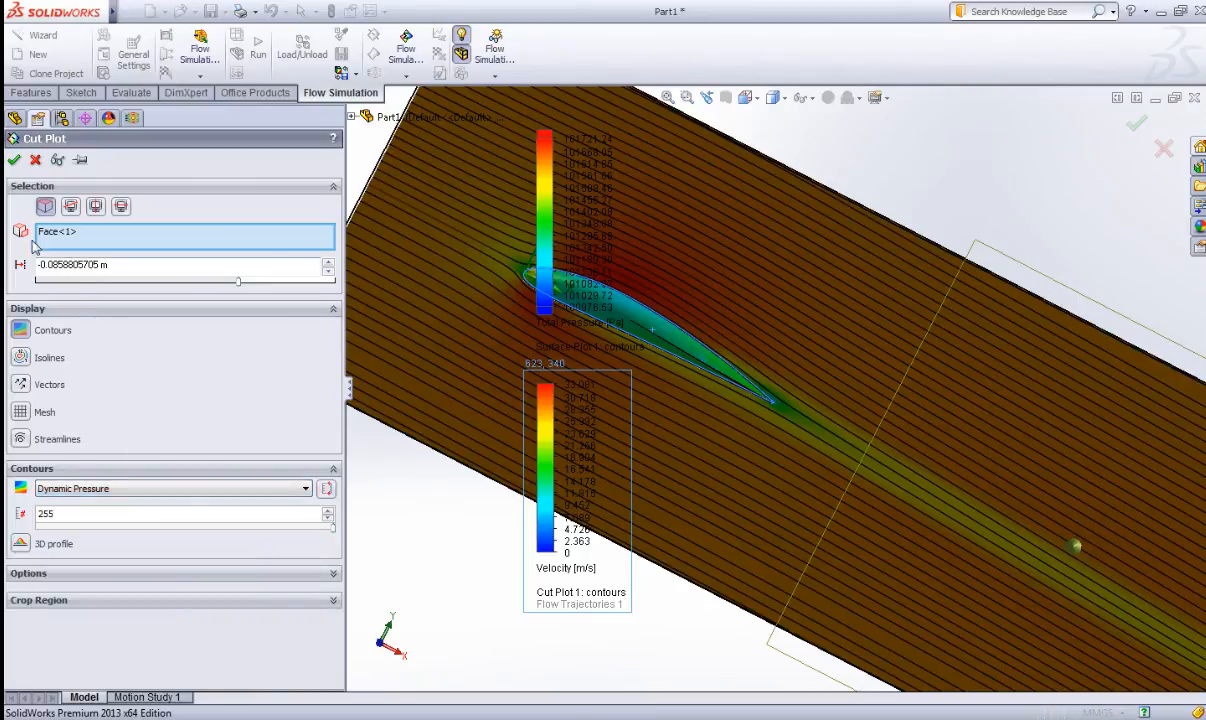
pyautogui.click(327, 492)
pyautogui.click(327, 515)
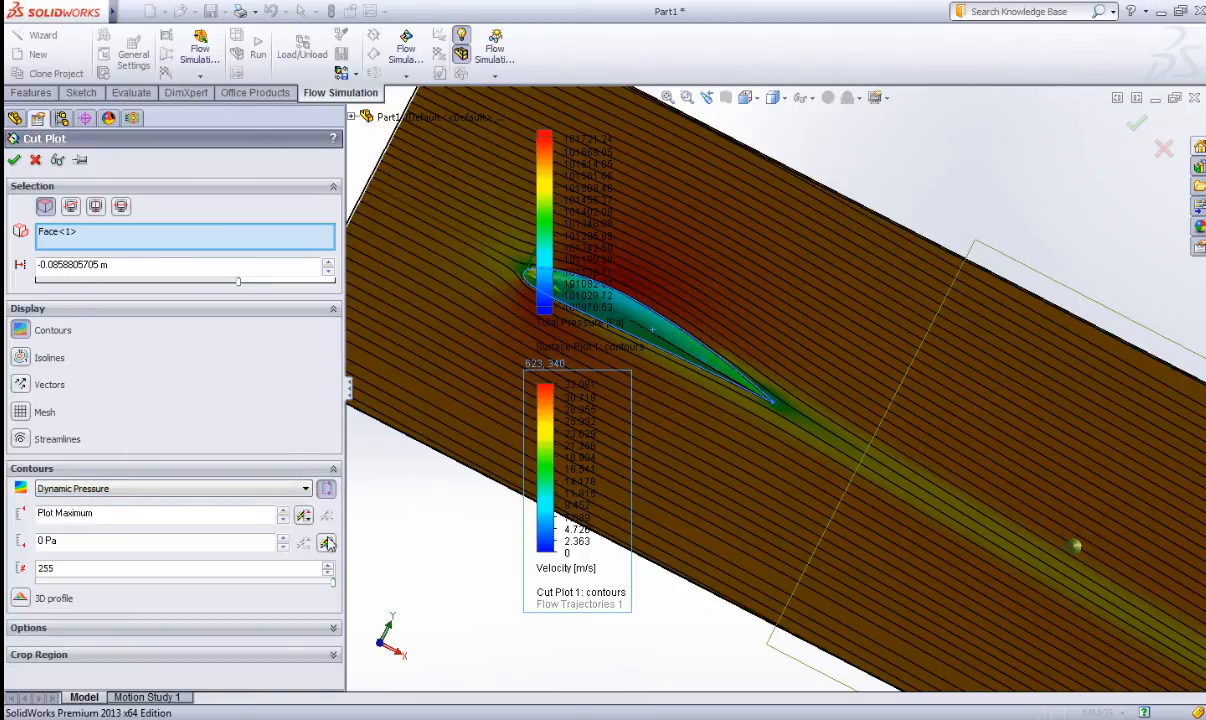
pyautogui.press('Return')
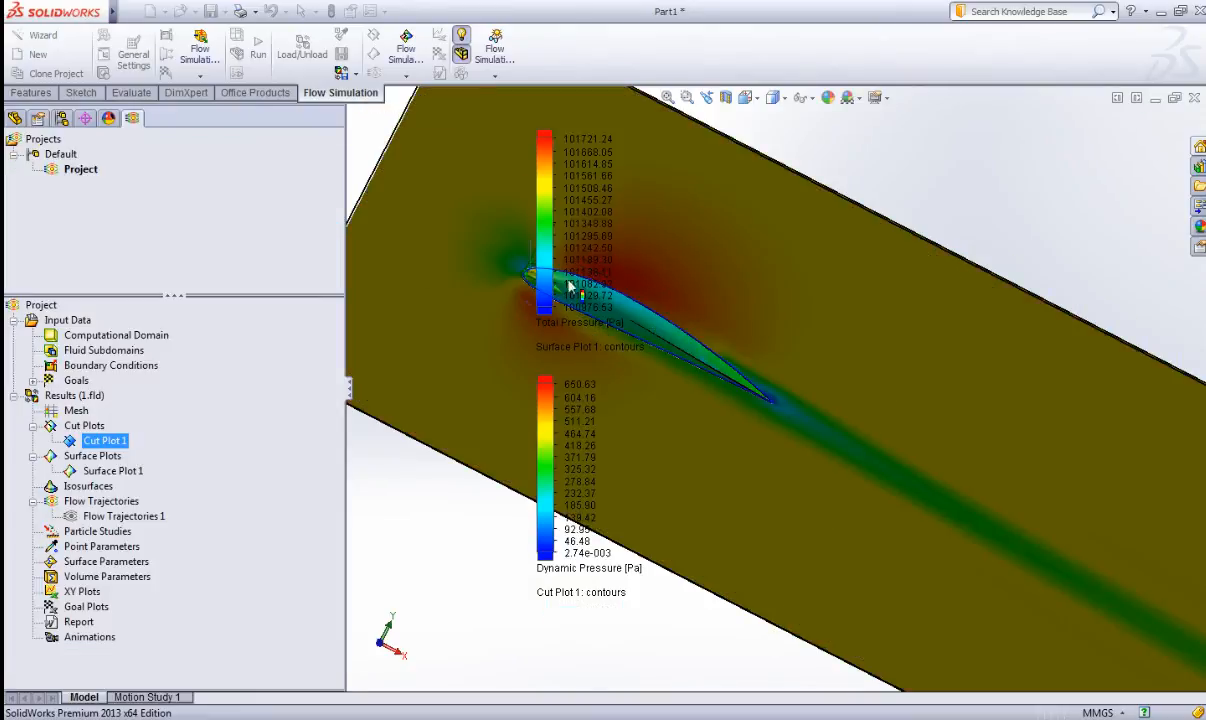
# Examine the cut plot's dynamic pressure and the wing's surface pressure from the front and from an angled view of the whole domain.
pyautogui.moveTo(719, 326); pyautogui.dragTo(686, 296, button='middle')
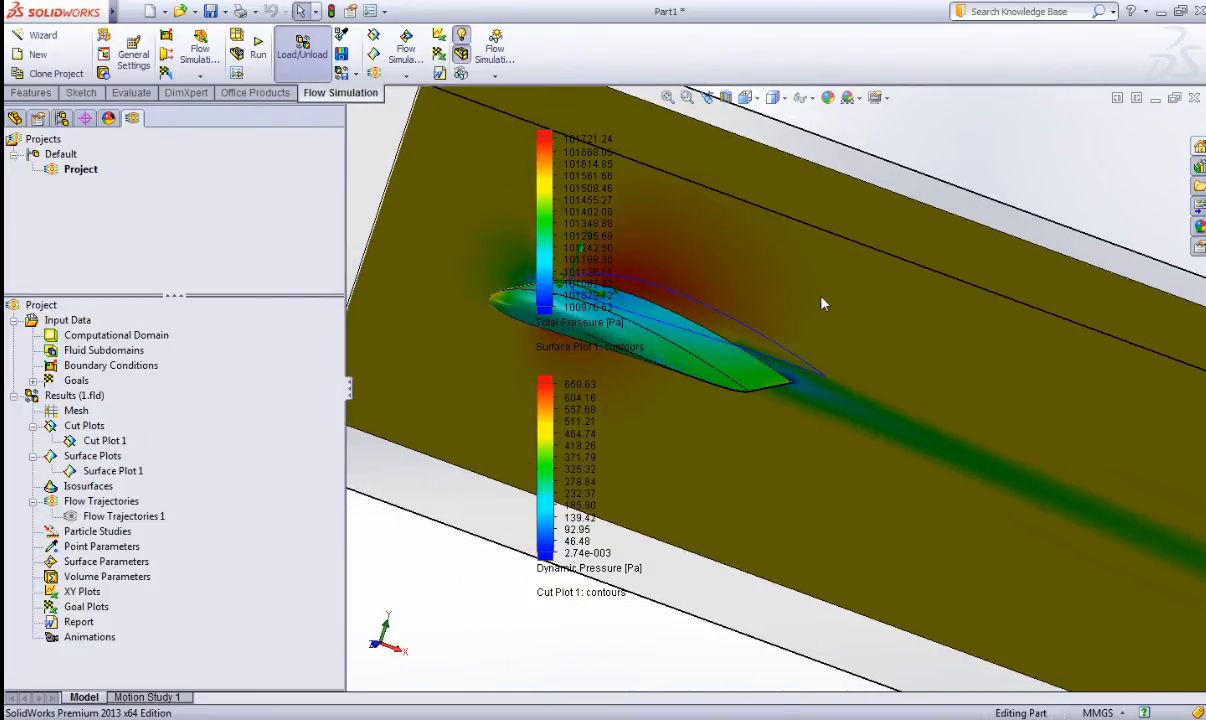
pyautogui.click(773, 97)
pyautogui.click(767, 167)
pyautogui.scroll(8, 790, 330)
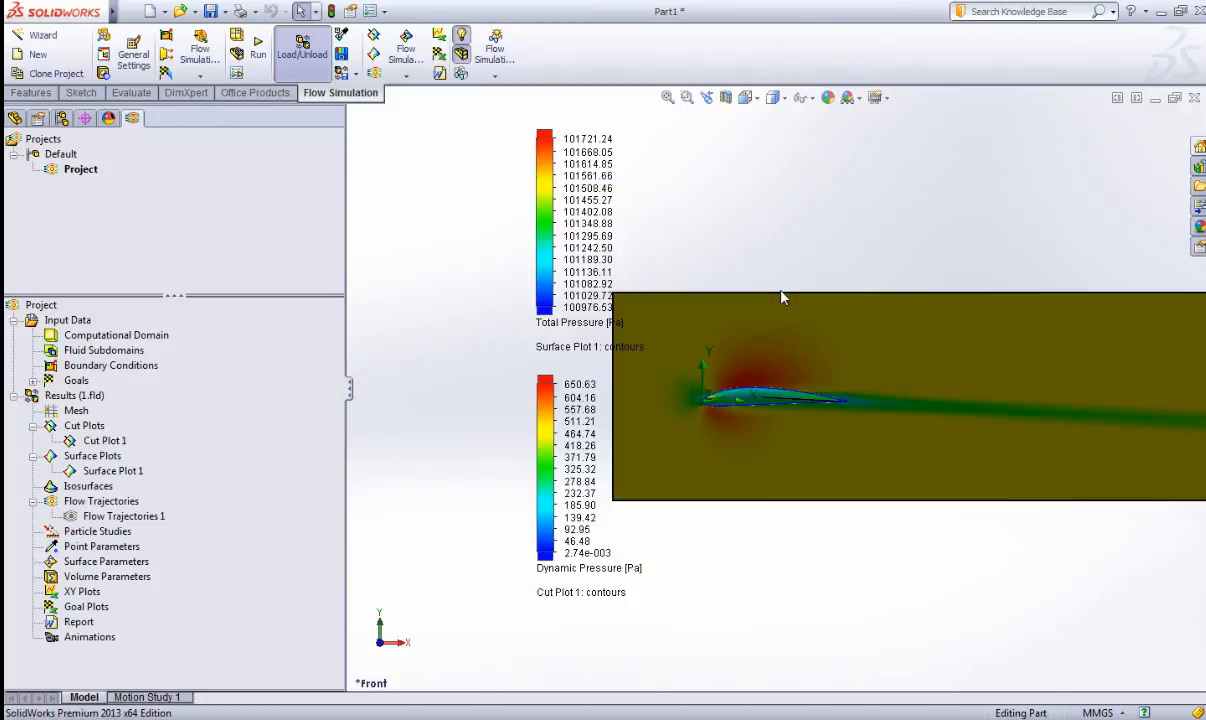
pyautogui.moveTo(783, 297); pyautogui.dragTo(812, 470, button='middle')
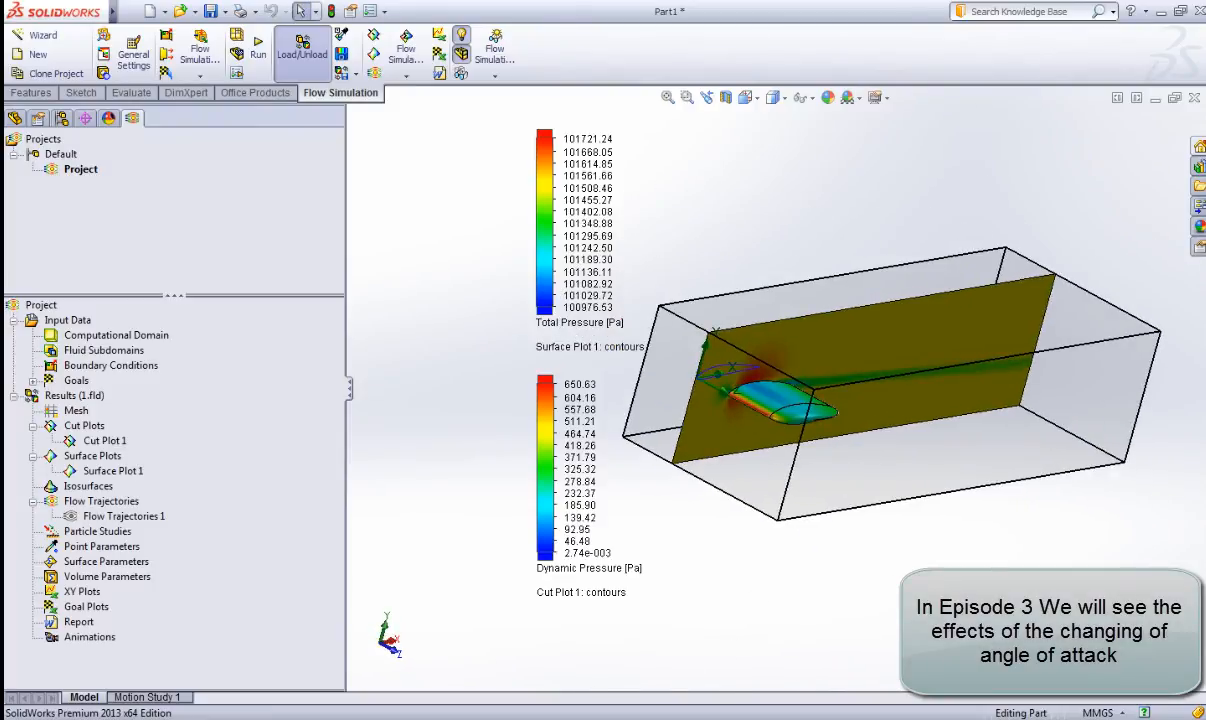
pyautogui.click(1101, 717)
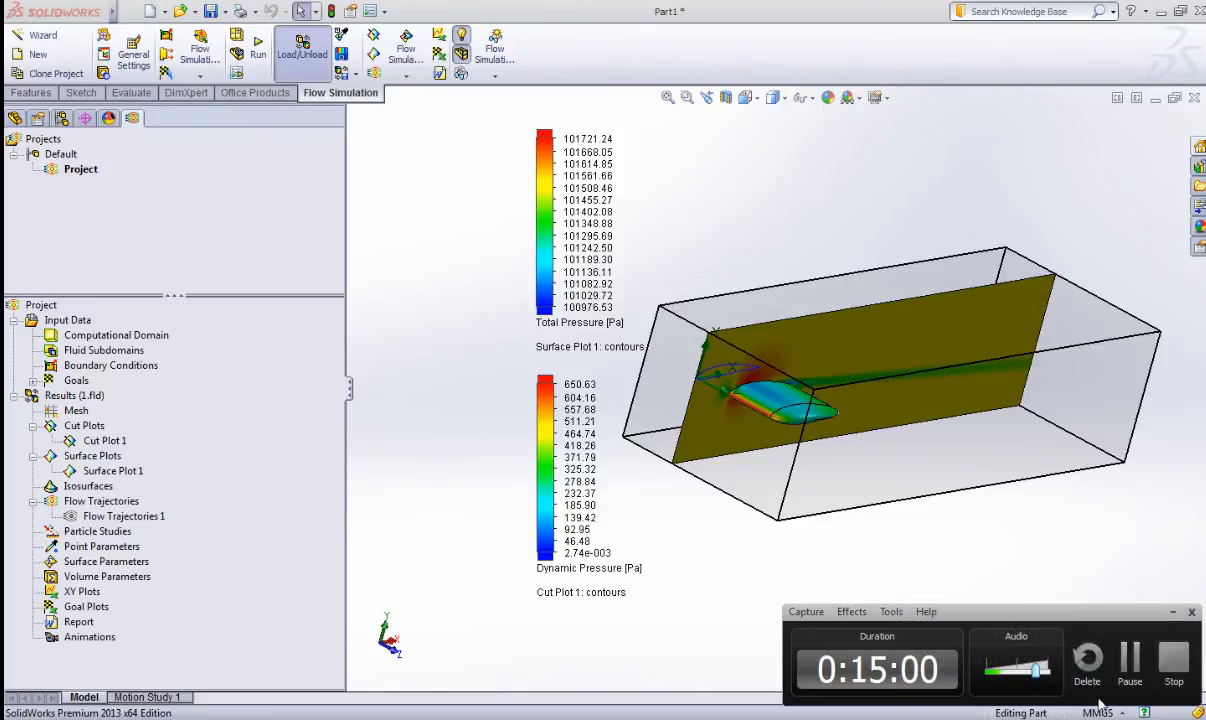